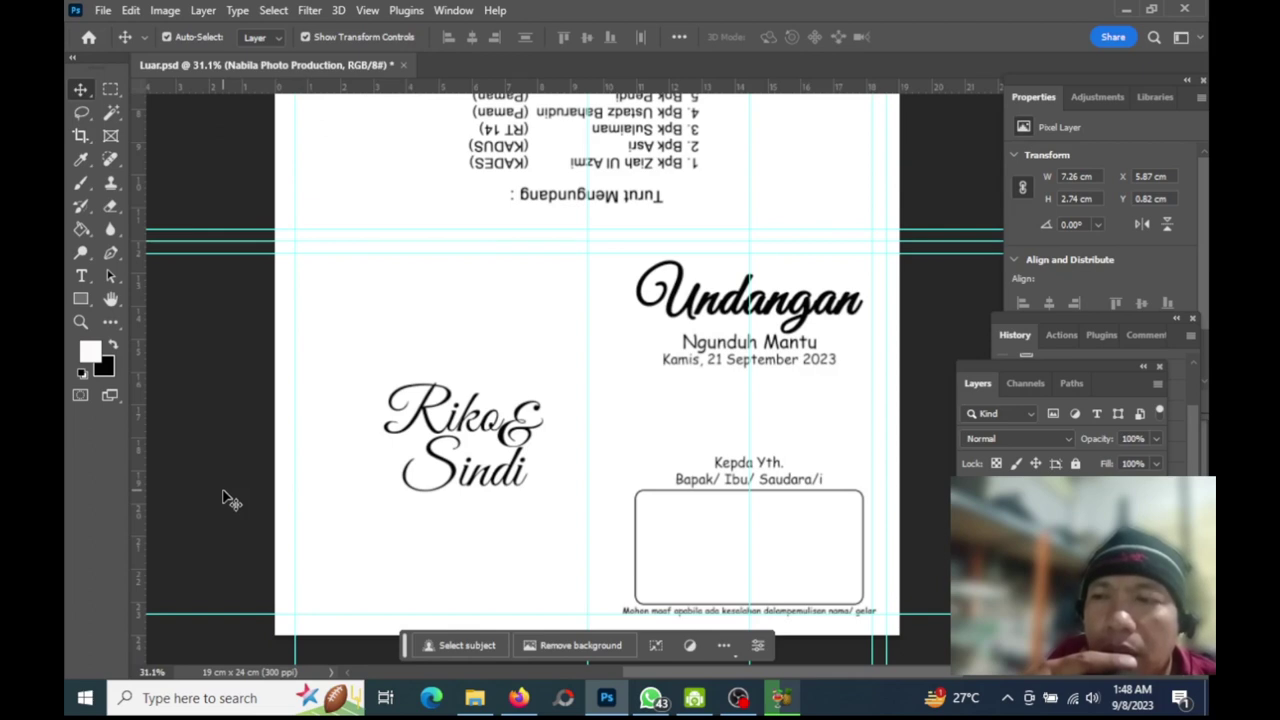
# Save the watercolour floral oval frame PNG from the 'hiasan nama undangan' image search into Downloads
pyautogui.click(520, 698)
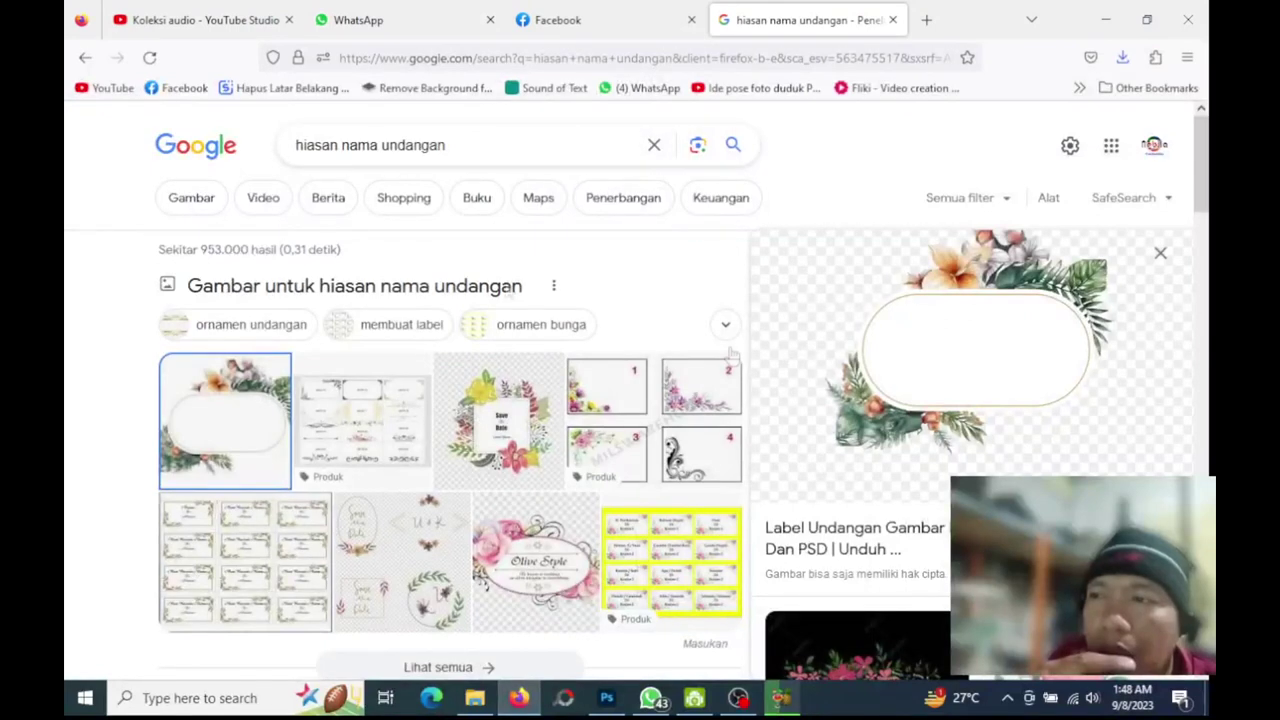
pyautogui.click(487, 144)
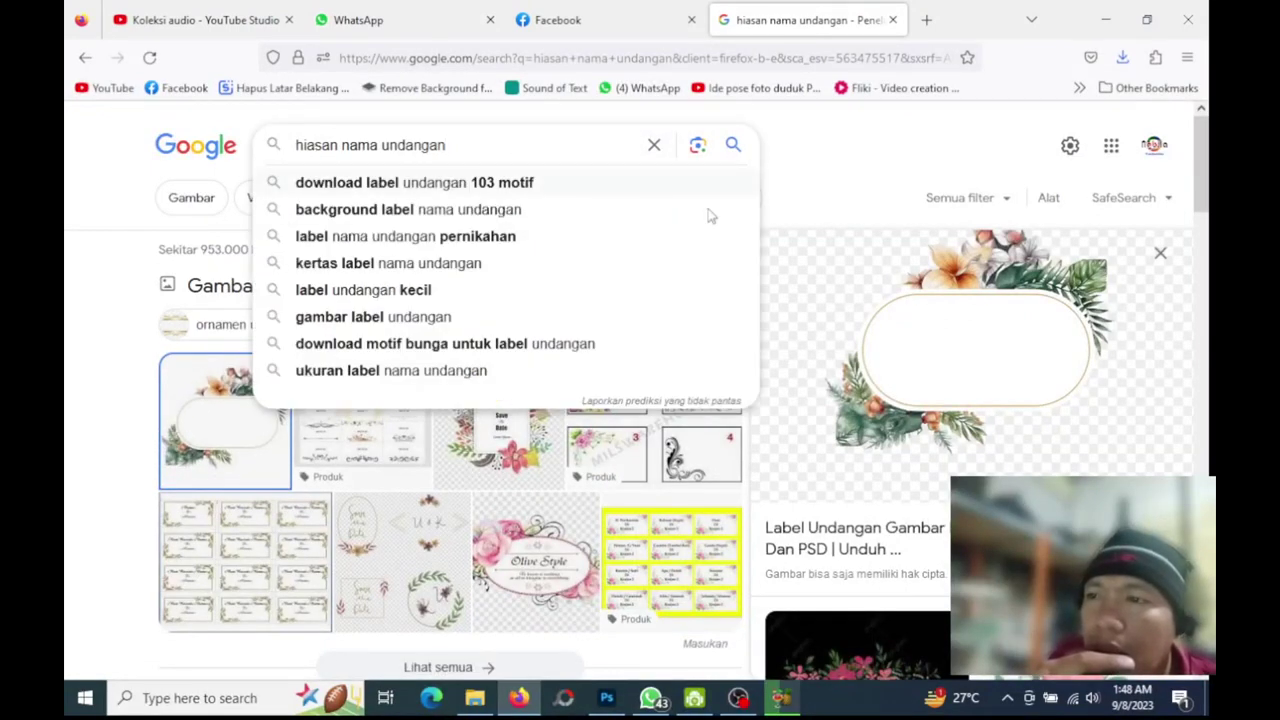
pyautogui.rightClick(1003, 345)
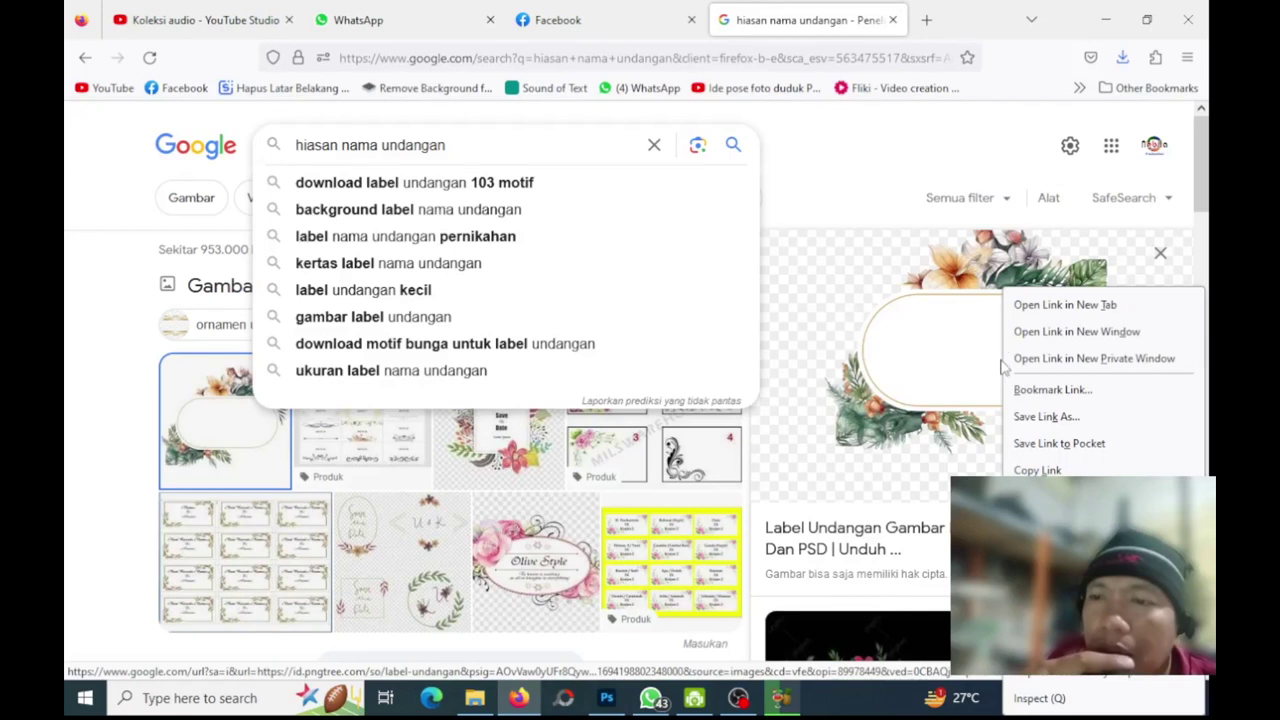
pyautogui.click(1045, 528)
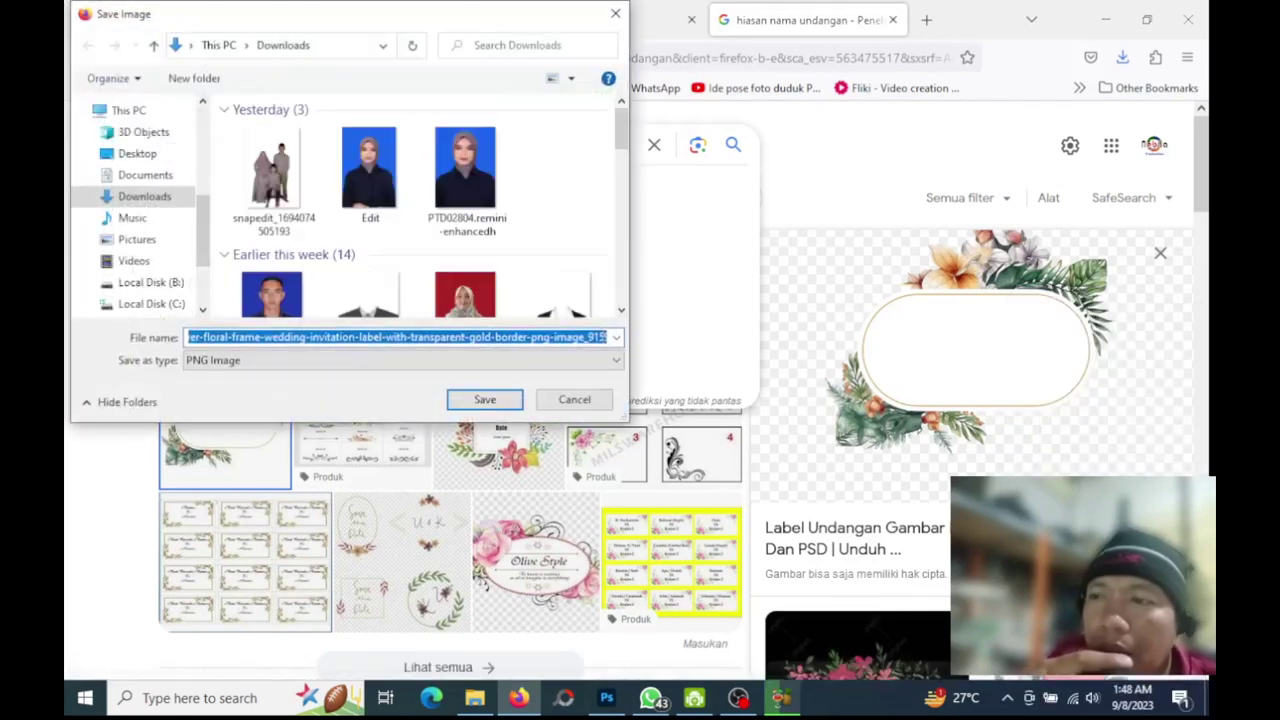
pyautogui.click(492, 401)
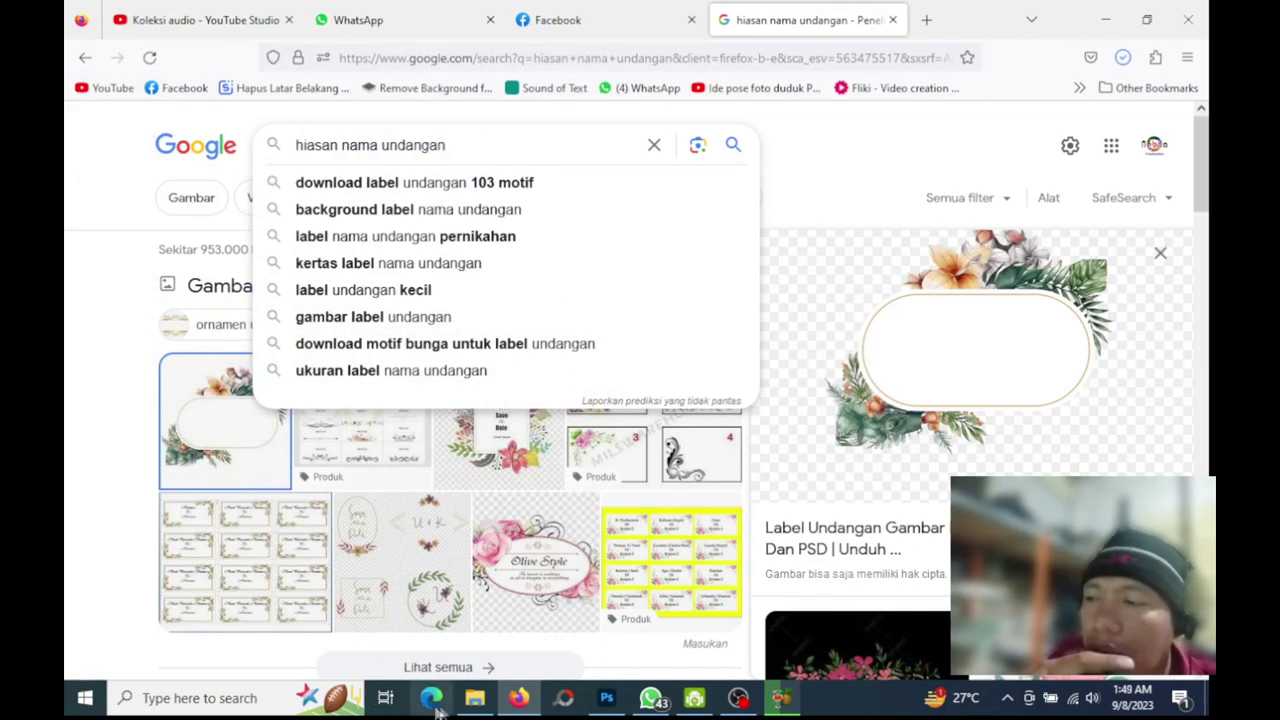
# Show the Downloads folder containing the saved pngtree floral frame PNG in File Explorer
pyautogui.click(478, 700)
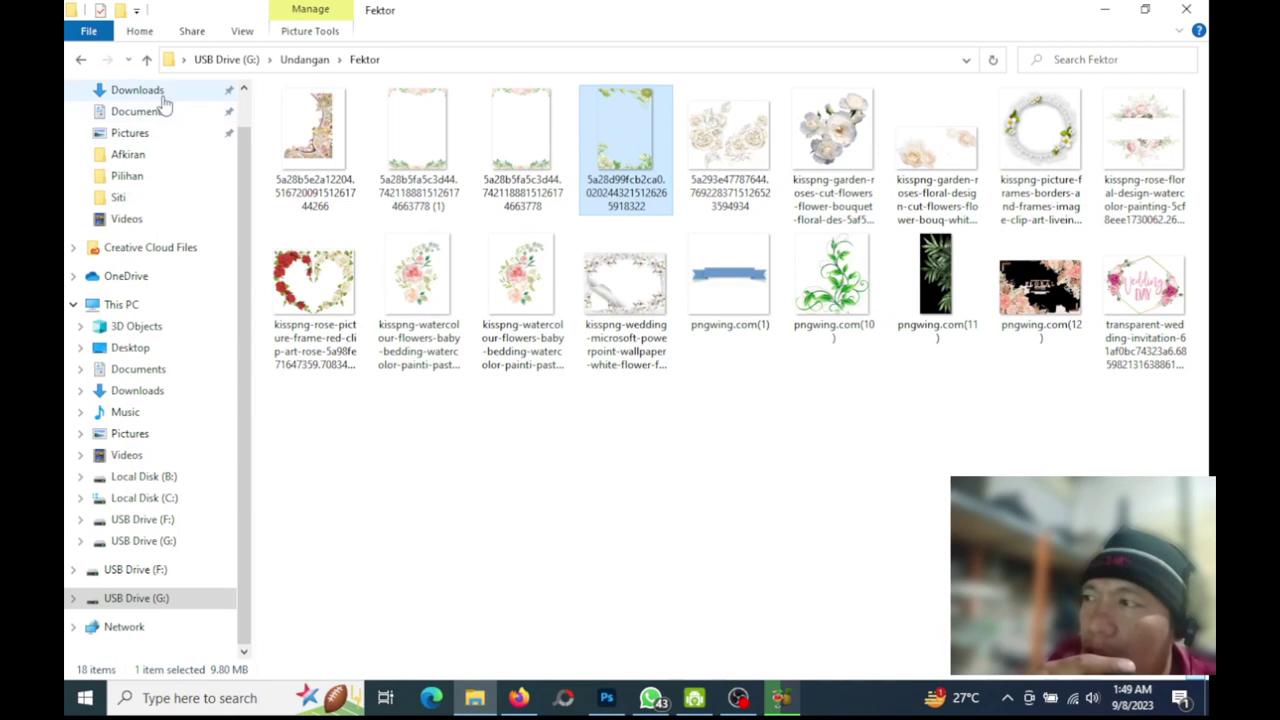
pyautogui.click(162, 96)
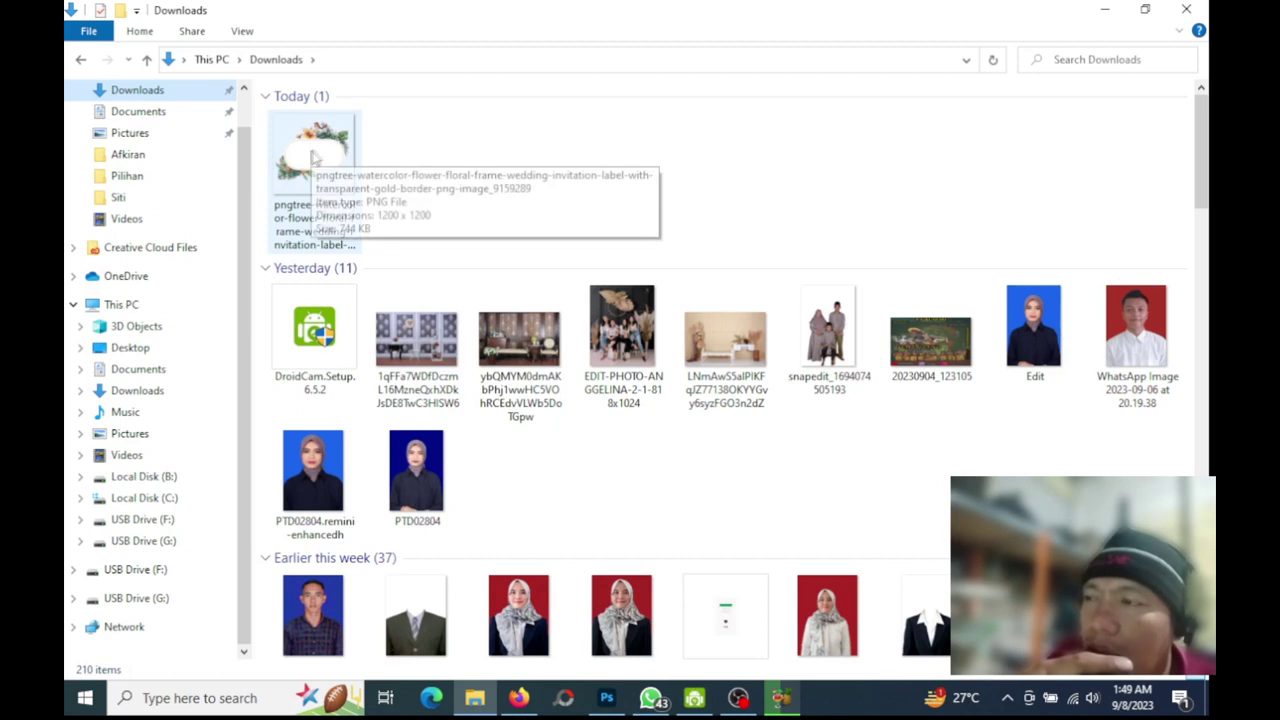
# Place the floral frame PNG into Luar.psd, sized to about 9.72 x 9.7 cm on the left panel
pyautogui.moveTo(308, 146)
pyautogui.mouseDown()
pyautogui.moveTo(606, 707)
pyautogui.moveTo(462, 438)
pyautogui.mouseUp()
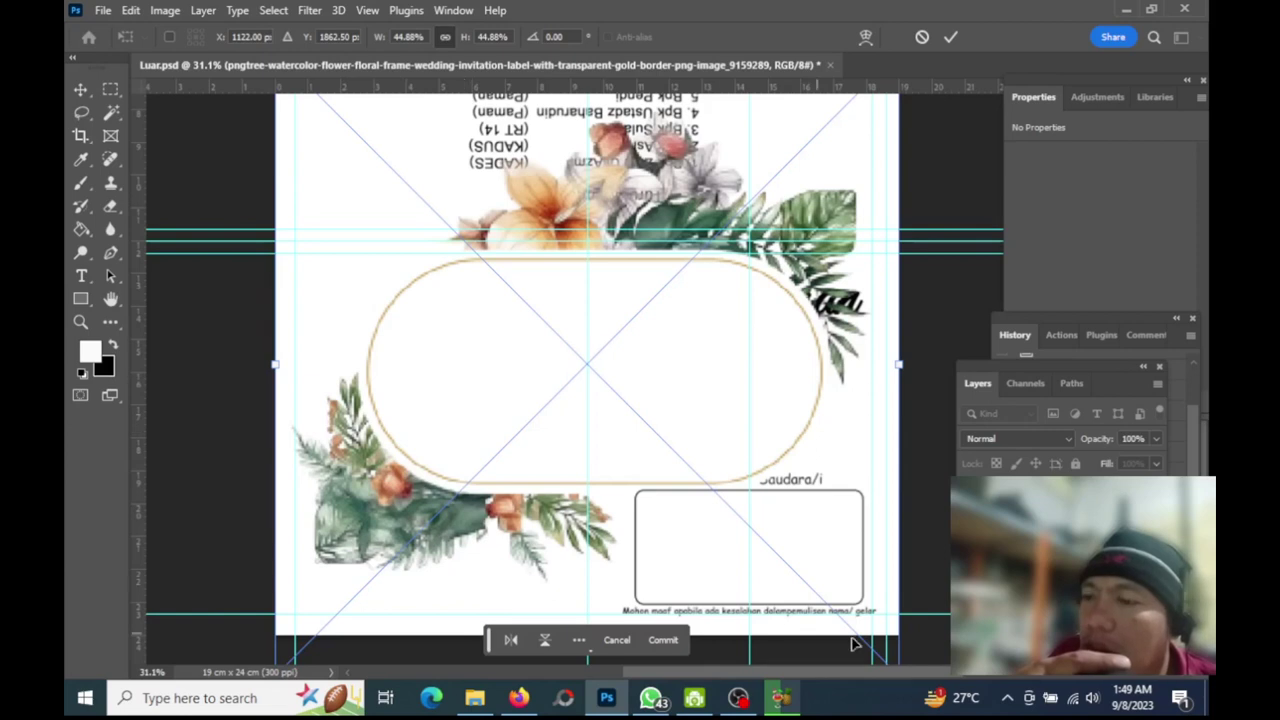
pyautogui.moveTo(902, 365); pyautogui.dragTo(566, 402)
pyautogui.moveTo(483, 351); pyautogui.dragTo(503, 443)
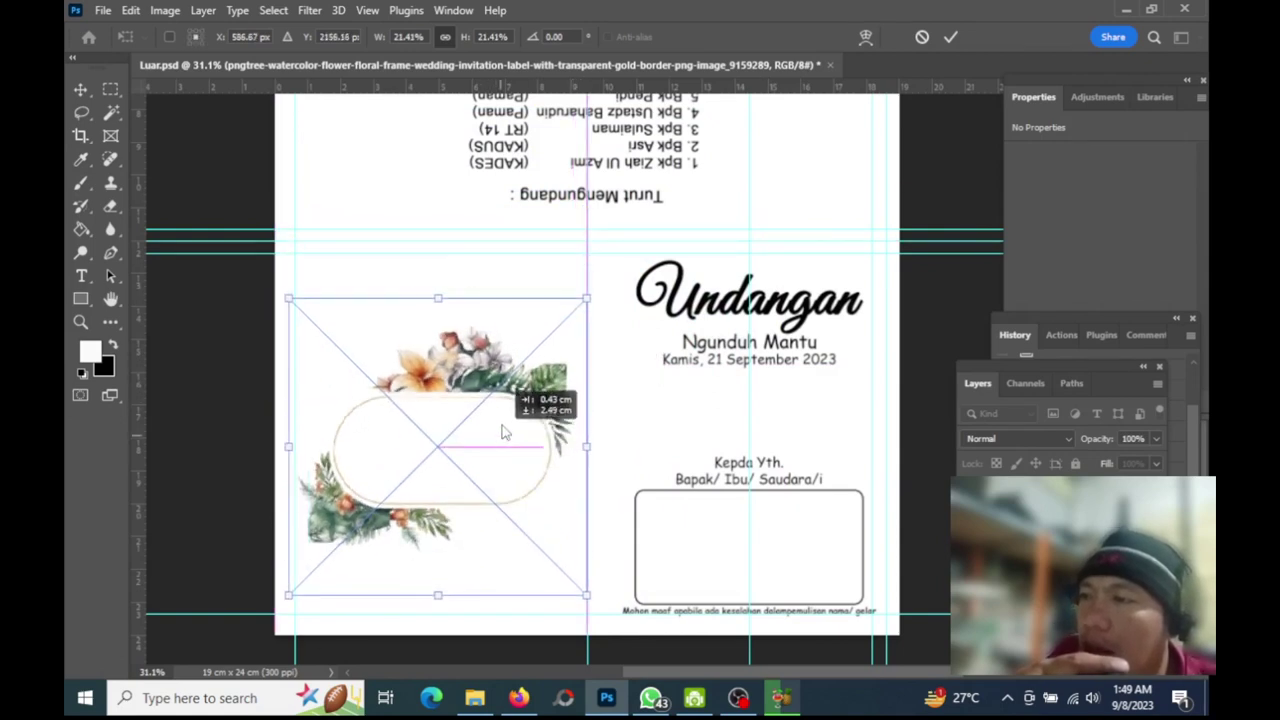
pyautogui.moveTo(503, 443); pyautogui.dragTo(508, 424)
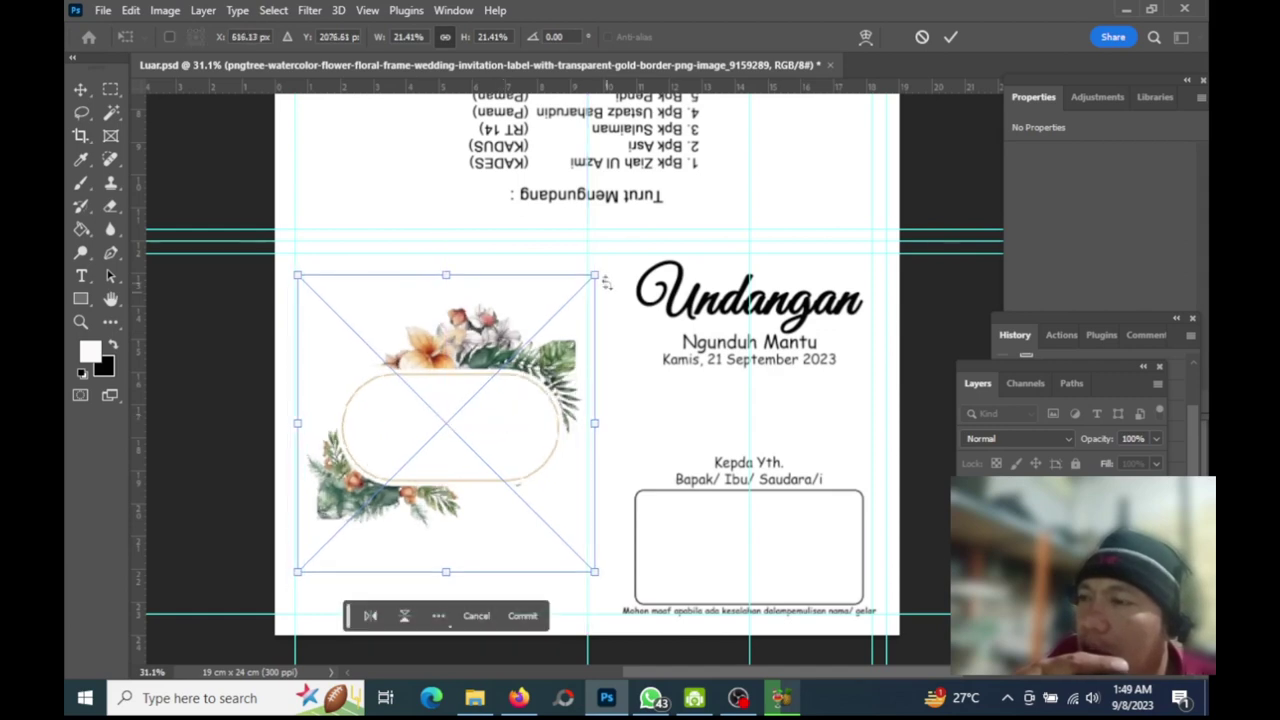
pyautogui.moveTo(596, 272); pyautogui.dragTo(614, 257)
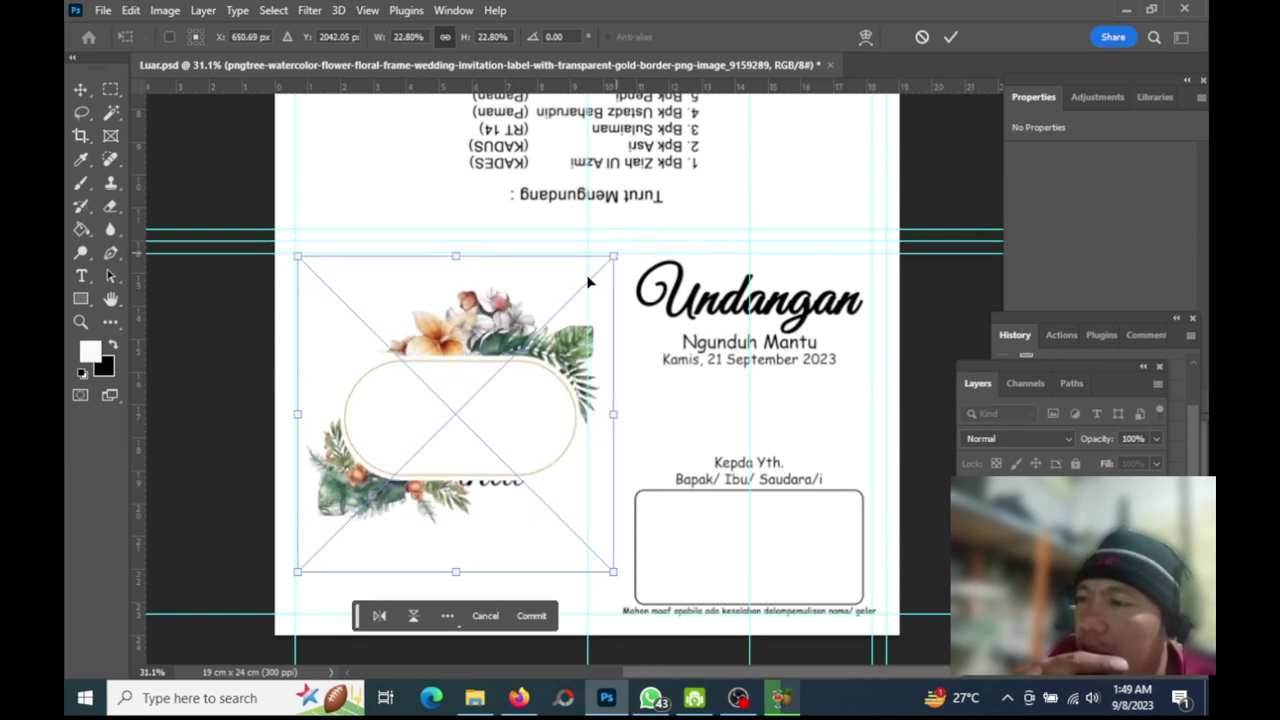
pyautogui.moveTo(528, 399); pyautogui.dragTo(527, 416)
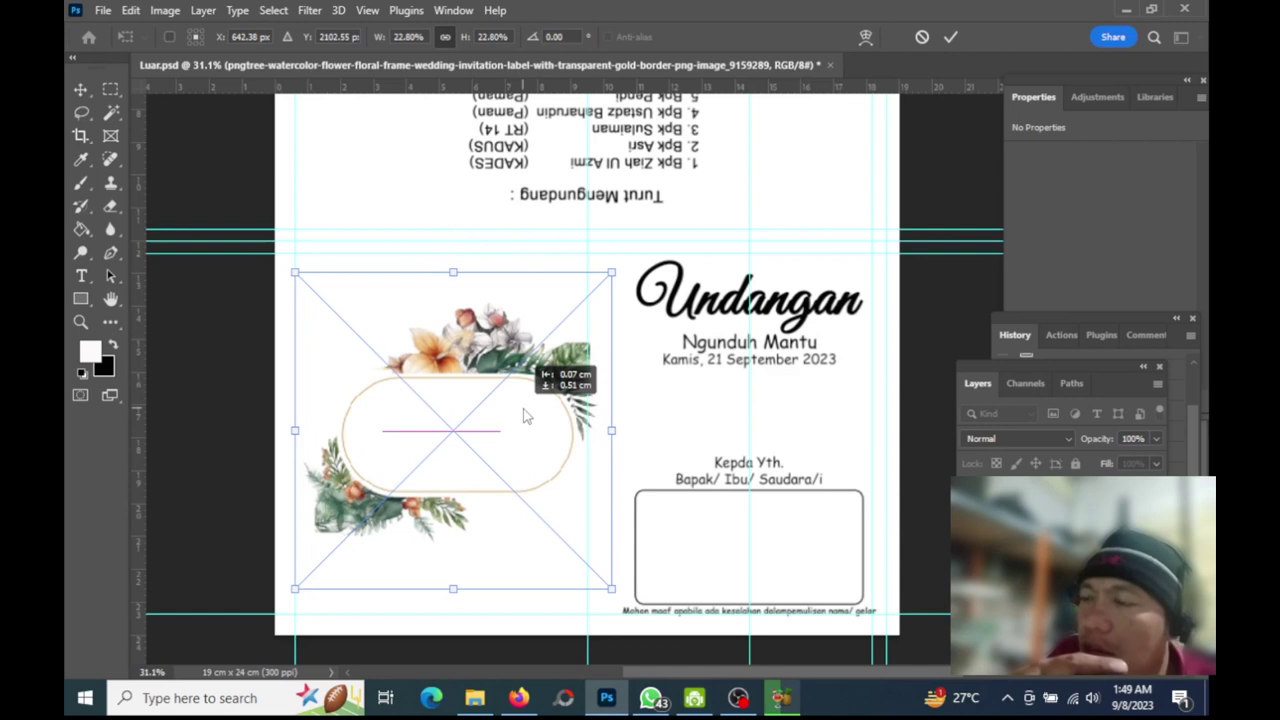
pyautogui.moveTo(612, 271); pyautogui.dragTo(619, 268)
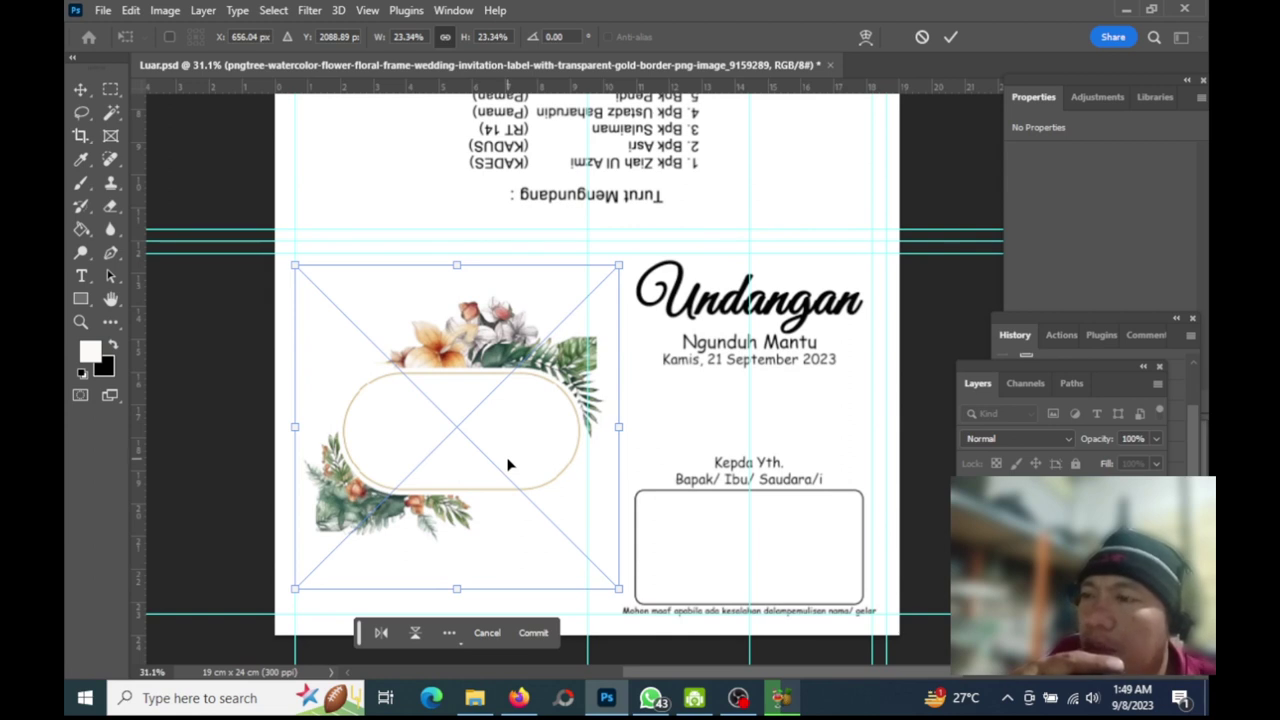
pyautogui.click(951, 37)
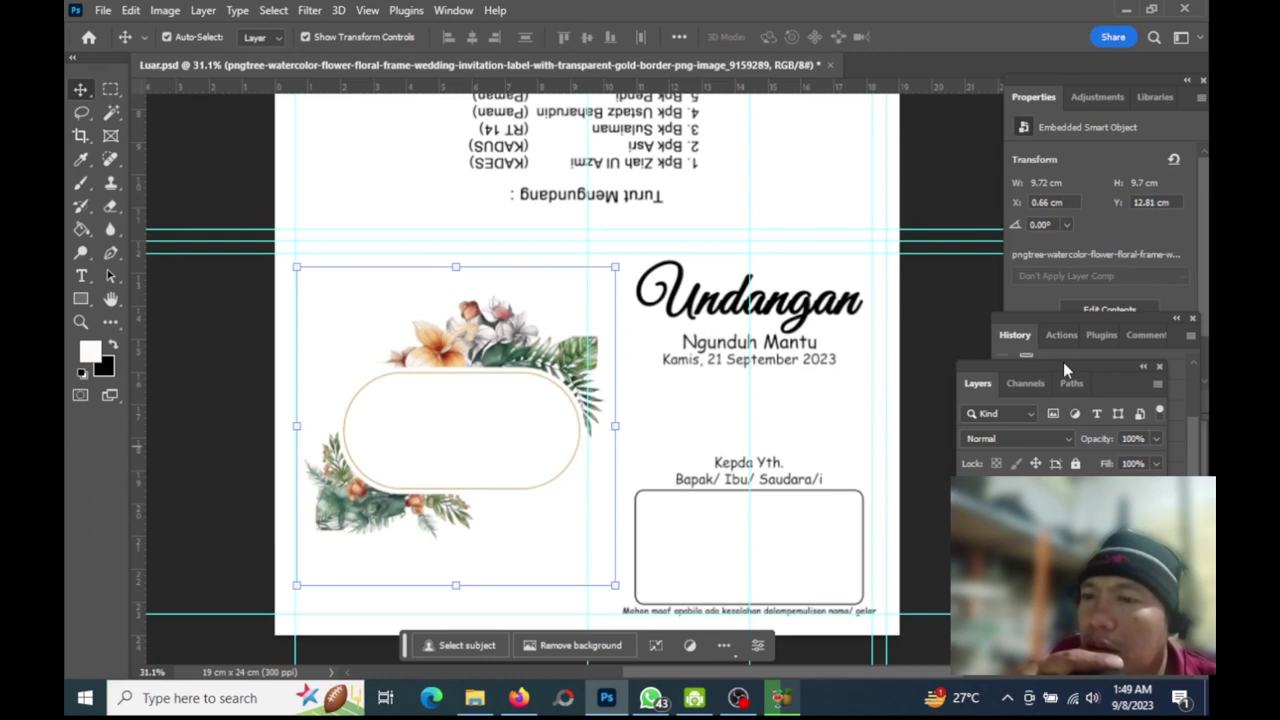
# Enlarge the Layers panel and scroll its list to review the pngtree frame and name text layers
pyautogui.moveTo(1063, 370); pyautogui.dragTo(1050, 296)
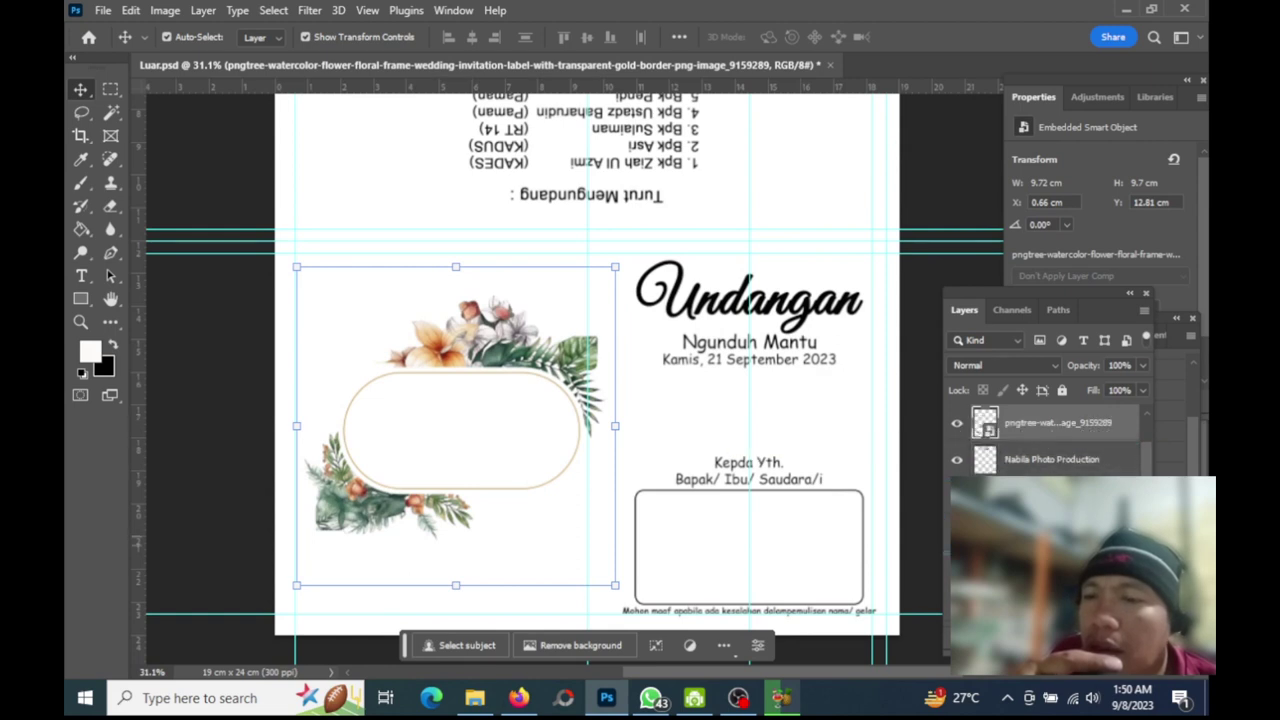
pyautogui.scroll(-1, 1050, 440)
pyautogui.scroll(2, 1070, 450)
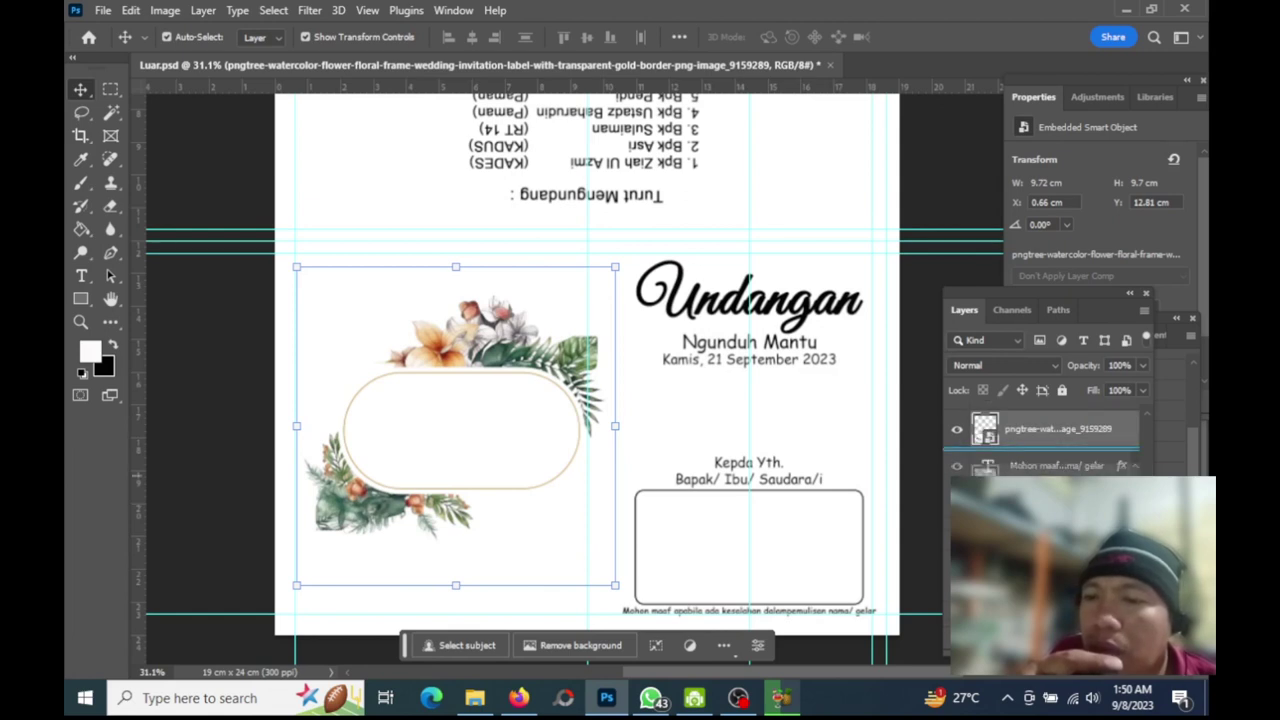
pyautogui.scroll(-1, 1050, 440)
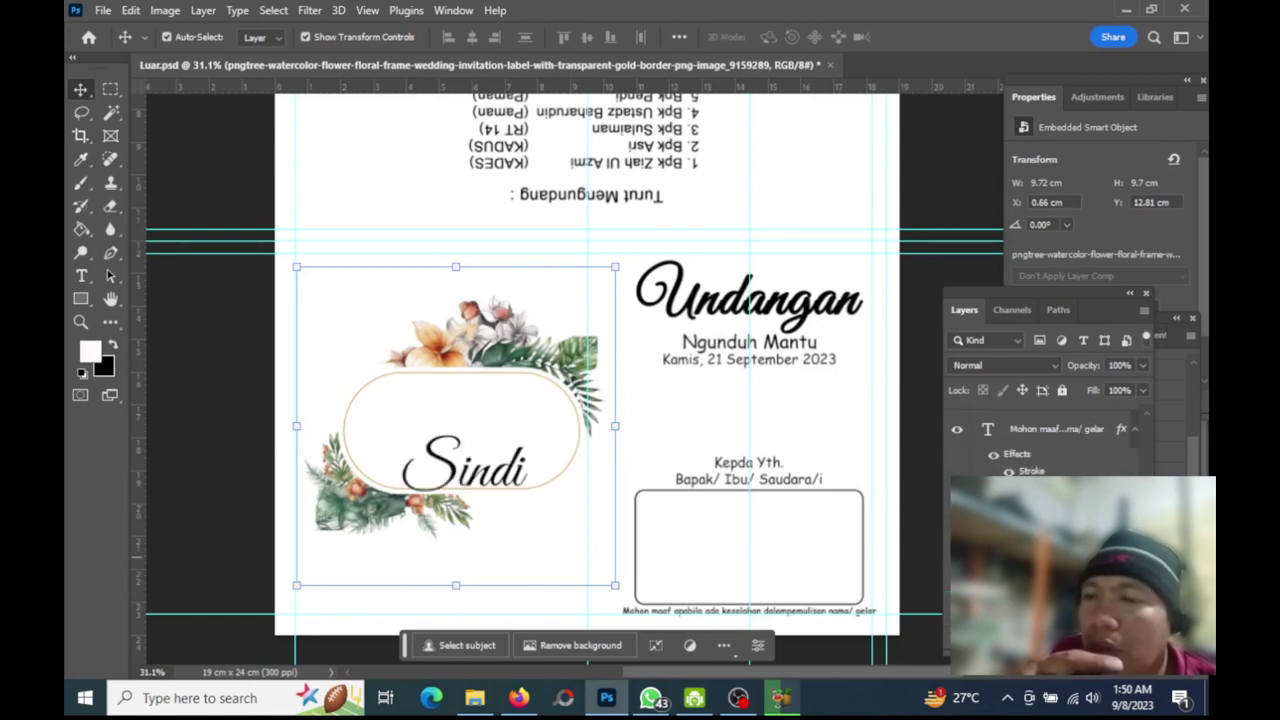
pyautogui.scroll(2, 1050, 445)
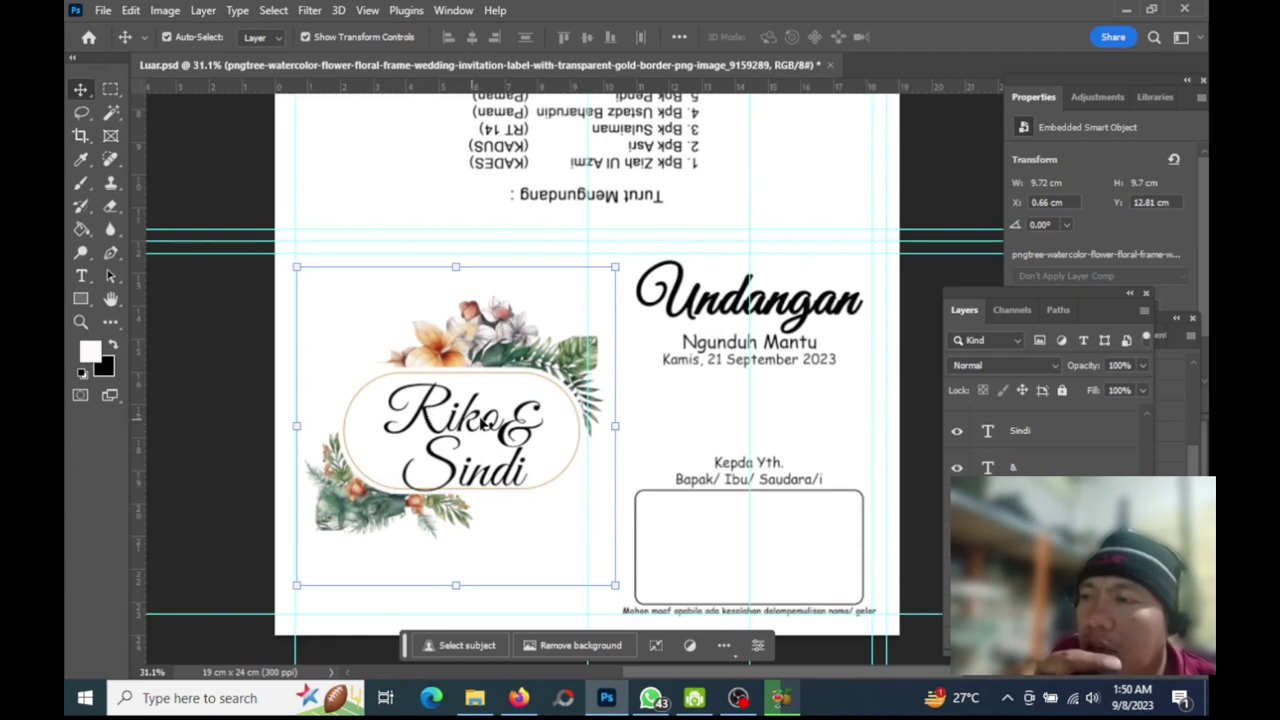
# Settle the Riko text slightly up-left and shift the & slightly left
pyautogui.click(424, 410)
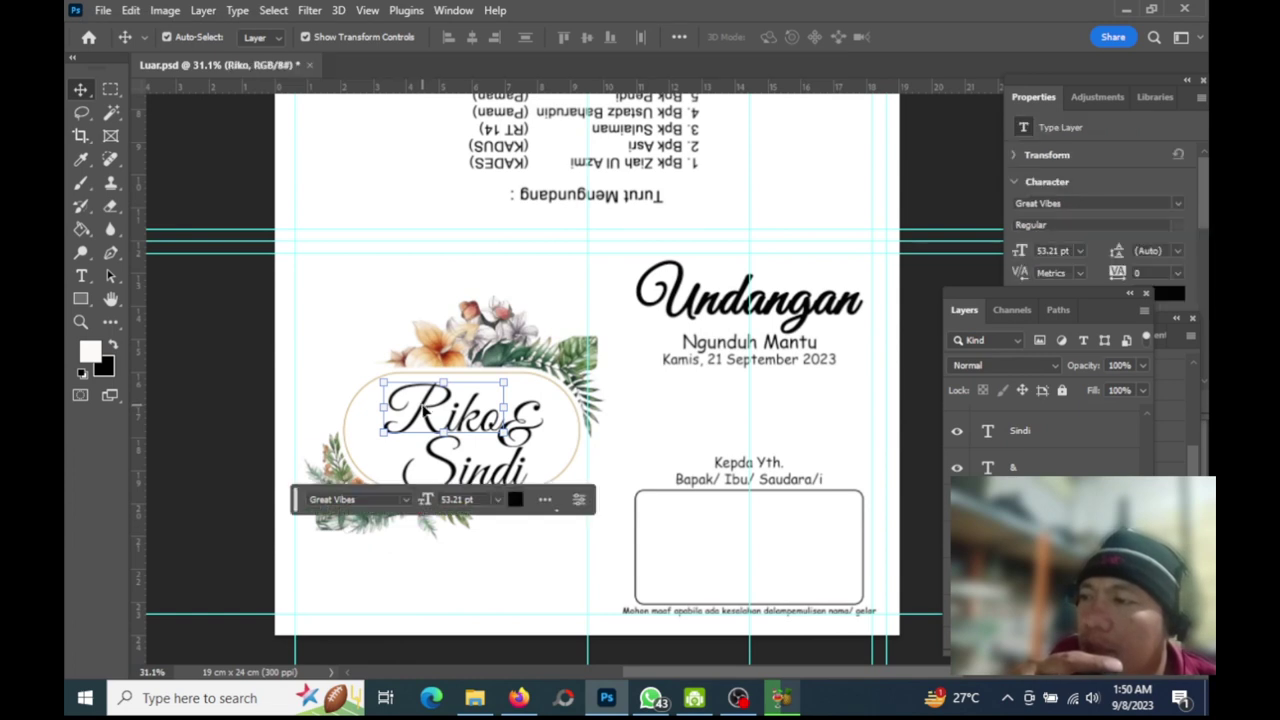
pyautogui.moveTo(424, 410); pyautogui.dragTo(427, 414)
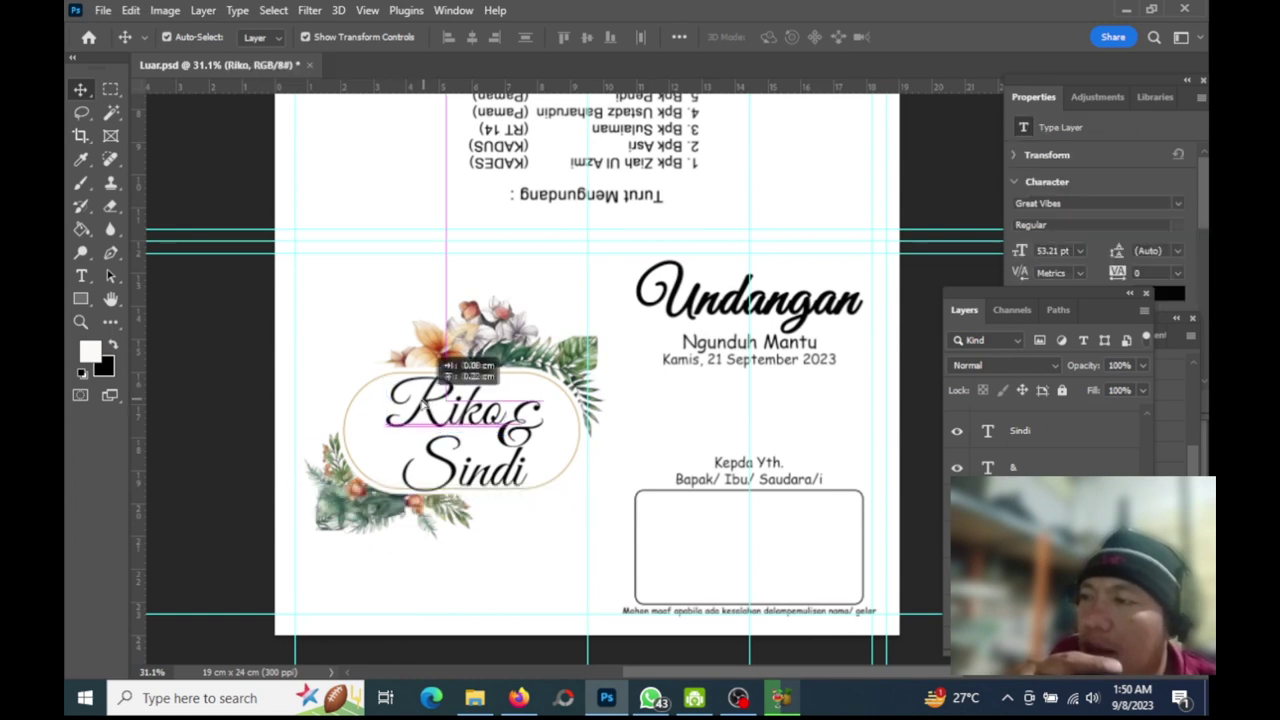
pyautogui.moveTo(427, 414); pyautogui.dragTo(420, 408)
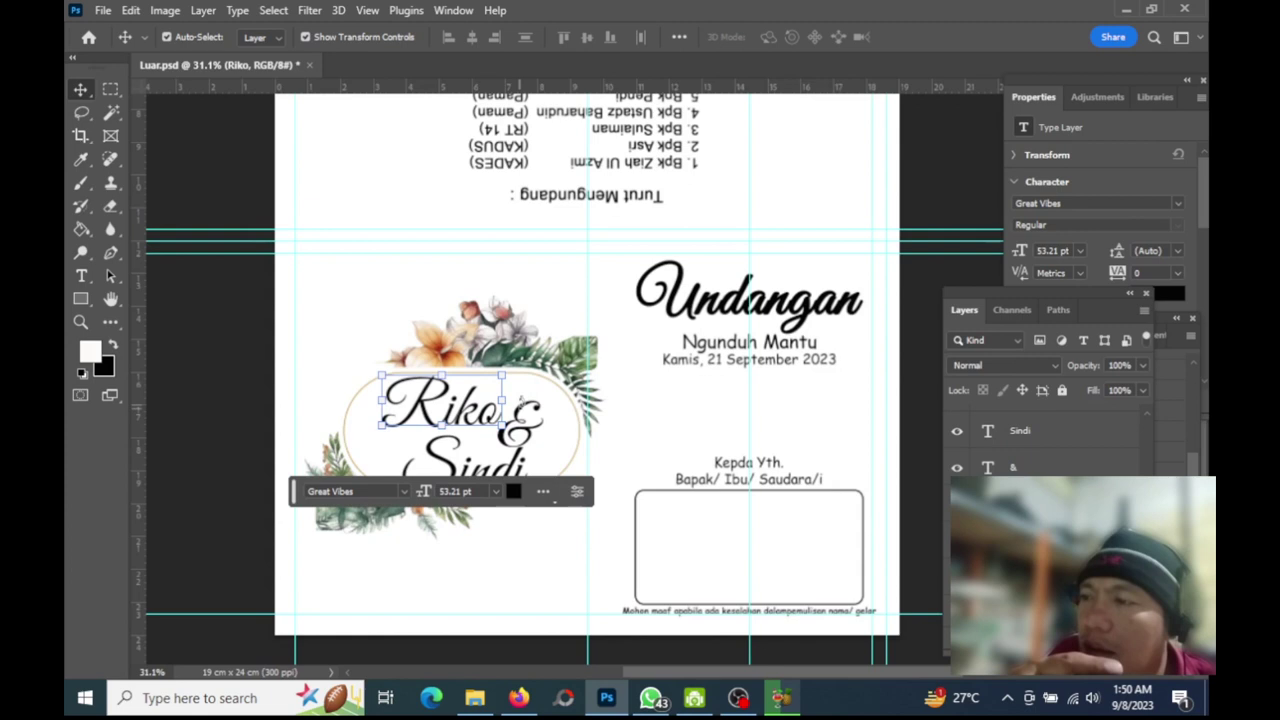
pyautogui.click(548, 318)
pyautogui.click(521, 417)
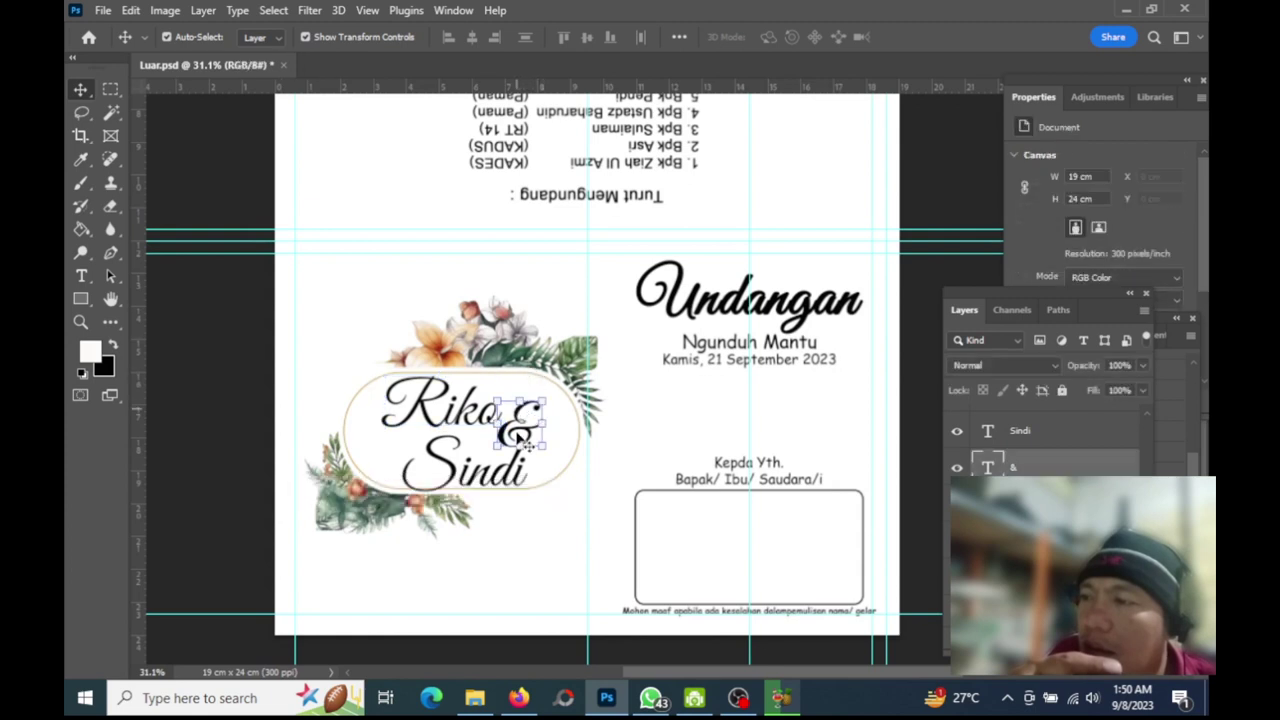
pyautogui.moveTo(512, 428); pyautogui.dragTo(508, 430)
# Move Sindi up-left and the & up-right, fine-tuning the & with the Left arrow
pyautogui.click(455, 470)
pyautogui.moveTo(455, 470); pyautogui.dragTo(450, 462)
pyautogui.click(535, 410)
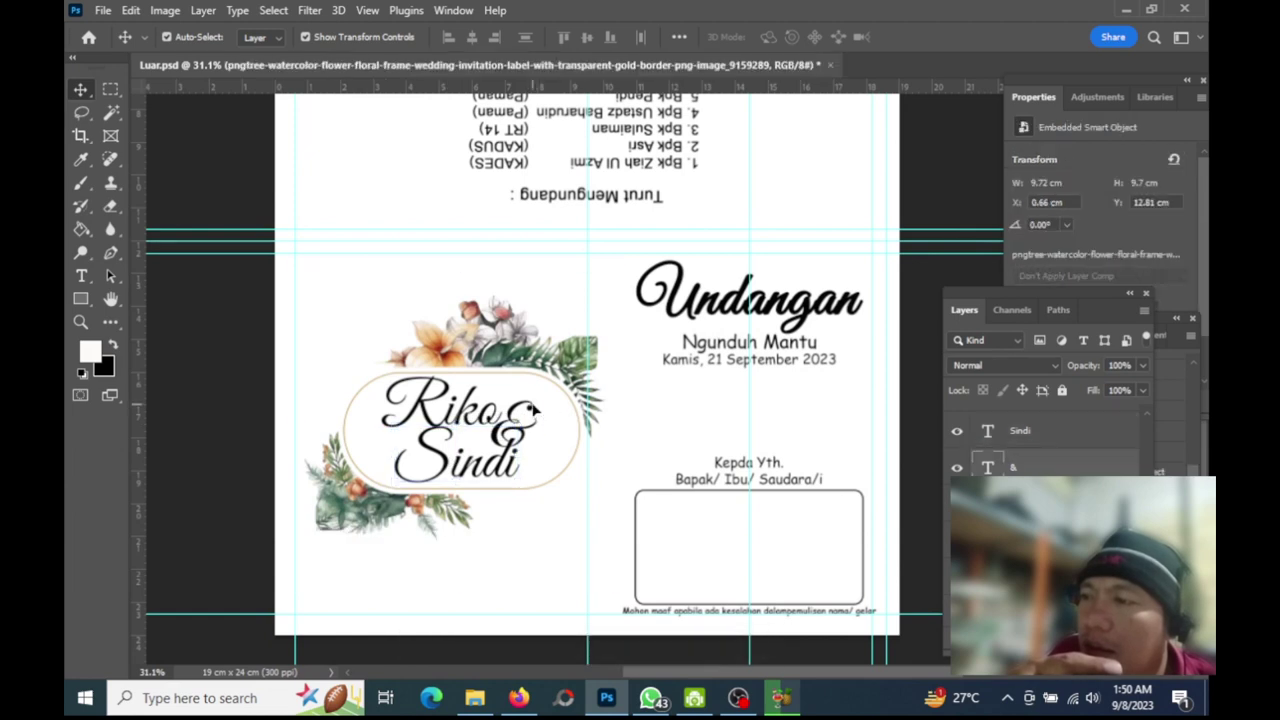
pyautogui.click(510, 428)
pyautogui.moveTo(513, 424); pyautogui.dragTo(527, 410)
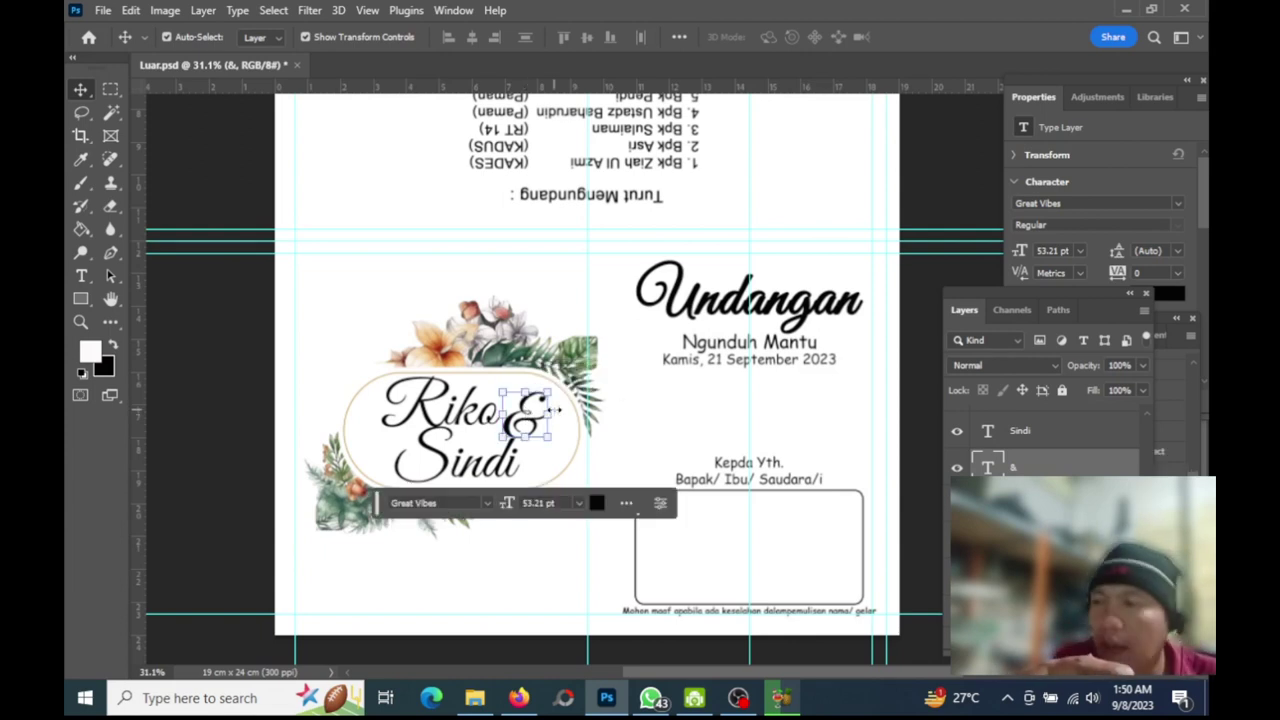
pyautogui.press('Left')
pyautogui.press('Left')
pyautogui.press('Left')
pyautogui.press('Left')
pyautogui.press('Left')
pyautogui.press('Left')
pyautogui.press('Left')
pyautogui.press('Left')
pyautogui.press('Left')
pyautogui.press('Left')
pyautogui.press('Left')
pyautogui.press('Left')
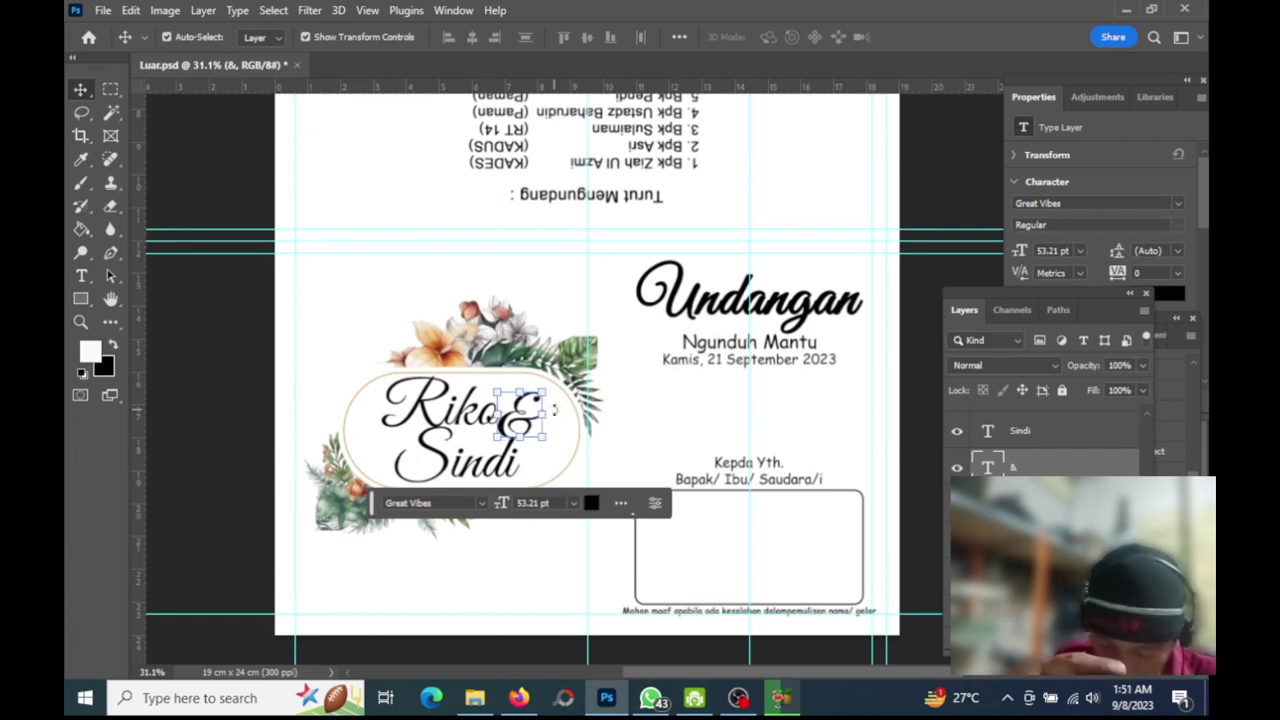
pyautogui.press('Left')
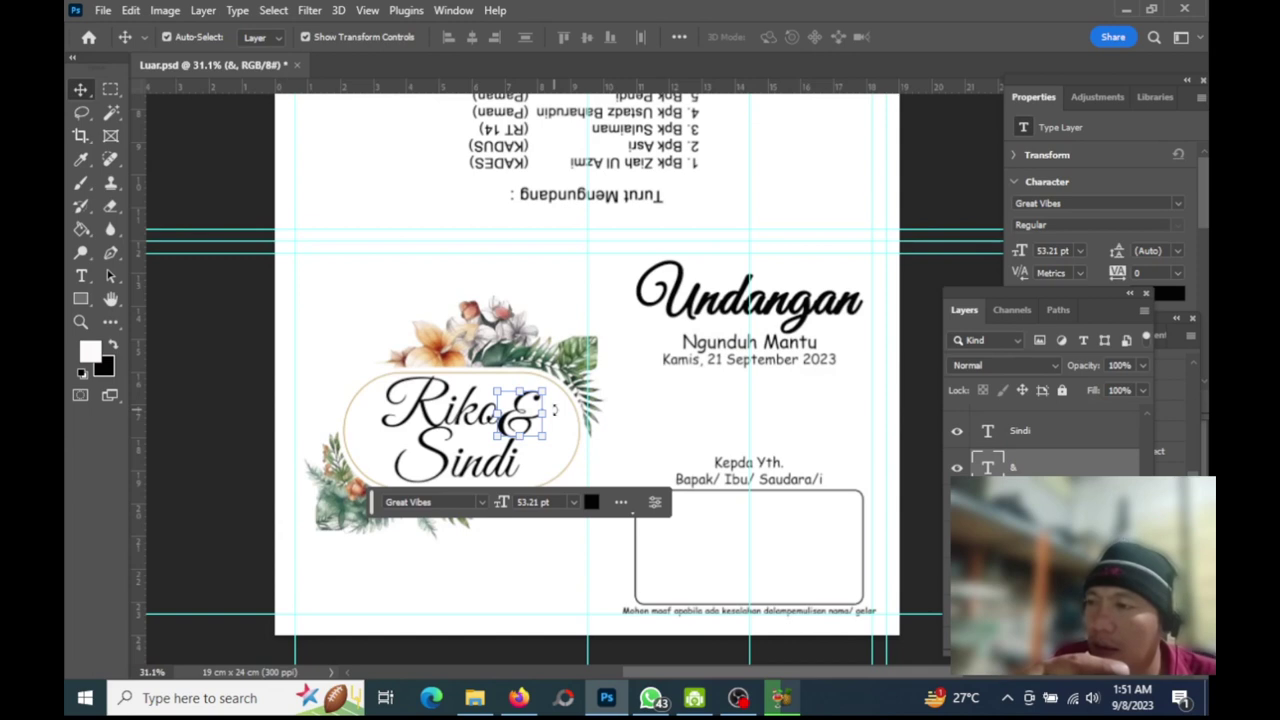
pyautogui.click(636, 396)
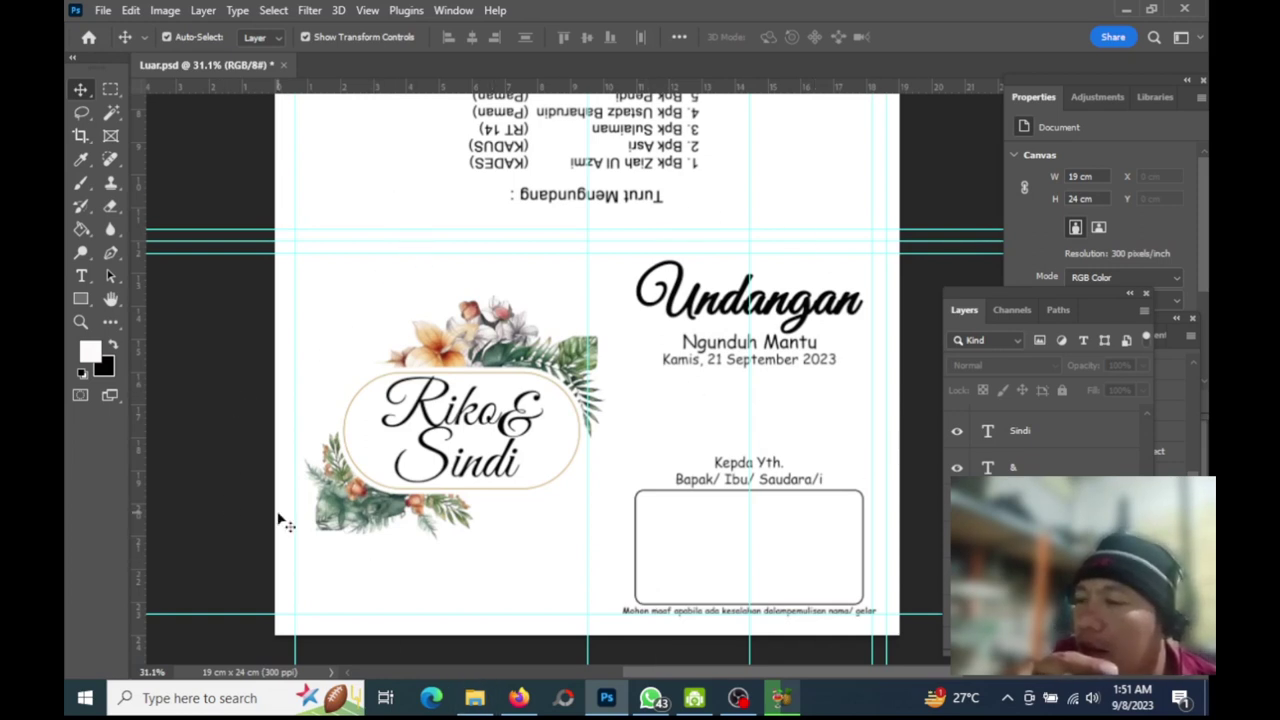
# Scroll through the full 'hiasan nama undangan' image results and their related searches
pyautogui.click(519, 698)
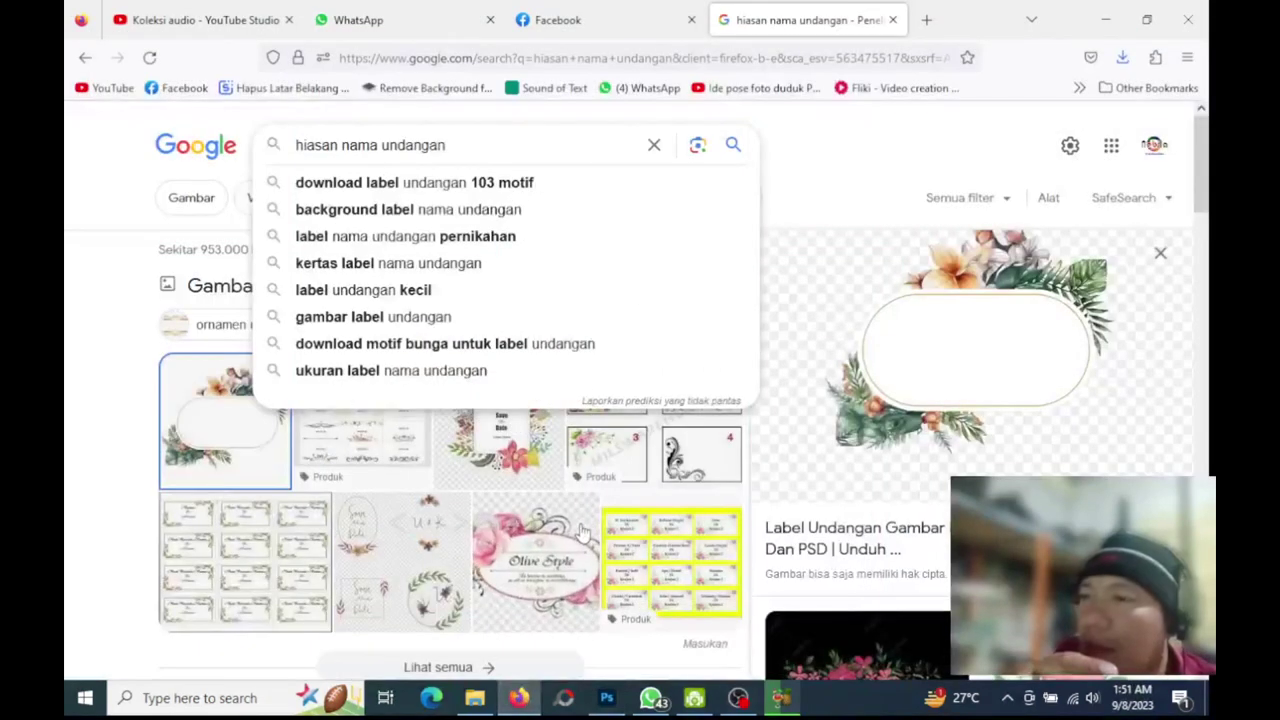
pyautogui.click(821, 203)
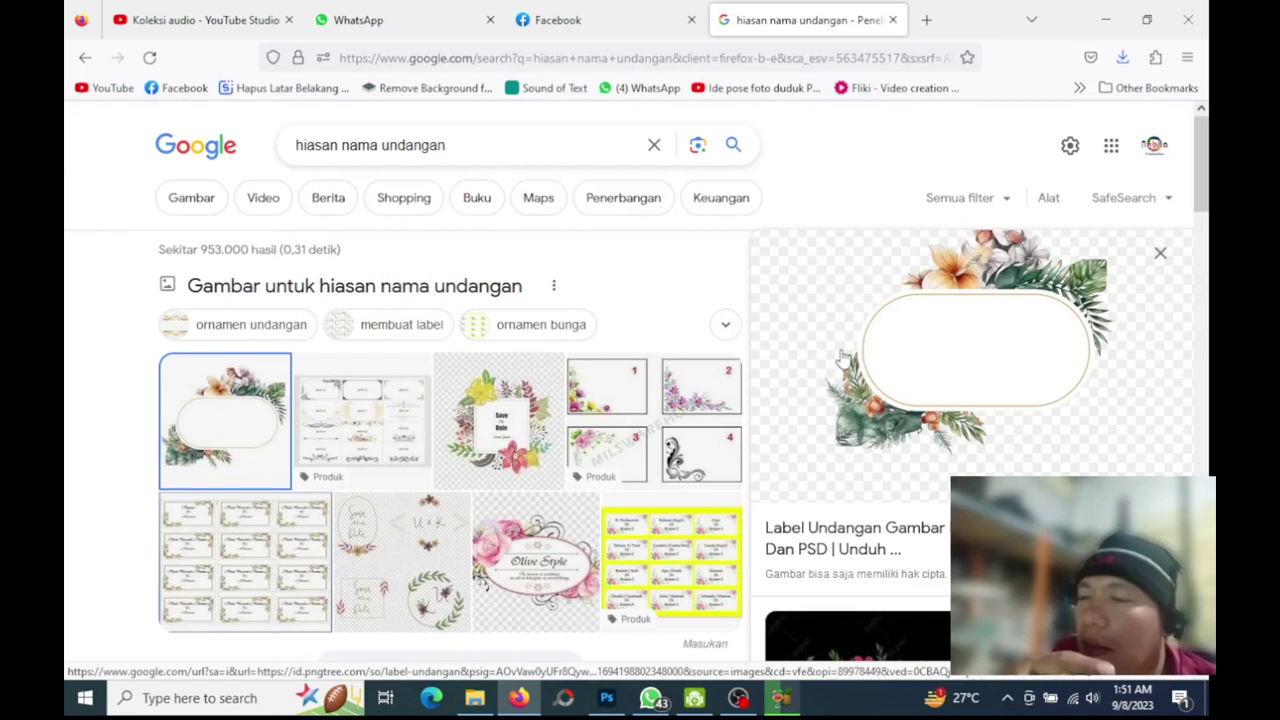
pyautogui.scroll(-2, 843, 358)
pyautogui.scroll(-3, 843, 358)
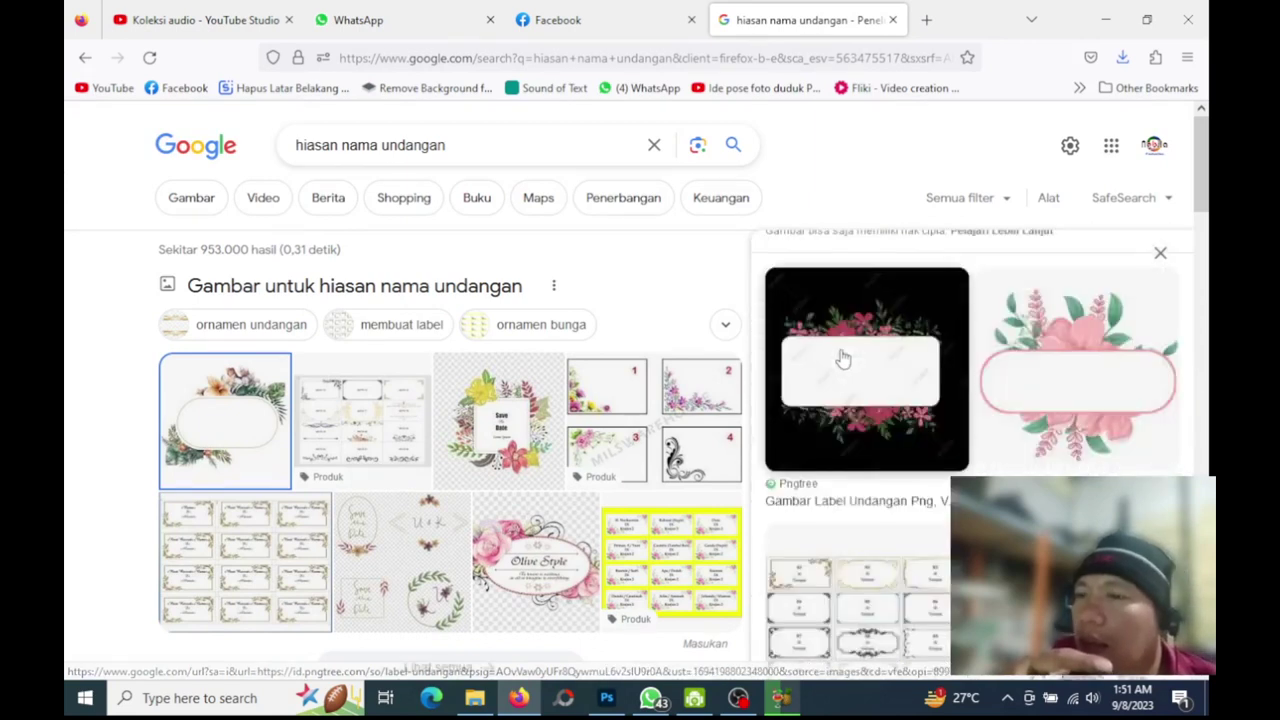
pyautogui.scroll(-3, 843, 358)
pyautogui.scroll(-2, 843, 358)
pyautogui.scroll(-3, 843, 358)
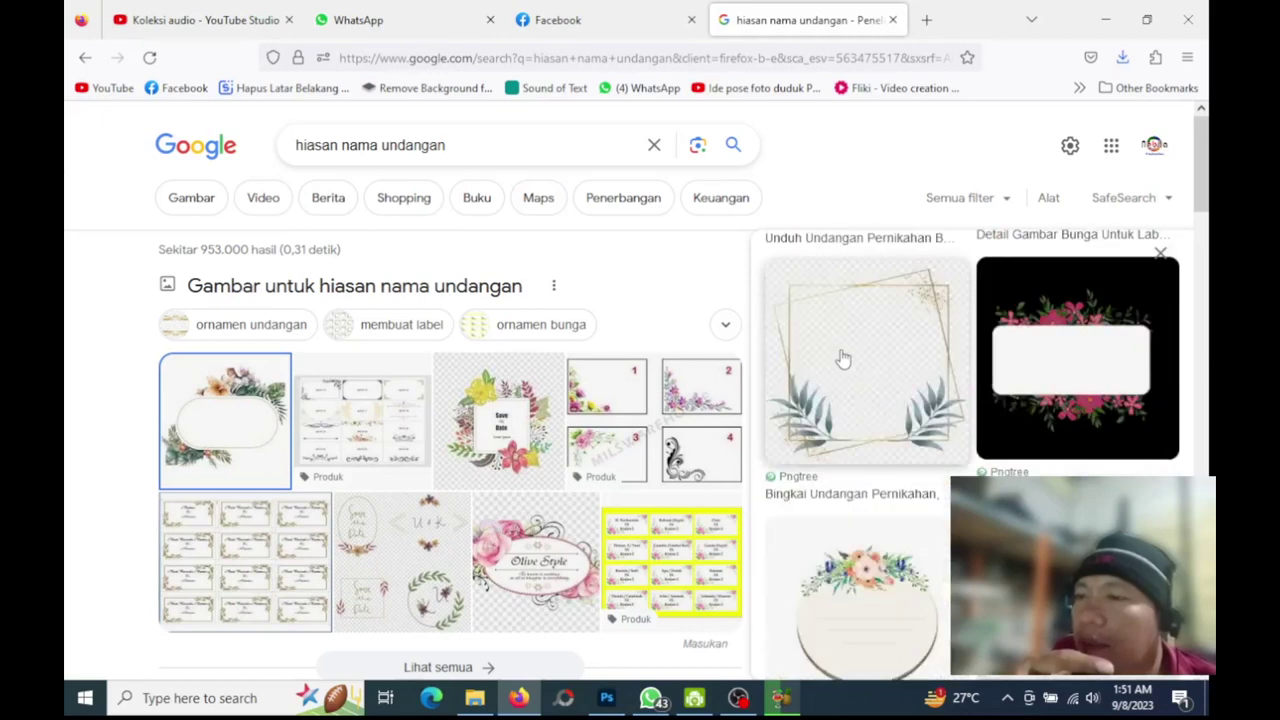
pyautogui.scroll(-3, 843, 358)
pyautogui.scroll(-1, 843, 358)
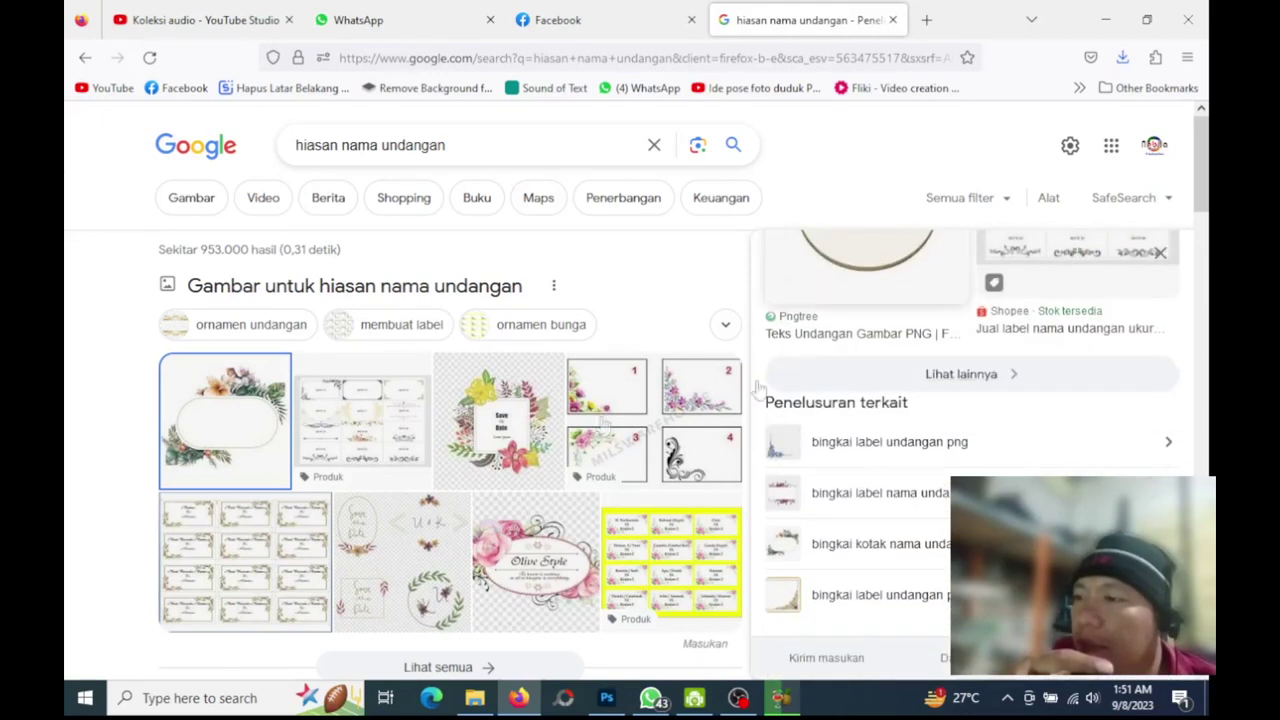
pyautogui.scroll(-4, 565, 430)
pyautogui.scroll(-2, 565, 430)
pyautogui.scroll(3, 565, 430)
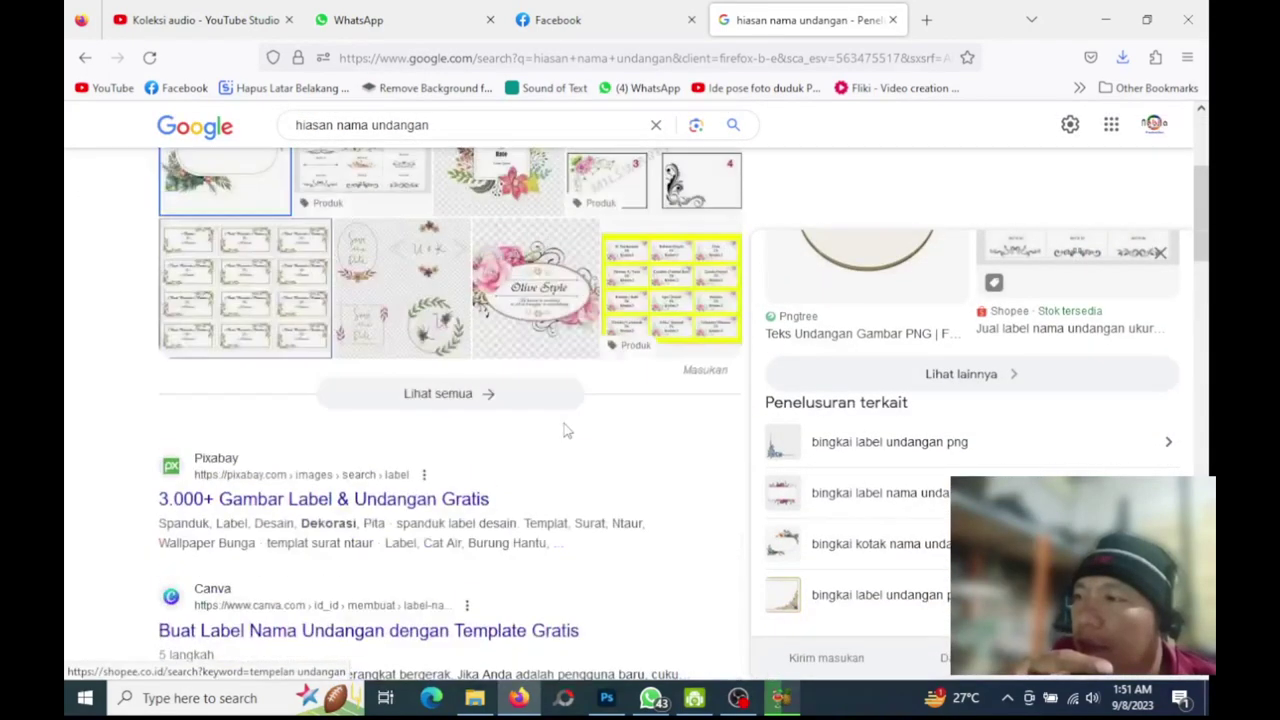
pyautogui.scroll(3, 565, 430)
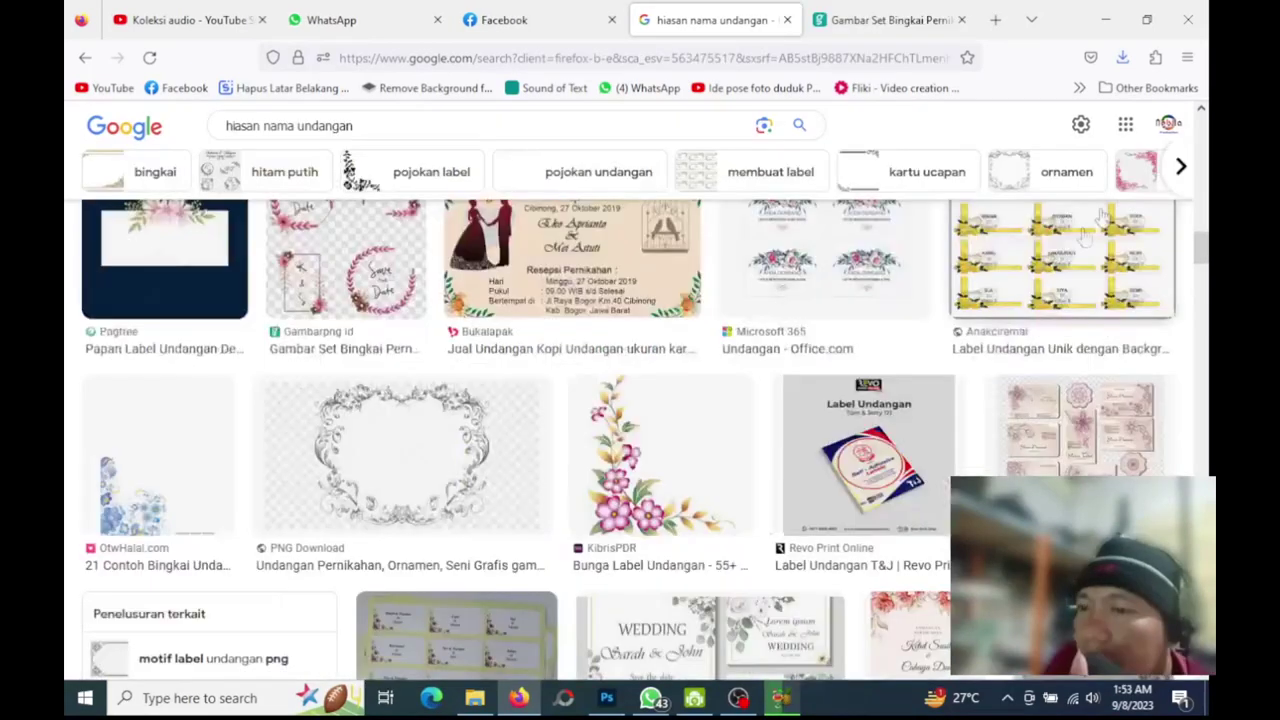
pyautogui.scroll(-2, 815, 410)
pyautogui.scroll(-2, 815, 410)
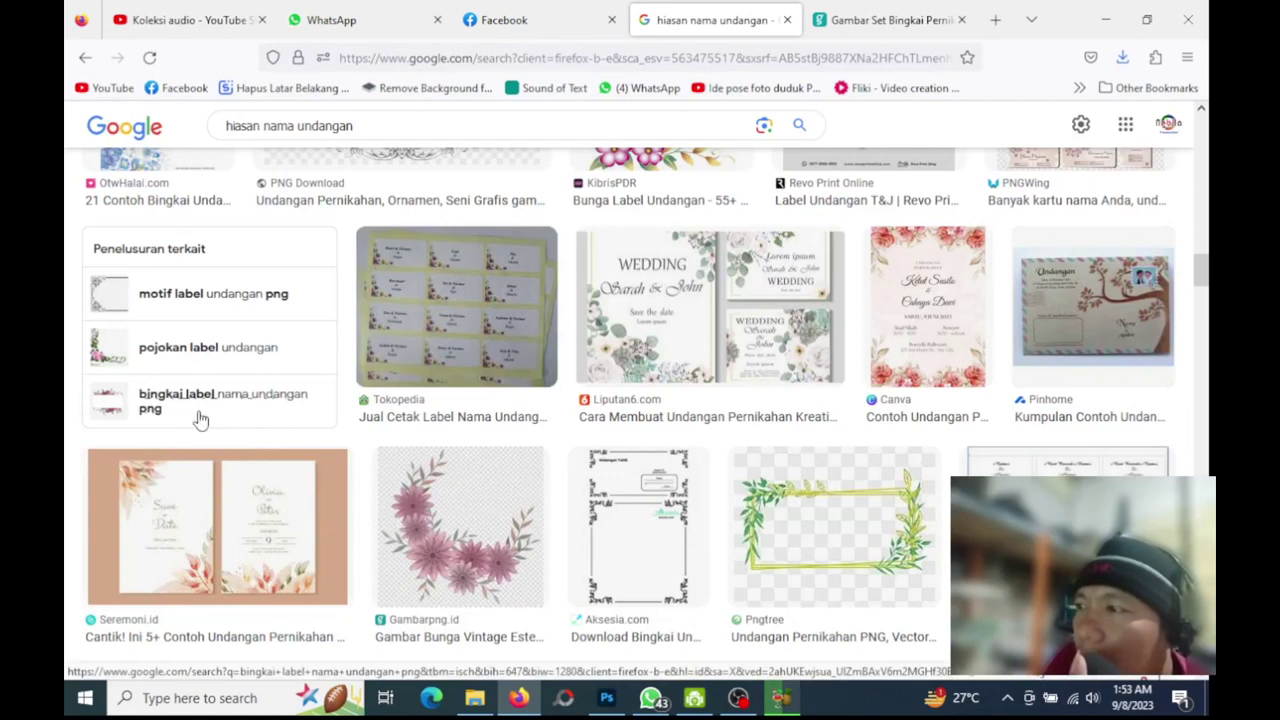
# Open the 'pojokan label undangan' related search and browse its image results
pyautogui.click(241, 355)
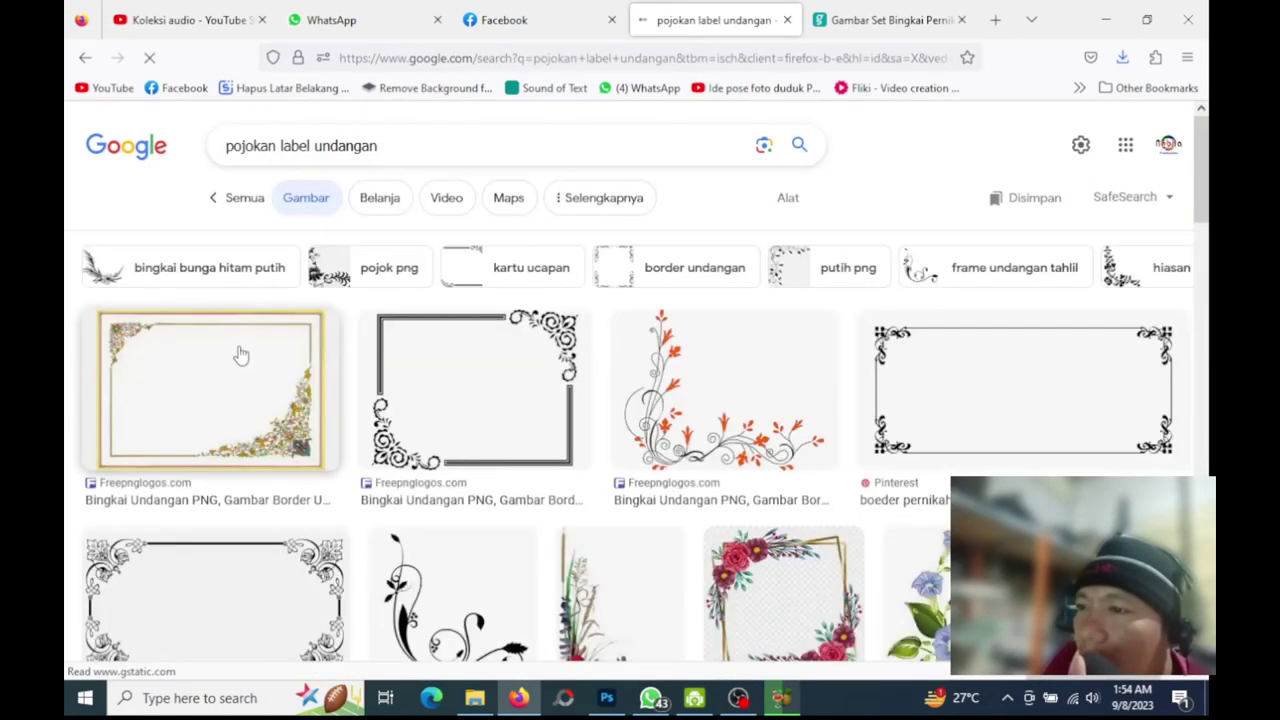
pyautogui.scroll(-3, 494, 437)
pyautogui.scroll(-3, 498, 437)
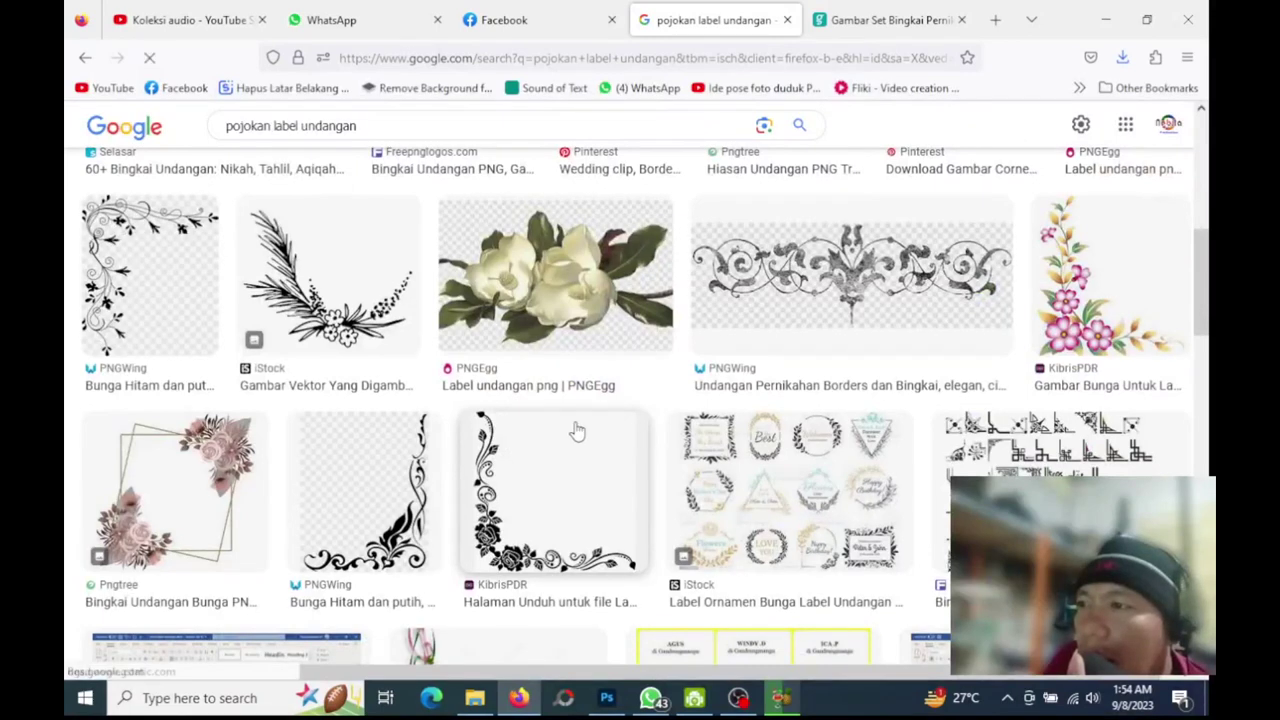
pyautogui.scroll(-4, 580, 430)
pyautogui.scroll(-4, 588, 429)
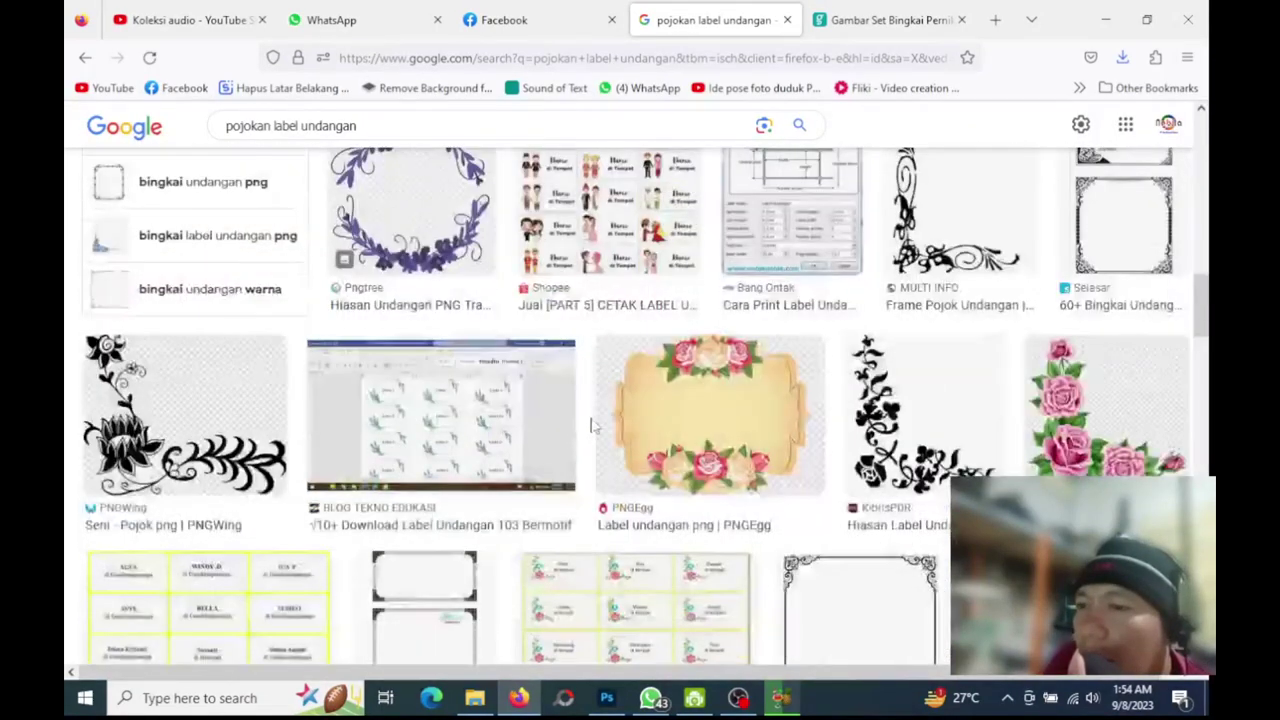
pyautogui.scroll(-4, 594, 428)
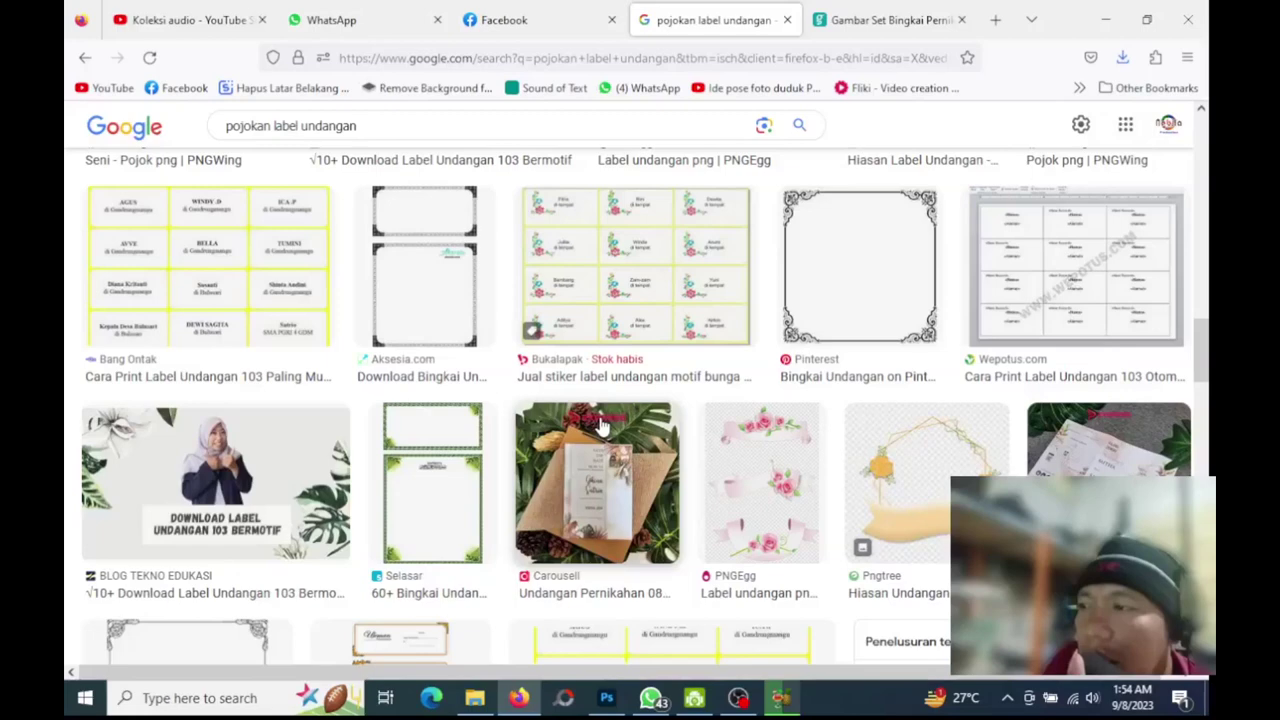
pyautogui.scroll(-5, 600, 425)
pyautogui.scroll(-3, 603, 425)
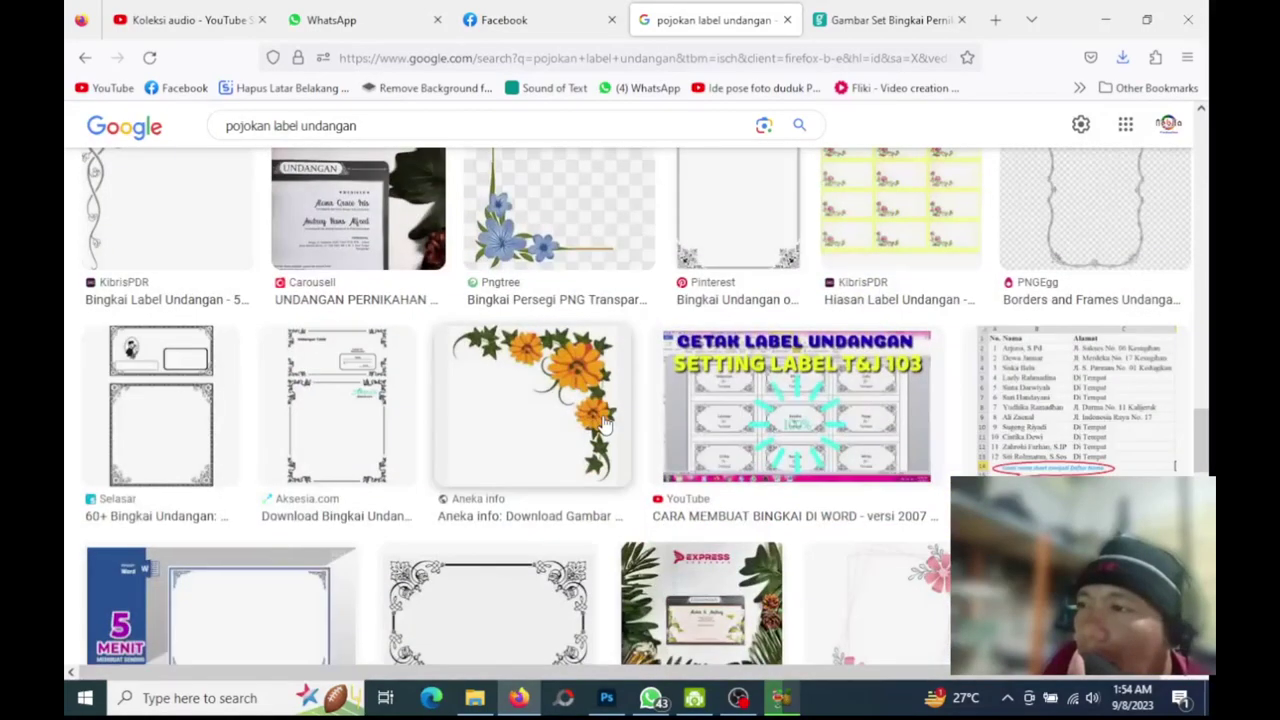
pyautogui.scroll(-3, 603, 425)
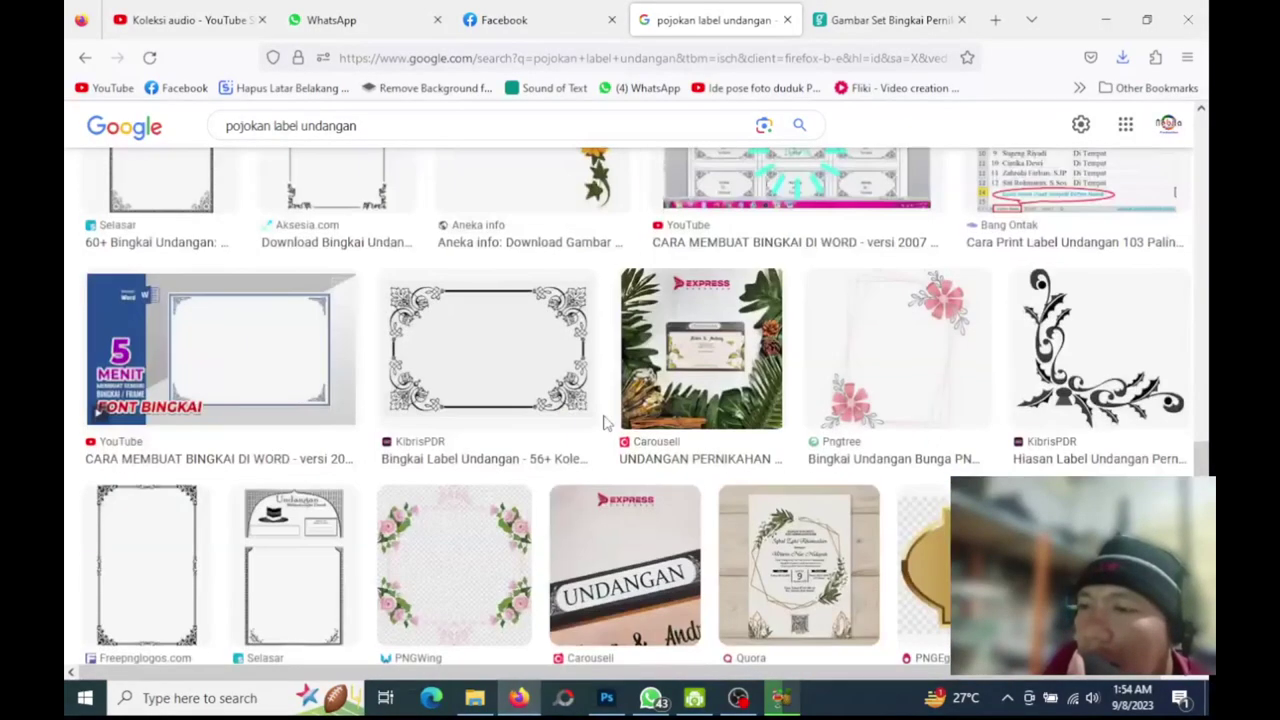
pyautogui.scroll(-3, 603, 425)
pyautogui.scroll(-5, 605, 425)
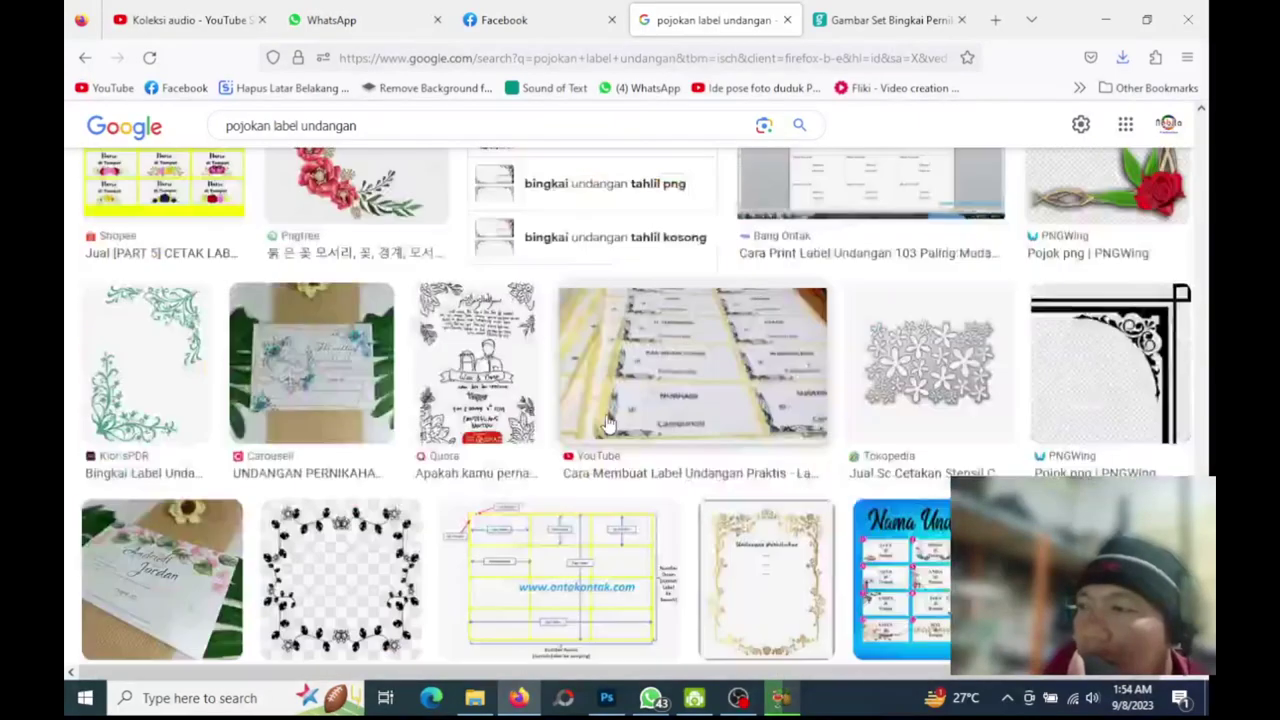
pyautogui.scroll(-4, 605, 425)
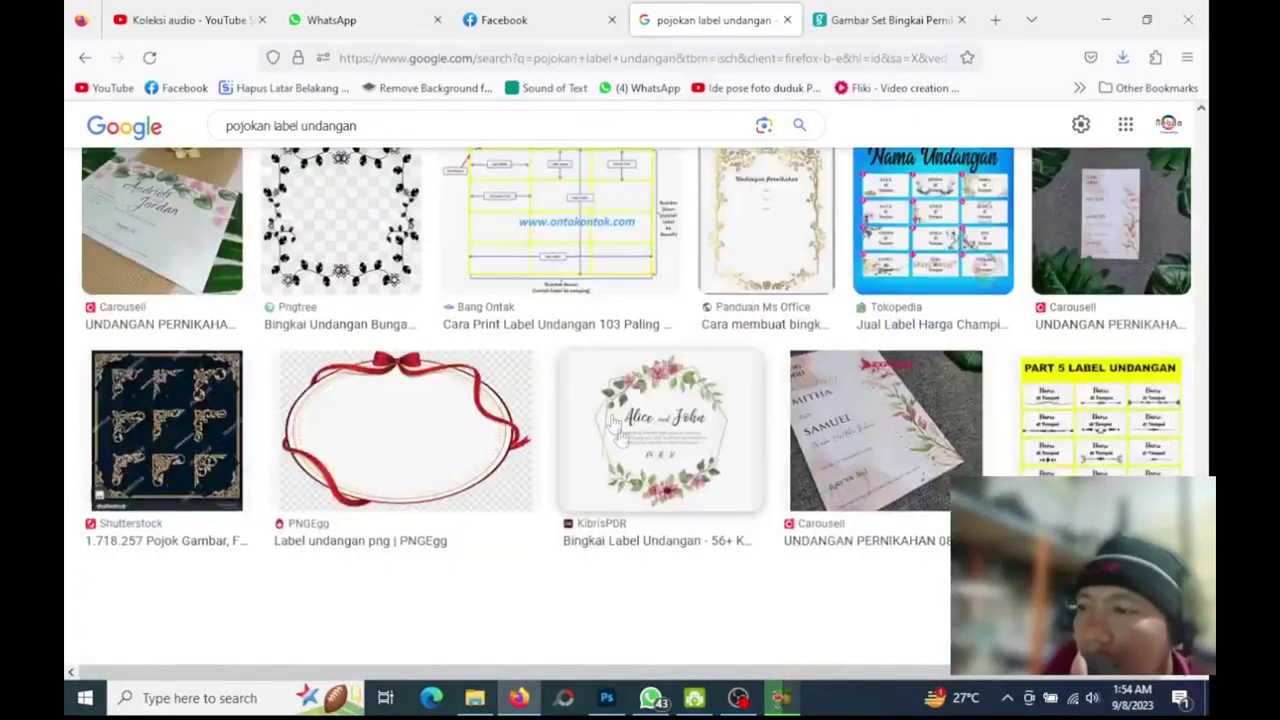
pyautogui.scroll(-2, 610, 430)
pyautogui.scroll(2, 622, 438)
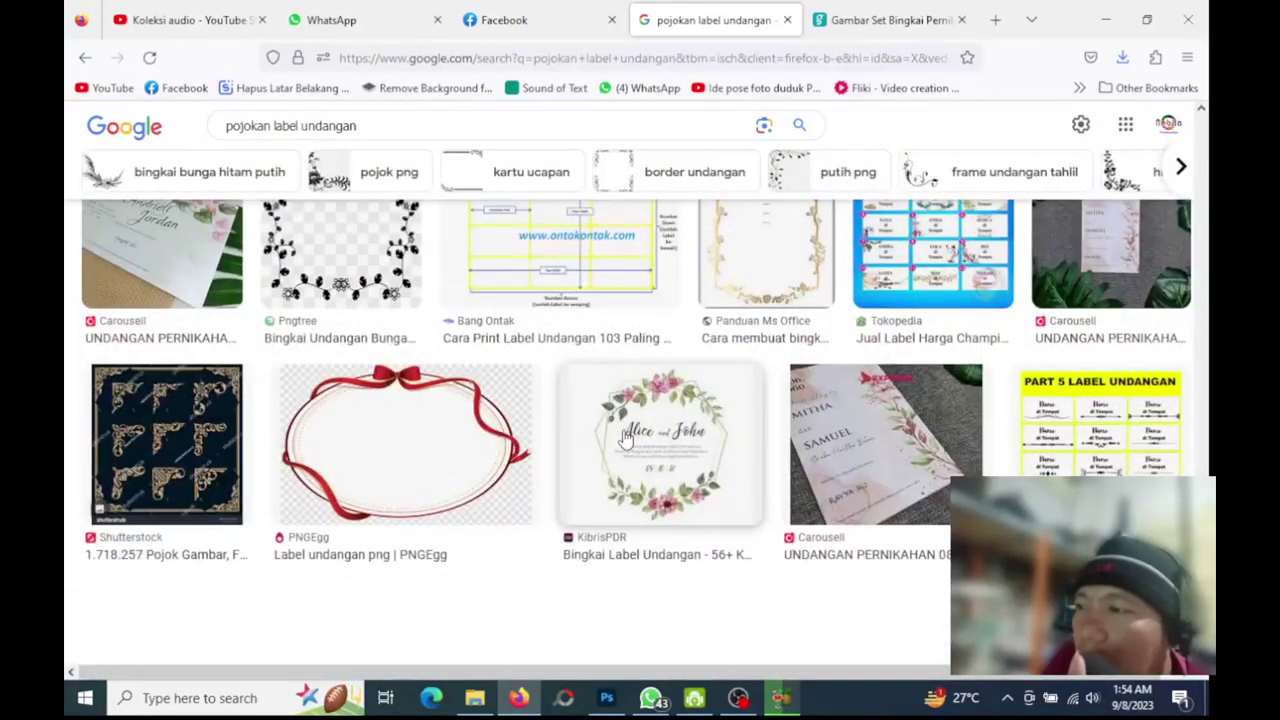
pyautogui.scroll(3, 622, 438)
pyautogui.scroll(3, 624, 437)
pyautogui.scroll(2, 625, 437)
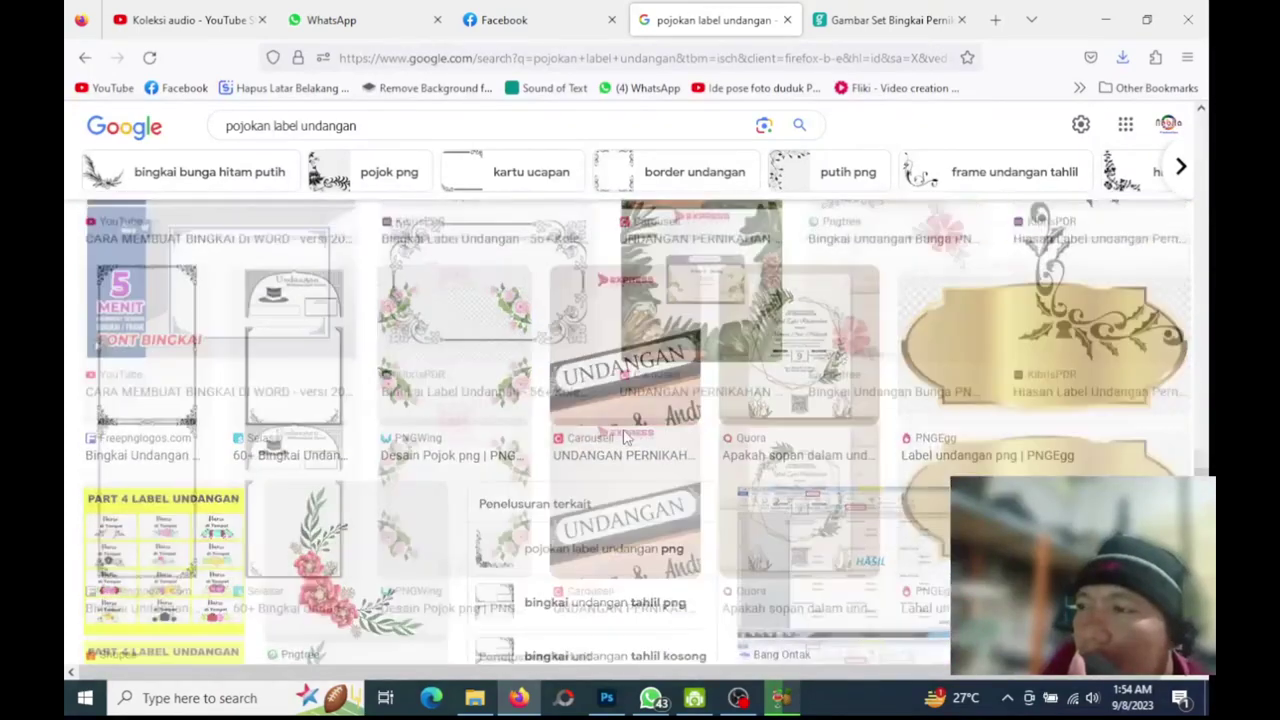
pyautogui.scroll(2, 625, 437)
pyautogui.scroll(3, 625, 438)
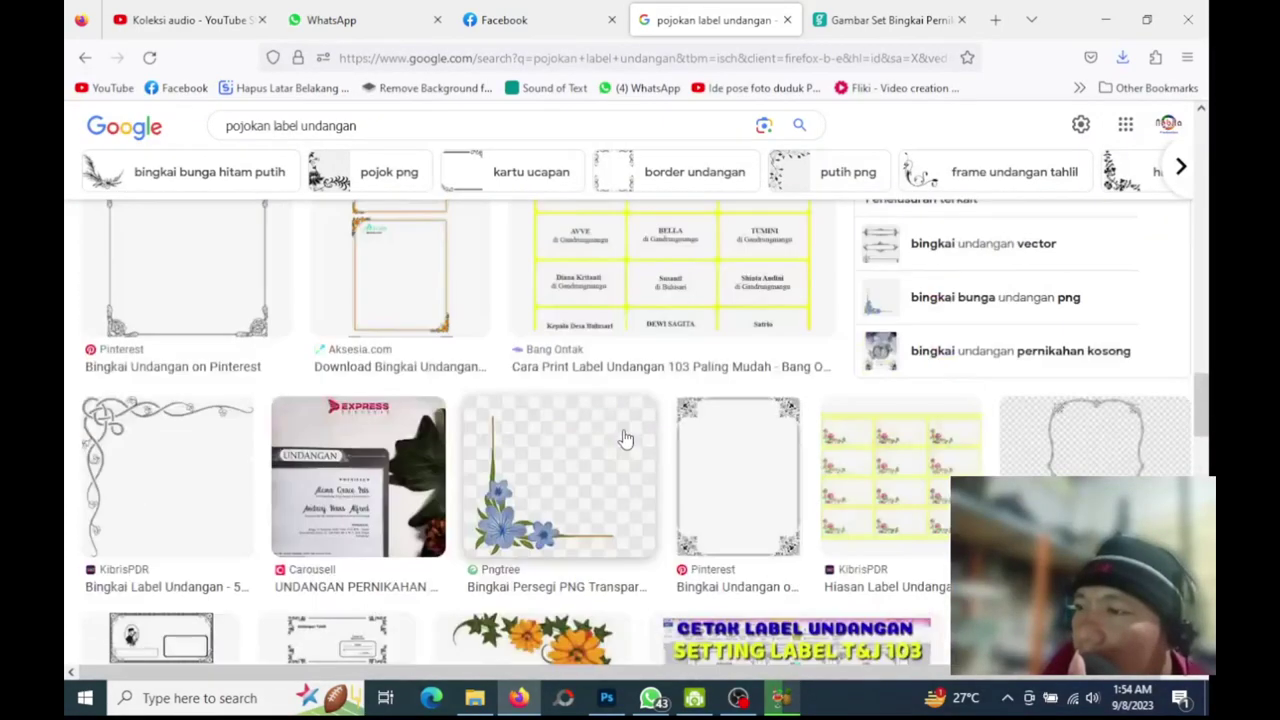
pyautogui.scroll(3, 624, 437)
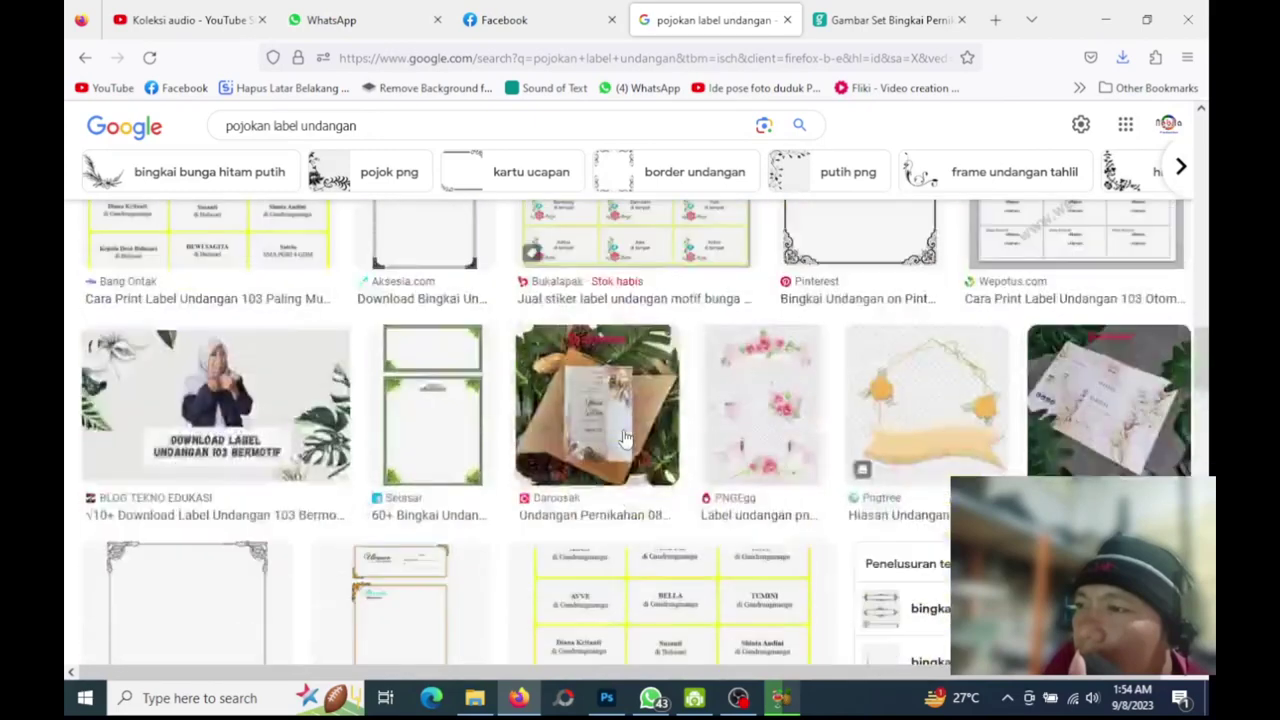
pyautogui.scroll(3, 624, 437)
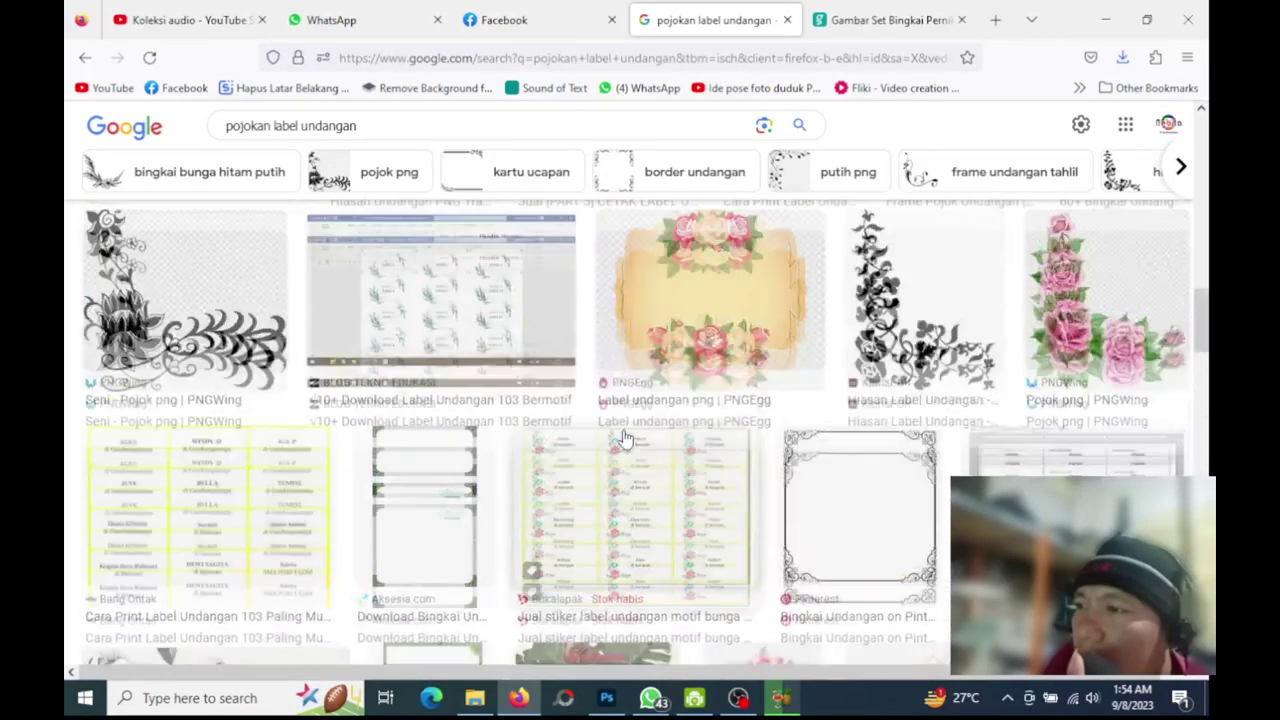
pyautogui.scroll(3, 624, 437)
pyautogui.scroll(3, 625, 437)
pyautogui.scroll(3, 625, 437)
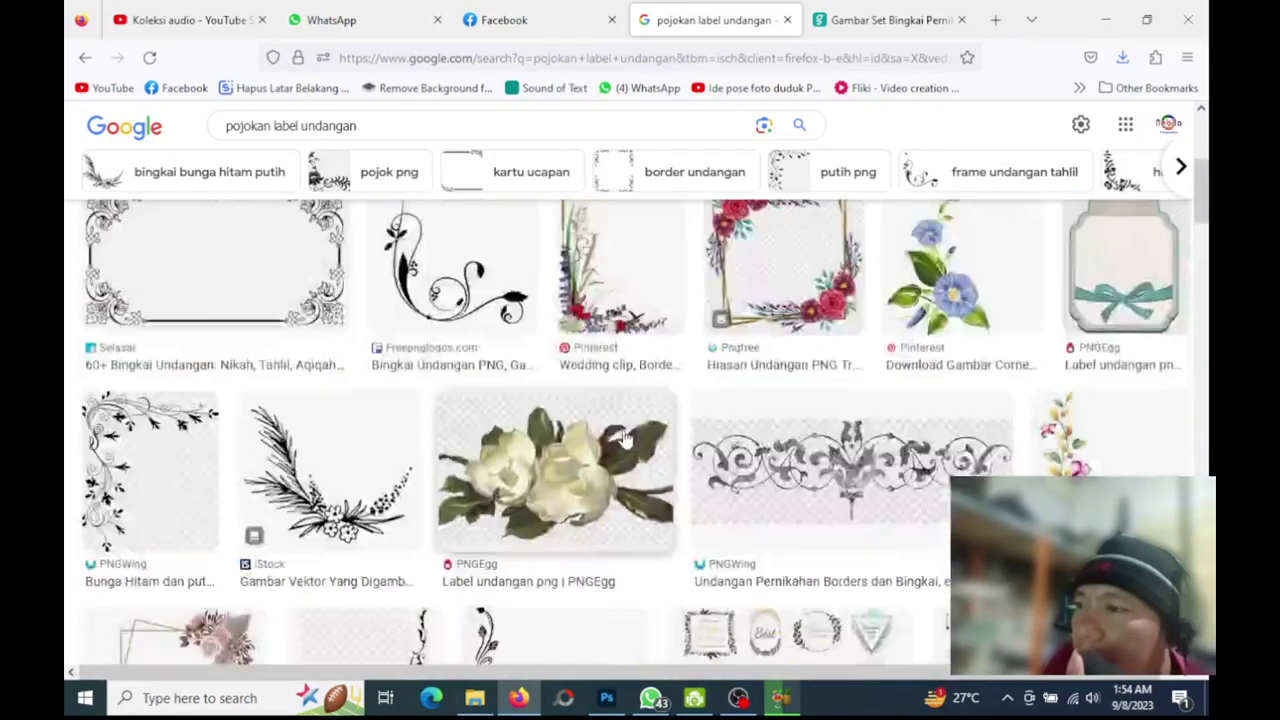
# Save the white magnolia flower clipart PNG to Downloads
pyautogui.click(597, 460)
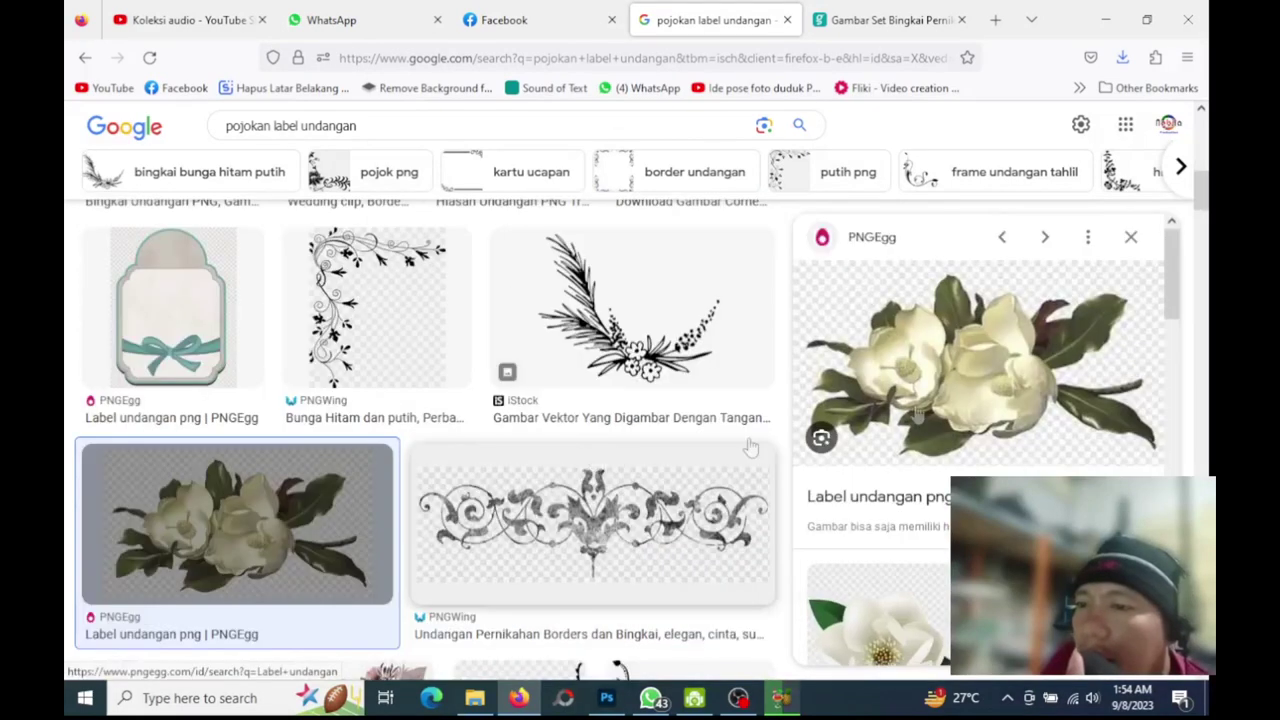
pyautogui.scroll(-3, 1040, 380)
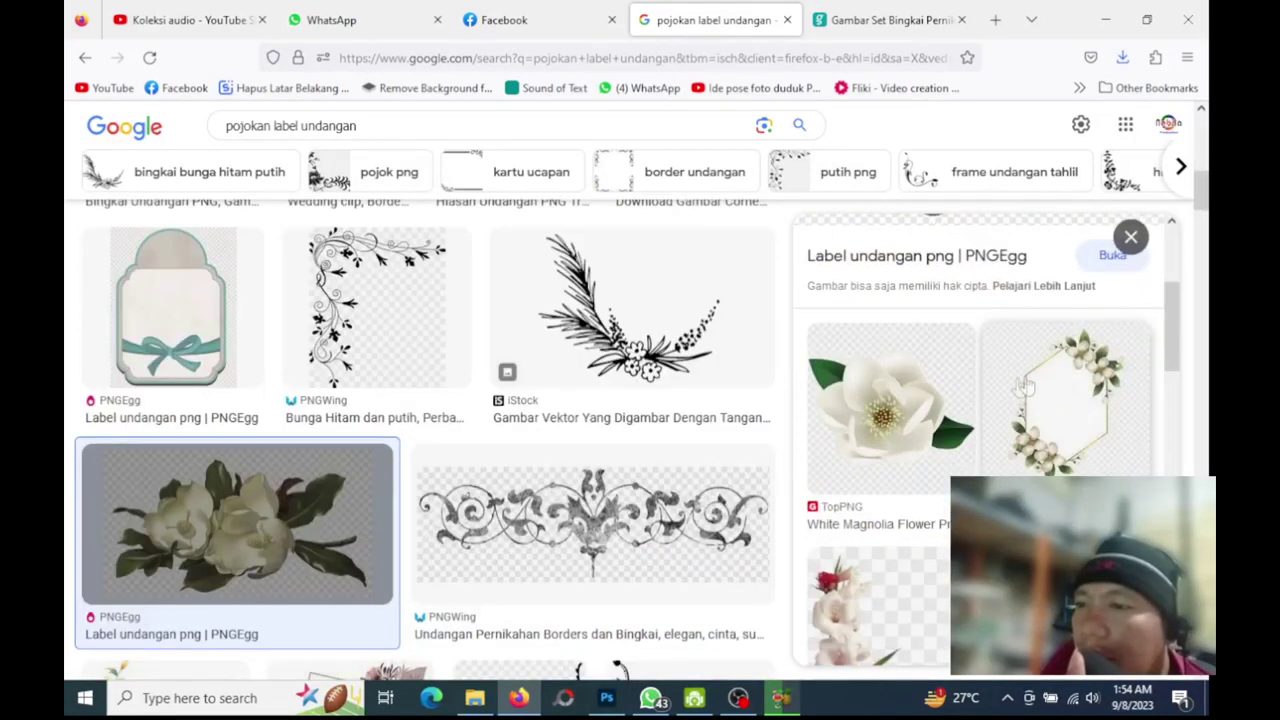
pyautogui.scroll(3, 946, 410)
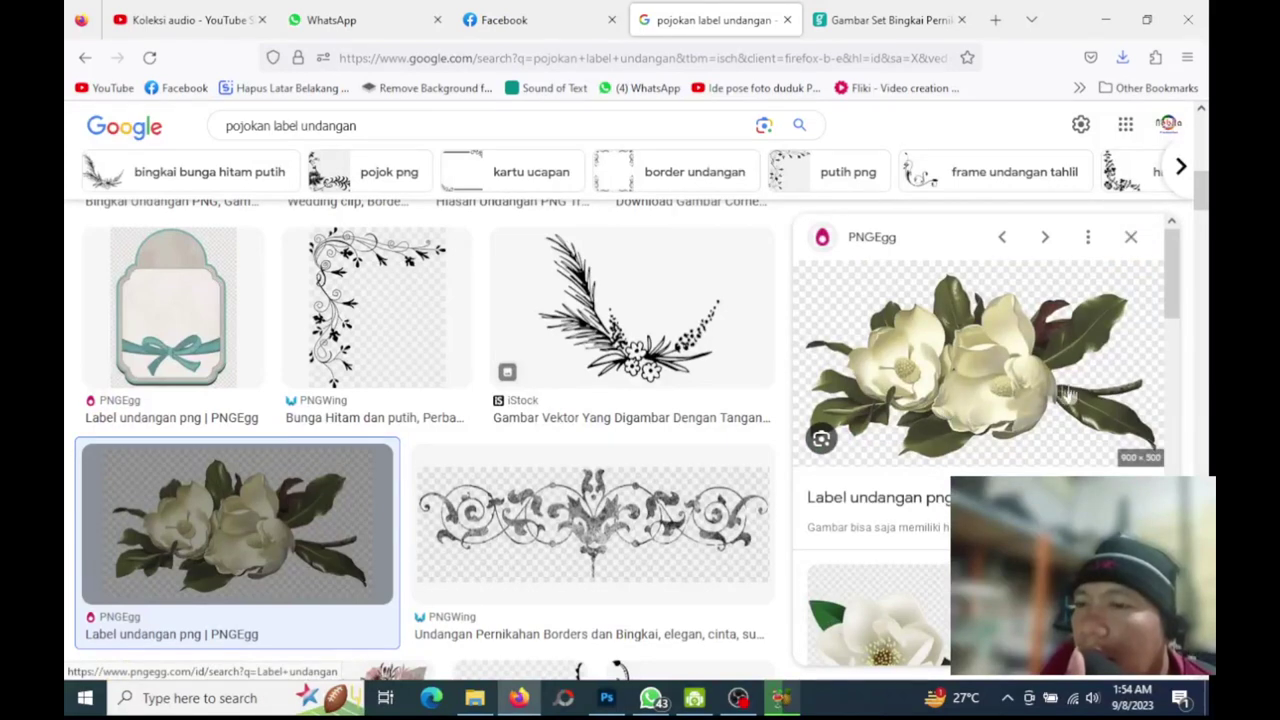
pyautogui.rightClick(985, 375)
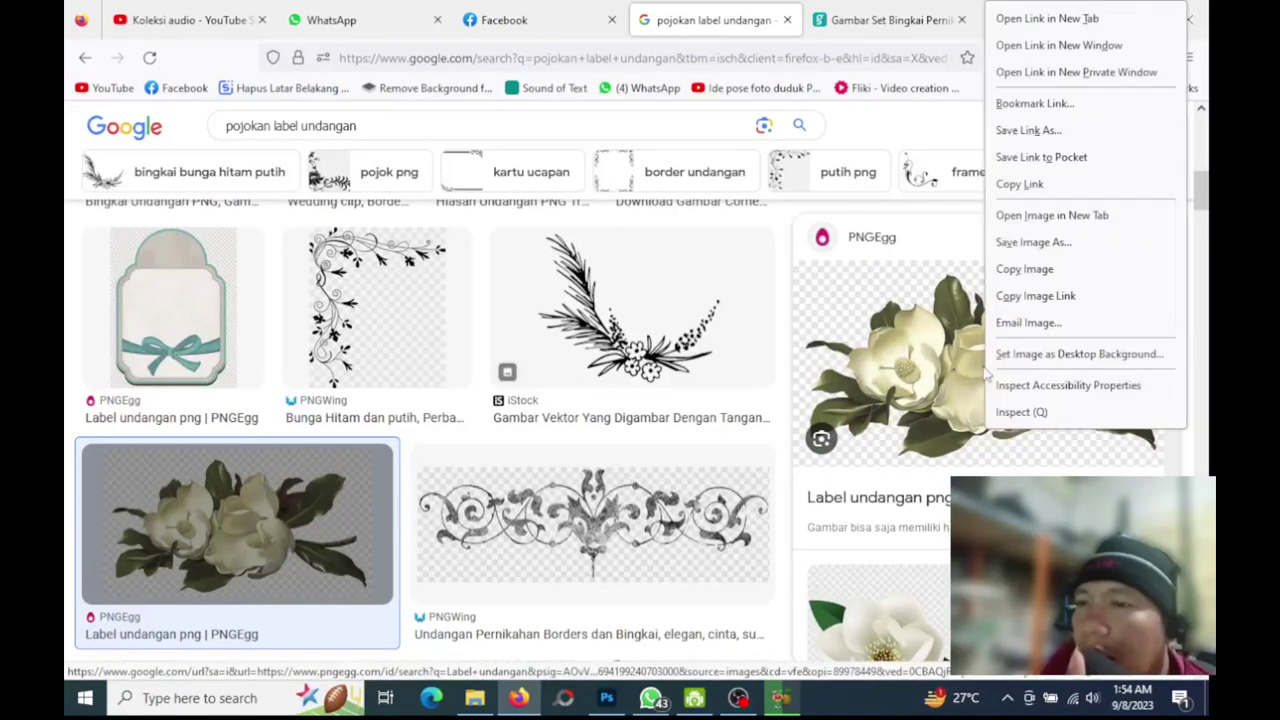
pyautogui.click(1068, 245)
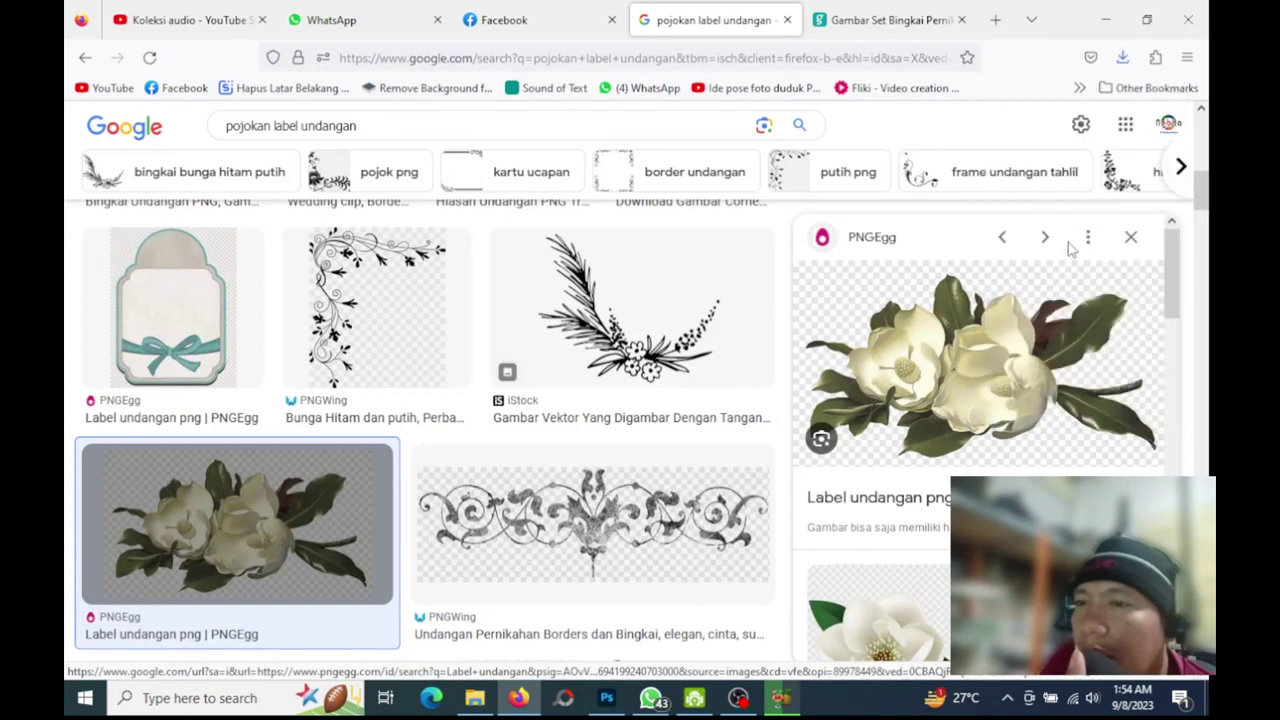
pyautogui.click(503, 400)
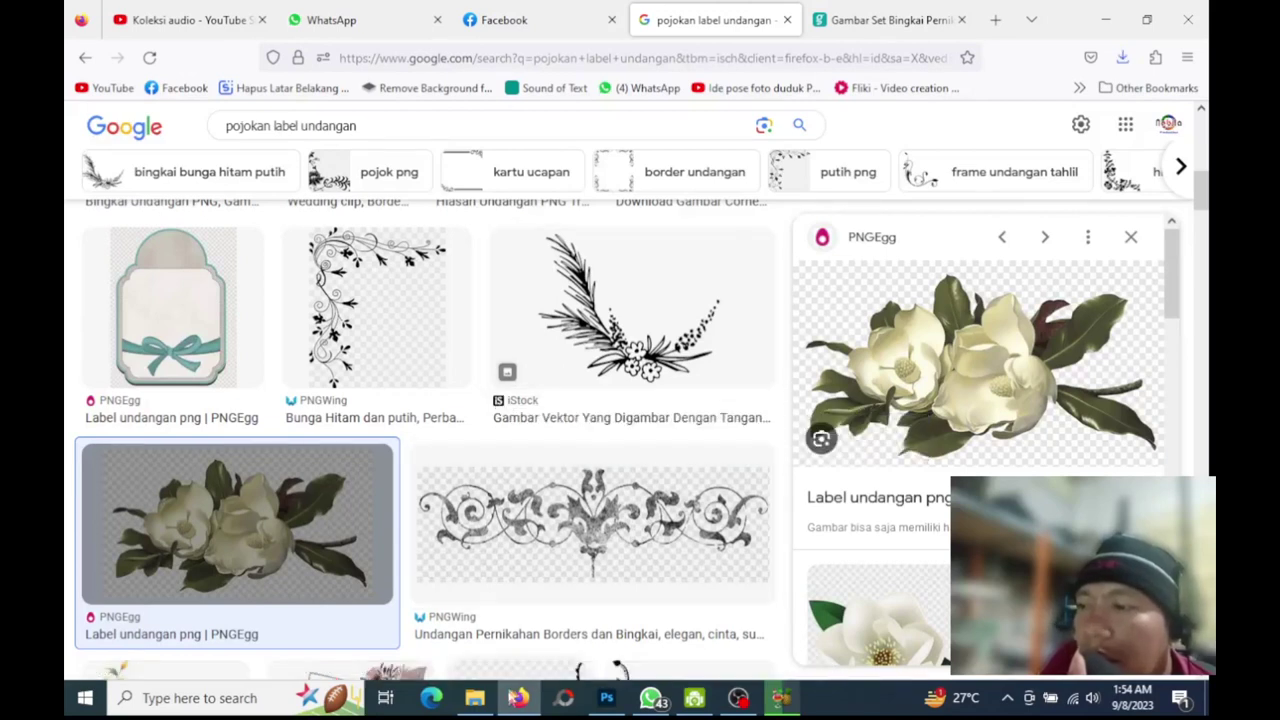
# Place the magnolia clipart PNG on the invitation canvas, then undo it with Ctrl+Z
pyautogui.click(474, 700)
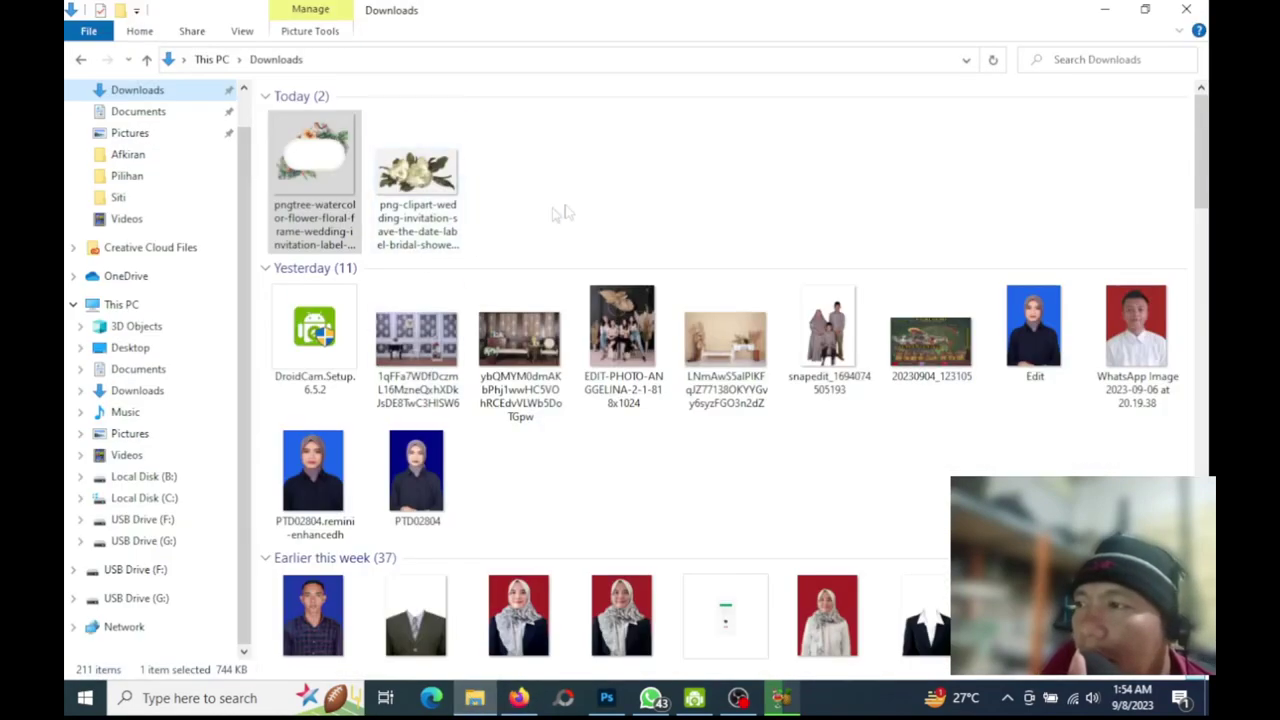
pyautogui.moveTo(455, 187); pyautogui.dragTo(606, 708)
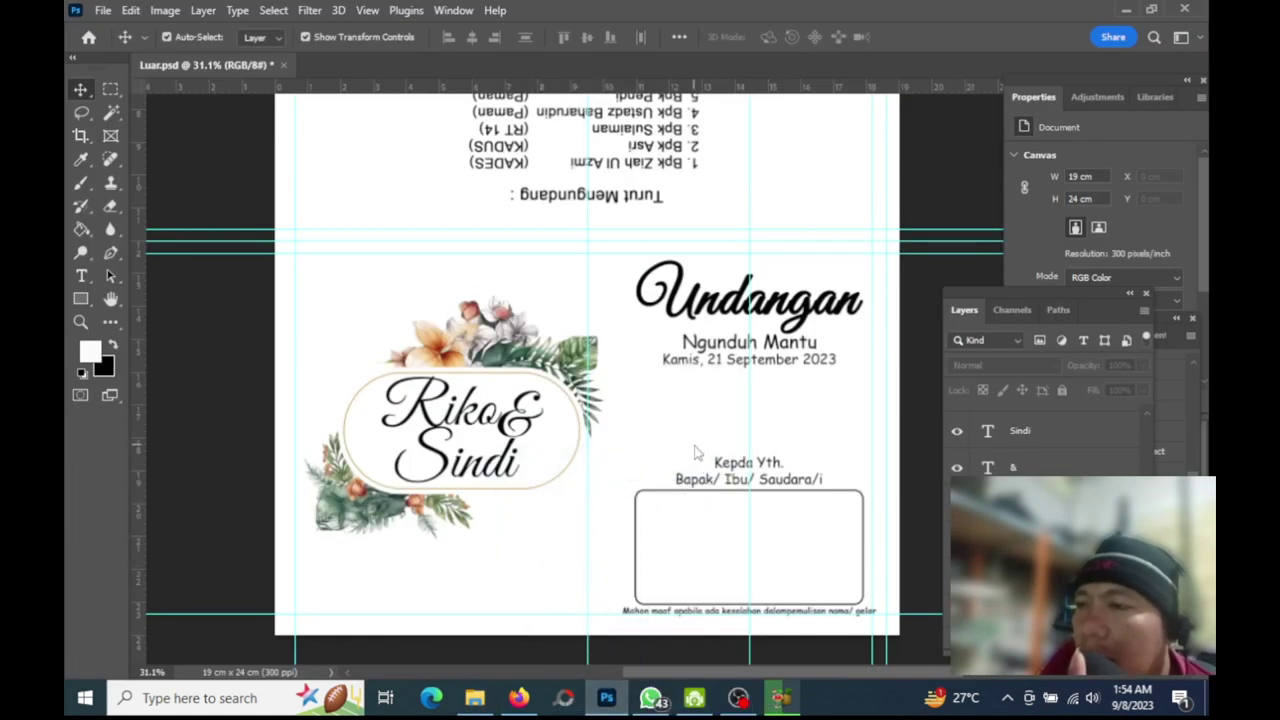
pyautogui.moveTo(606, 708); pyautogui.dragTo(695, 450)
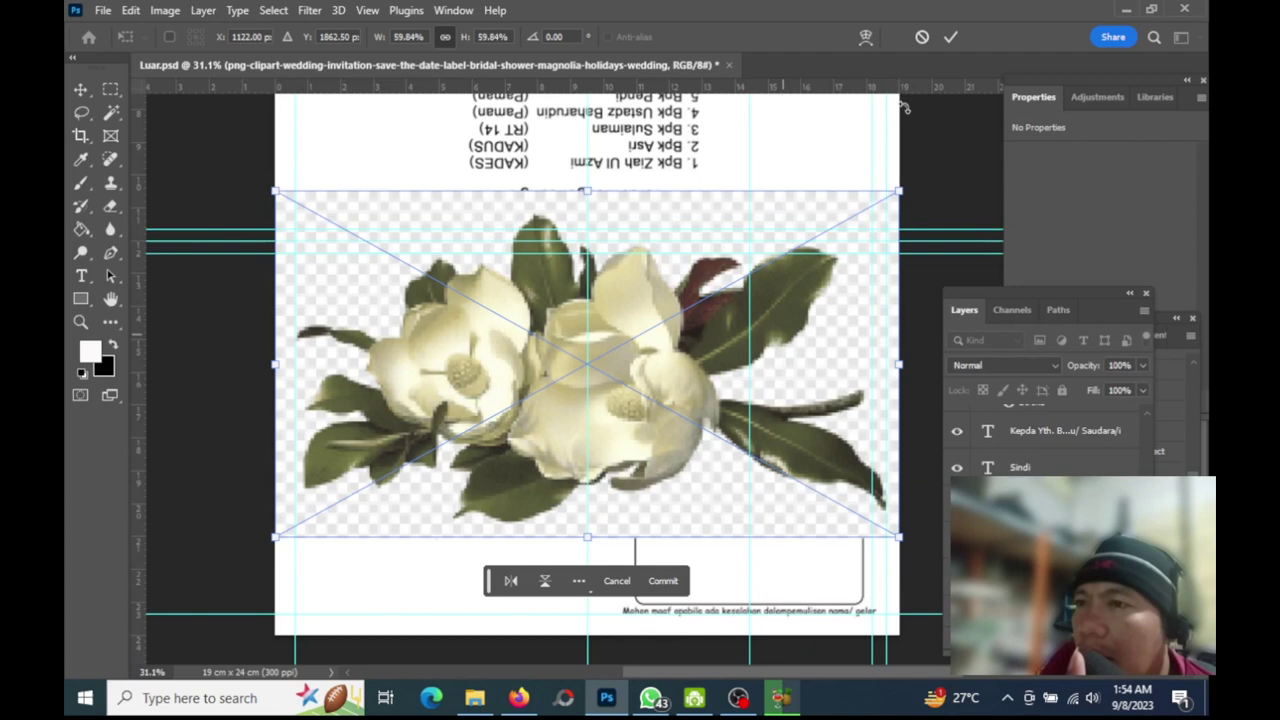
pyautogui.click(950, 37)
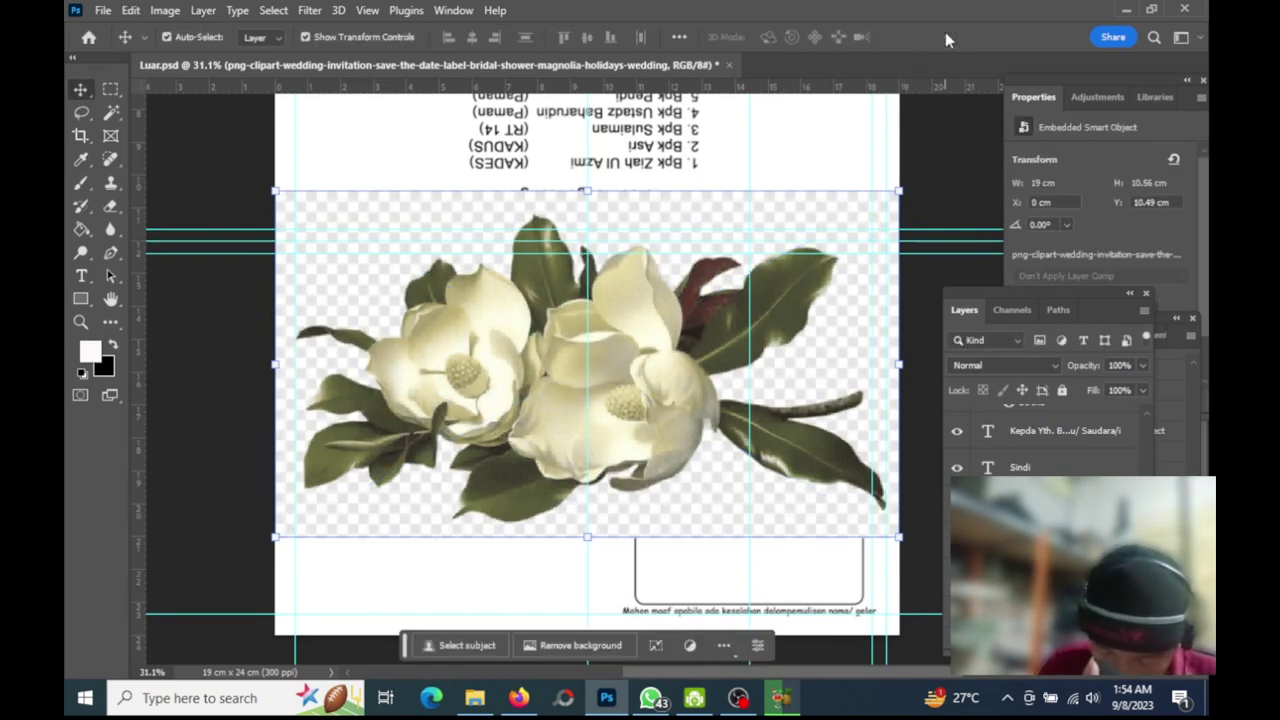
pyautogui.hotkey('ctrl', 'z')
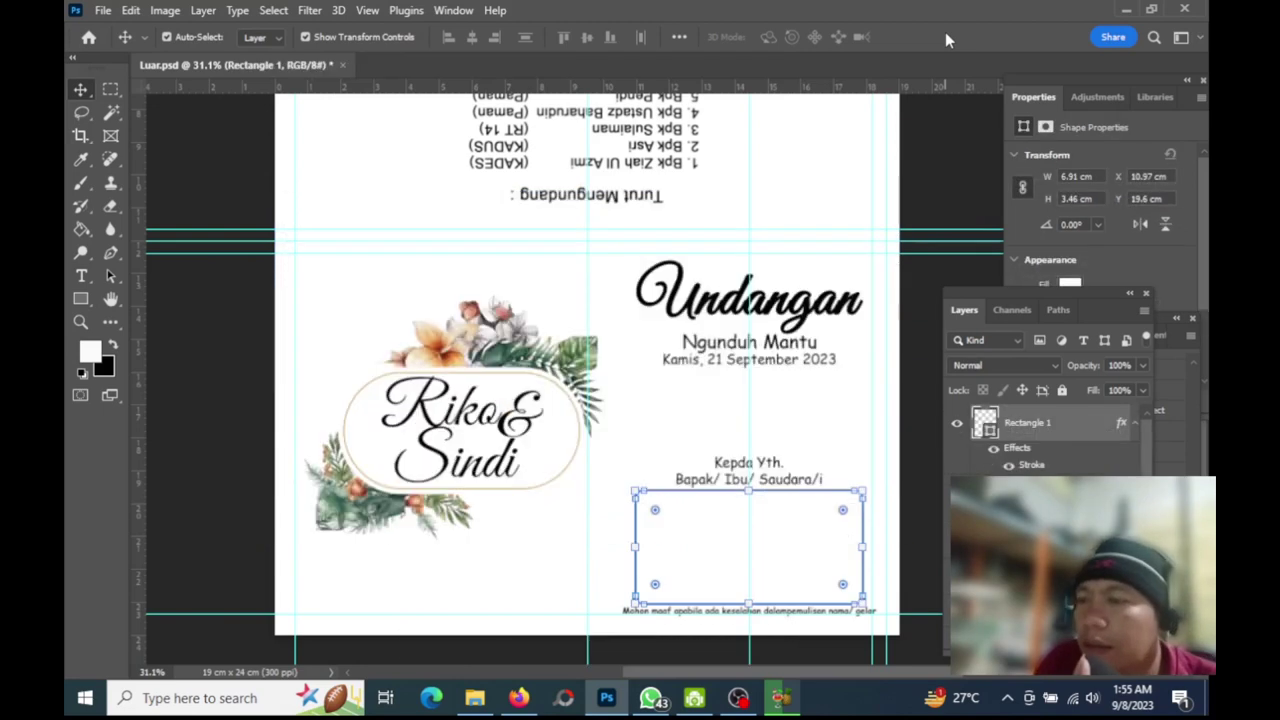
# Go to USB Drive (G:) > Undangan > Fektor and drag the kisspng-garden-roses image toward Photoshop
pyautogui.click(475, 698)
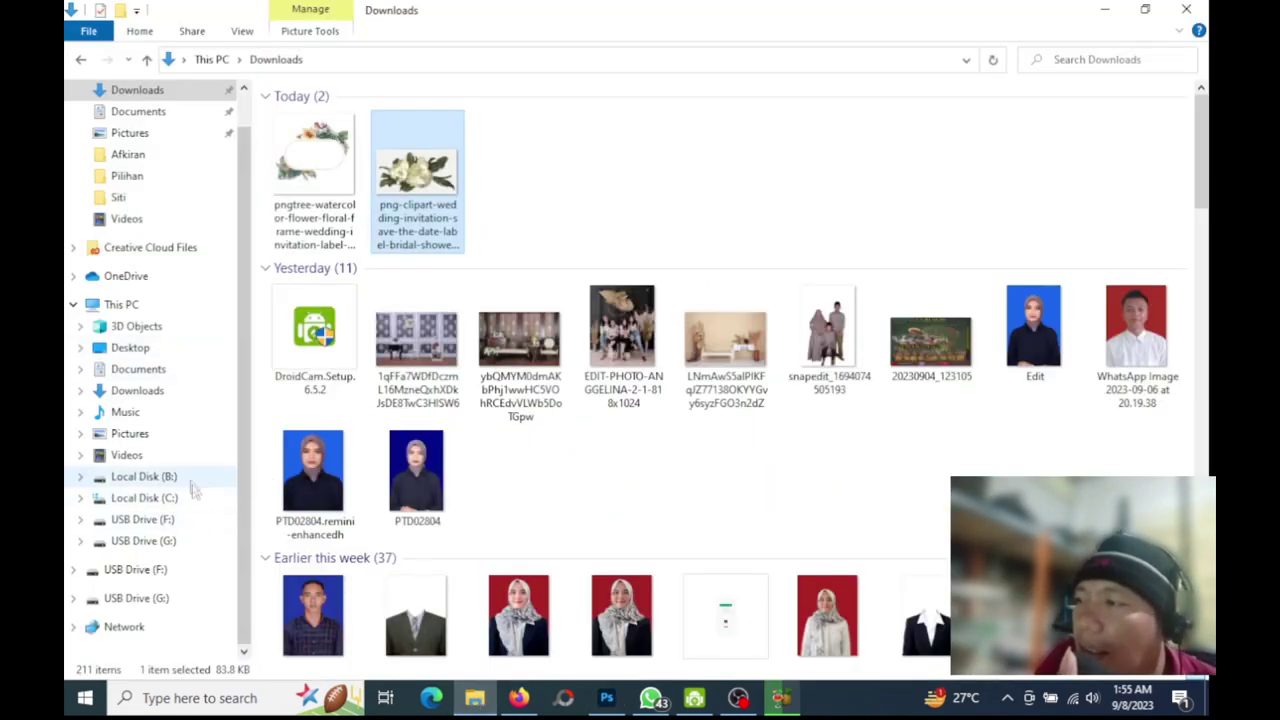
pyautogui.click(145, 477)
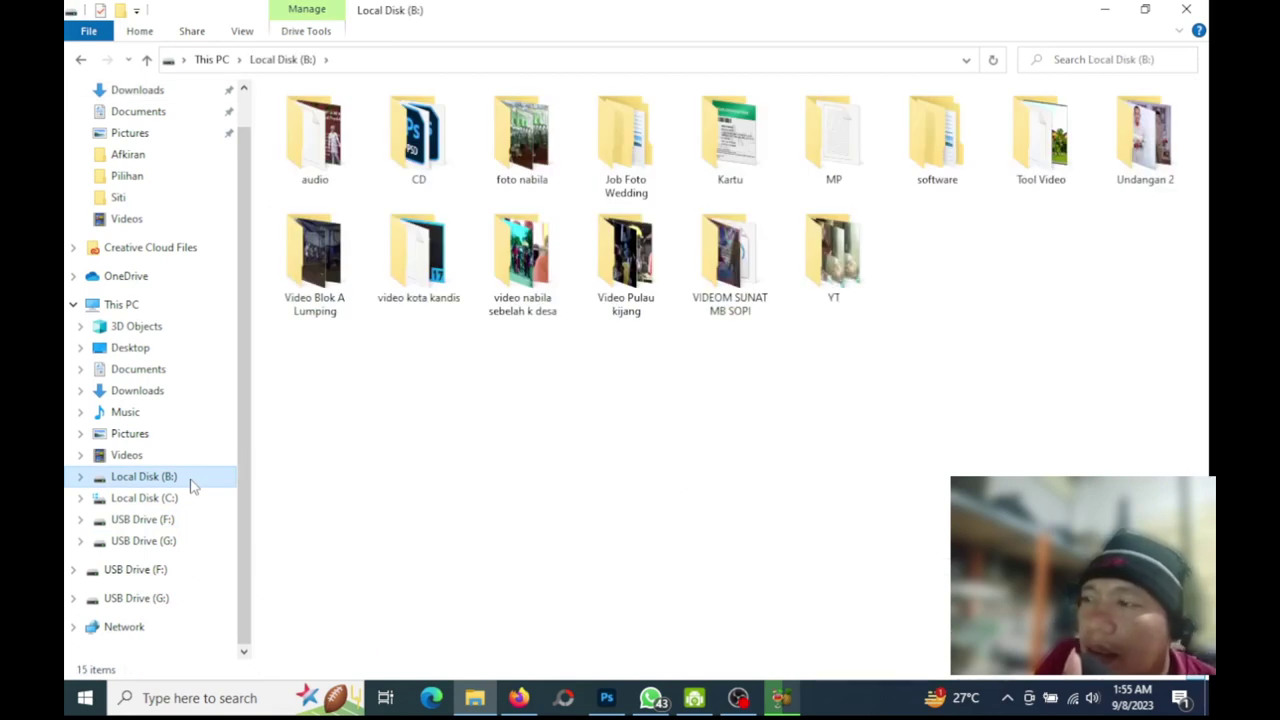
pyautogui.click(188, 602)
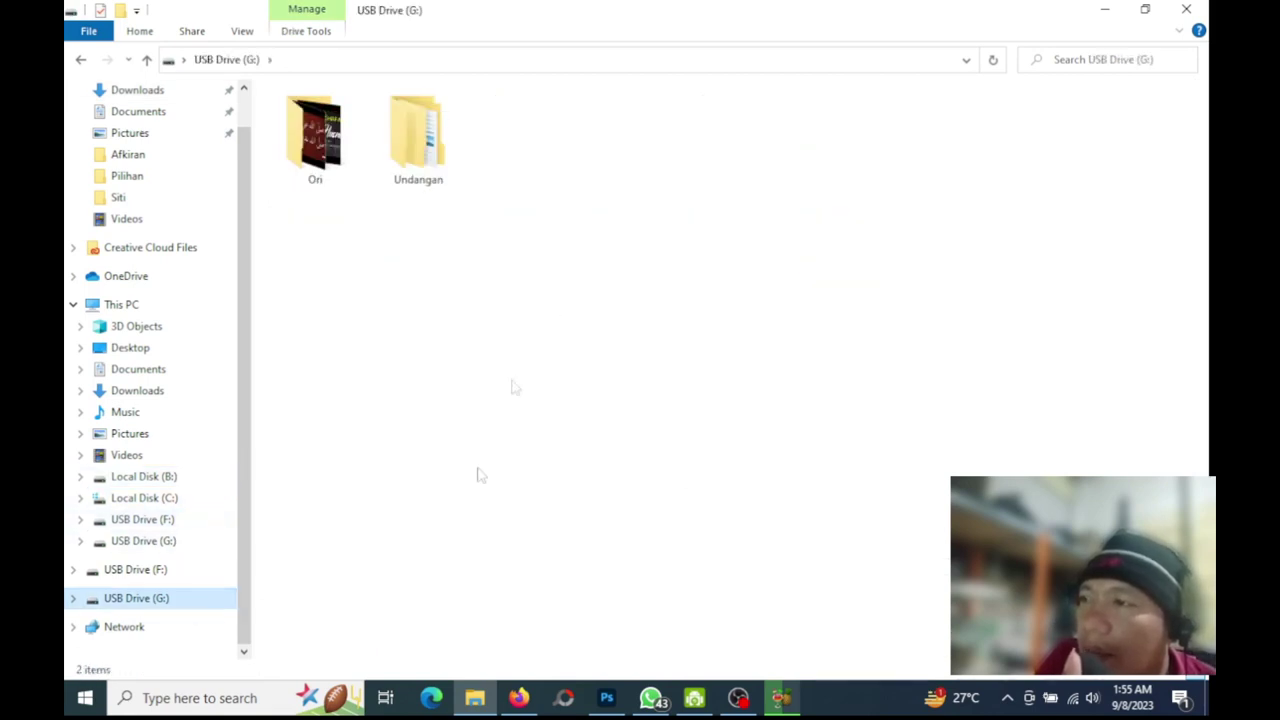
pyautogui.doubleClick(420, 158)
pyautogui.doubleClick(626, 150)
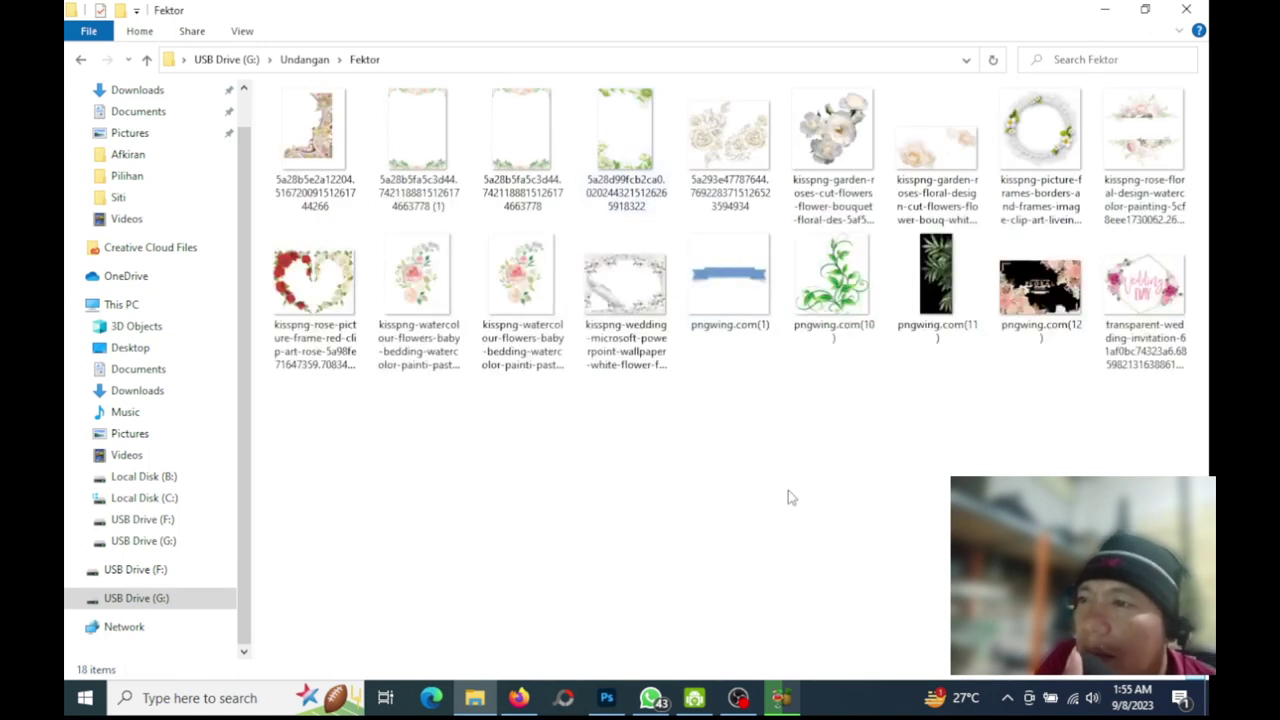
pyautogui.moveTo(920, 178); pyautogui.dragTo(612, 714)
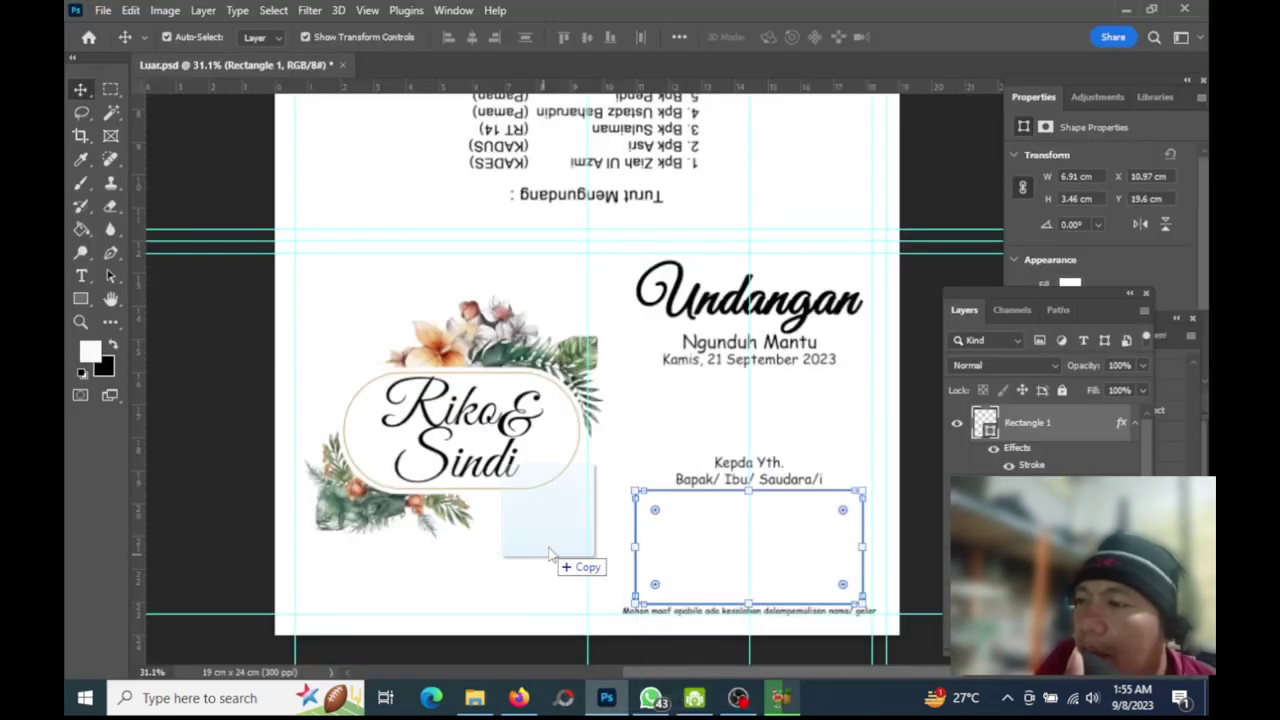
# Place the garden-roses image at 40.65% across the lower half of the invitation cover
pyautogui.moveTo(612, 714); pyautogui.dragTo(549, 545)
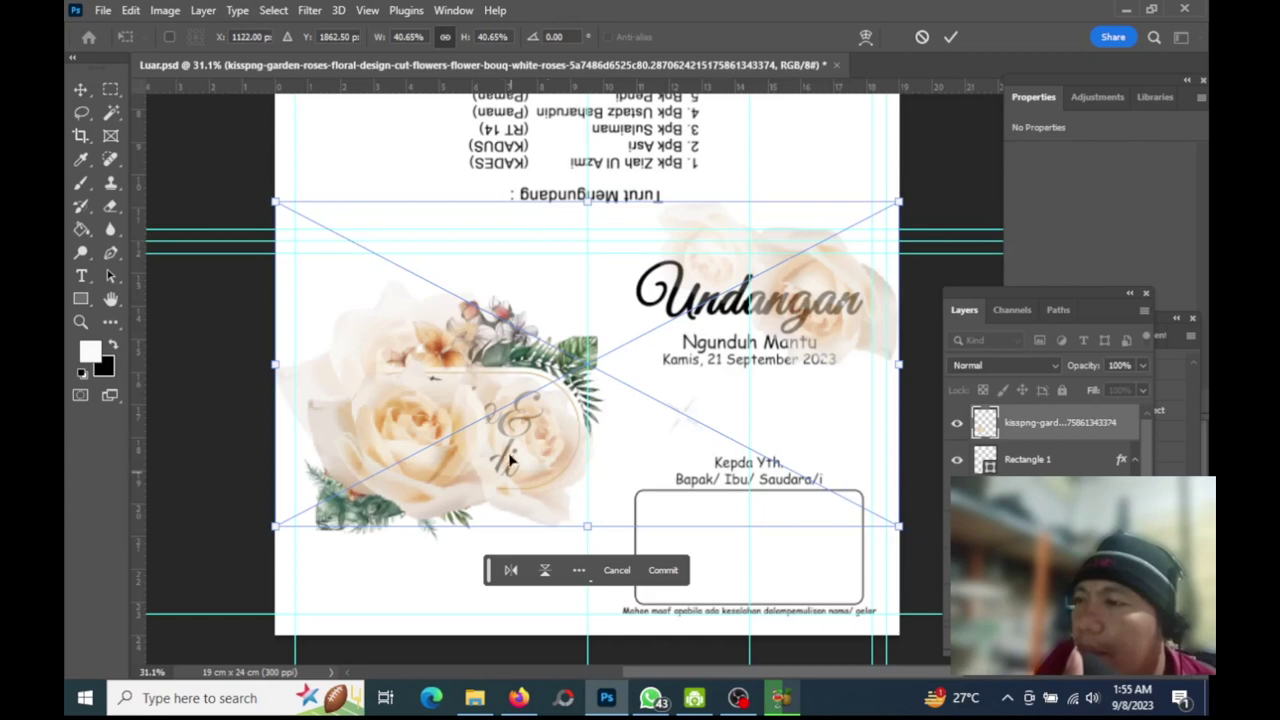
pyautogui.moveTo(454, 460)
pyautogui.mouseDown()
pyautogui.moveTo(376, 600)
pyautogui.moveTo(354, 615)
pyautogui.moveTo(527, 633)
pyautogui.moveTo(408, 660)
pyautogui.moveTo(396, 641)
pyautogui.mouseUp()
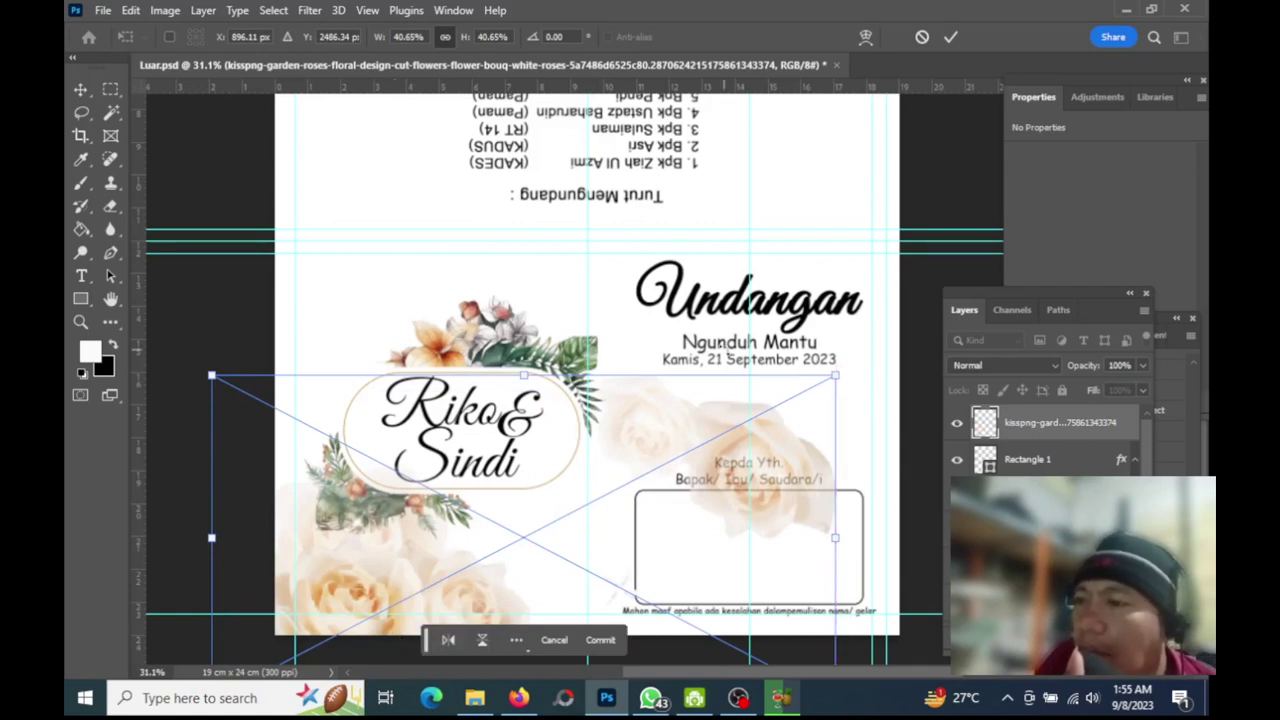
pyautogui.click(951, 37)
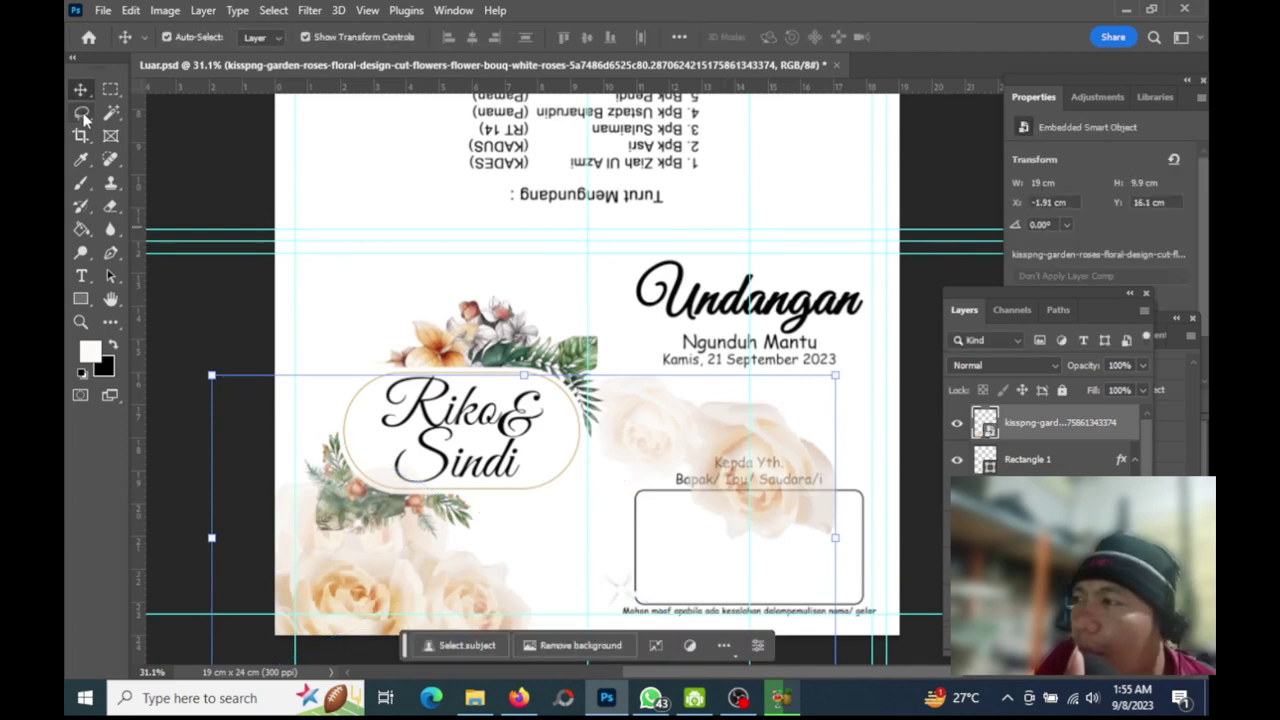
# Lasso part of the right rose cluster, nudge the roses image slightly upward, then deselect
pyautogui.click(83, 114)
pyautogui.moveTo(576, 316); pyautogui.dragTo(572, 290)
pyautogui.click(82, 91)
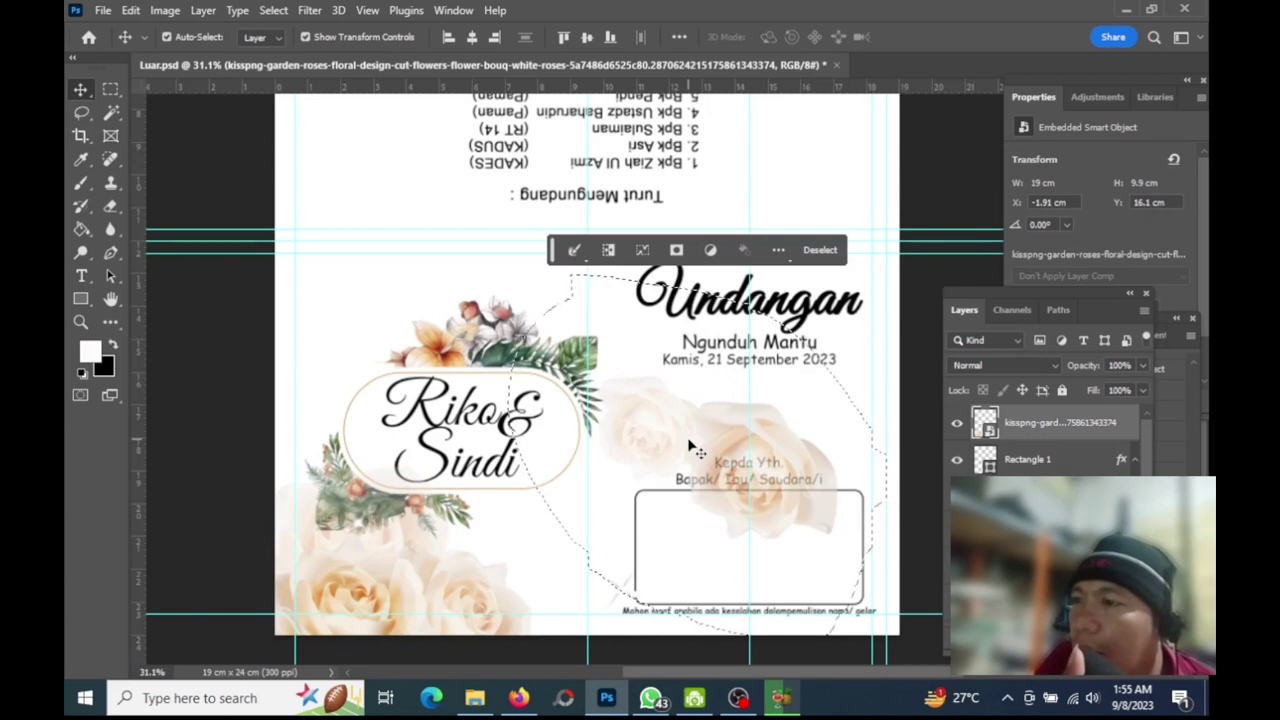
pyautogui.moveTo(690, 447); pyautogui.dragTo(672, 420)
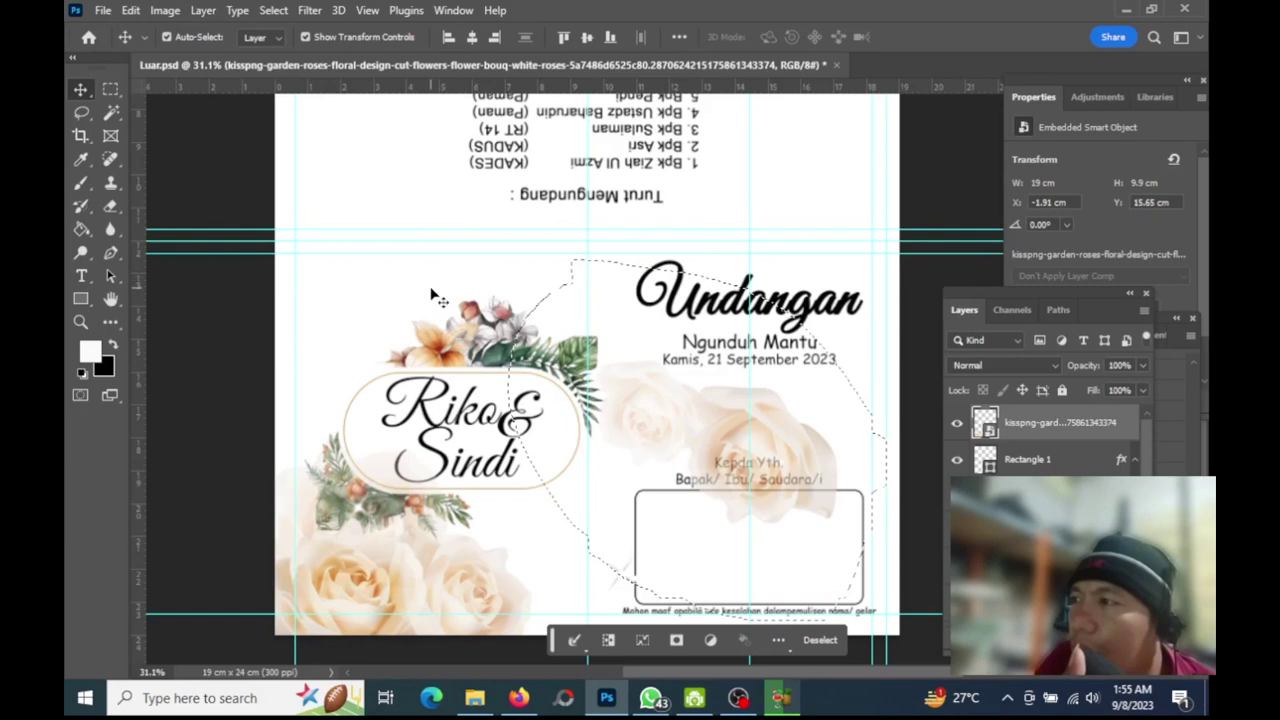
pyautogui.click(82, 112)
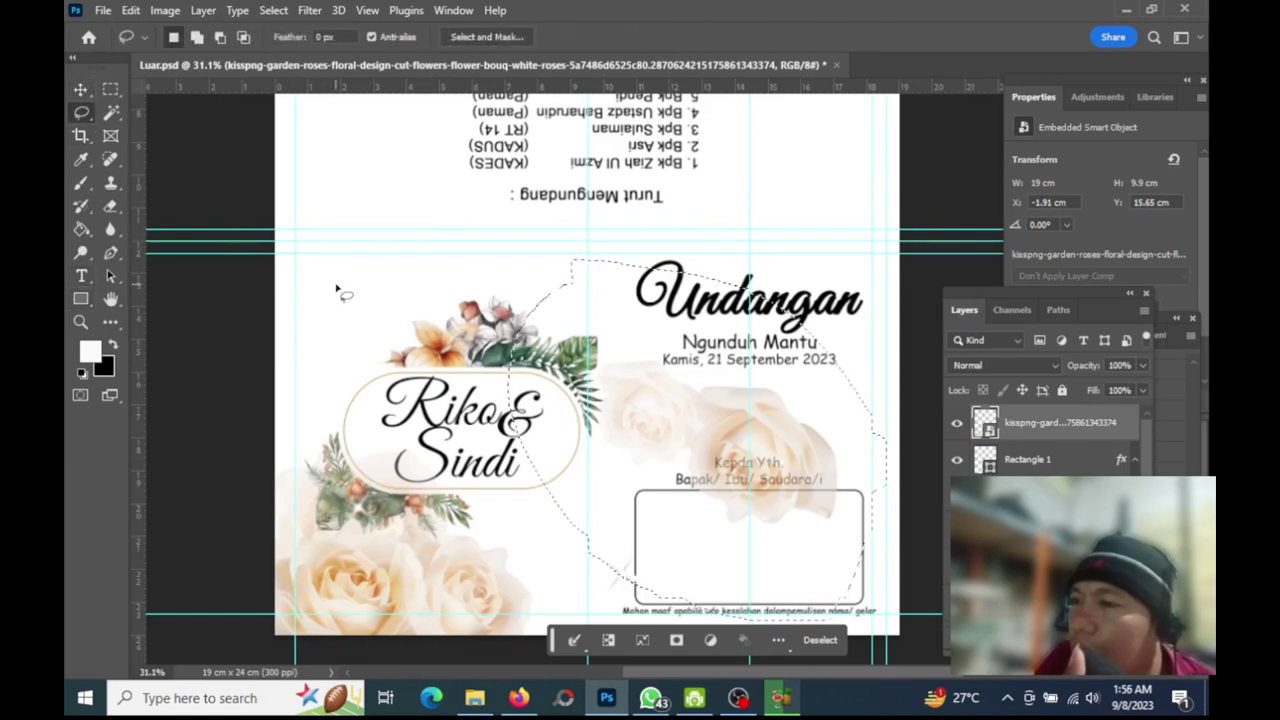
pyautogui.hotkey('ctrl', 'd')
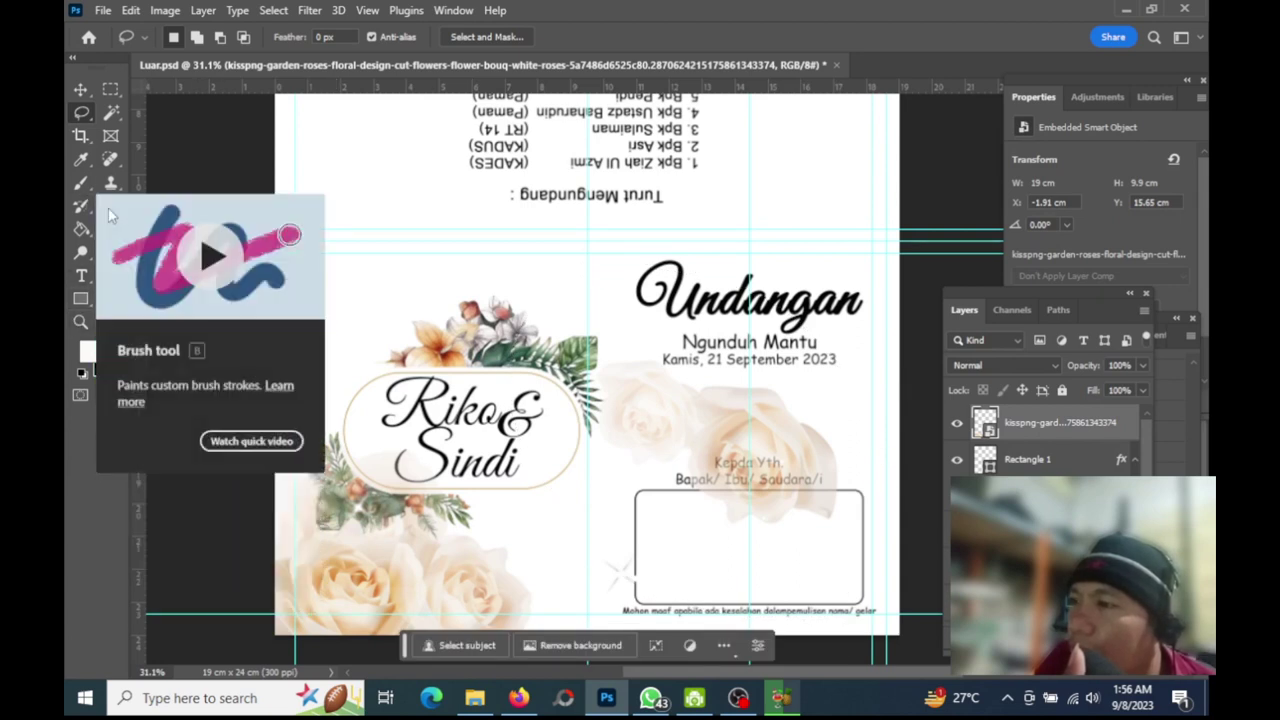
# Rasterize the garden-roses layer into pixels via the Eraser prompt
pyautogui.click(110, 206)
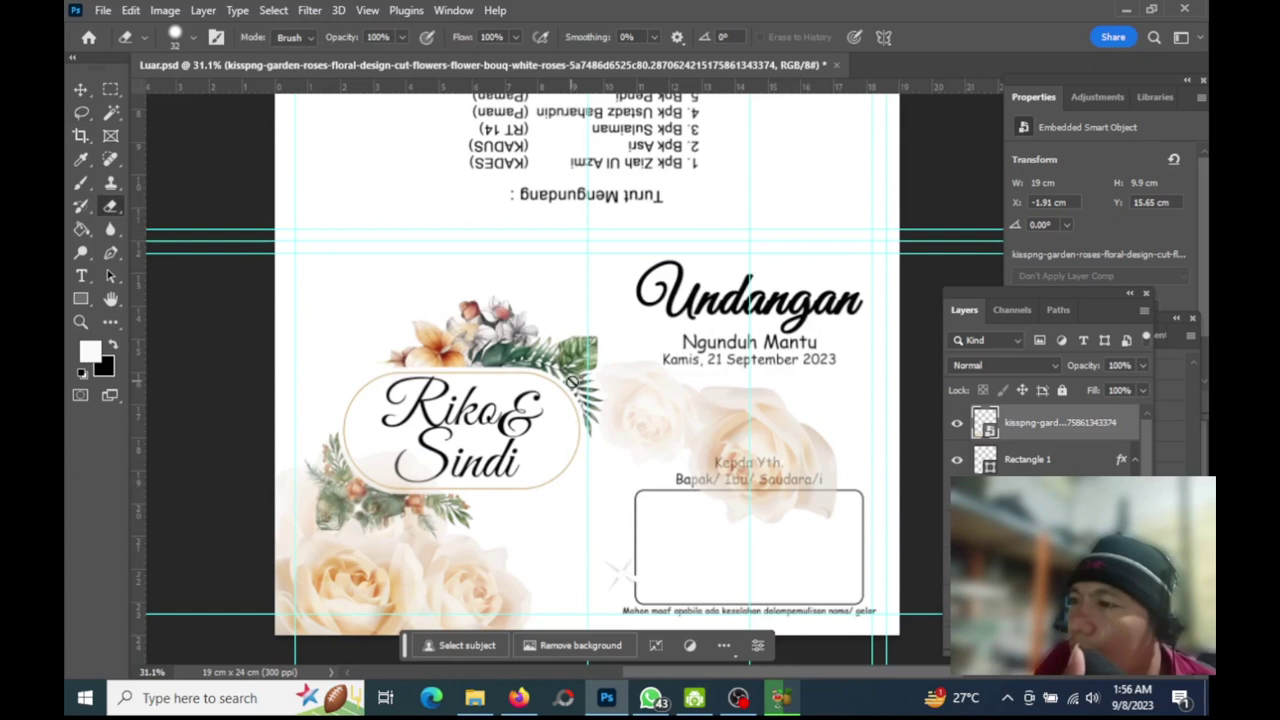
pyautogui.click(642, 403)
pyautogui.click(600, 272)
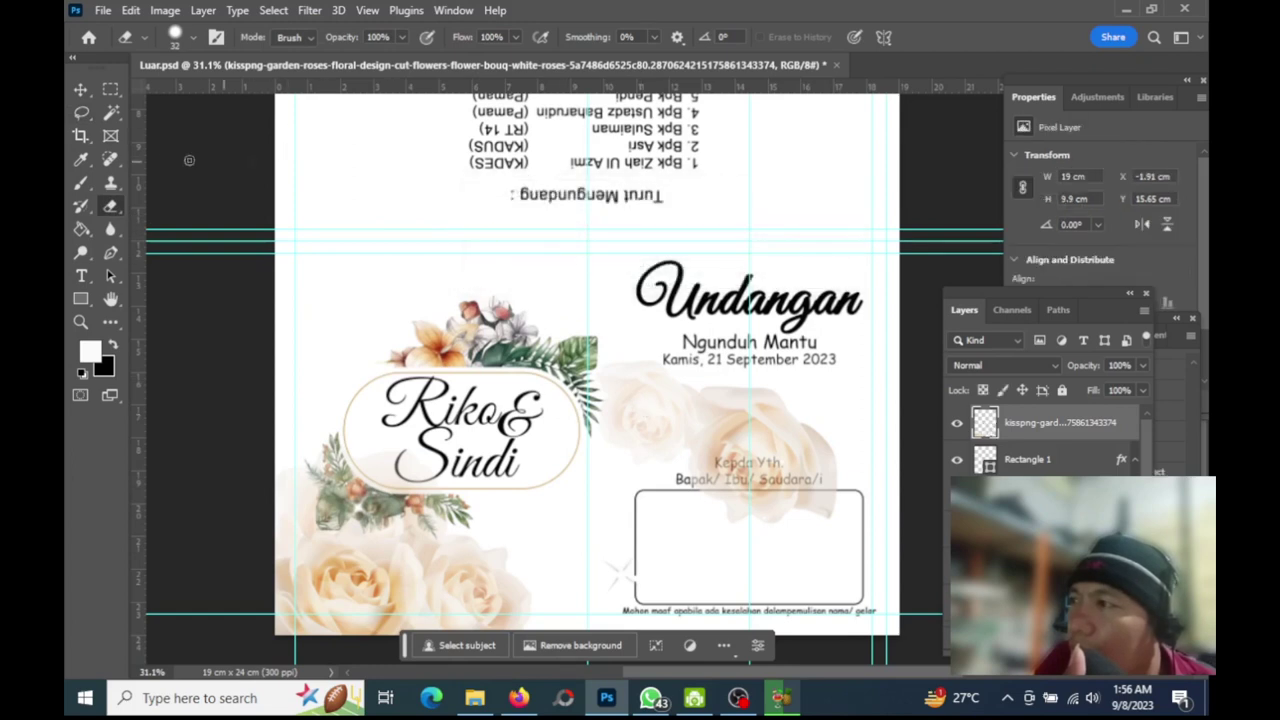
# Lasso a closed outline around the right-hand rose cluster
pyautogui.click(81, 112)
pyautogui.moveTo(556, 293); pyautogui.dragTo(852, 594)
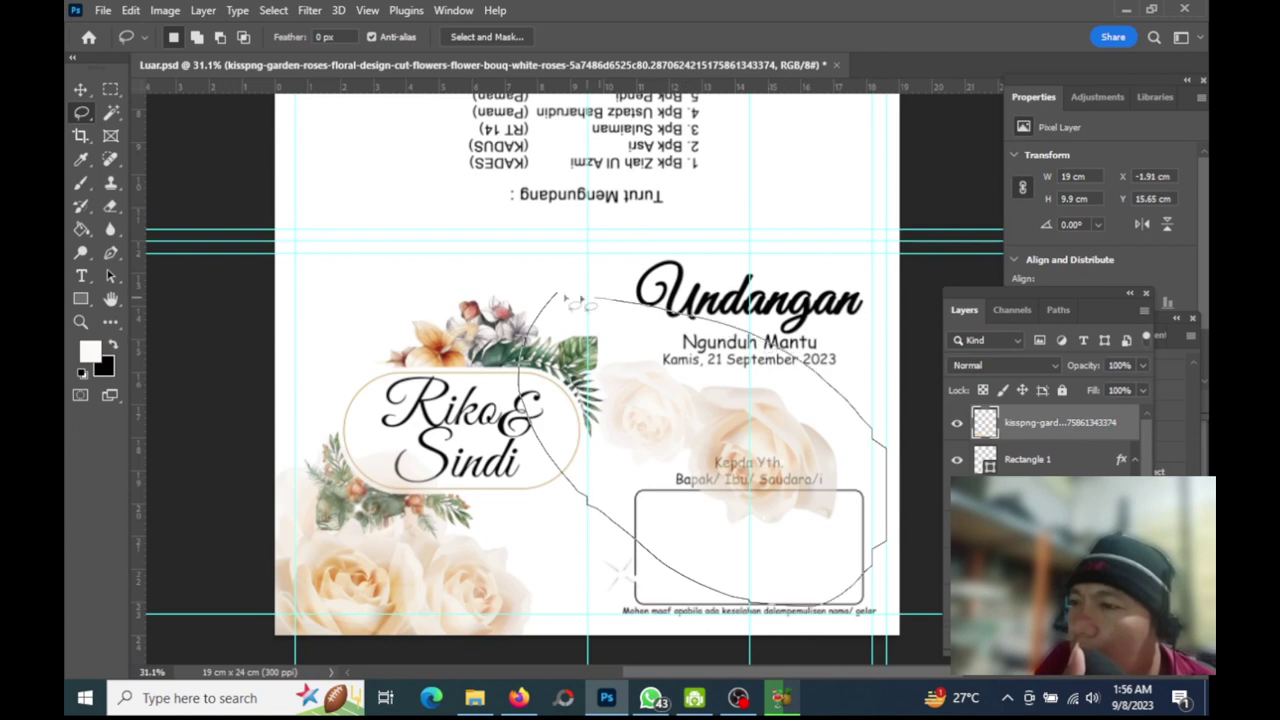
pyautogui.moveTo(852, 594); pyautogui.dragTo(560, 296)
# Drag the lassoed rose cluster up and right behind the Undangan title, then deselect
pyautogui.click(85, 89)
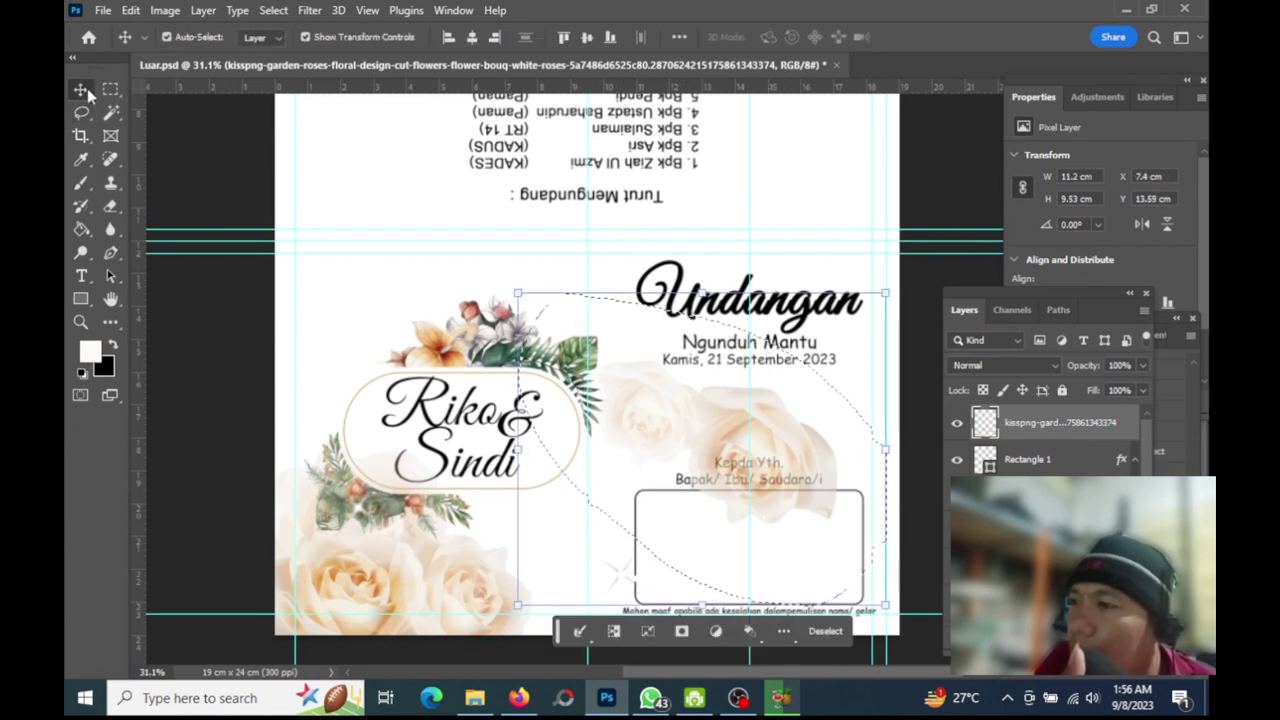
pyautogui.moveTo(662, 367); pyautogui.dragTo(770, 242)
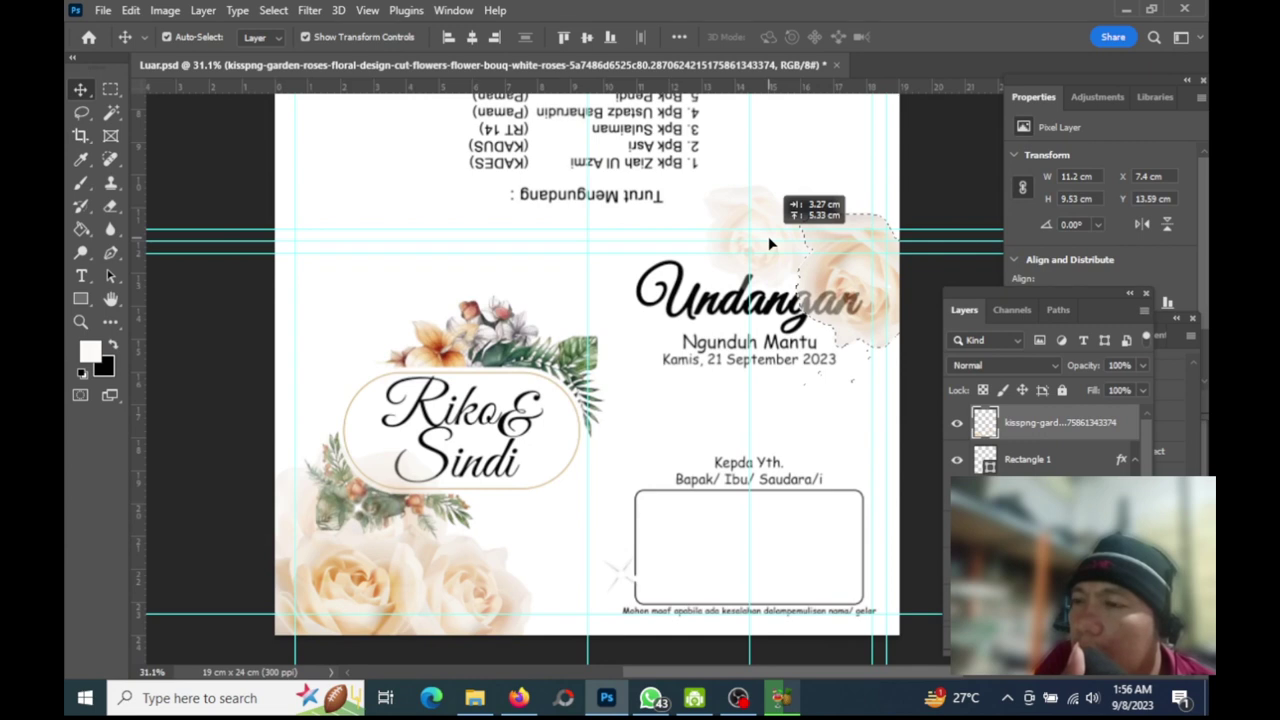
pyautogui.moveTo(769, 241); pyautogui.dragTo(770, 243)
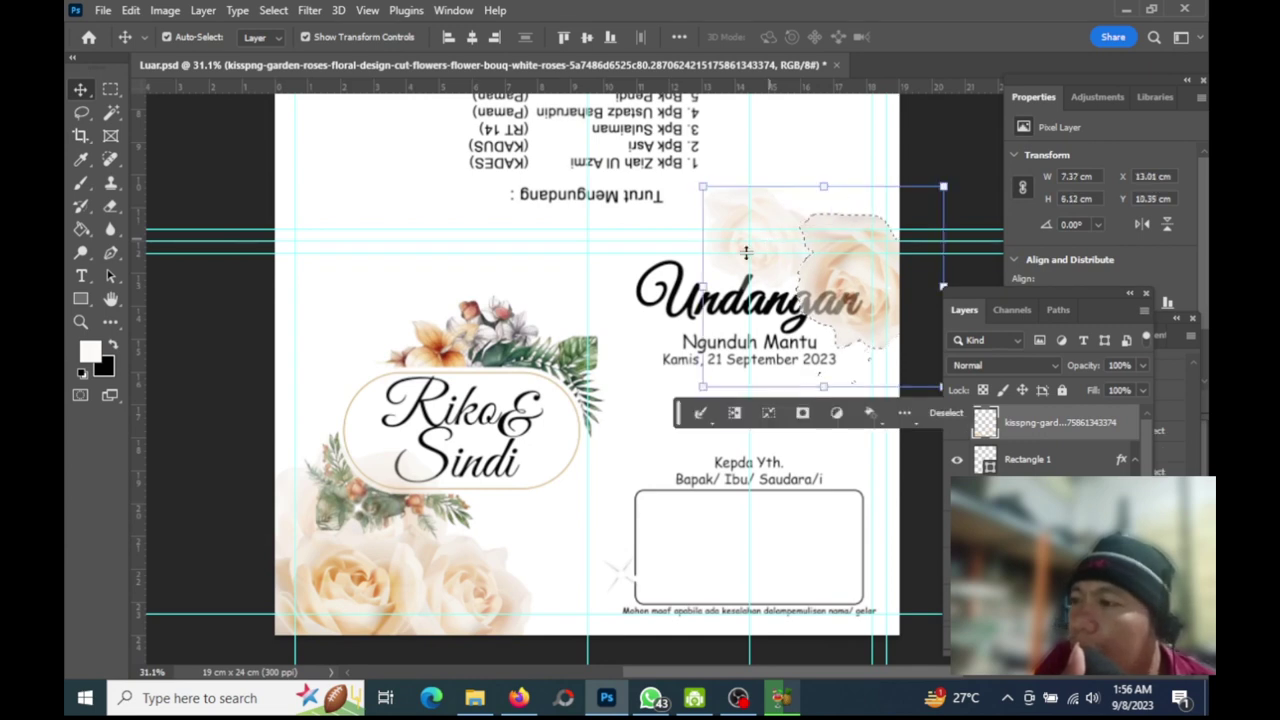
pyautogui.click(81, 112)
pyautogui.hotkey('ctrl', 'd')
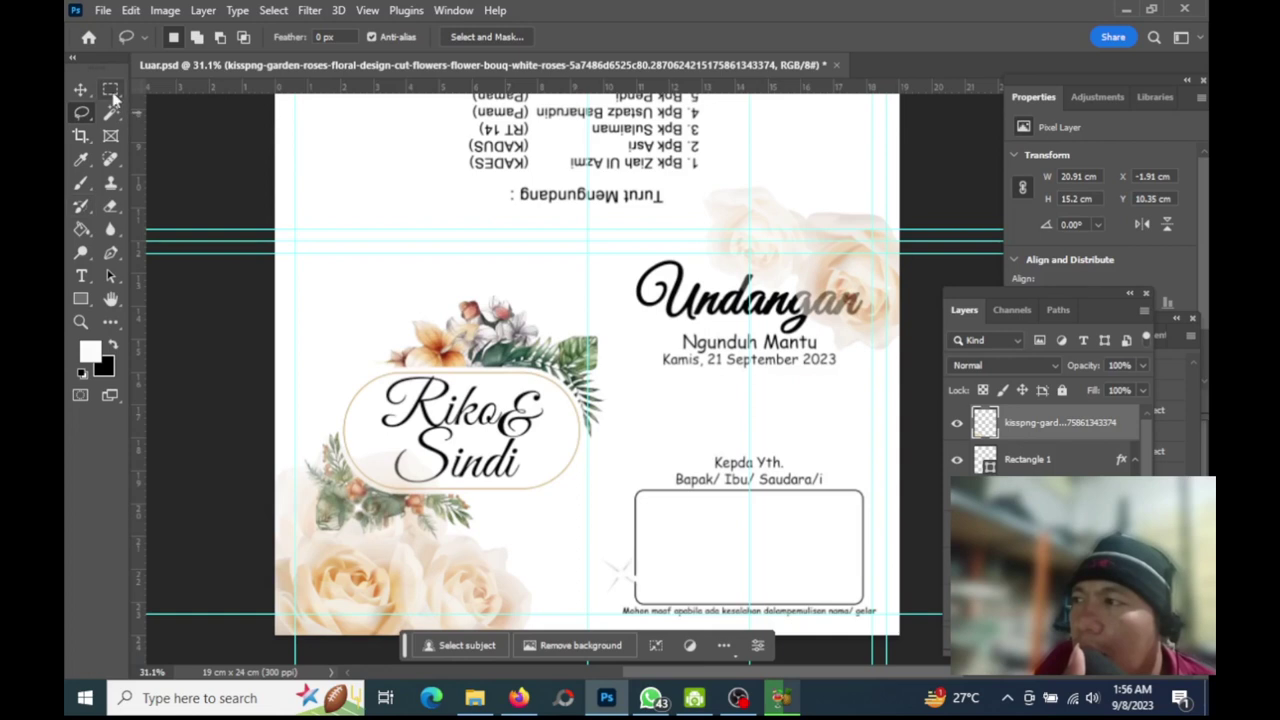
# Box the rose pixels spilling above the fold and delete them
pyautogui.click(111, 91)
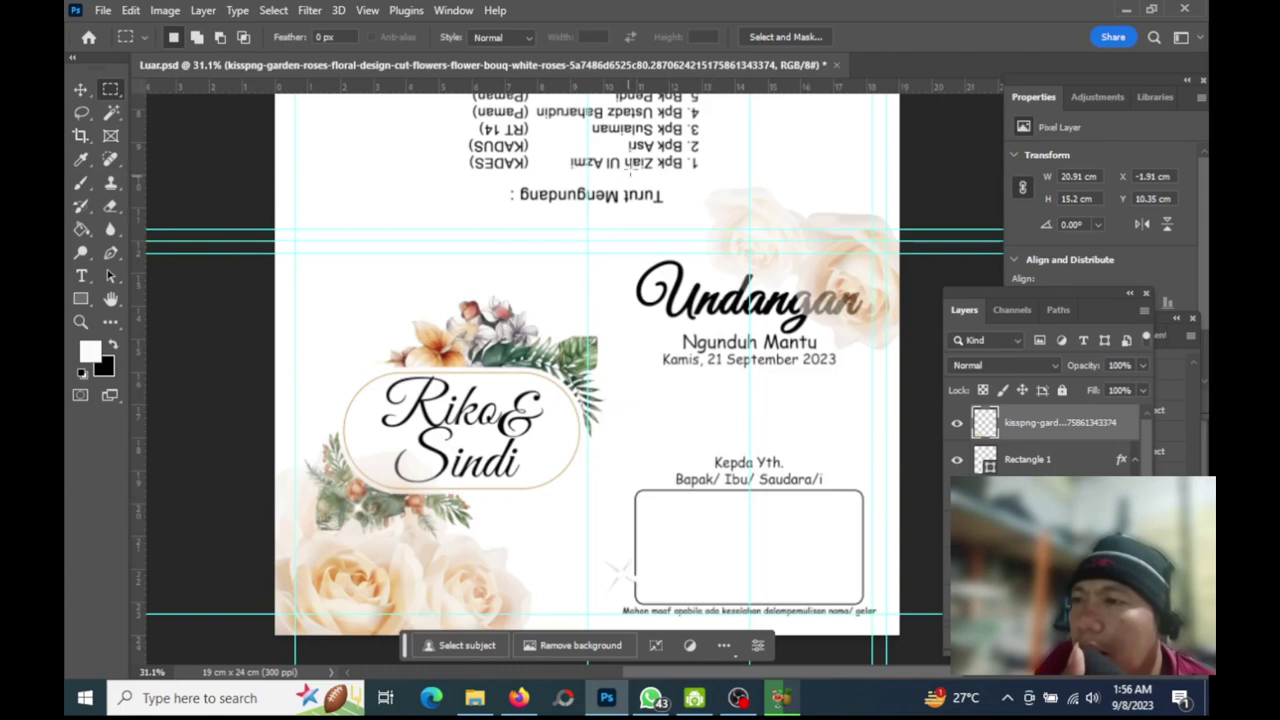
pyautogui.moveTo(656, 141)
pyautogui.mouseDown()
pyautogui.moveTo(796, 228)
pyautogui.moveTo(908, 240)
pyautogui.mouseUp()
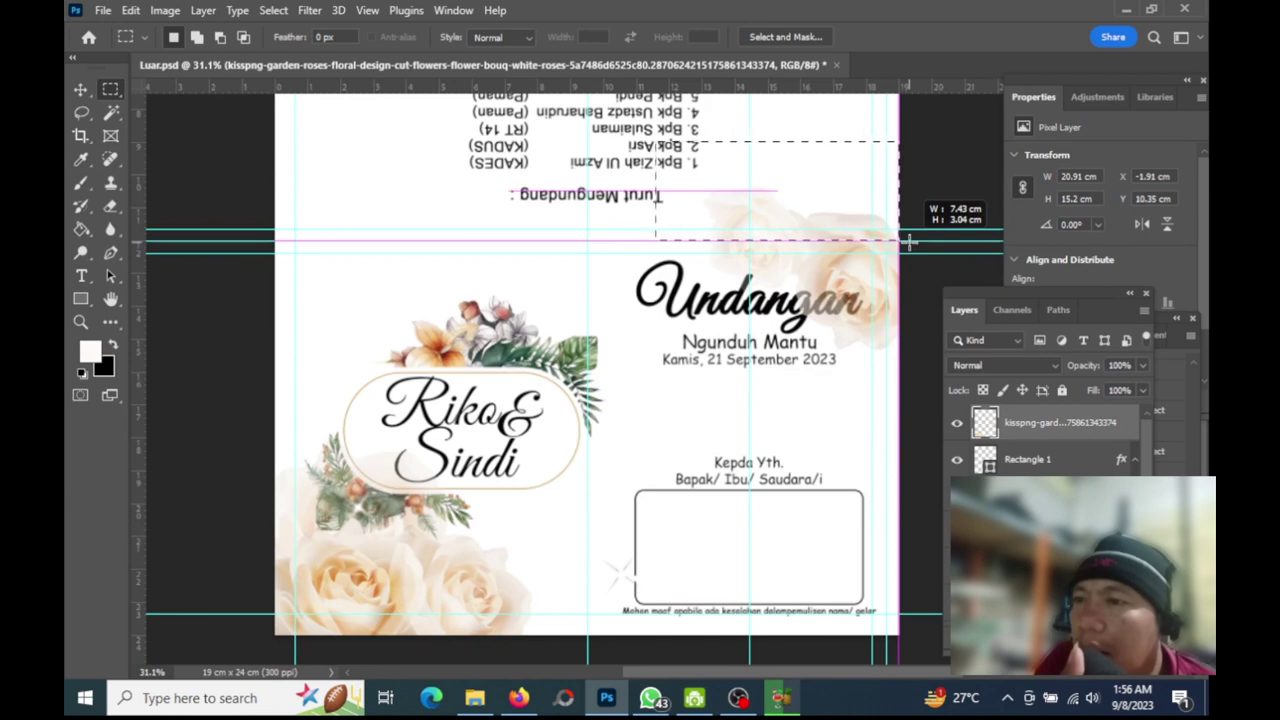
pyautogui.moveTo(908, 240); pyautogui.dragTo(924, 242)
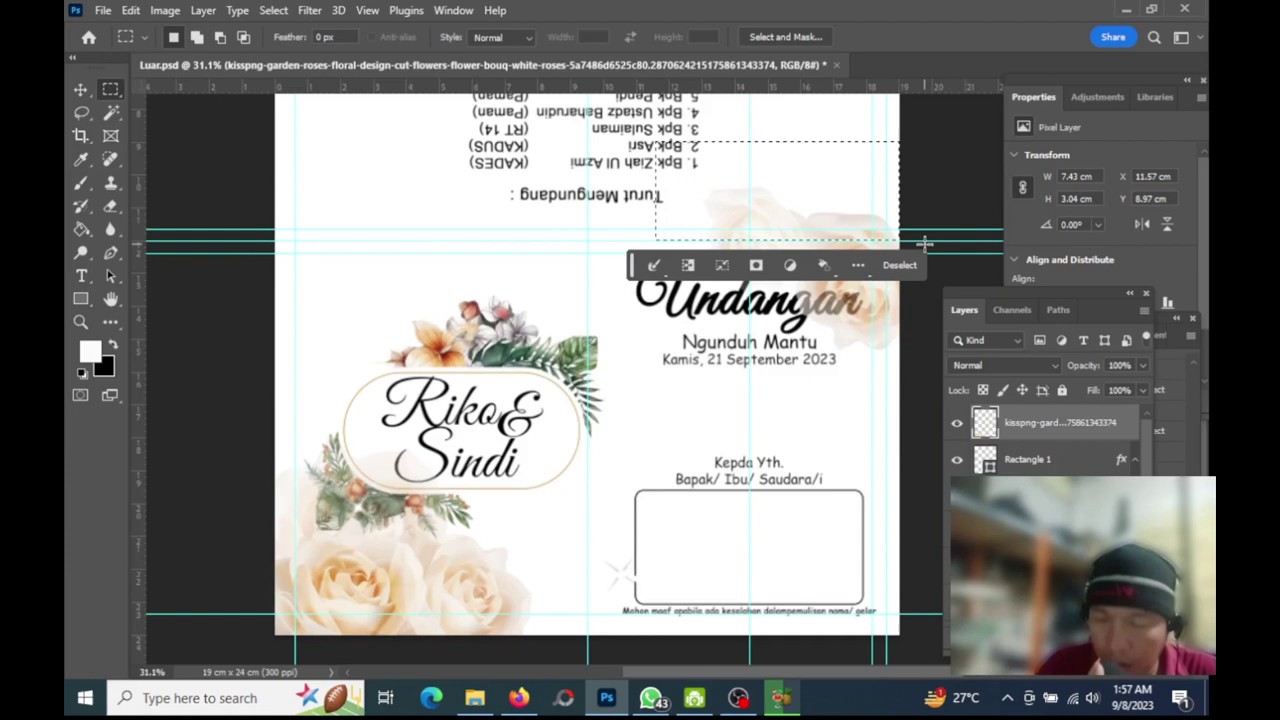
pyautogui.press('Delete')
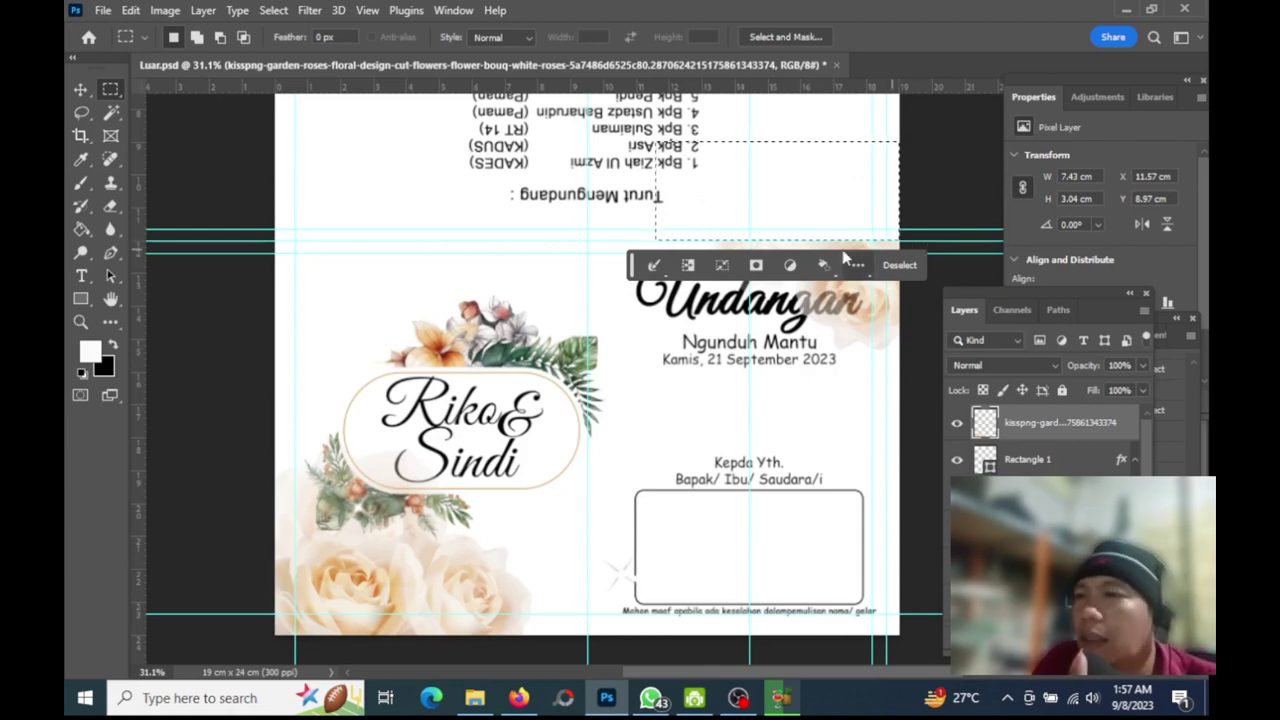
pyautogui.click(82, 112)
# Deselect and drag the kisspng roses layer lower in the Layers panel
pyautogui.click(428, 210)
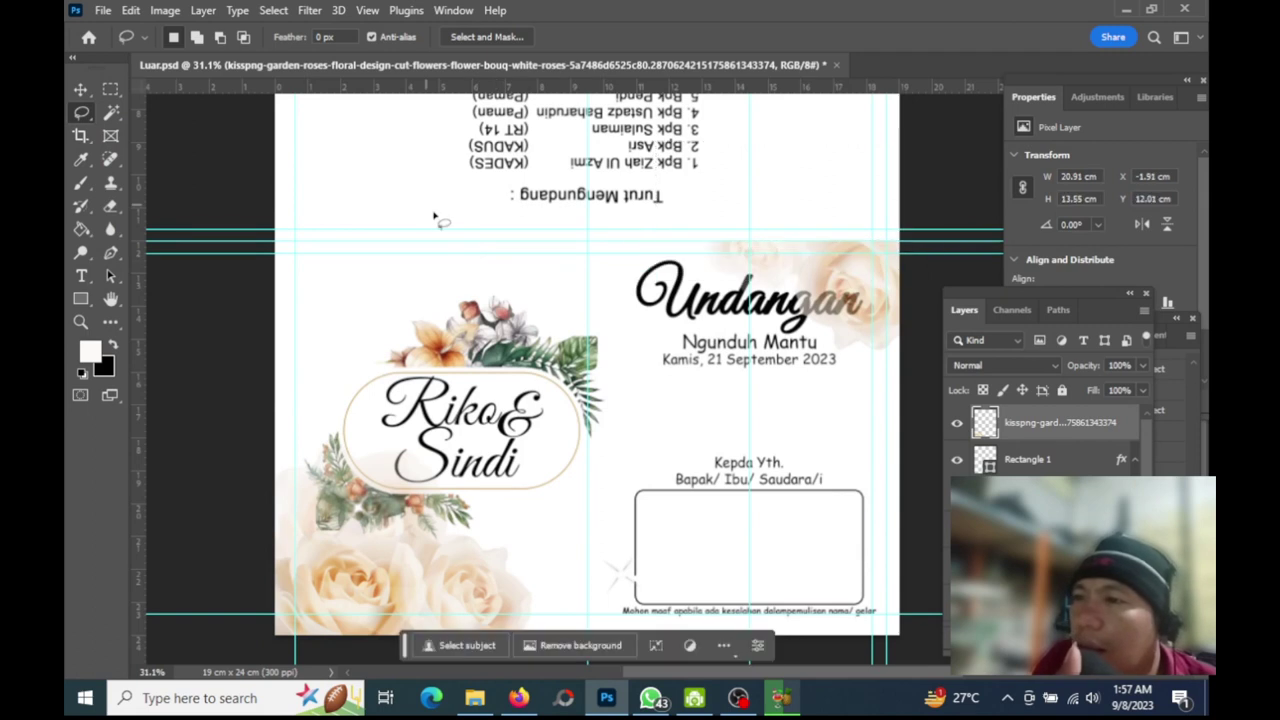
pyautogui.scroll(-2, 674, 288)
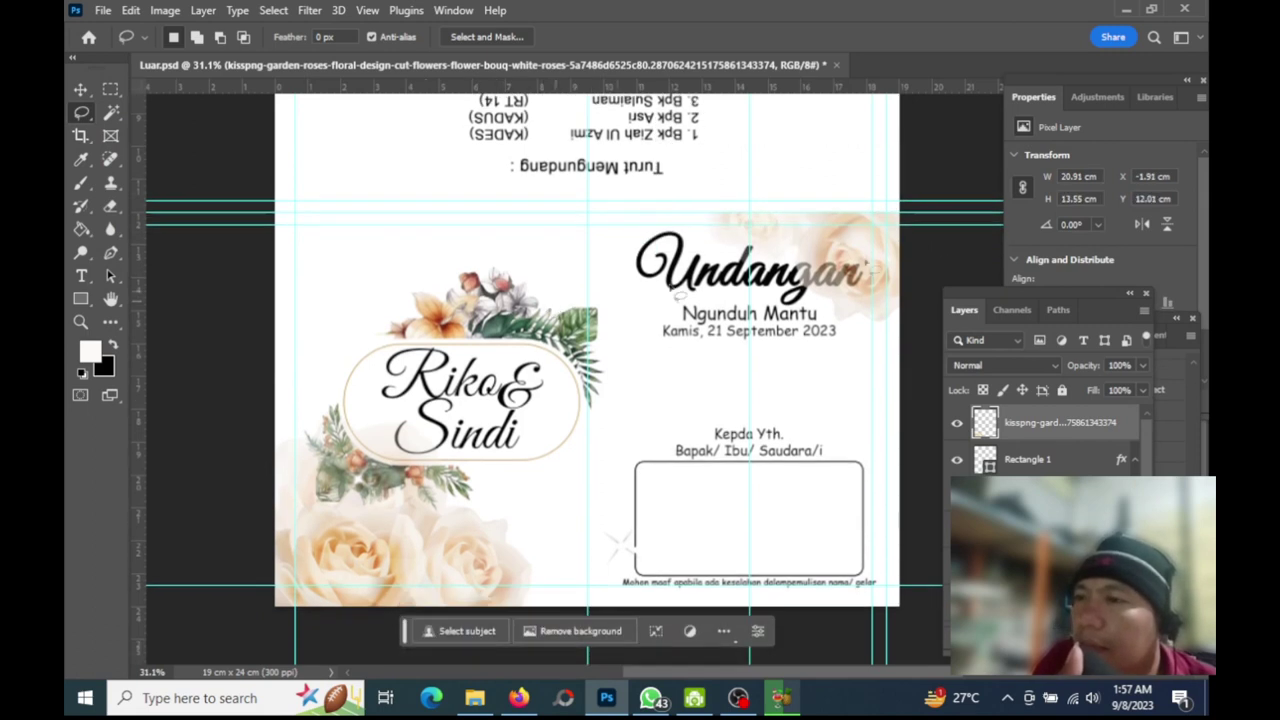
pyautogui.press('v')
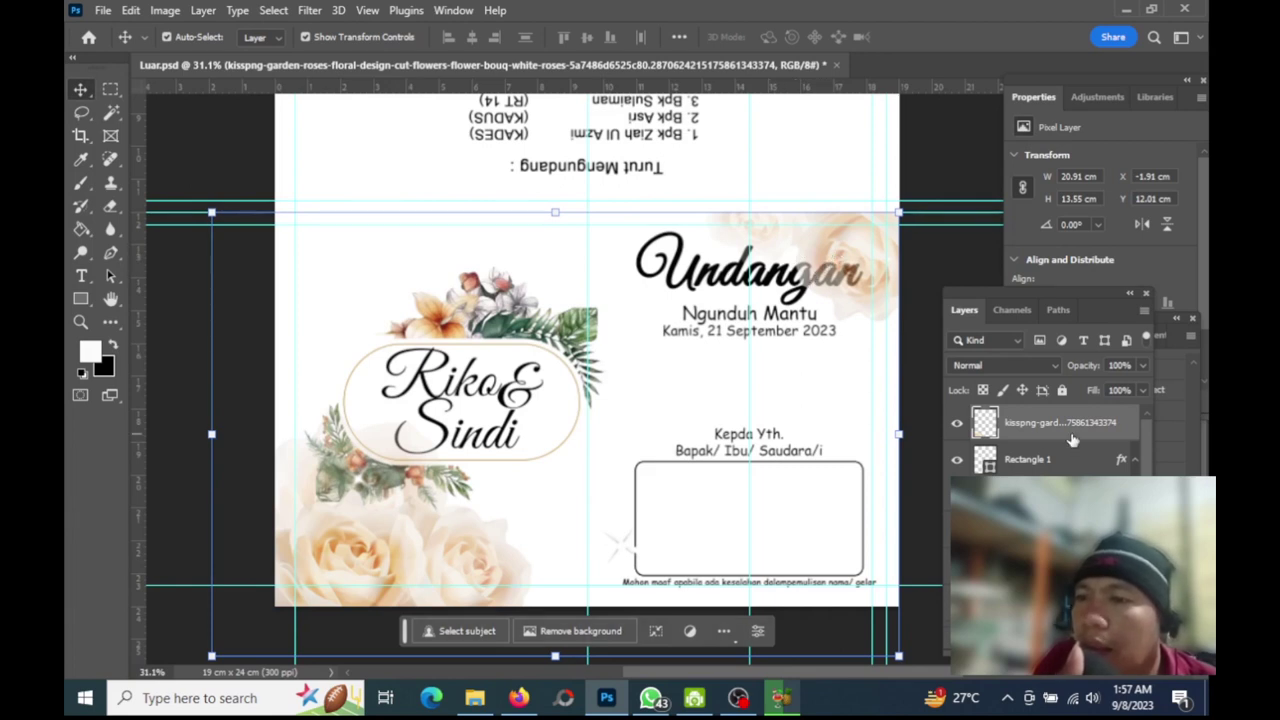
pyautogui.moveTo(1070, 436); pyautogui.dragTo(1060, 485)
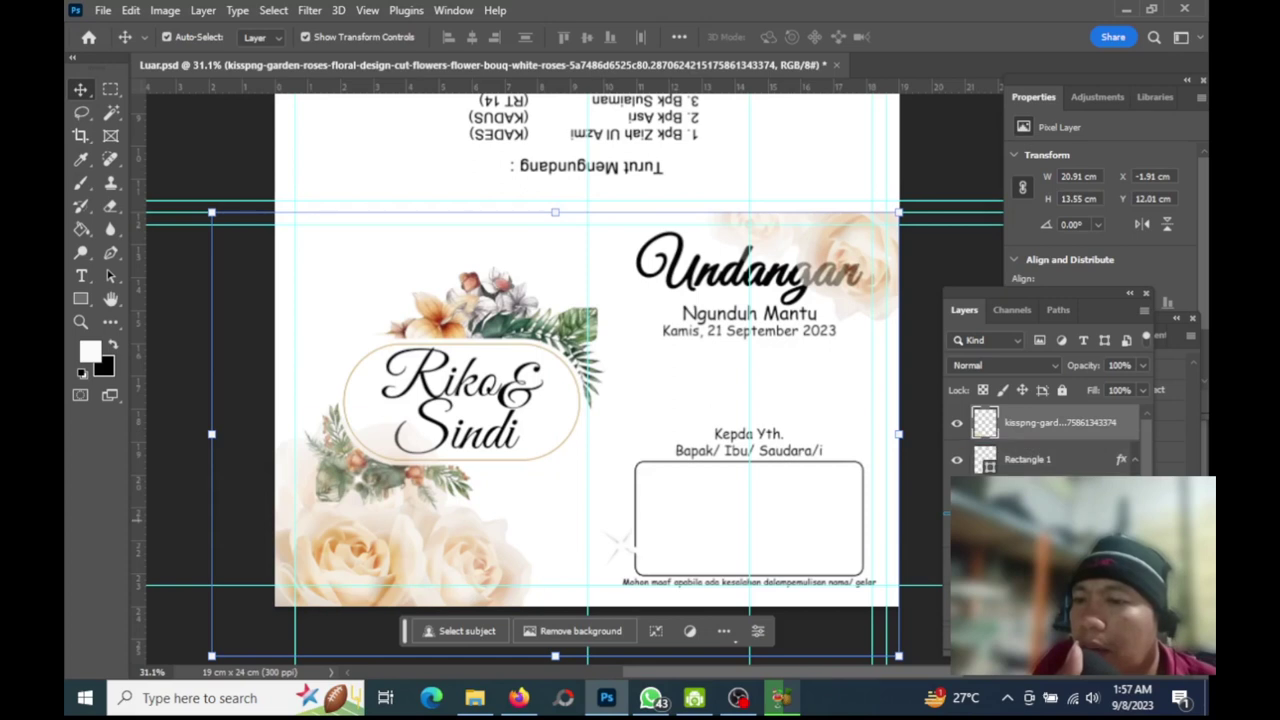
pyautogui.scroll(-2, 1045, 440)
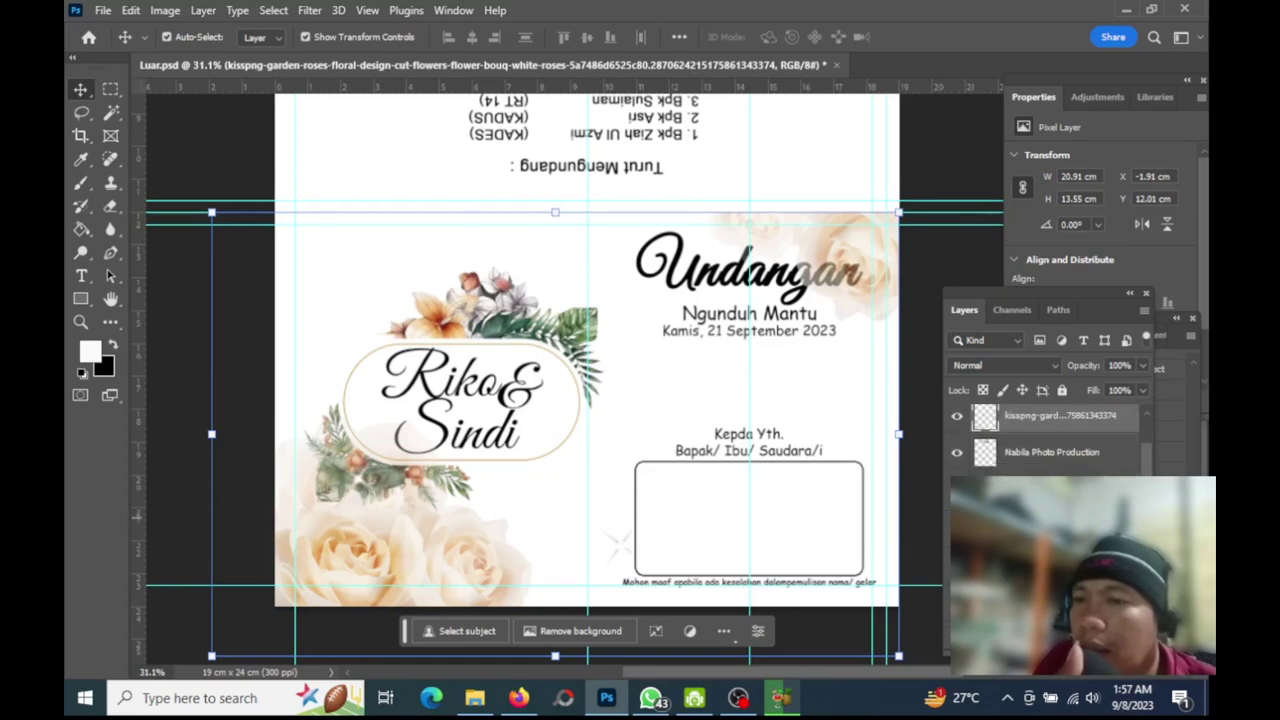
pyautogui.scroll(-1, 1050, 435)
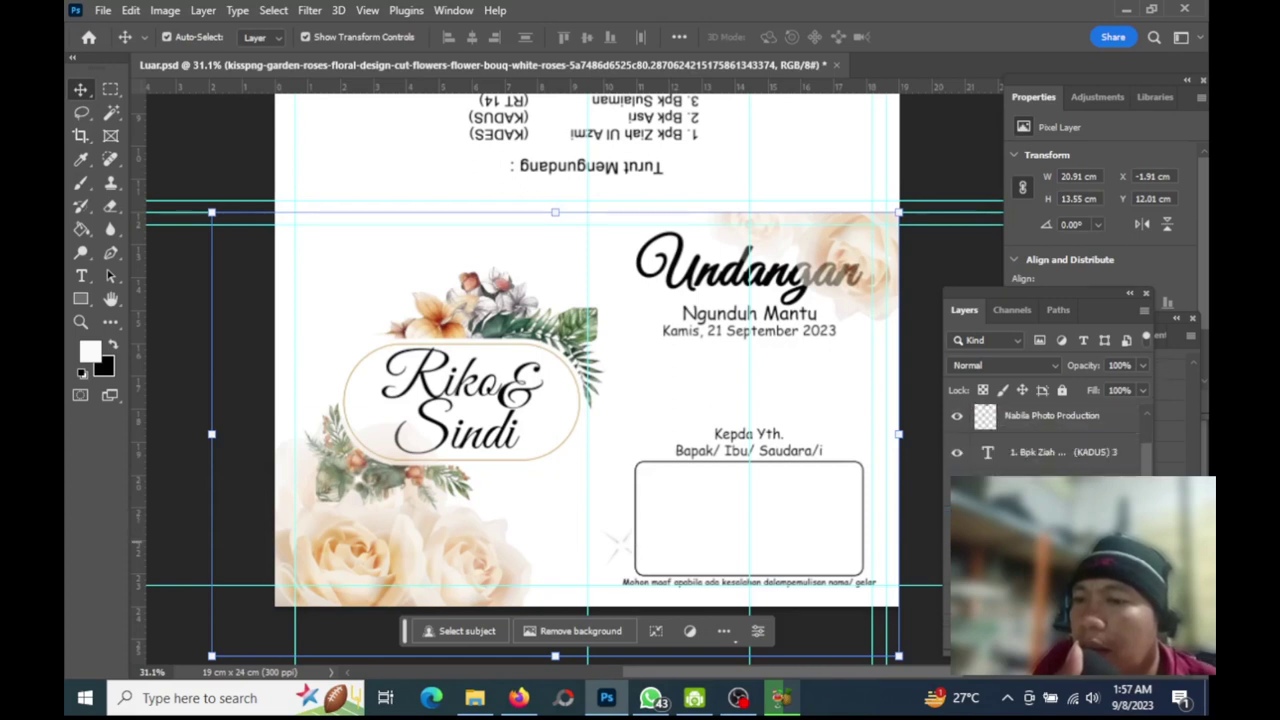
pyautogui.scroll(1, 1050, 440)
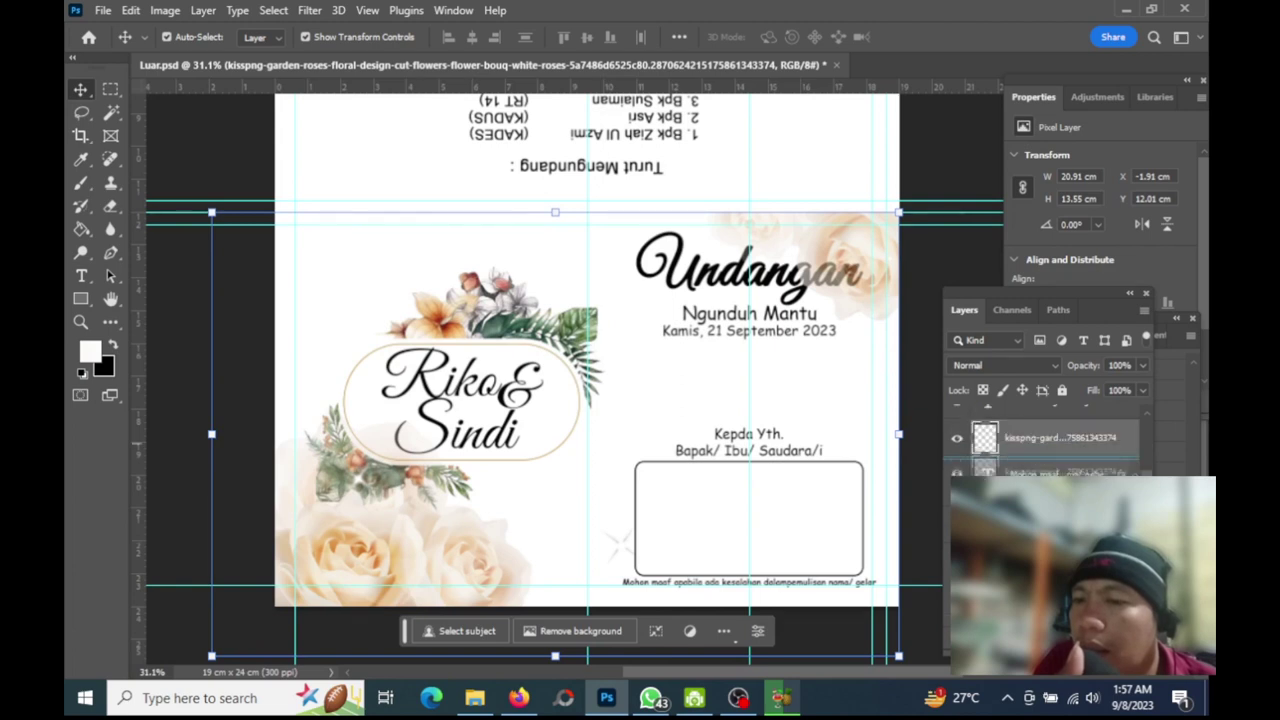
pyautogui.scroll(-1, 1045, 440)
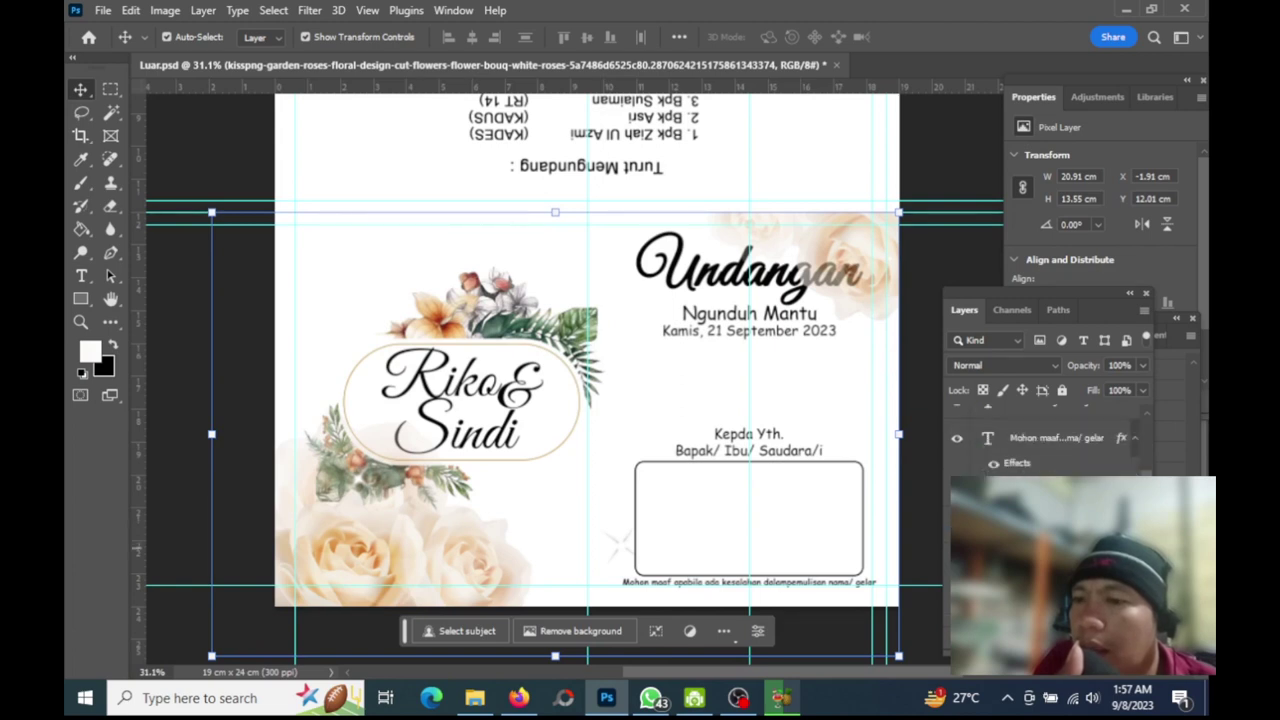
pyautogui.scroll(1, 1050, 435)
pyautogui.scroll(-1, 1097, 432)
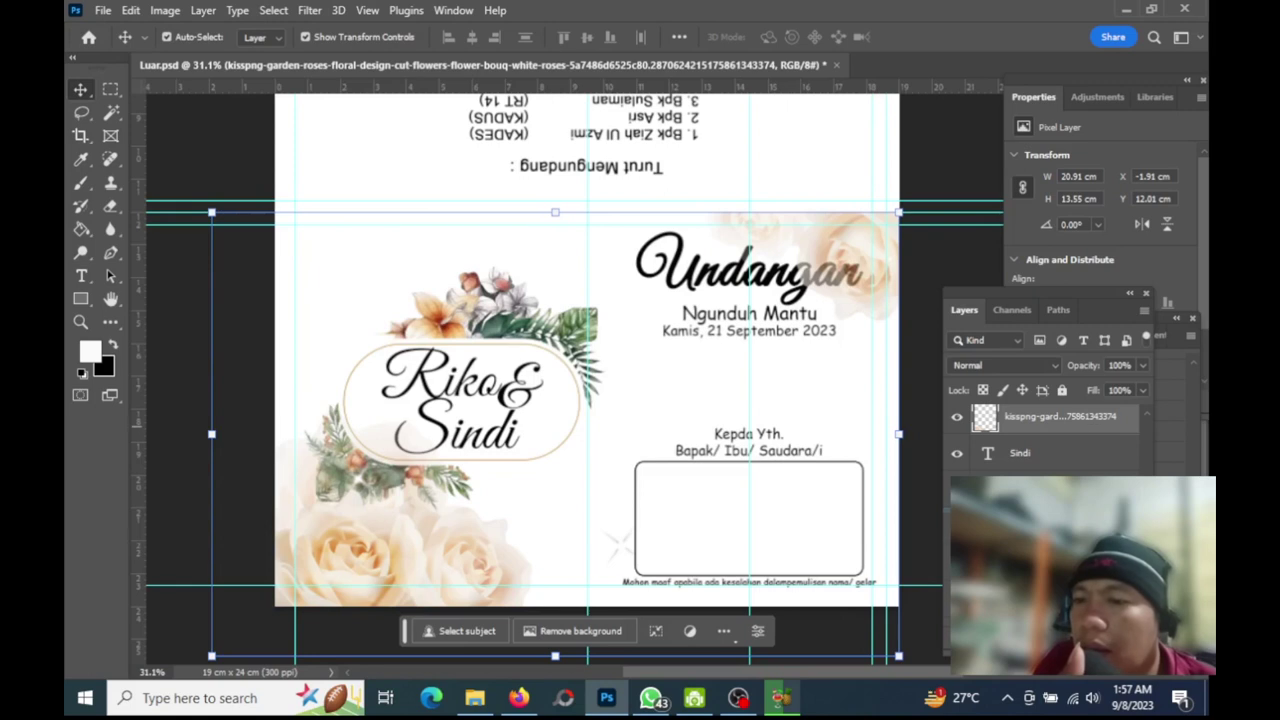
# Undo that drag and send the roses layer down one level with Ctrl+[ beneath the date text
pyautogui.hotkey('ctrl', 'z')
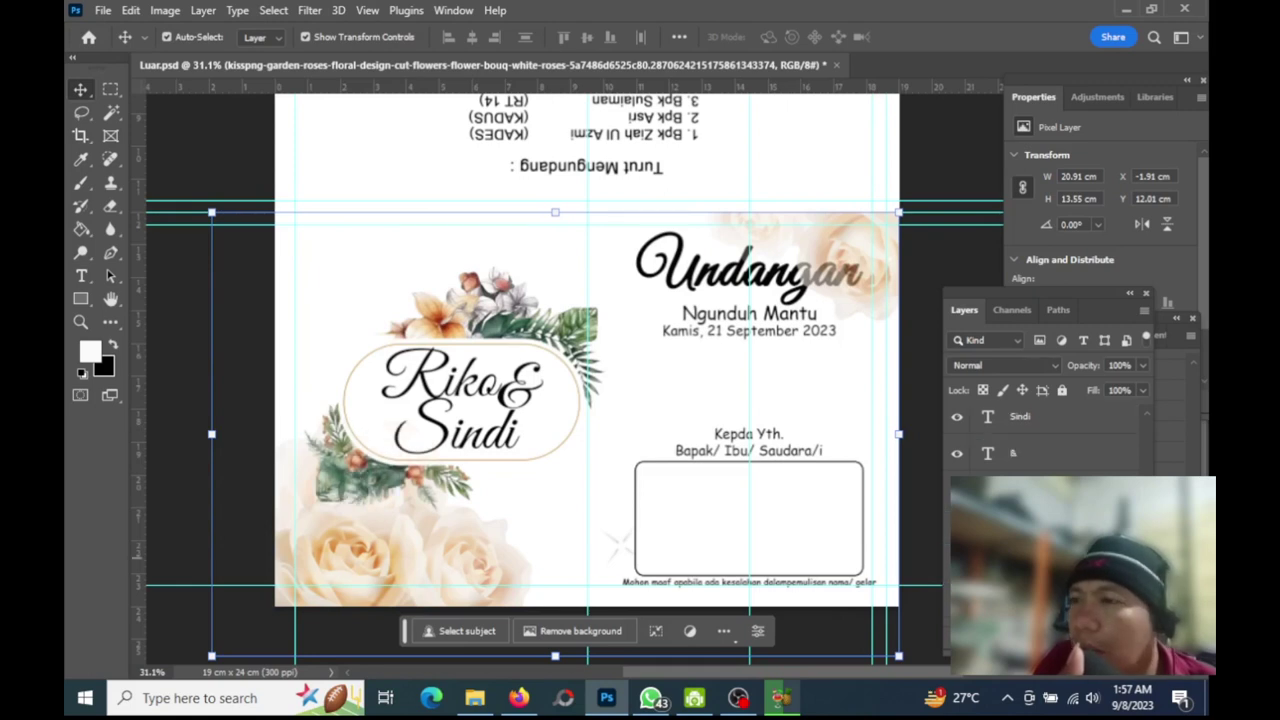
pyautogui.scroll(2, 1050, 440)
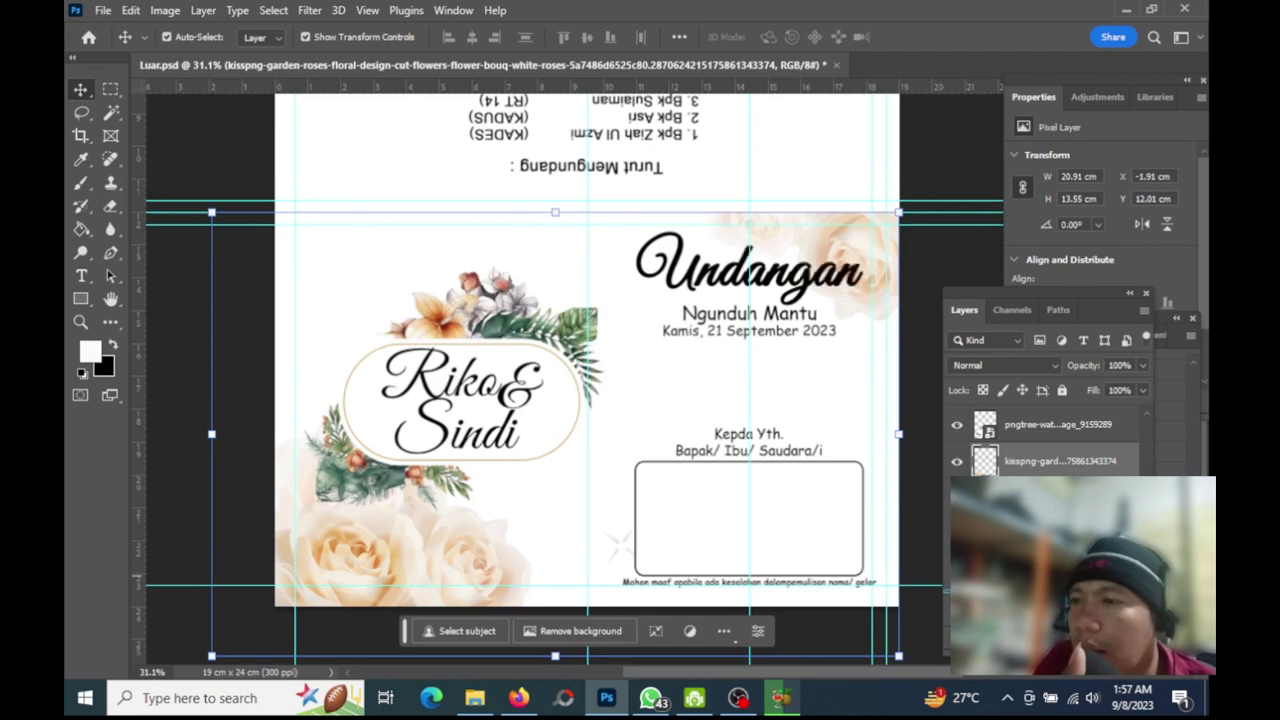
pyautogui.hotkey('ctrl', '[')
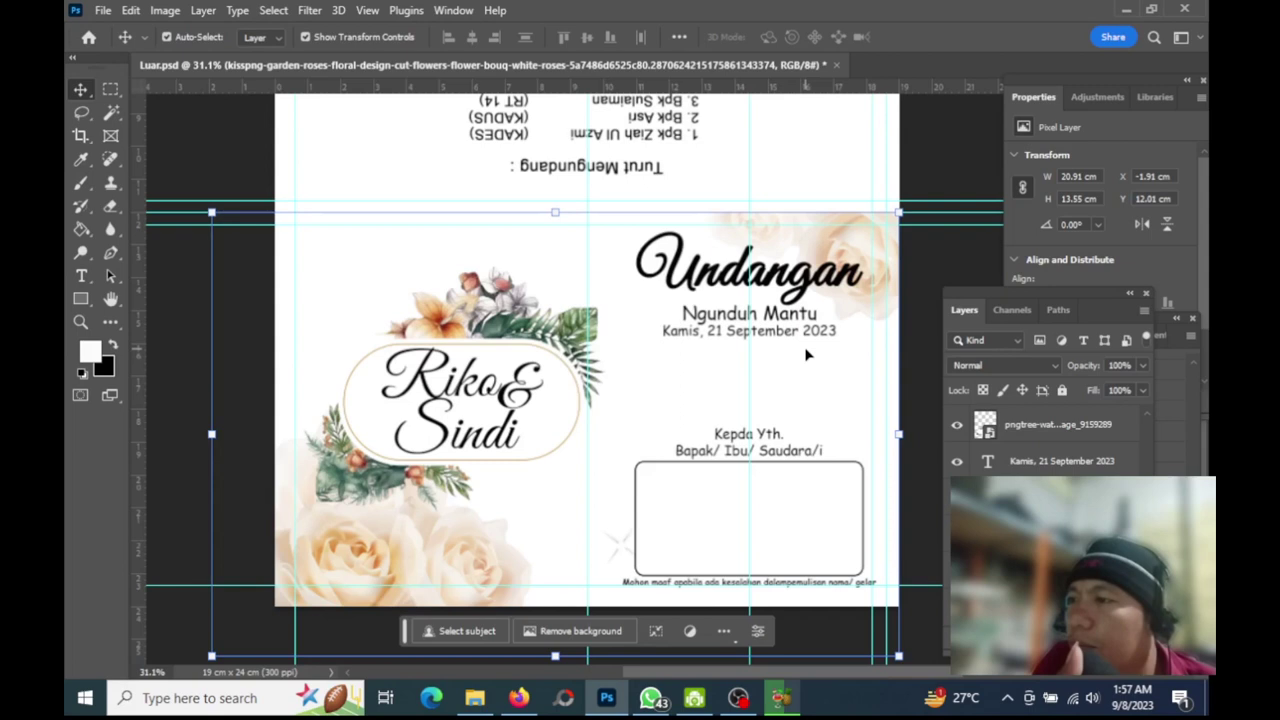
pyautogui.press('l')
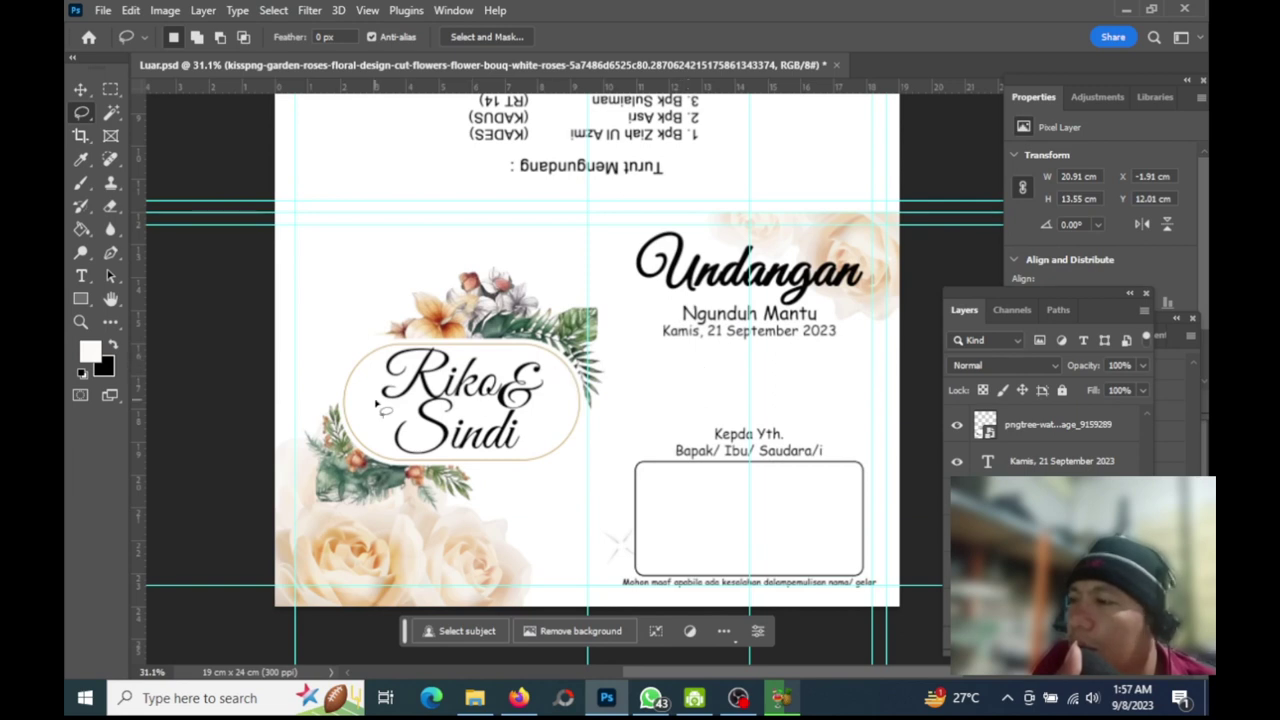
pyautogui.press('v')
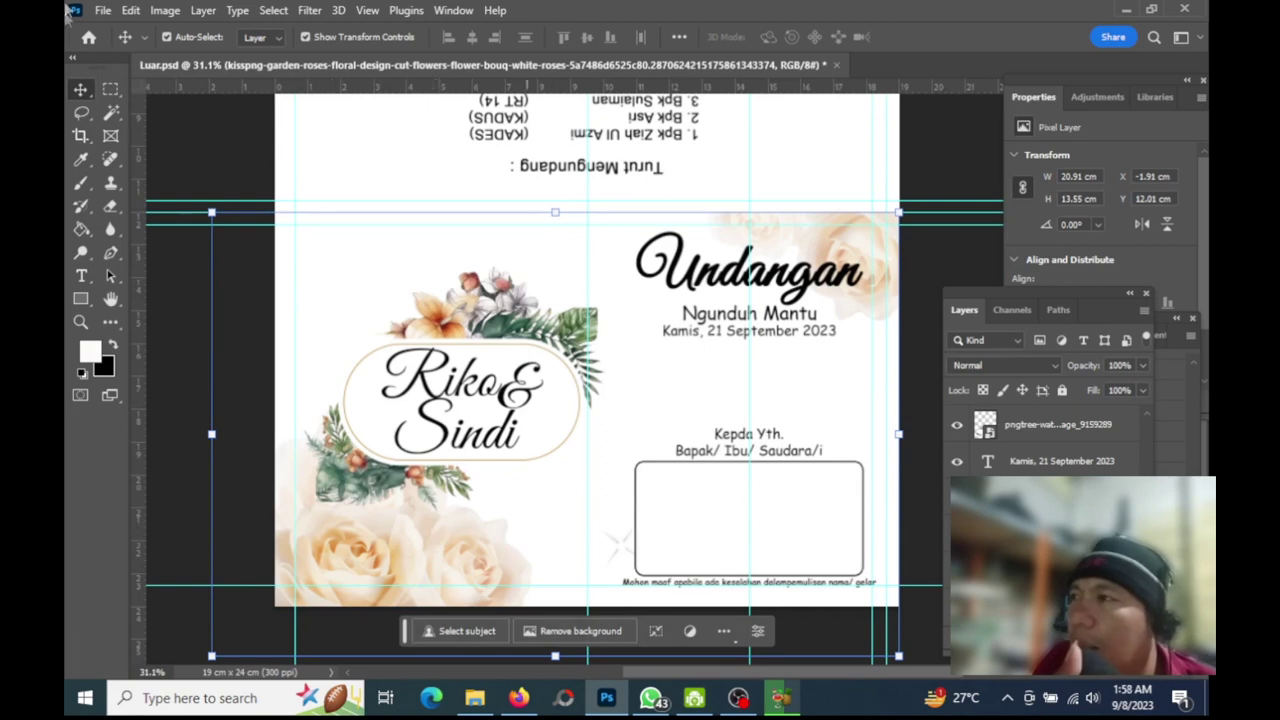
# Apply Levels to the roses with the black input at about 31, then return to File Explorer
pyautogui.click(165, 12)
pyautogui.moveTo(193, 57)
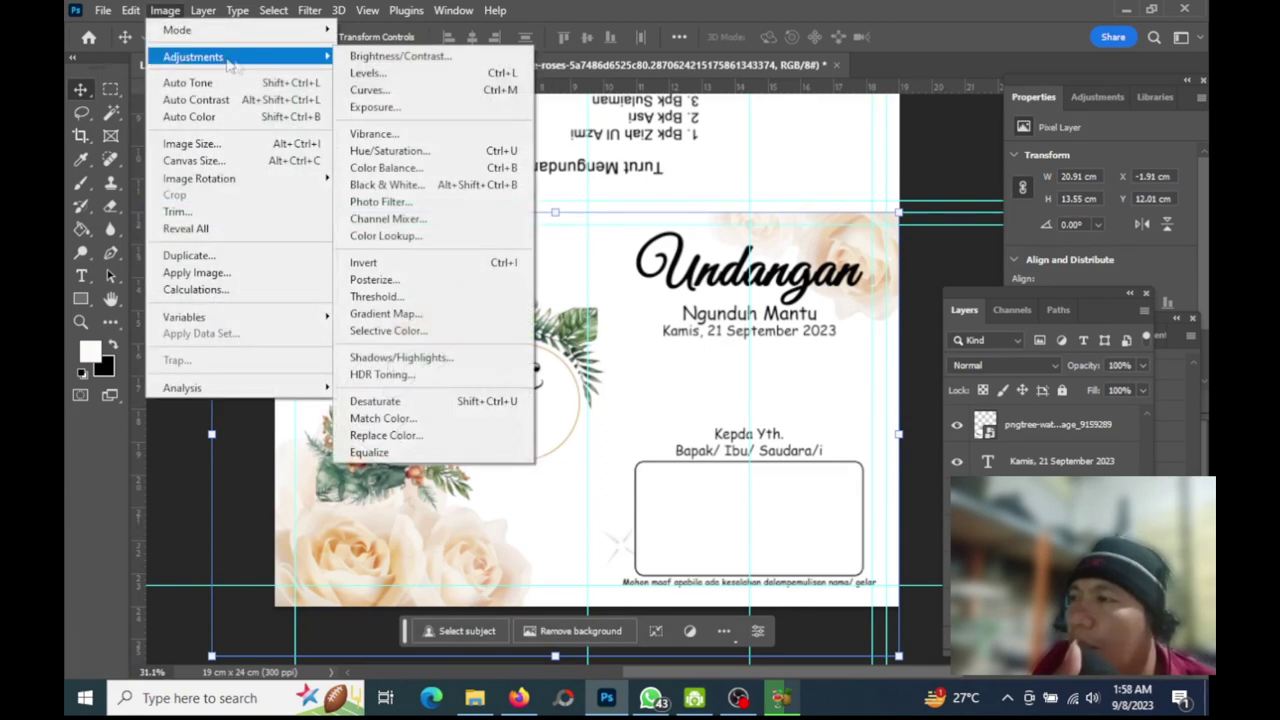
pyautogui.click(418, 76)
pyautogui.moveTo(297, 166)
pyautogui.mouseDown()
pyautogui.moveTo(687, 28)
pyautogui.moveTo(378, 17)
pyautogui.mouseUp()
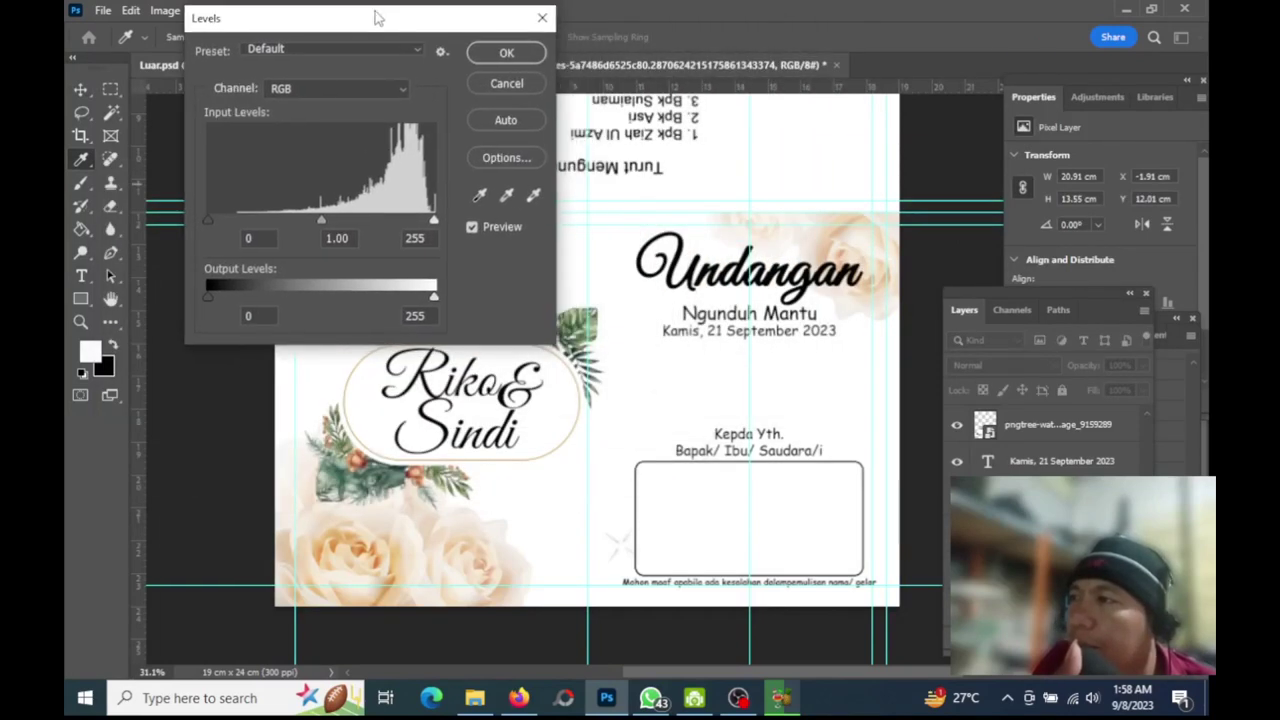
pyautogui.moveTo(212, 219); pyautogui.dragTo(228, 220)
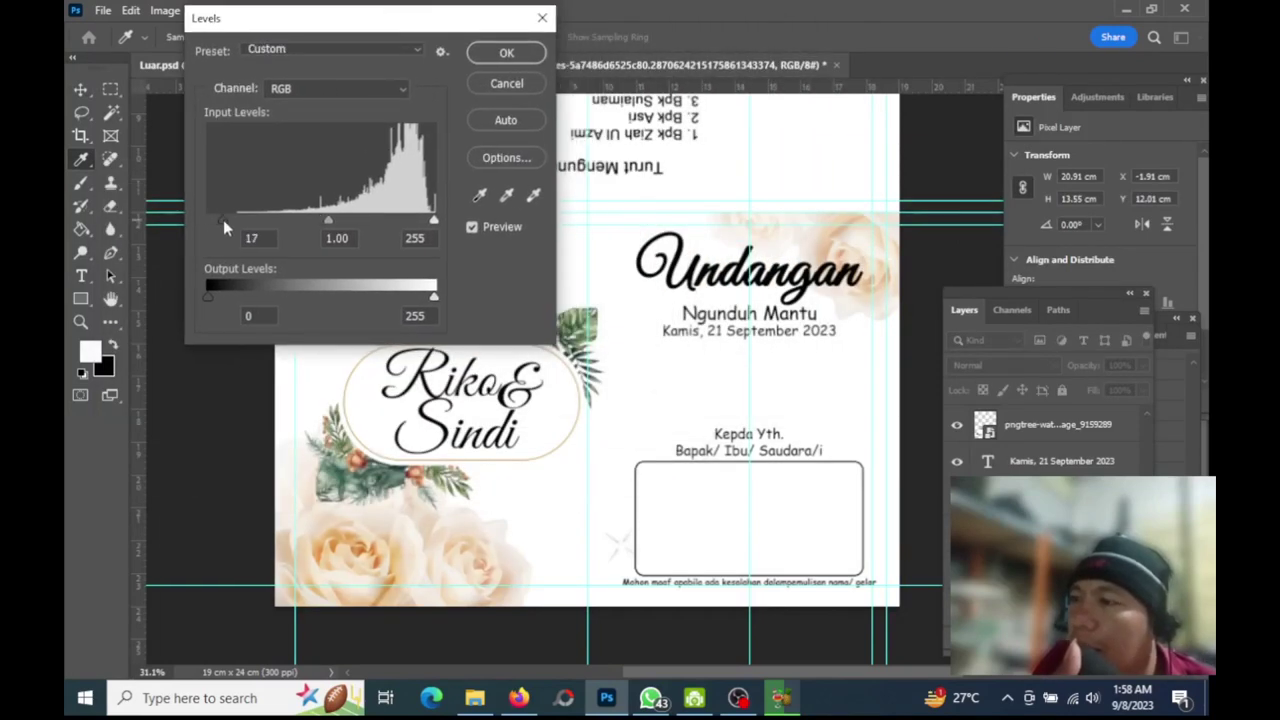
pyautogui.doubleClick(252, 237)
pyautogui.write('45')
pyautogui.moveTo(208, 219)
pyautogui.mouseDown()
pyautogui.moveTo(285, 221)
pyautogui.moveTo(237, 220)
pyautogui.mouseUp()
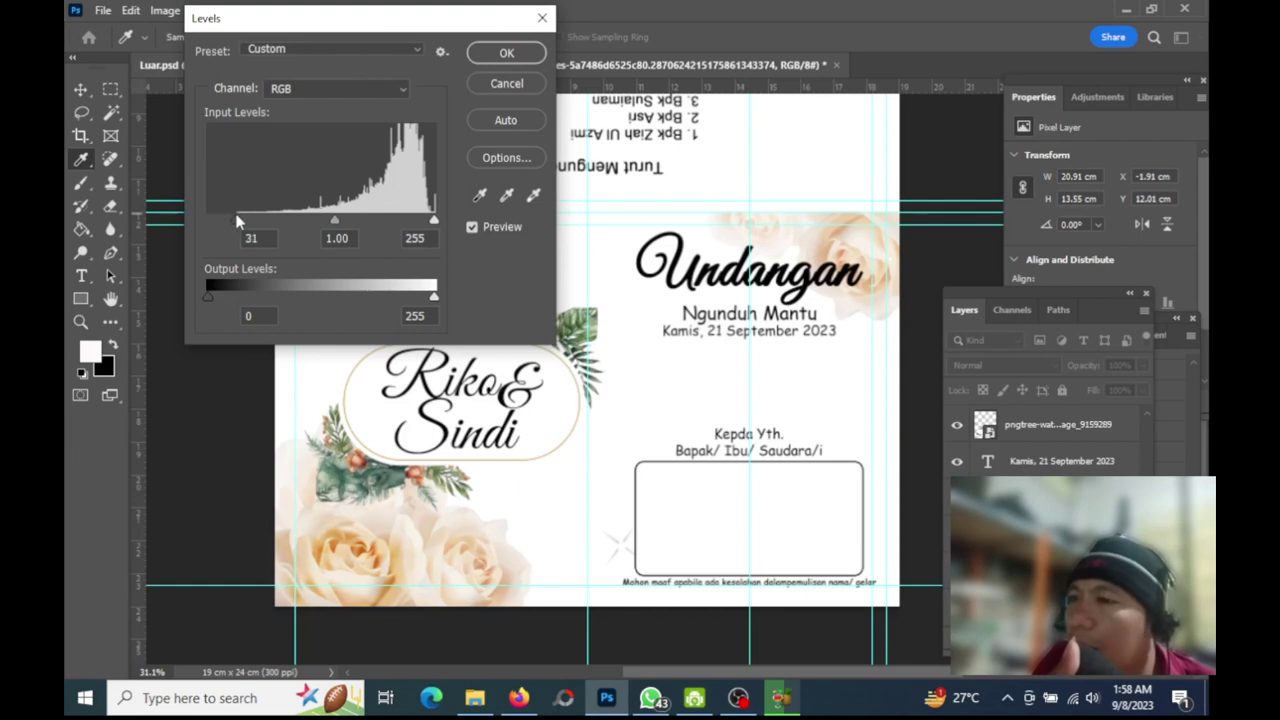
pyautogui.click(505, 55)
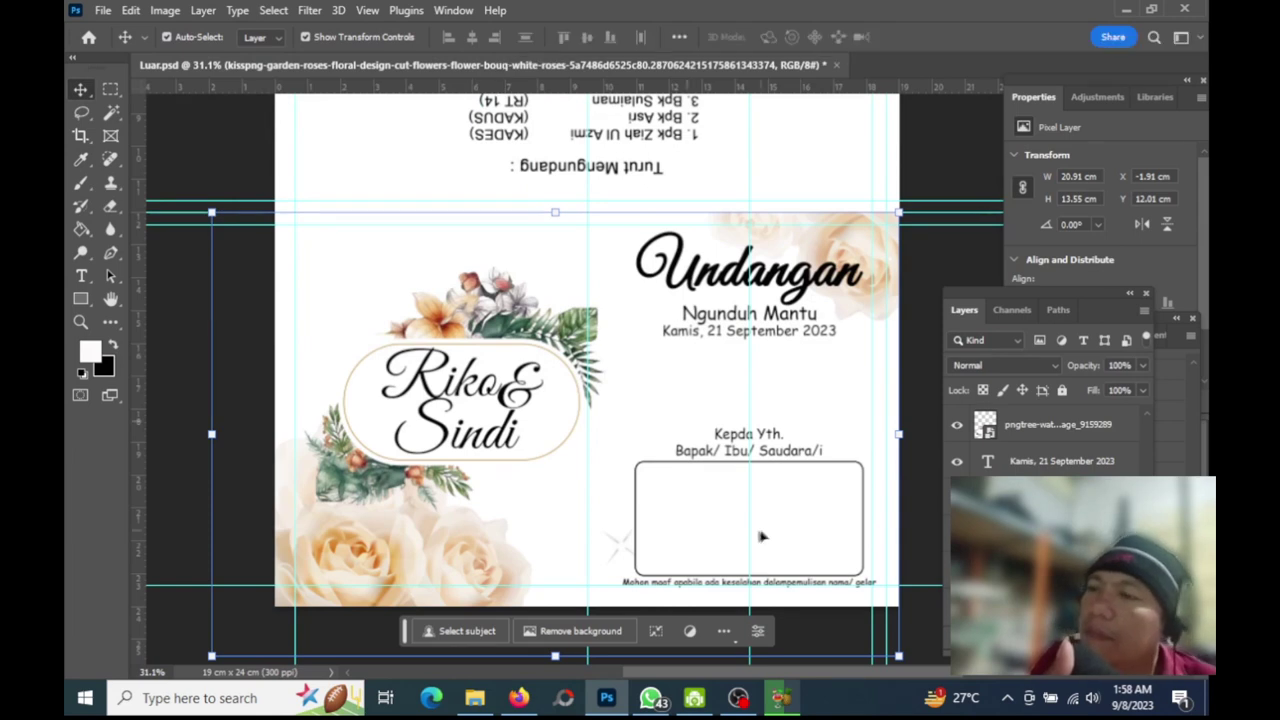
pyautogui.scroll(-1, 746, 517)
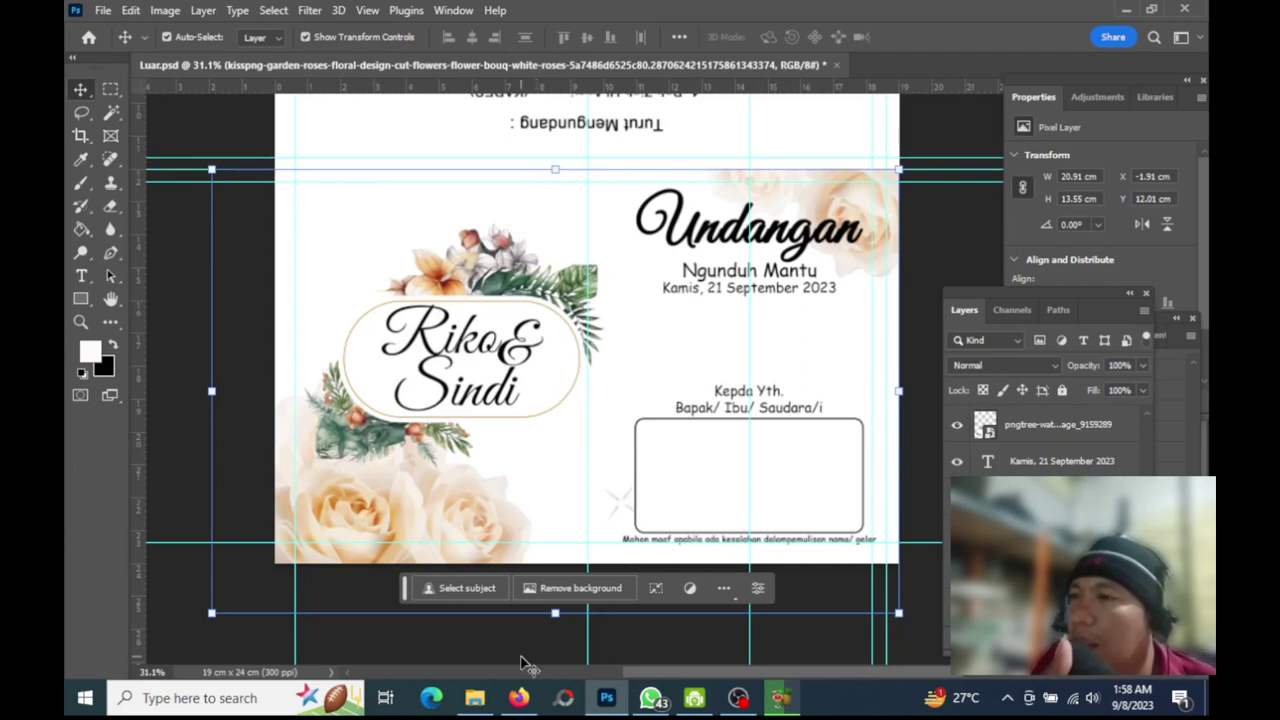
pyautogui.click(476, 698)
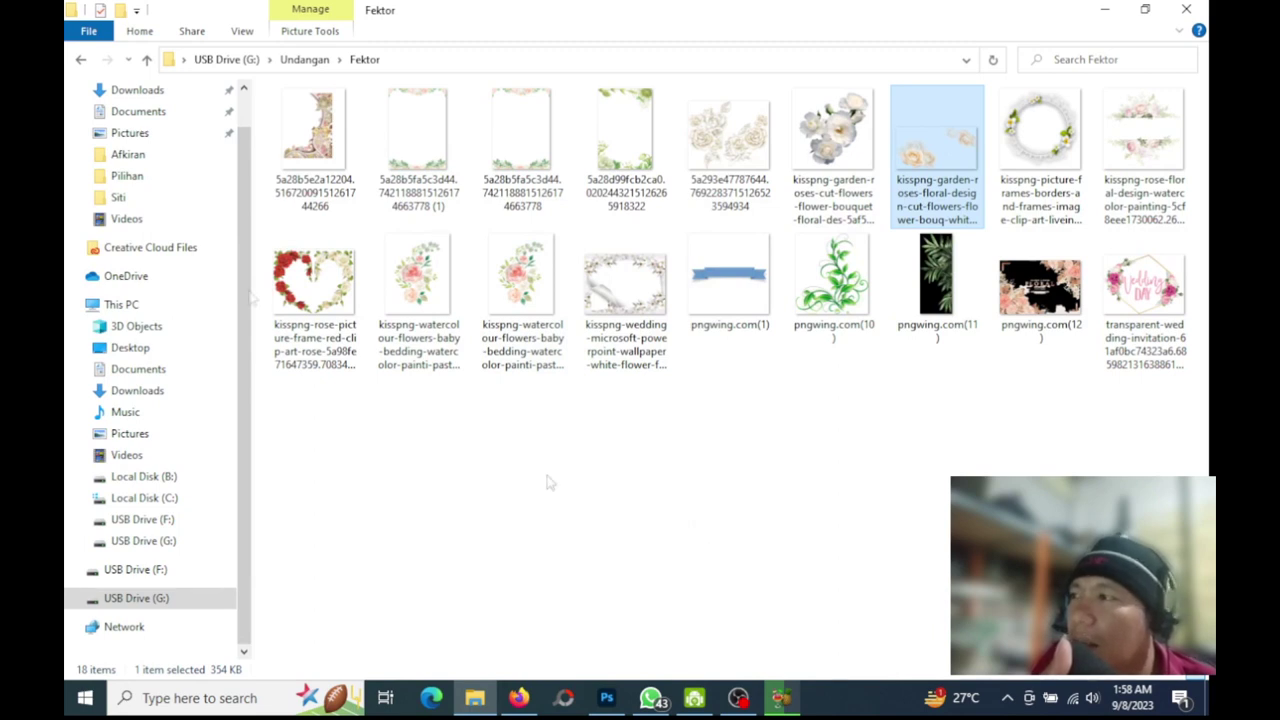
# Drag the pngtree floral frame from Downloads into the Luar.psd design
pyautogui.scroll(2, 250, 142)
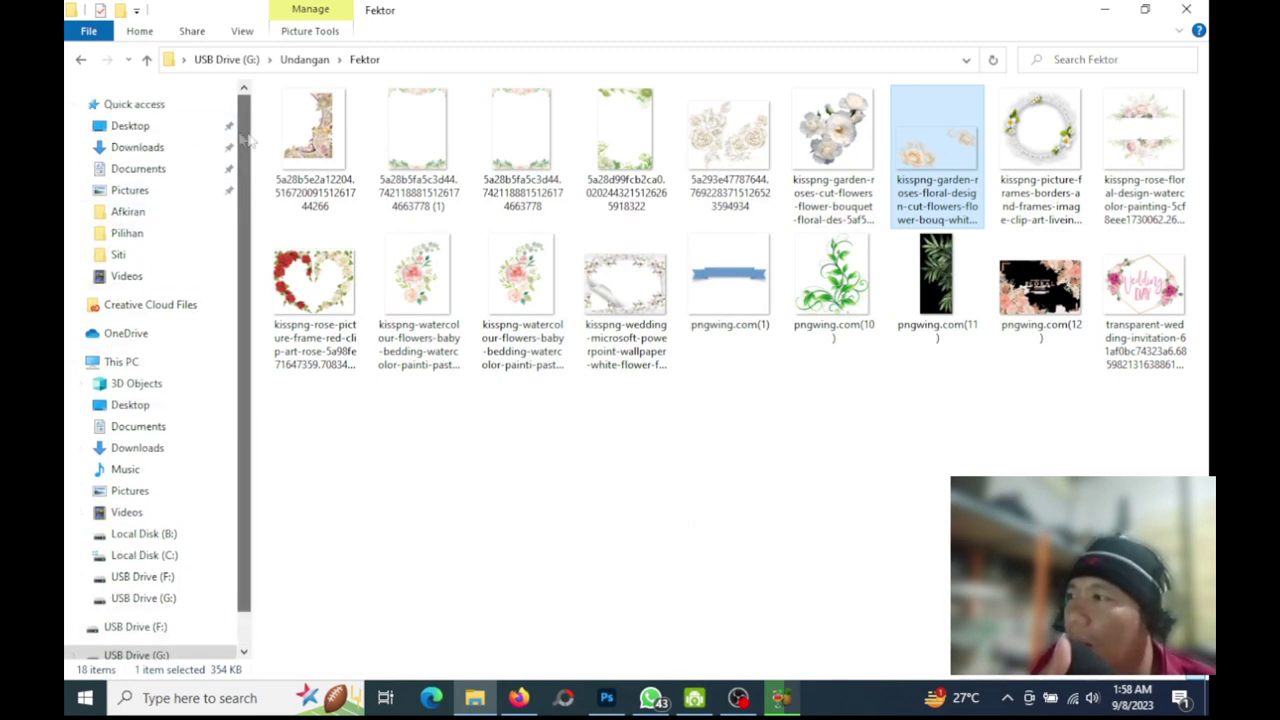
pyautogui.click(158, 198)
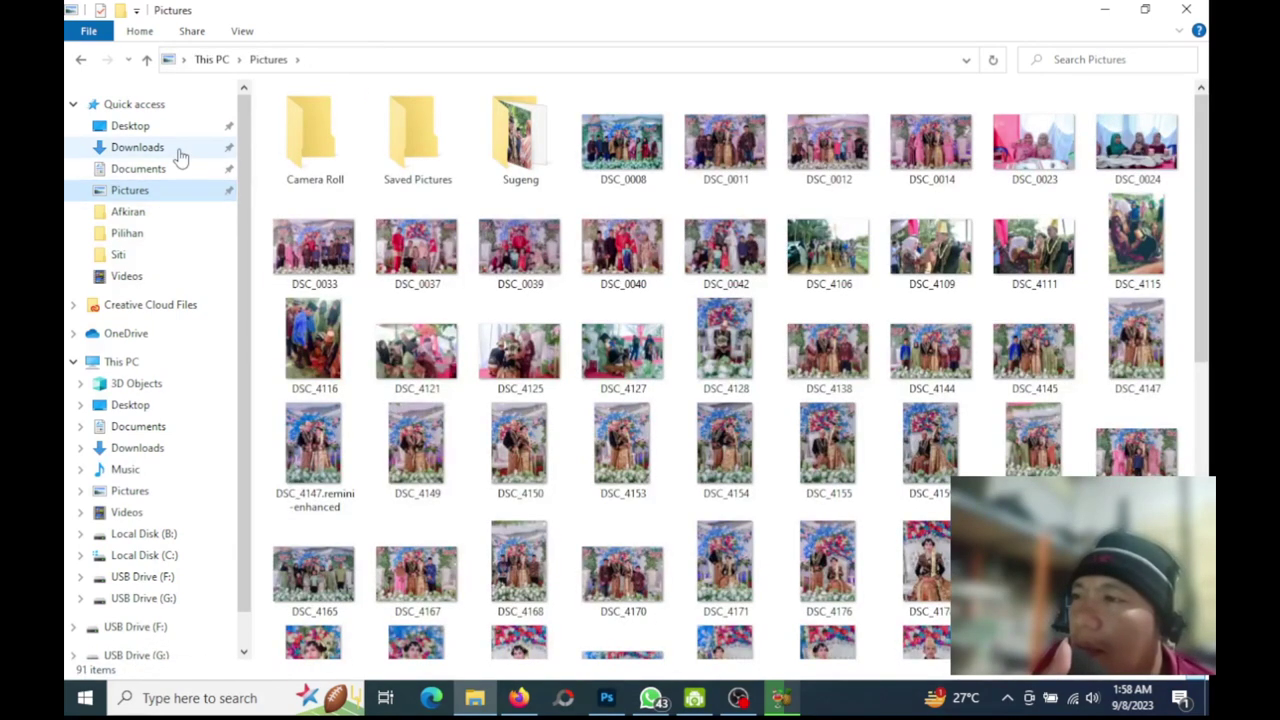
pyautogui.click(180, 152)
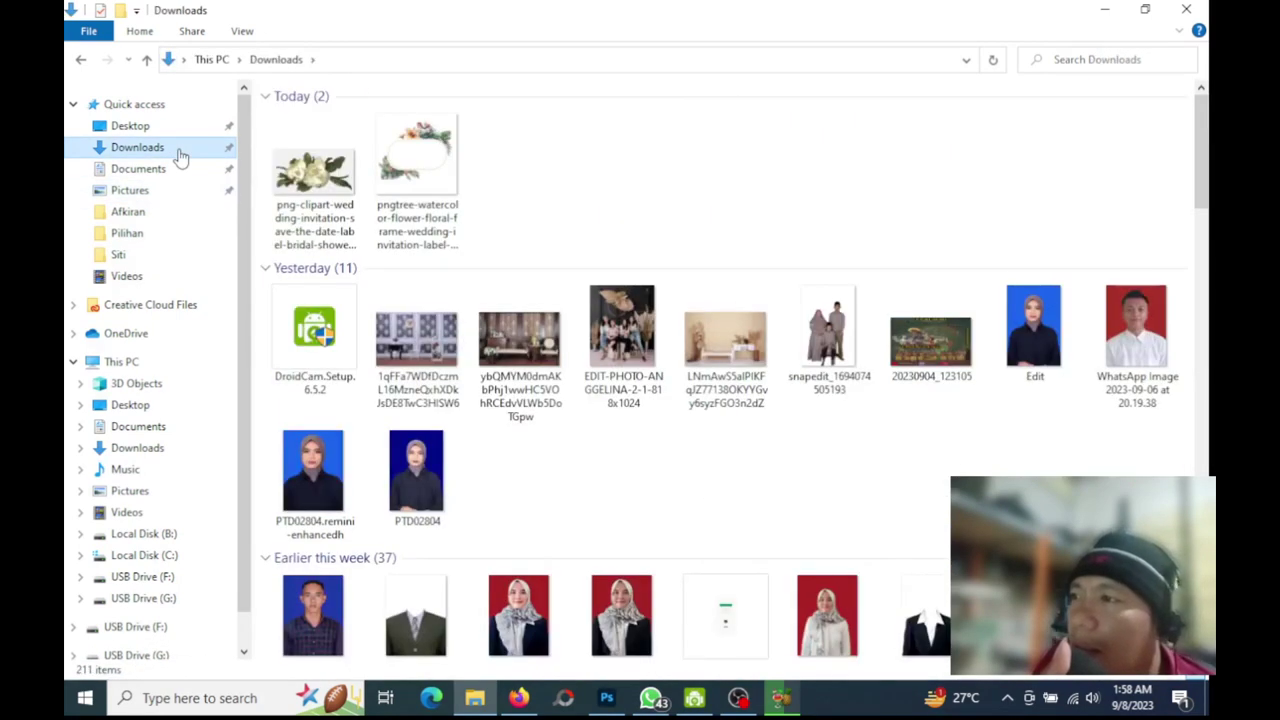
pyautogui.moveTo(417, 155)
pyautogui.mouseDown()
pyautogui.moveTo(540, 635)
pyautogui.moveTo(648, 480)
pyautogui.mouseUp()
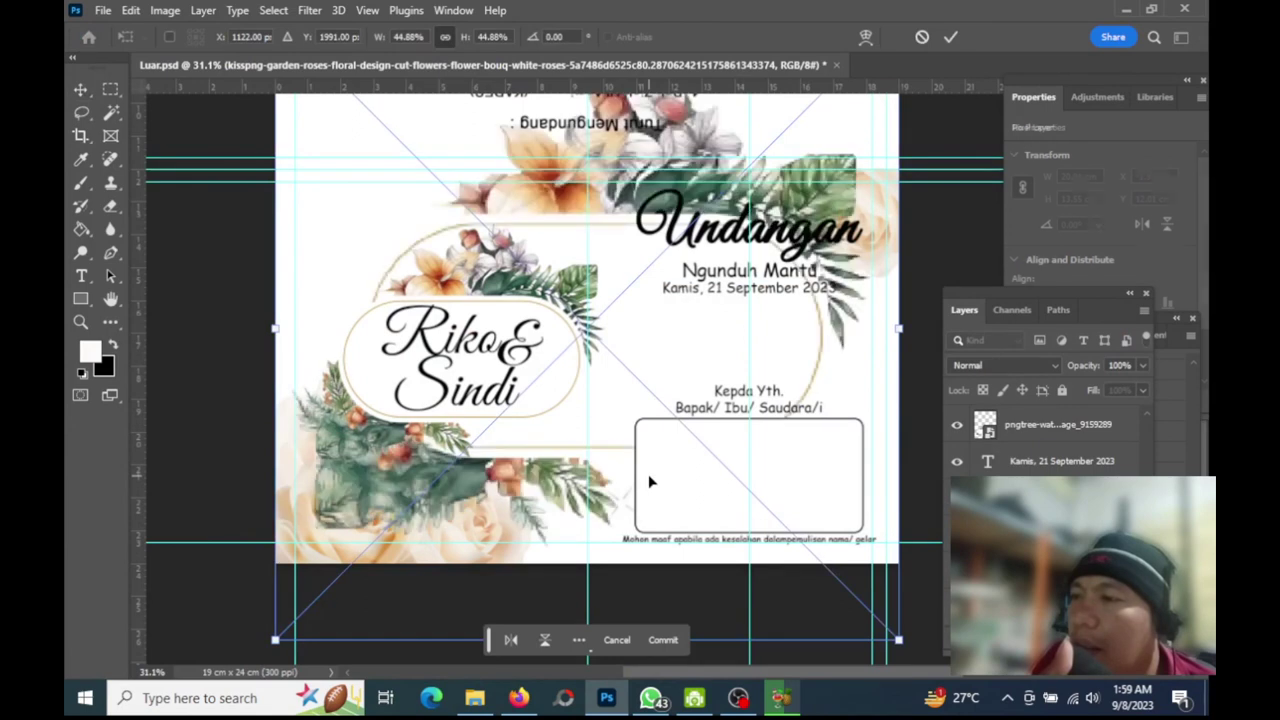
# Move the placed floral frame right and down and rotate it to about -26°
pyautogui.moveTo(405, 498)
pyautogui.mouseDown()
pyautogui.moveTo(586, 662)
pyautogui.moveTo(633, 630)
pyautogui.mouseUp()
pyautogui.scroll(2, 711, 423)
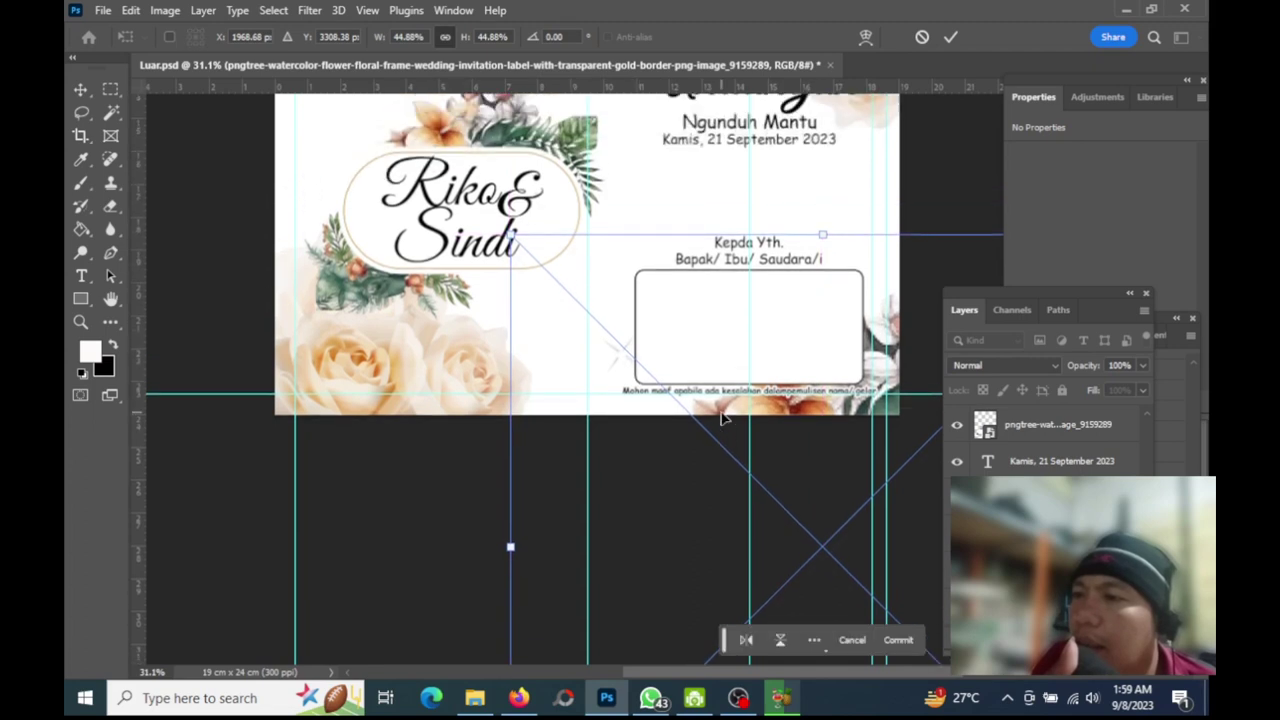
pyautogui.scroll(2, 720, 418)
pyautogui.scroll(2, 722, 418)
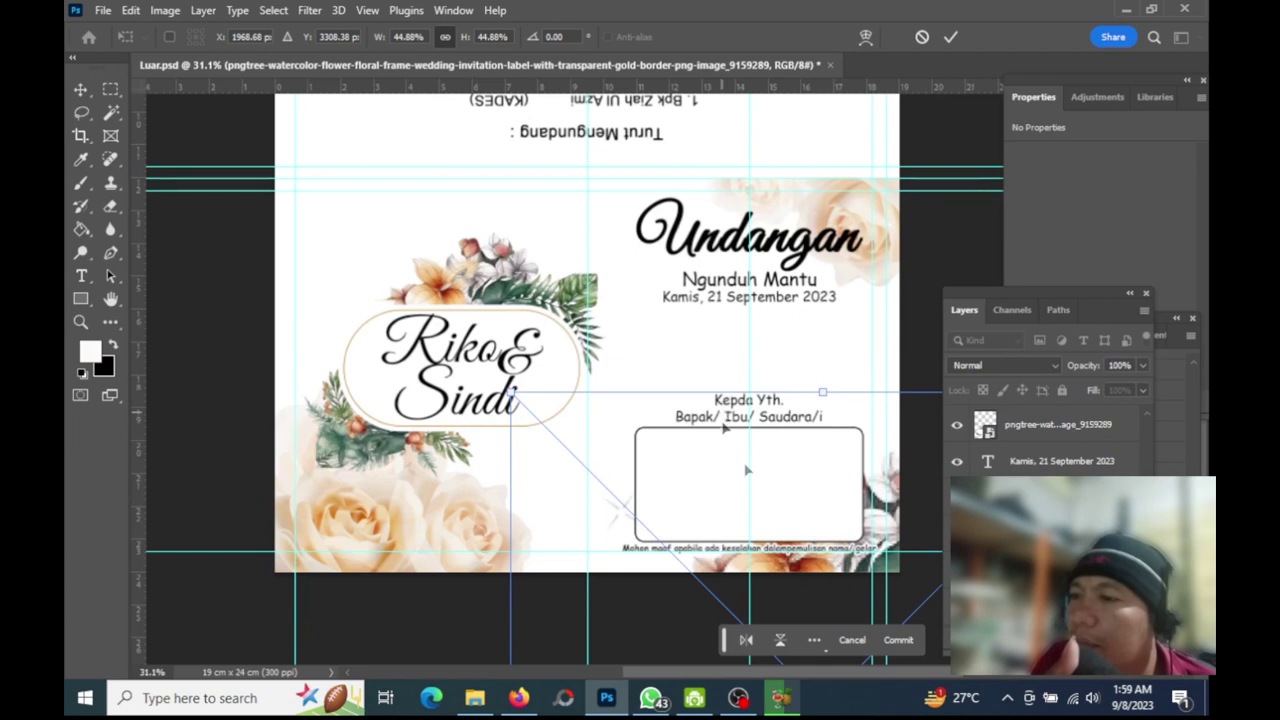
pyautogui.moveTo(785, 343); pyautogui.dragTo(685, 362)
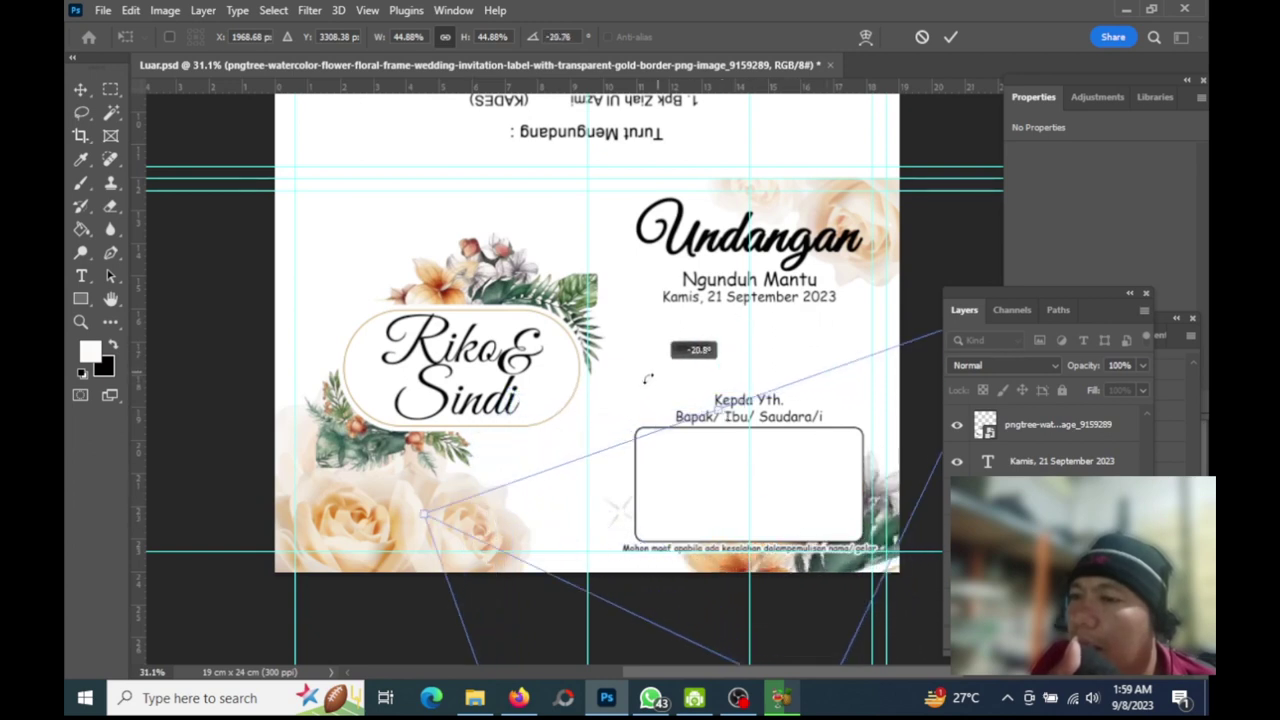
pyautogui.moveTo(685, 362); pyautogui.dragTo(634, 391)
pyautogui.moveTo(812, 568)
pyautogui.mouseDown()
pyautogui.moveTo(893, 513)
pyautogui.moveTo(853, 568)
pyautogui.moveTo(782, 551)
pyautogui.moveTo(902, 553)
pyautogui.mouseUp()
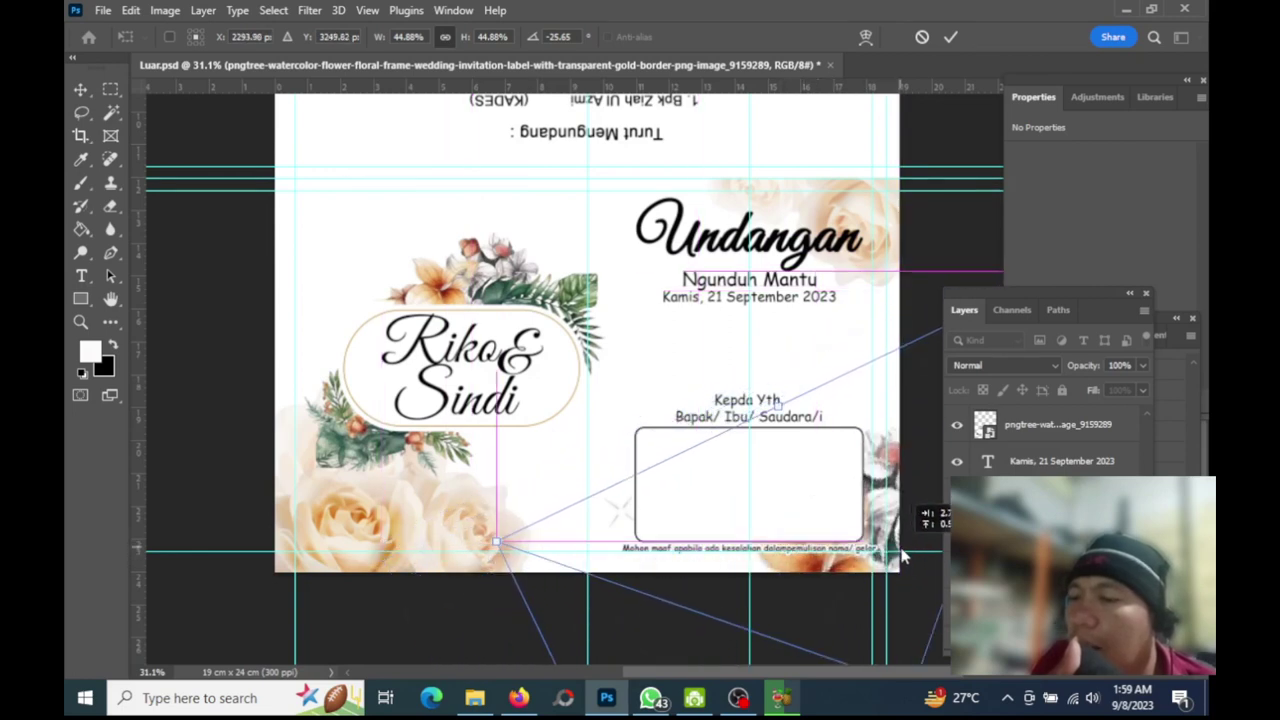
pyautogui.moveTo(902, 553)
pyautogui.mouseDown()
pyautogui.moveTo(915, 534)
pyautogui.moveTo(923, 544)
pyautogui.mouseUp()
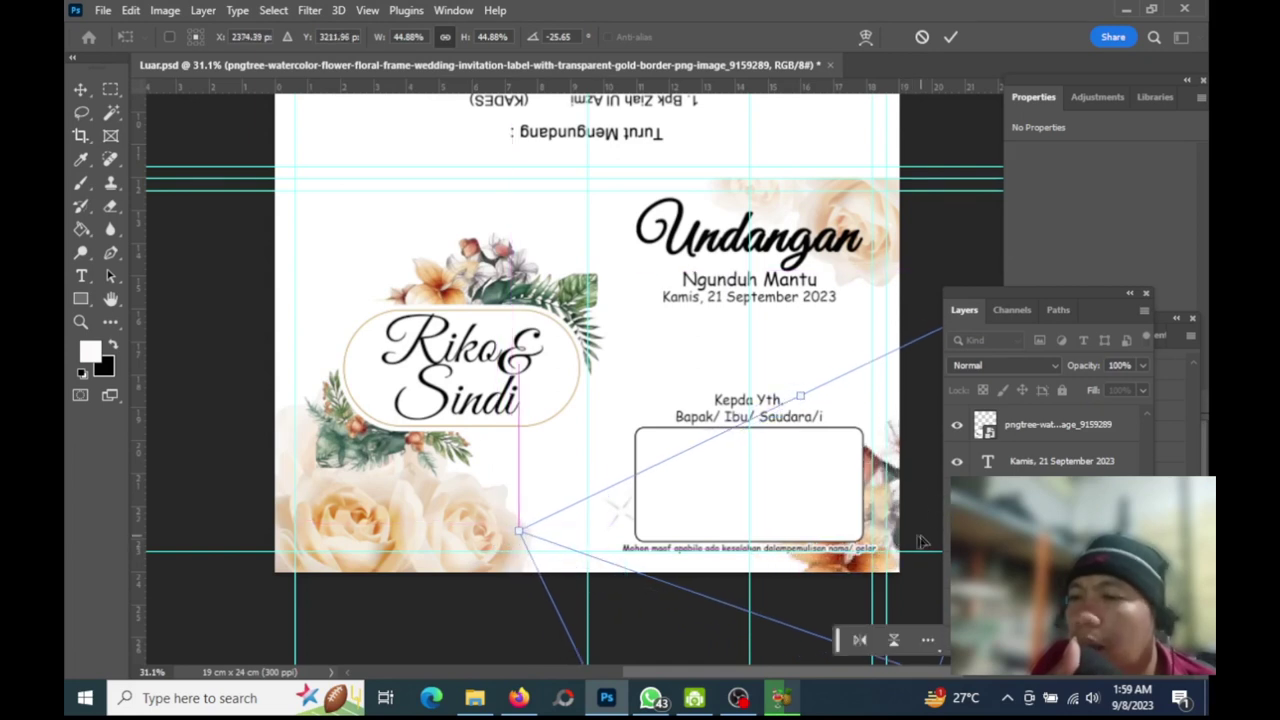
# Rotate the frame to about -64° at the lower-right edge and commit the placement
pyautogui.moveTo(880, 518); pyautogui.dragTo(628, 342)
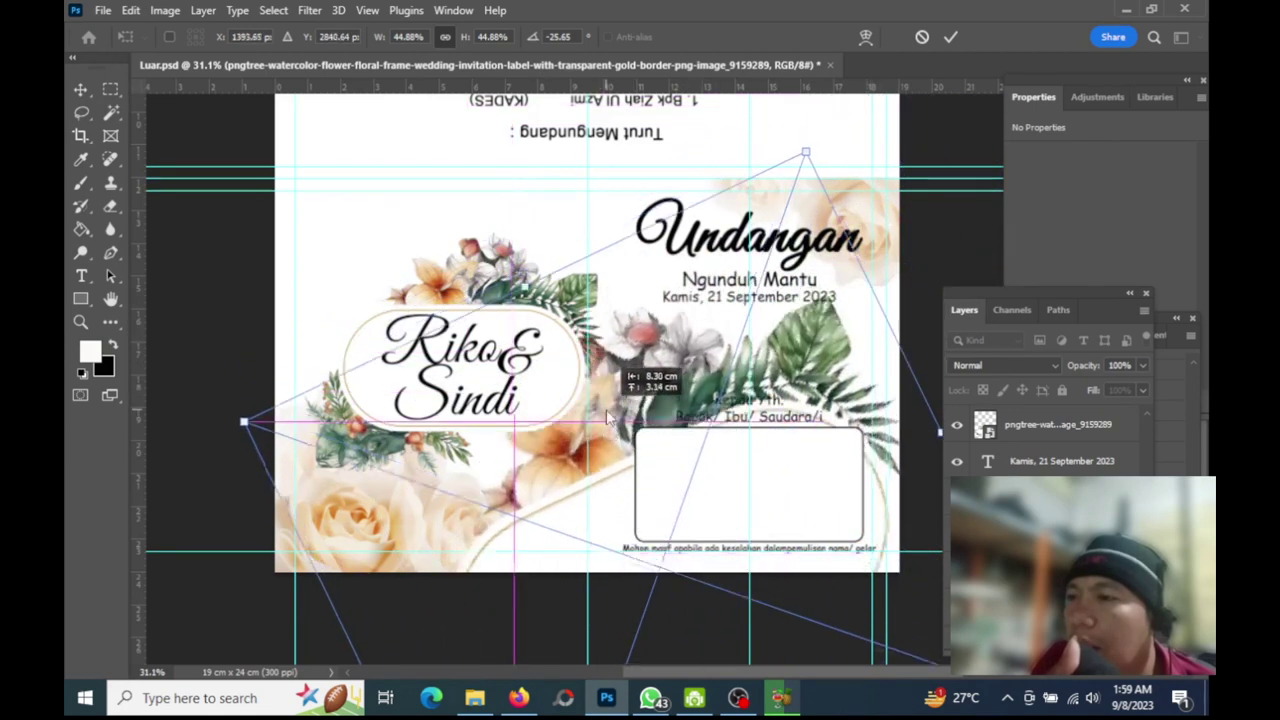
pyautogui.moveTo(628, 342); pyautogui.dragTo(570, 425)
pyautogui.moveTo(906, 253); pyautogui.dragTo(778, 170)
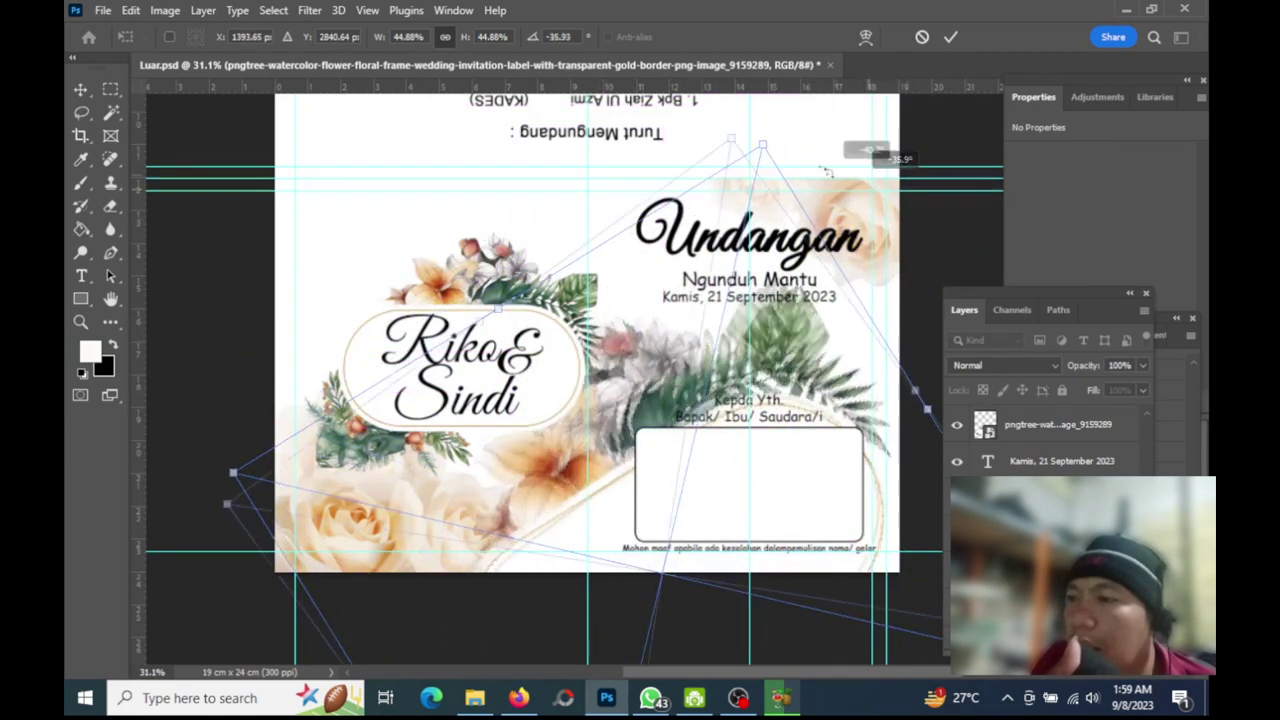
pyautogui.moveTo(577, 491); pyautogui.dragTo(812, 577)
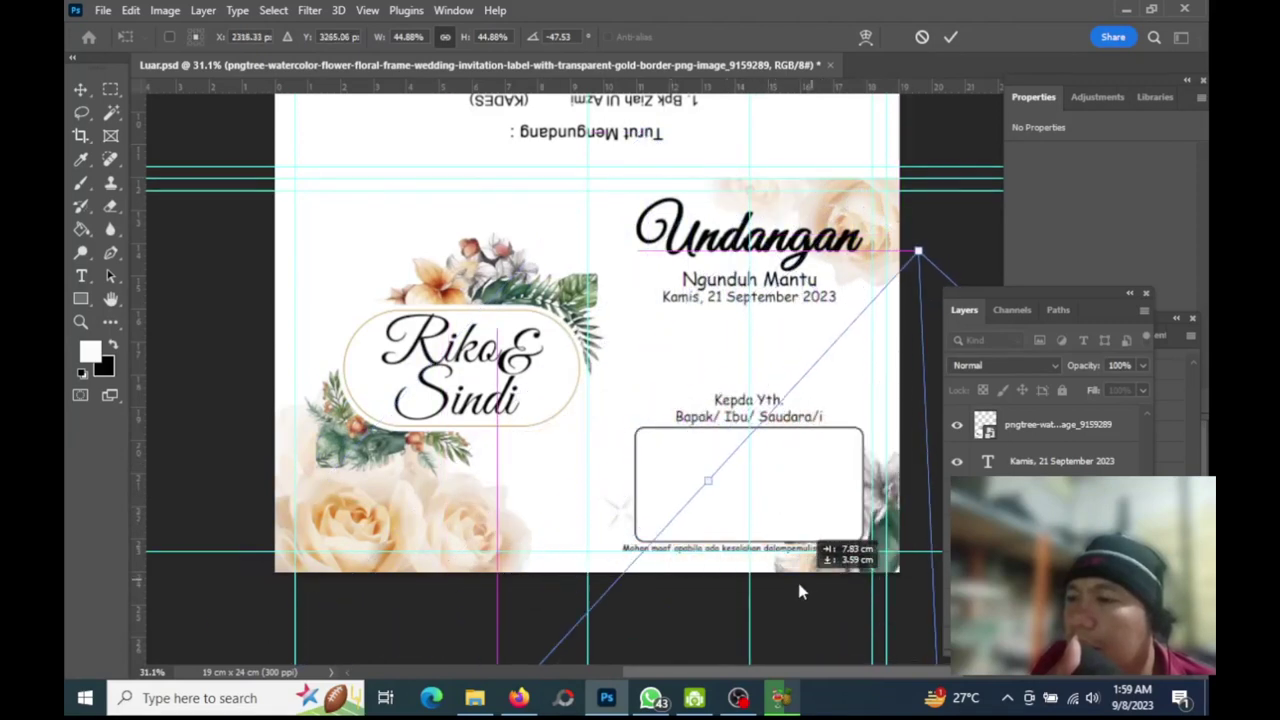
pyautogui.moveTo(812, 577); pyautogui.dragTo(771, 609)
pyautogui.moveTo(875, 281)
pyautogui.mouseDown()
pyautogui.moveTo(805, 240)
pyautogui.moveTo(780, 268)
pyautogui.mouseUp()
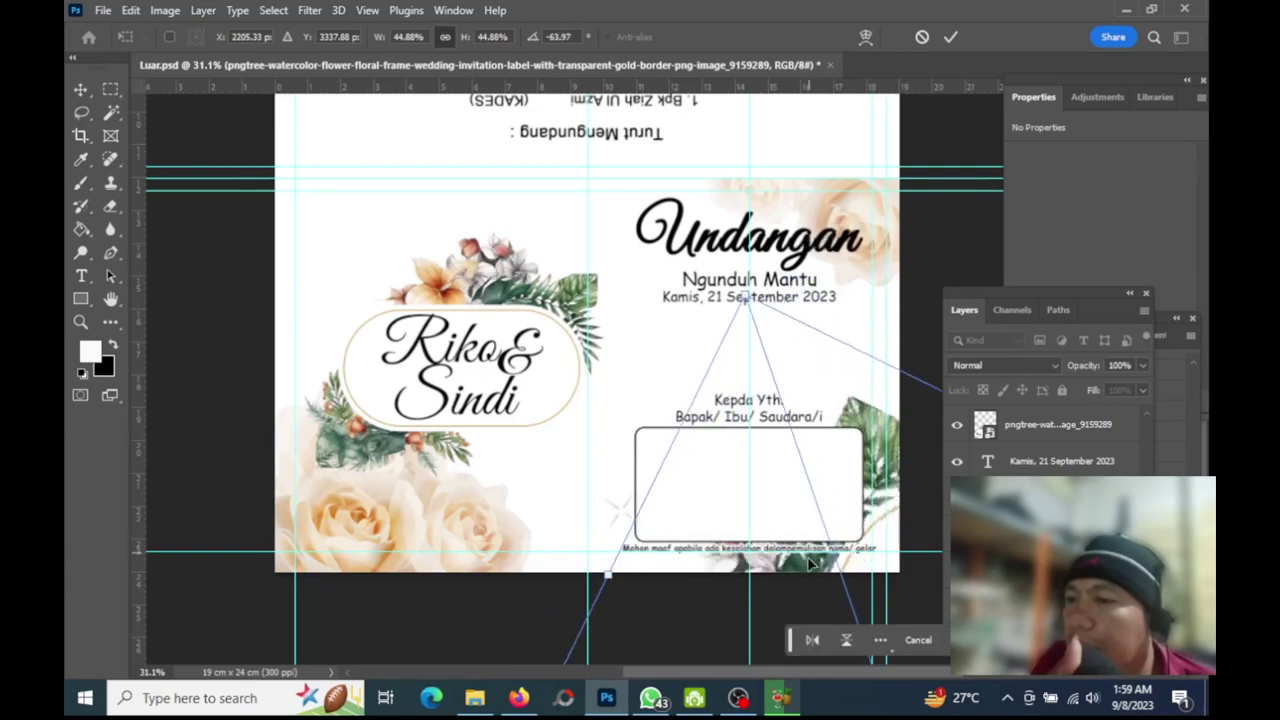
pyautogui.moveTo(813, 565)
pyautogui.mouseDown()
pyautogui.moveTo(831, 628)
pyautogui.moveTo(825, 603)
pyautogui.mouseUp()
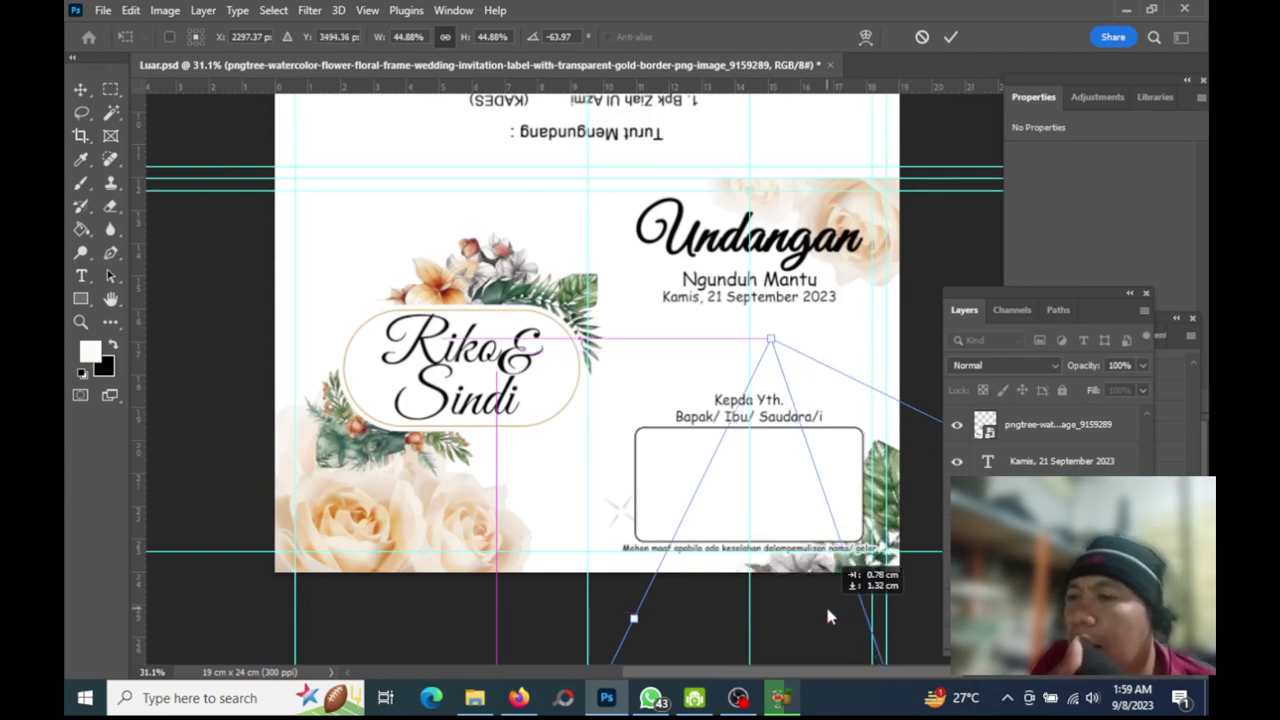
pyautogui.click(948, 37)
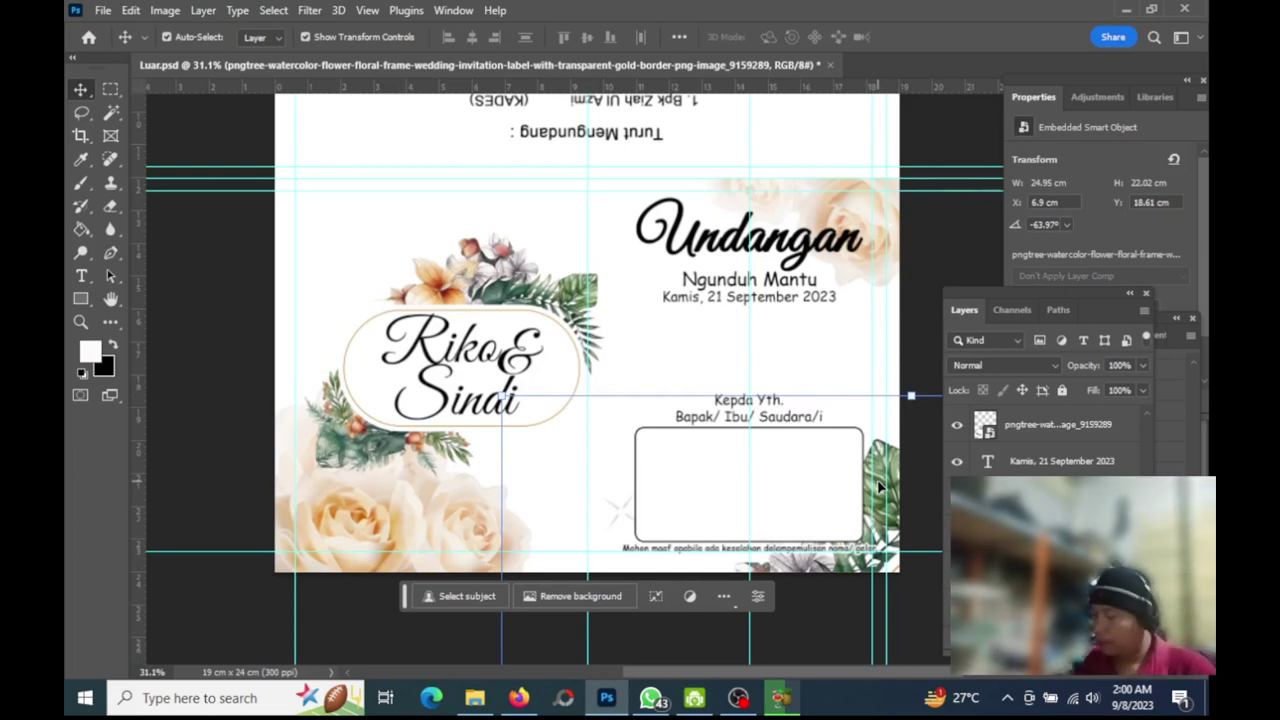
# Duplicate the floral frame layer and move the copy to the upper-left corner
pyautogui.hotkey('ctrl', 'j')
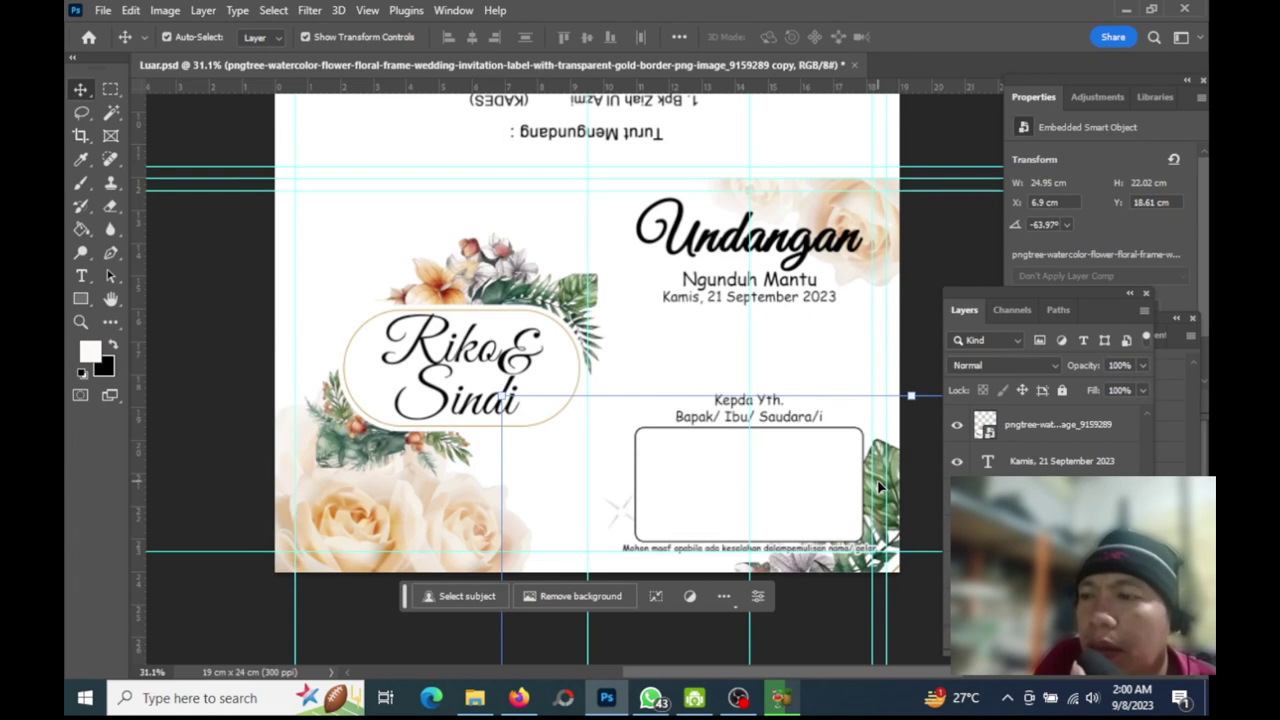
pyautogui.moveTo(880, 487)
pyautogui.mouseDown()
pyautogui.moveTo(428, 236)
pyautogui.moveTo(445, 199)
pyautogui.mouseUp()
pyautogui.moveTo(602, 560)
pyautogui.mouseDown()
pyautogui.moveTo(487, 247)
pyautogui.moveTo(310, 200)
pyautogui.moveTo(350, 193)
pyautogui.mouseUp()
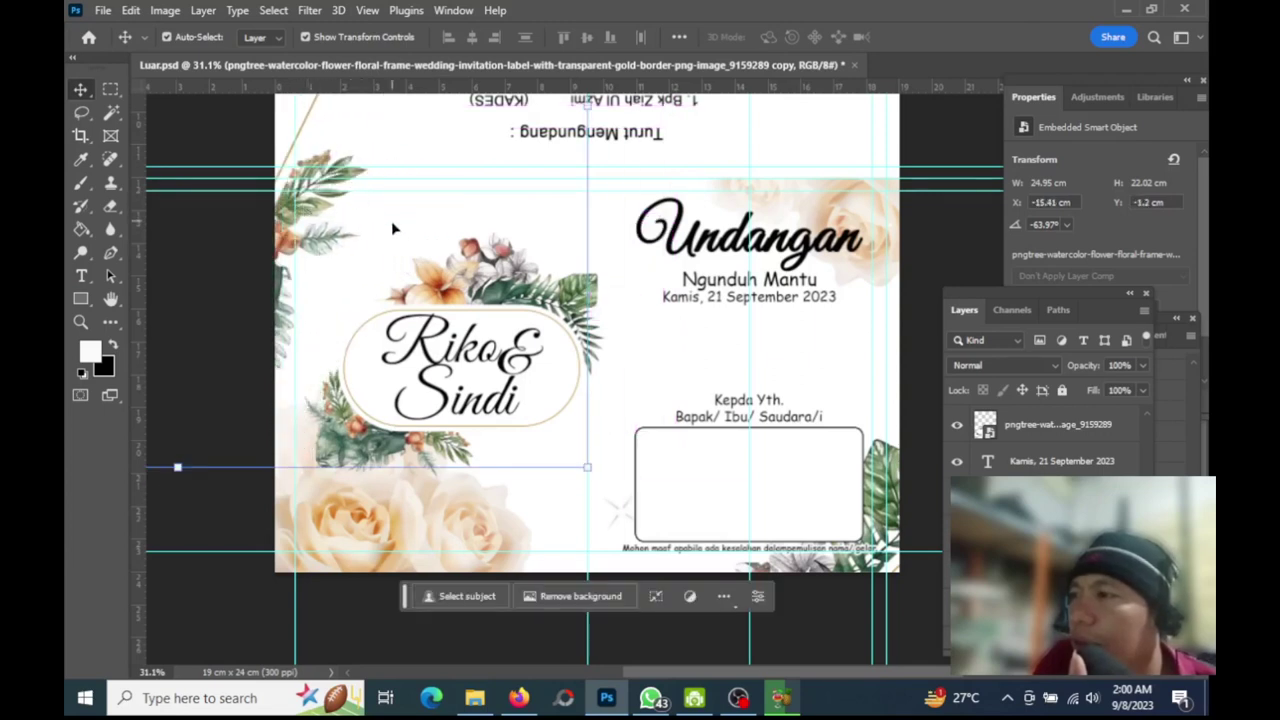
pyautogui.moveTo(606, 449)
pyautogui.mouseDown()
pyautogui.moveTo(643, 362)
pyautogui.moveTo(469, 468)
pyautogui.moveTo(384, 480)
pyautogui.mouseUp()
# Rotate the copy to about -29° at 44.88% scale along the left edge
pyautogui.moveTo(455, 149); pyautogui.dragTo(520, 141)
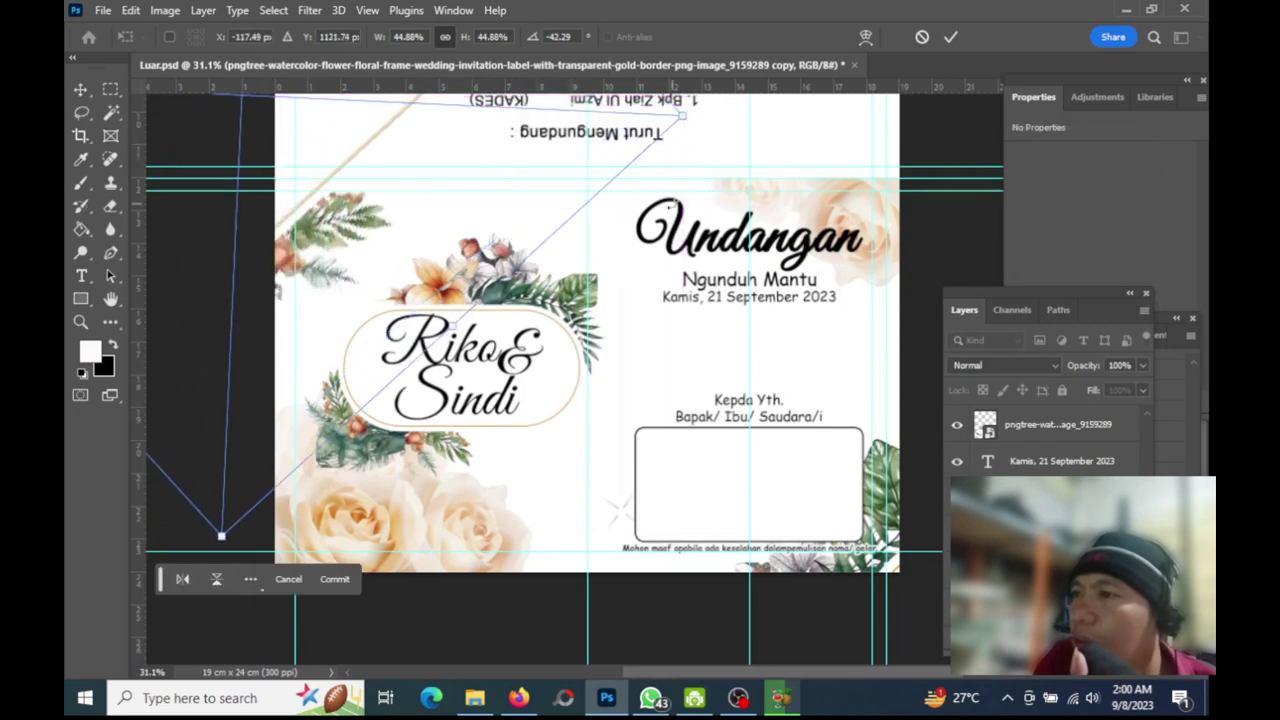
pyautogui.moveTo(584, 180); pyautogui.dragTo(489, 168)
pyautogui.moveTo(412, 143)
pyautogui.mouseDown()
pyautogui.moveTo(422, 117)
pyautogui.moveTo(394, 125)
pyautogui.mouseUp()
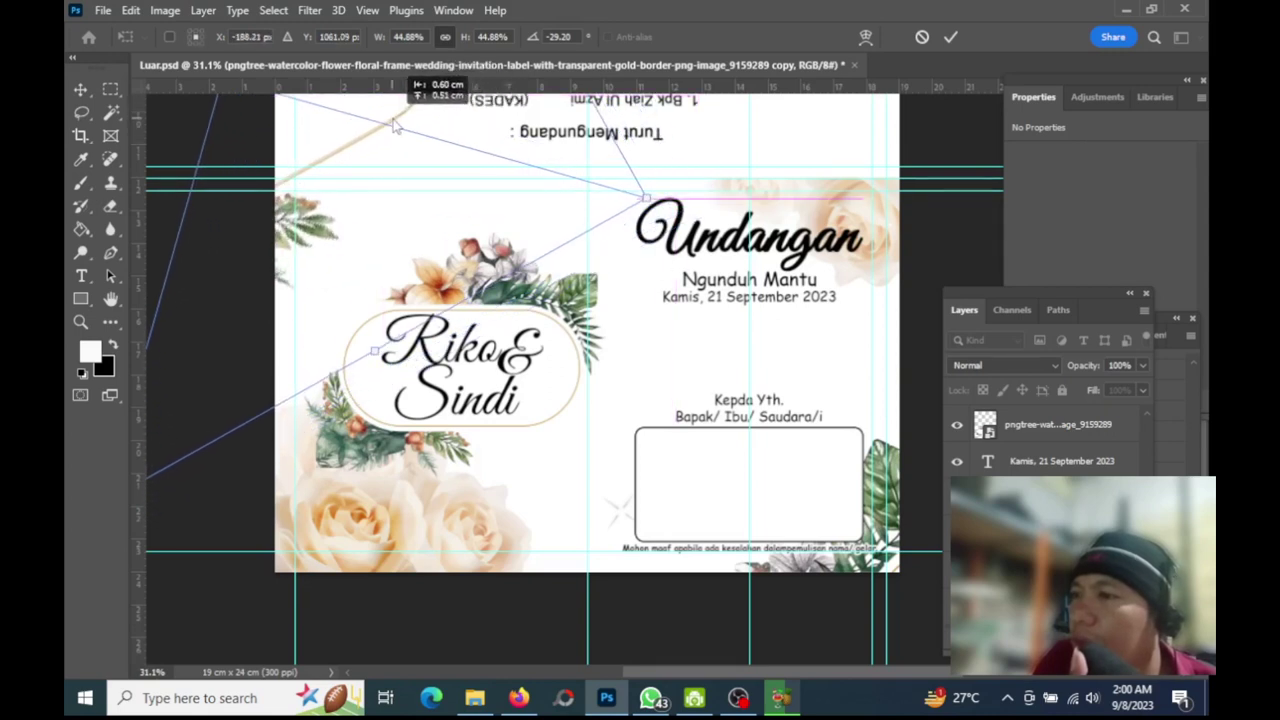
pyautogui.moveTo(394, 125); pyautogui.dragTo(406, 121)
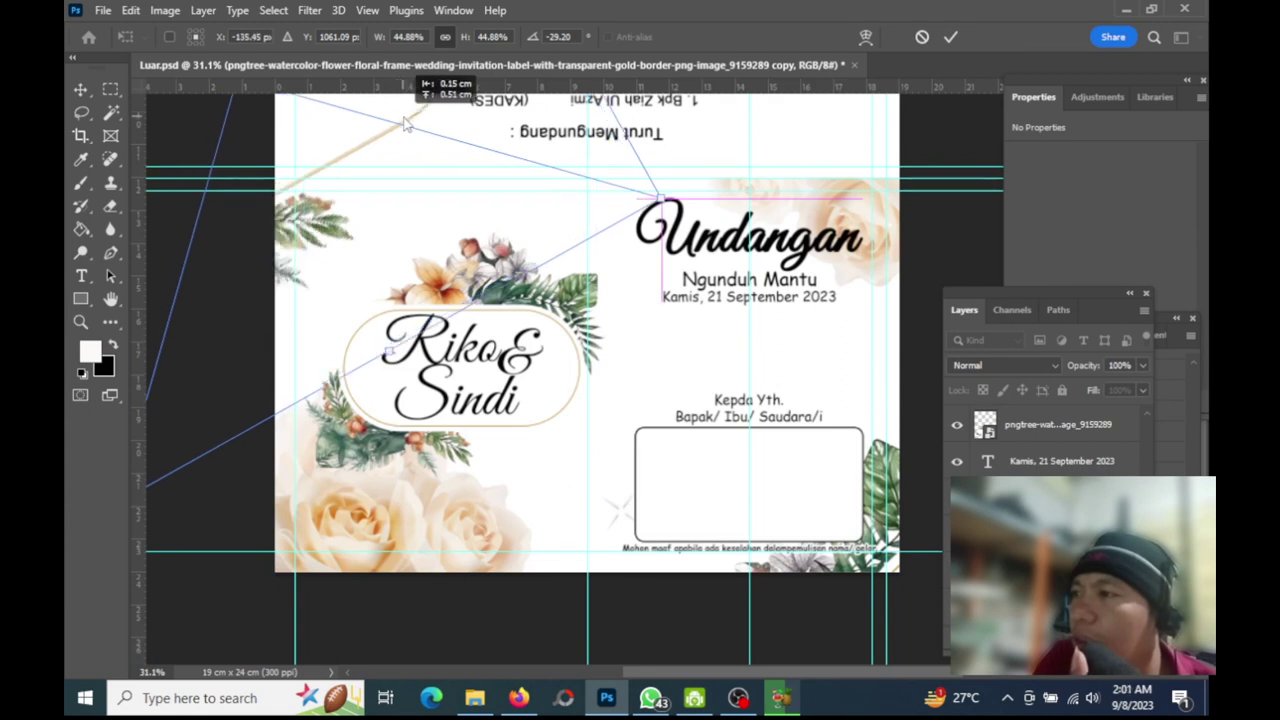
pyautogui.scroll(5, 432, 240)
pyautogui.scroll(3, 432, 240)
pyautogui.scroll(2, 432, 240)
pyautogui.scroll(1, 432, 240)
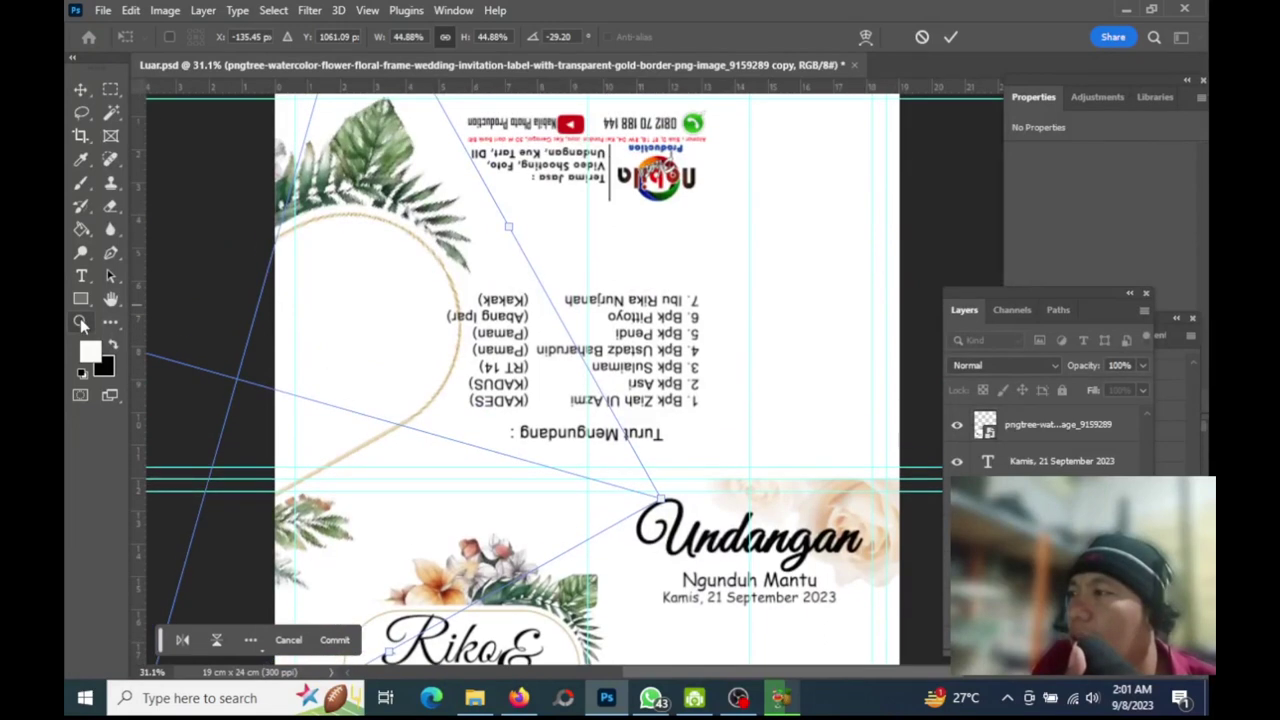
# Commit the copied frame, zoom to the page, and select the back panel's left strip
pyautogui.click(949, 37)
pyautogui.click(82, 321)
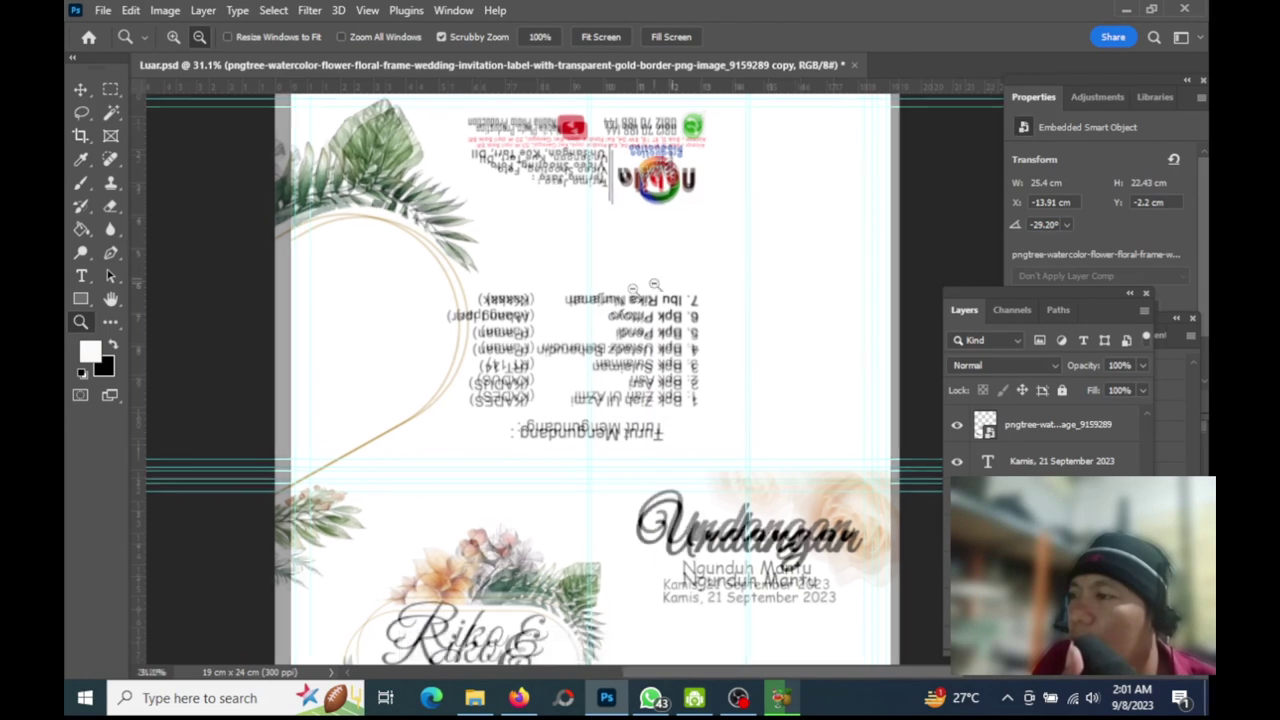
pyautogui.keyDown('alt'); pyautogui.click(632, 290); pyautogui.keyUp('alt')
pyautogui.click(632, 290)
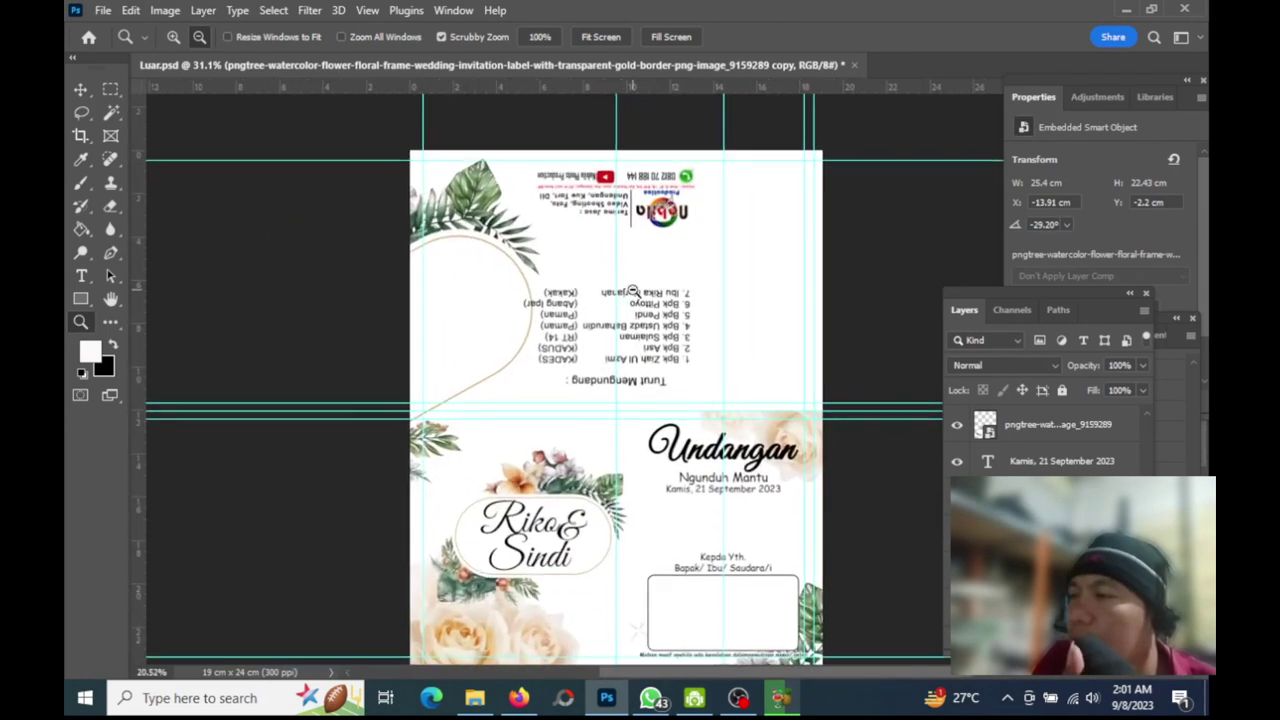
pyautogui.click(112, 90)
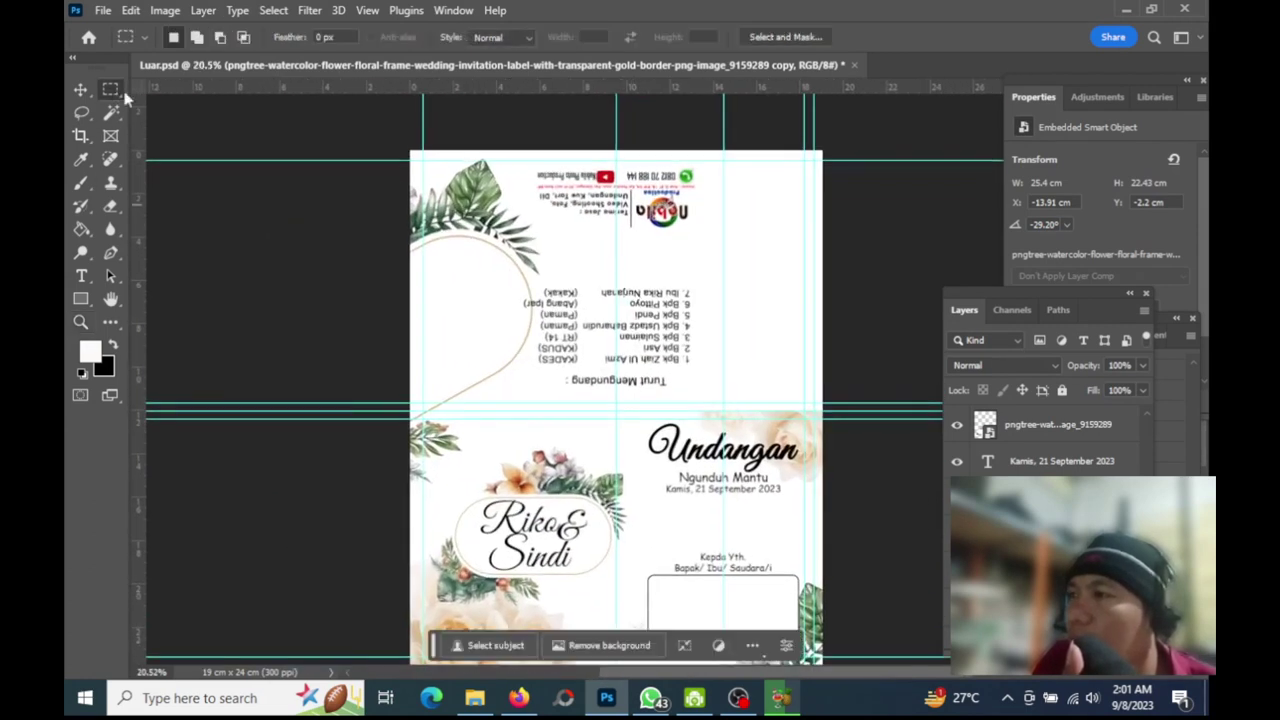
pyautogui.moveTo(408, 141)
pyautogui.mouseDown()
pyautogui.moveTo(448, 408)
pyautogui.moveTo(582, 433)
pyautogui.mouseUp()
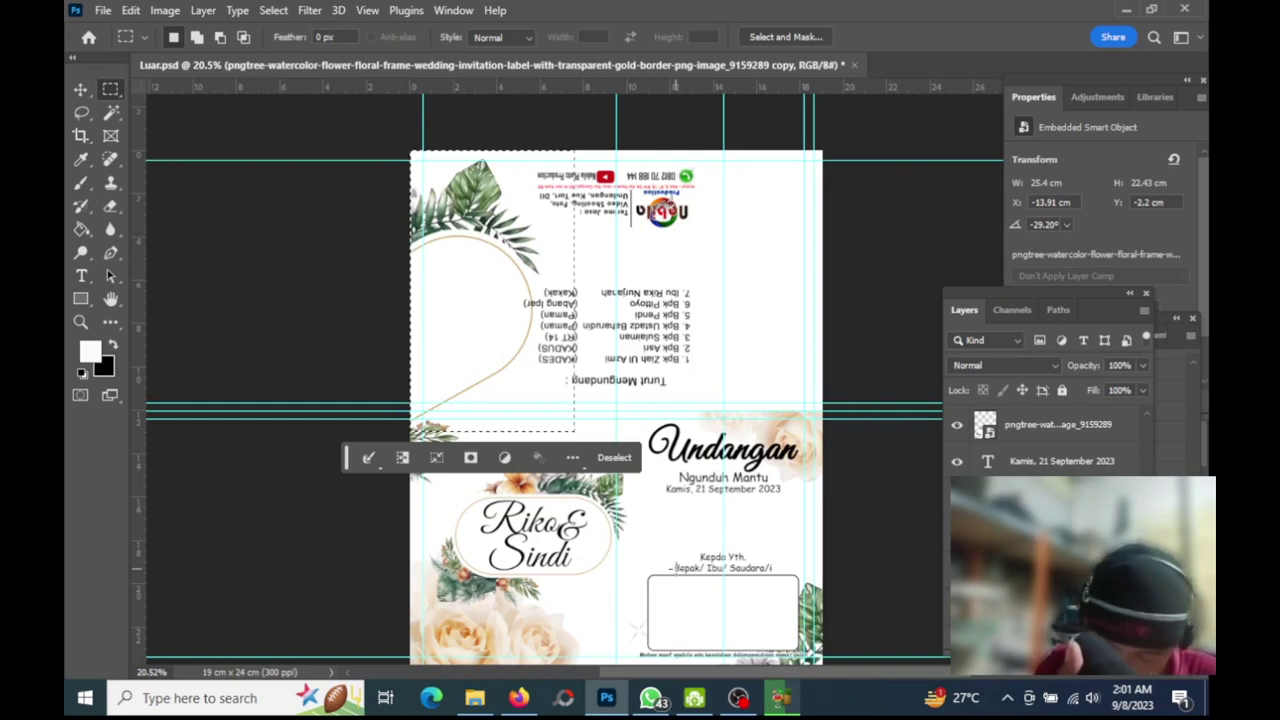
pyautogui.press('Delete')
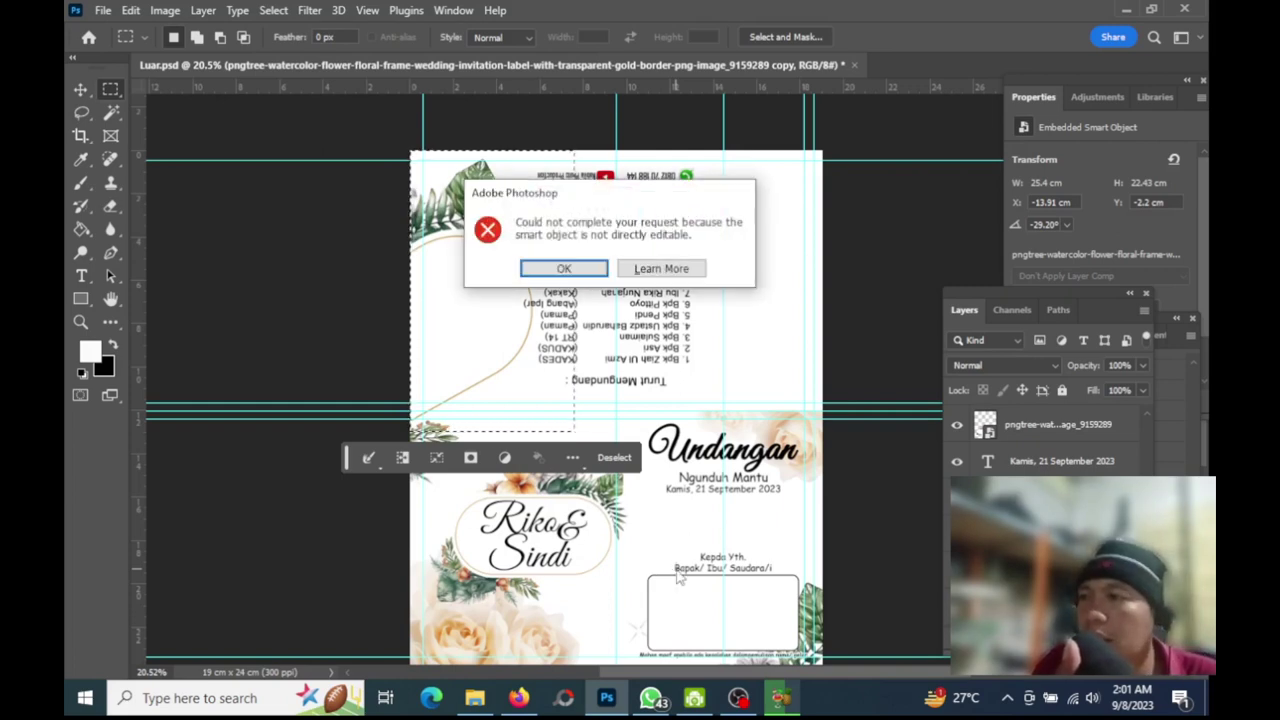
pyautogui.click(586, 270)
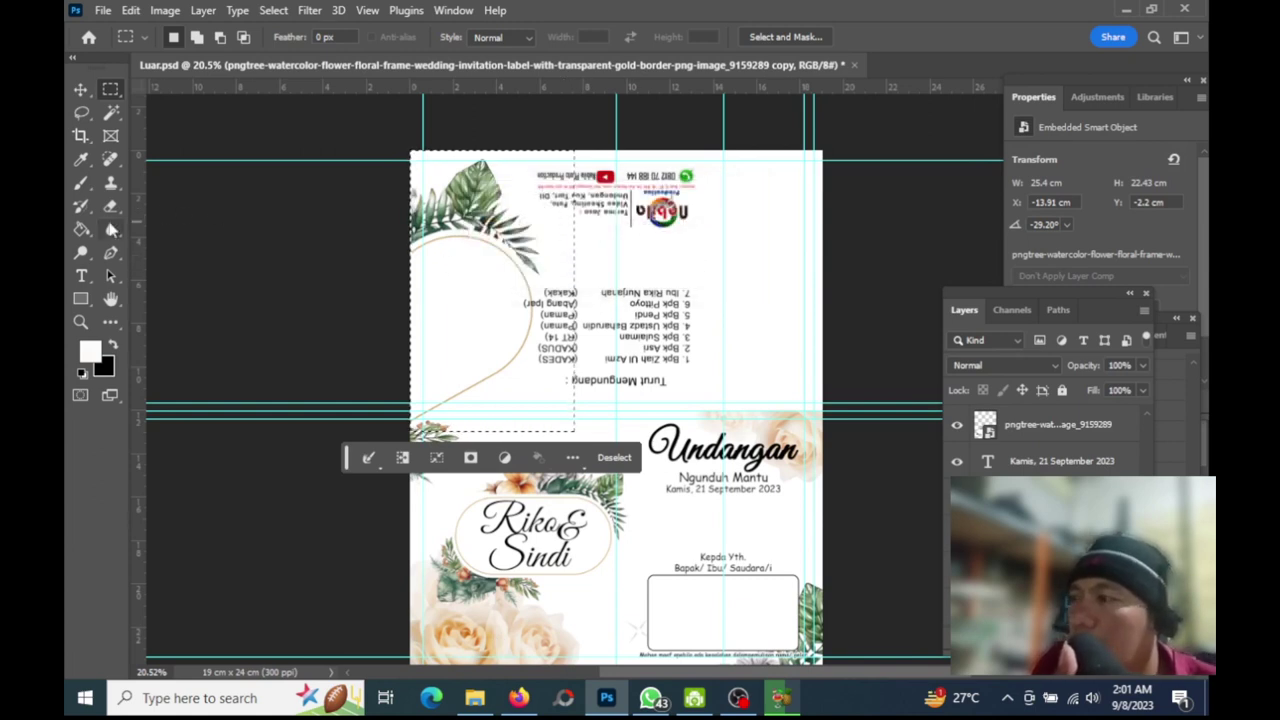
# Rasterize the copied frame layer, delete its artwork inside the strip, and deselect
pyautogui.click(118, 209)
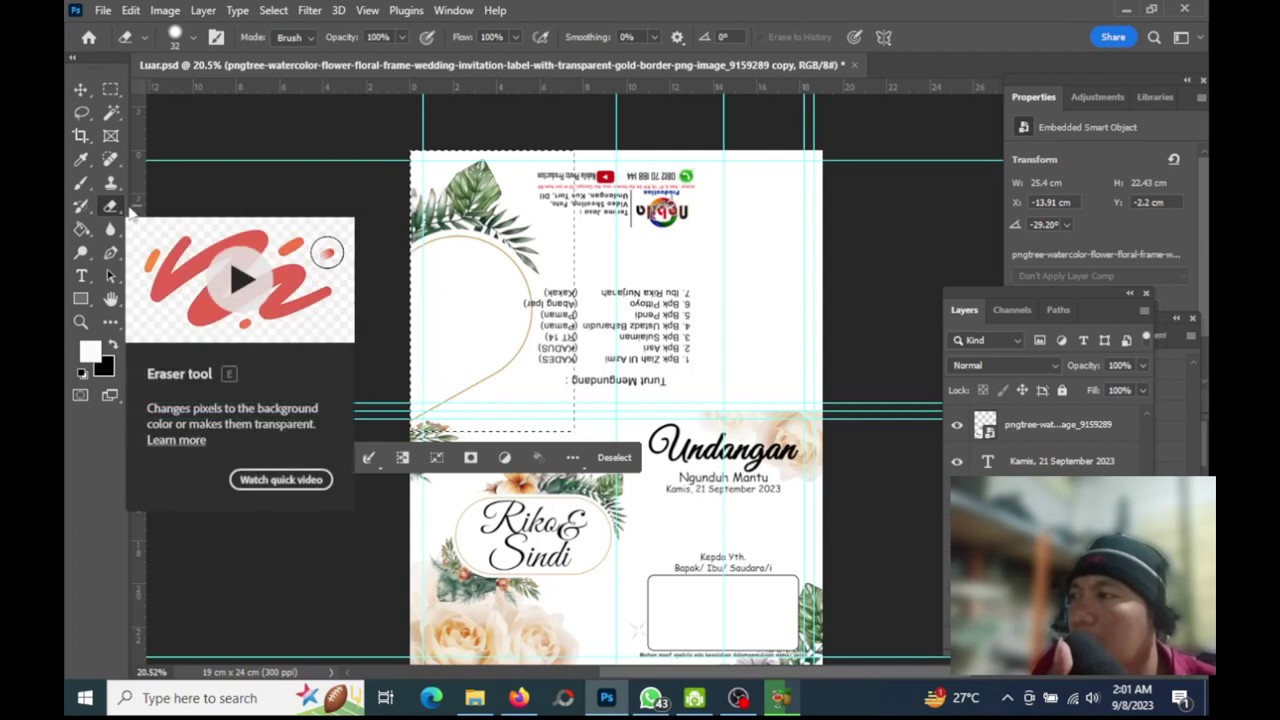
pyautogui.click(467, 213)
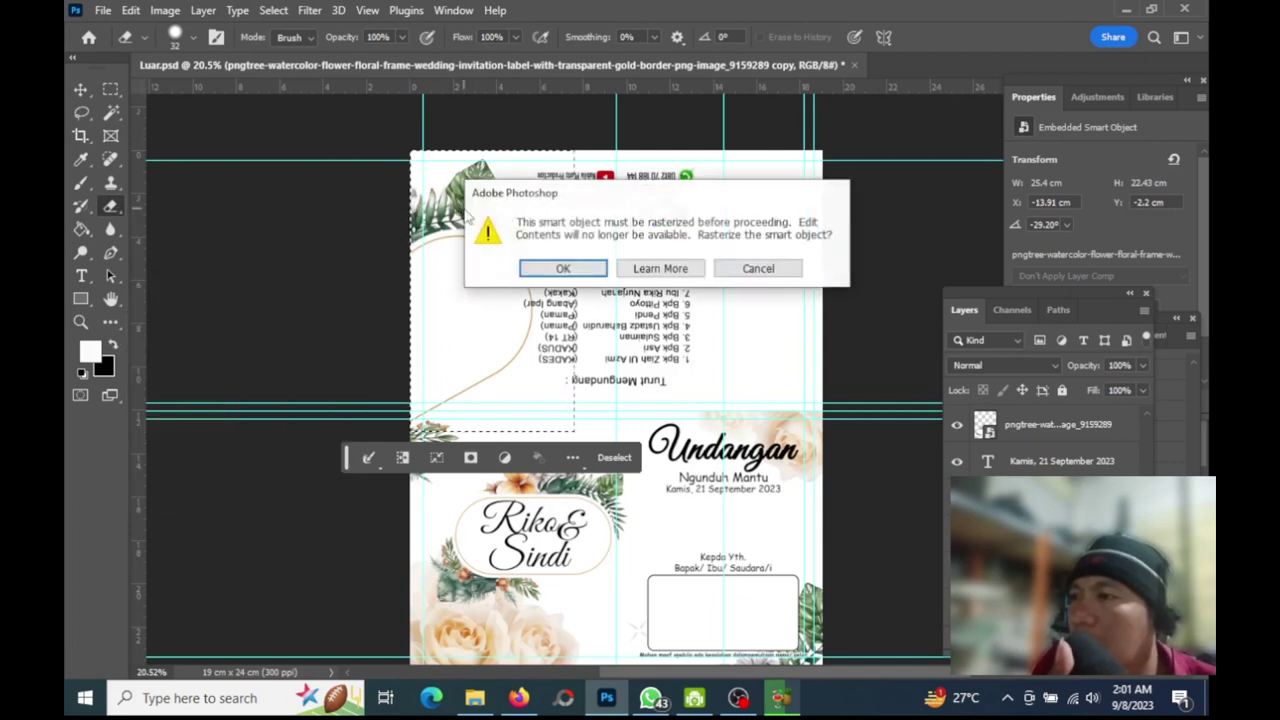
pyautogui.click(583, 272)
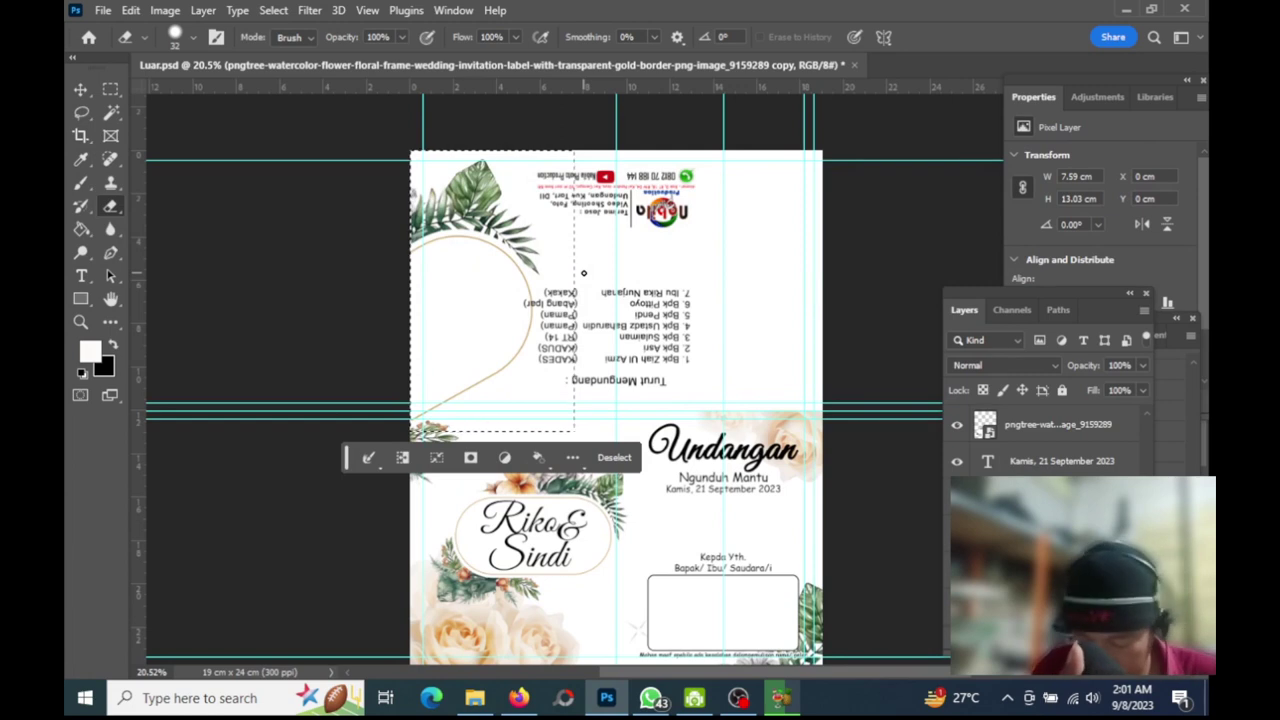
pyautogui.press('Delete')
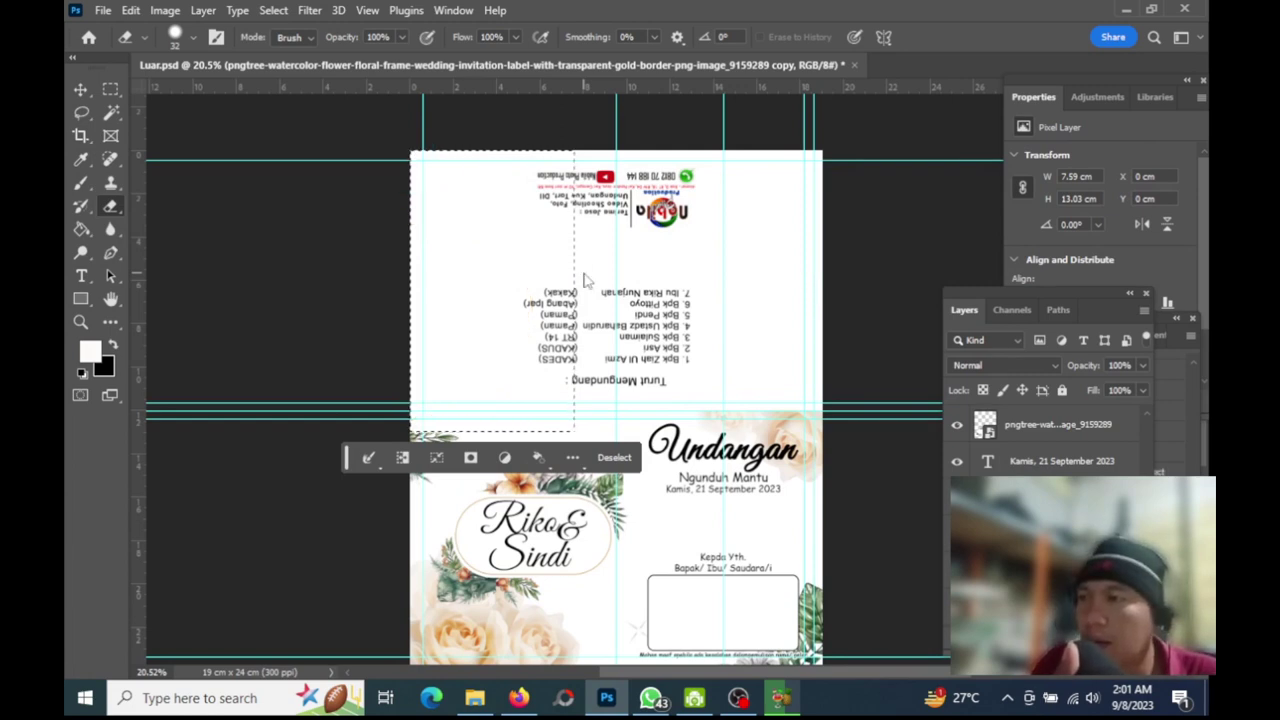
pyautogui.click(81, 111)
pyautogui.click(285, 262)
pyautogui.scroll(-5, 495, 500)
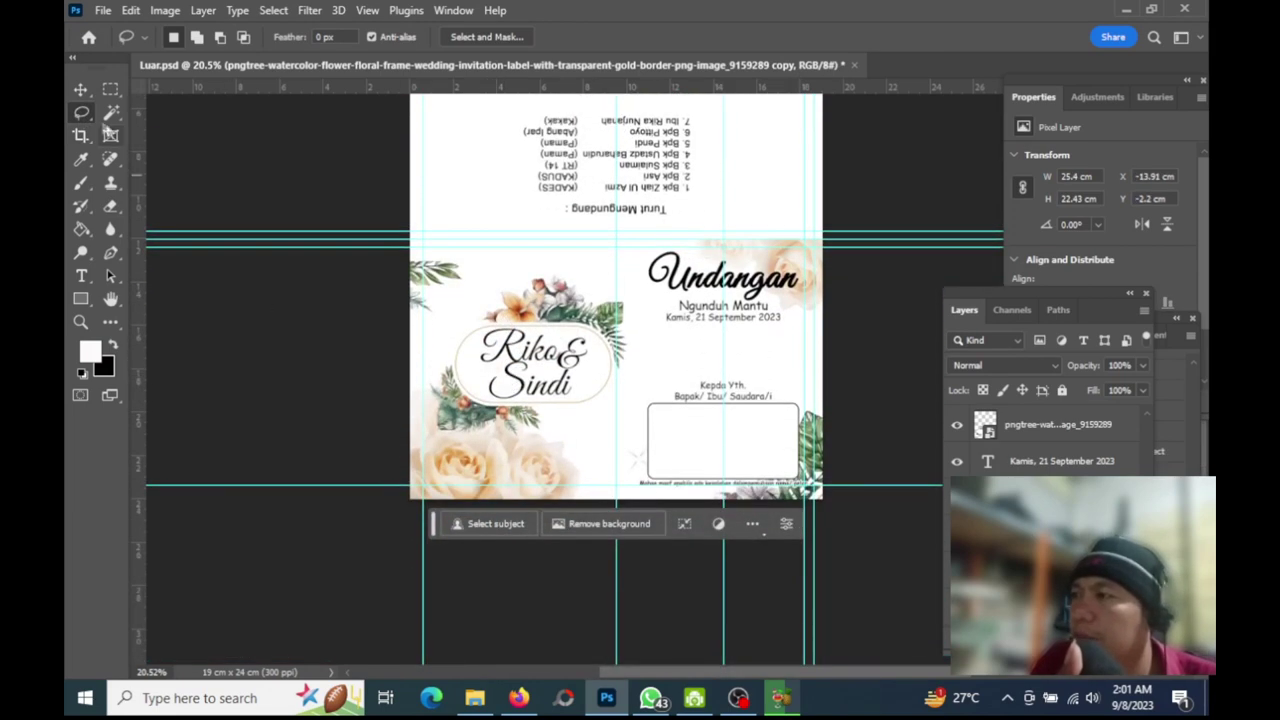
pyautogui.click(80, 321)
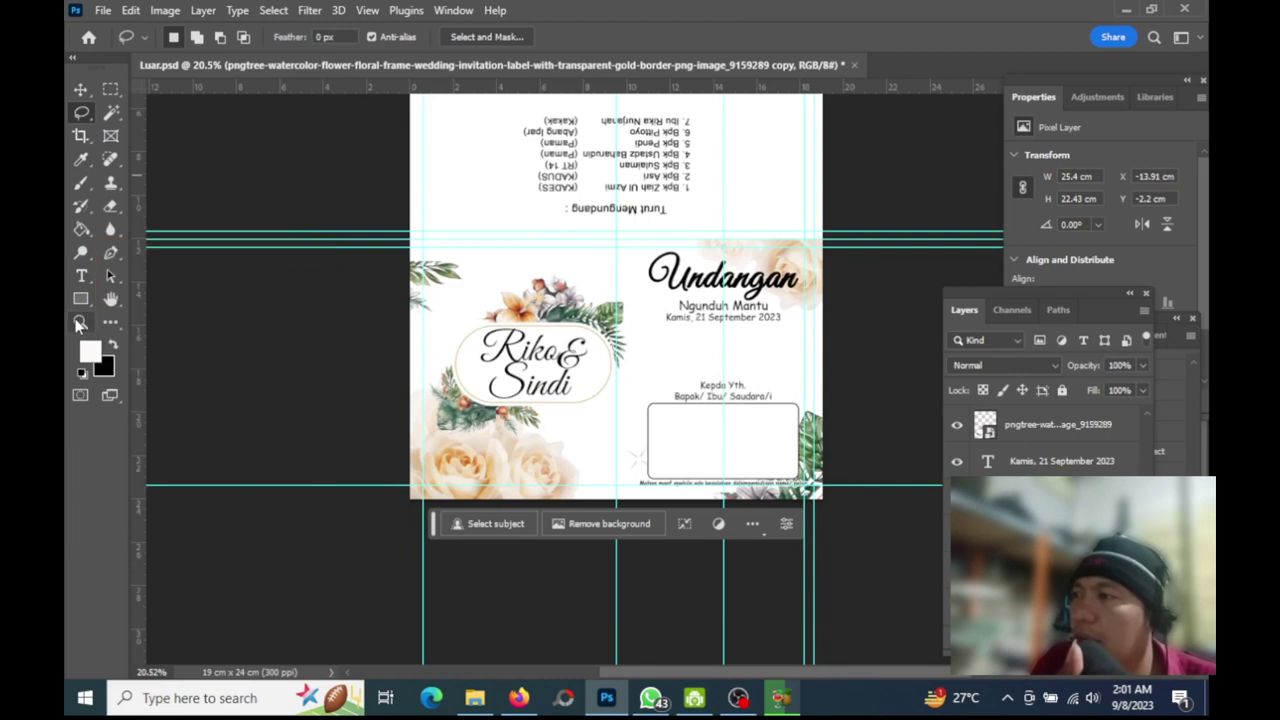
pyautogui.moveTo(482, 278)
pyautogui.mouseDown()
pyautogui.moveTo(540, 257)
pyautogui.moveTo(417, 262)
pyautogui.mouseUp()
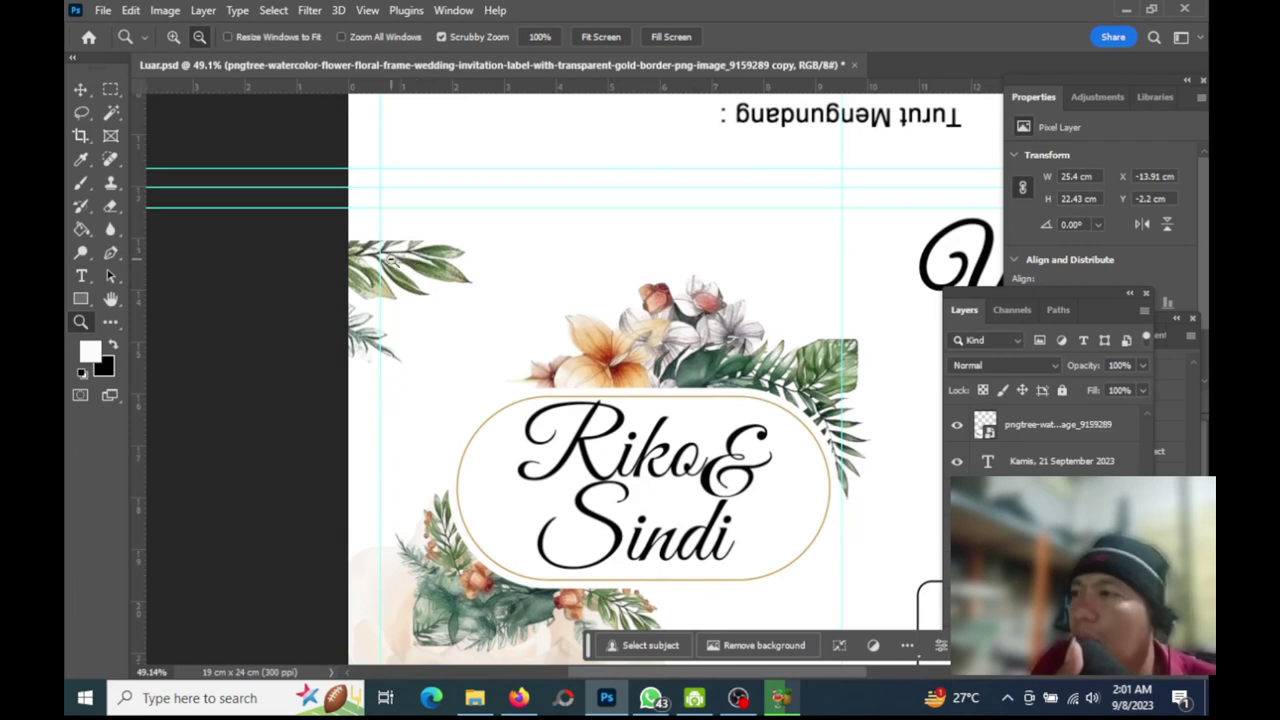
pyautogui.moveTo(513, 343)
pyautogui.mouseDown()
pyautogui.moveTo(540, 326)
pyautogui.moveTo(552, 370)
pyautogui.mouseUp()
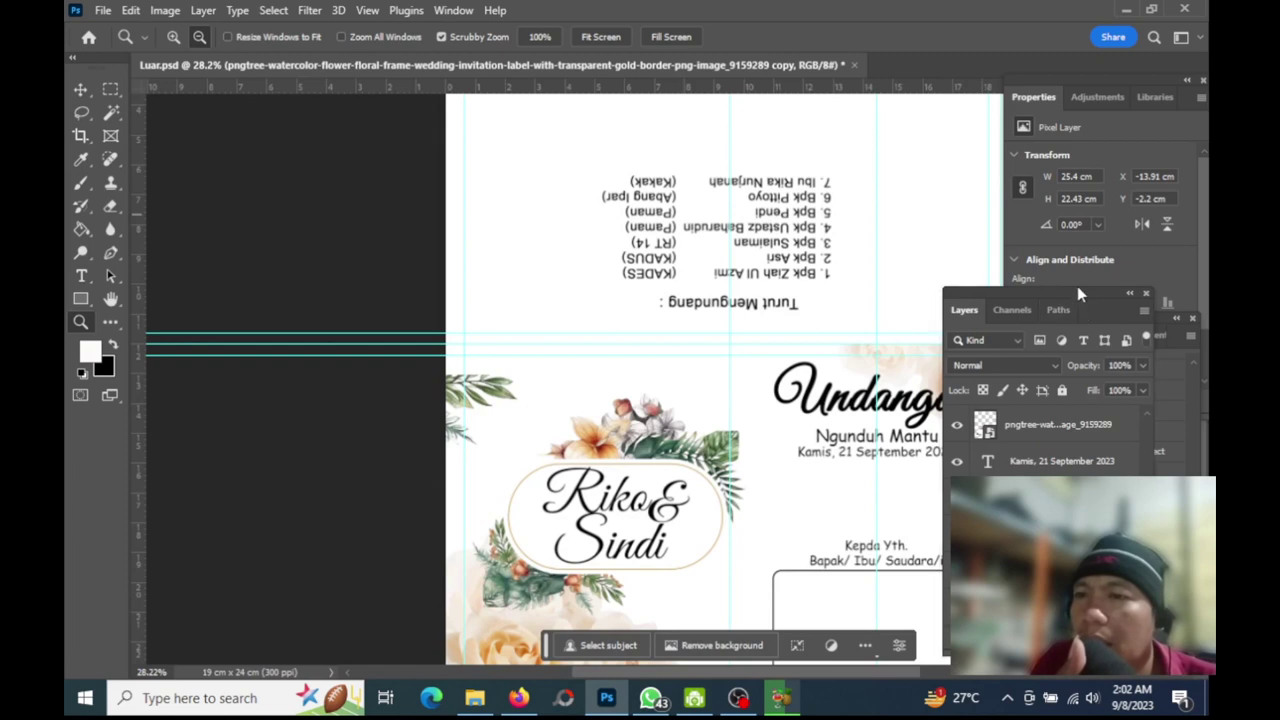
# Revert to the History state before the frame was erased
pyautogui.moveTo(1077, 293); pyautogui.dragTo(1026, 375)
pyautogui.click(1016, 336)
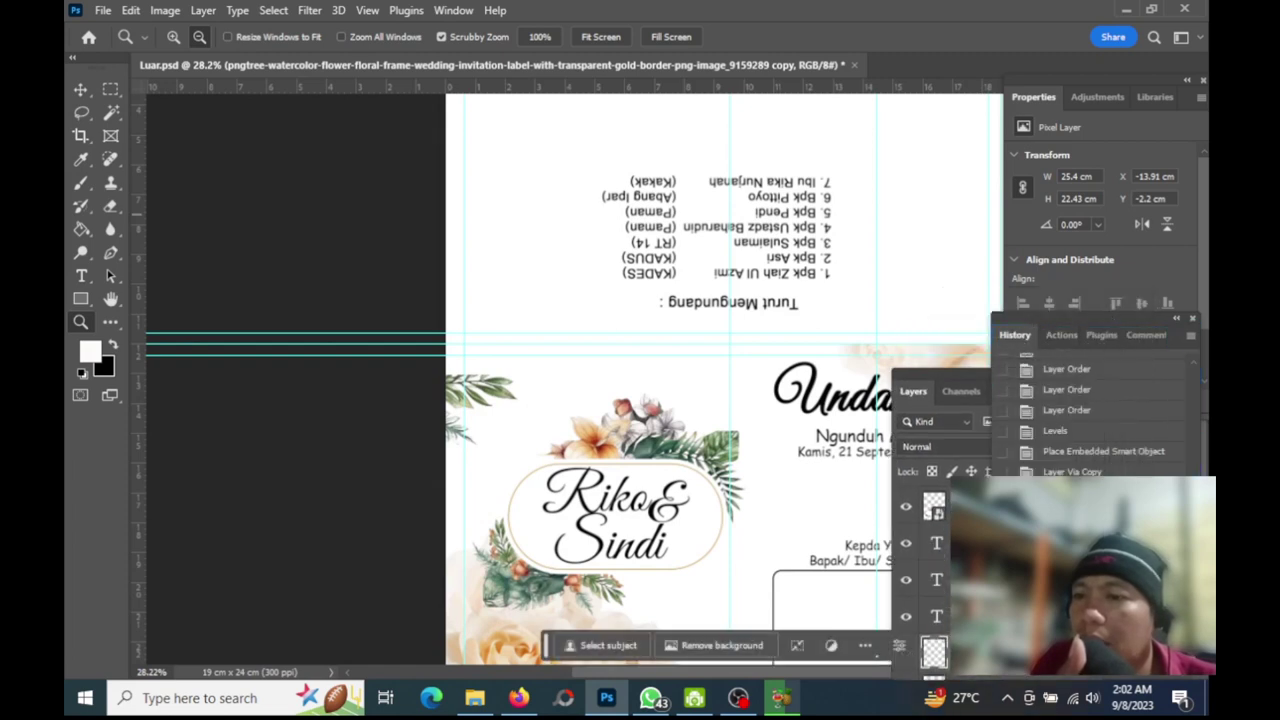
pyautogui.keyDown('ctrl'); pyautogui.click(934, 652); pyautogui.keyUp('ctrl')
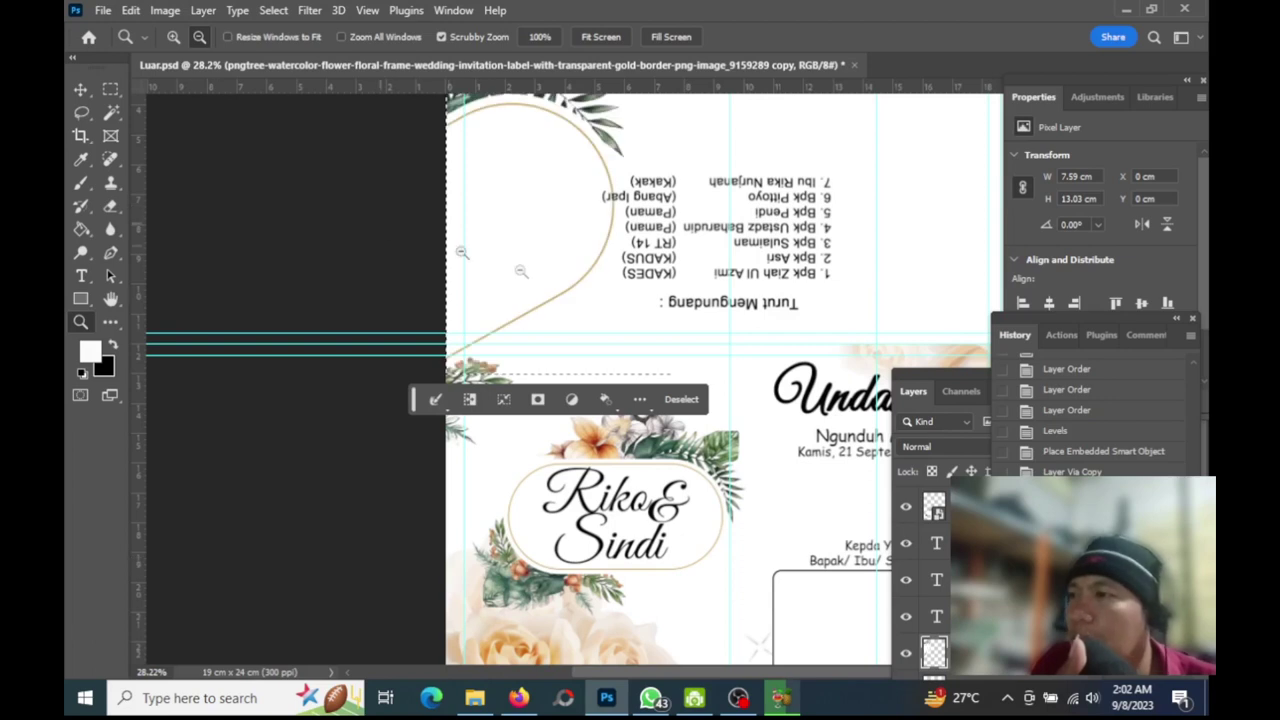
pyautogui.scroll(2, 525, 271)
pyautogui.scroll(2, 525, 271)
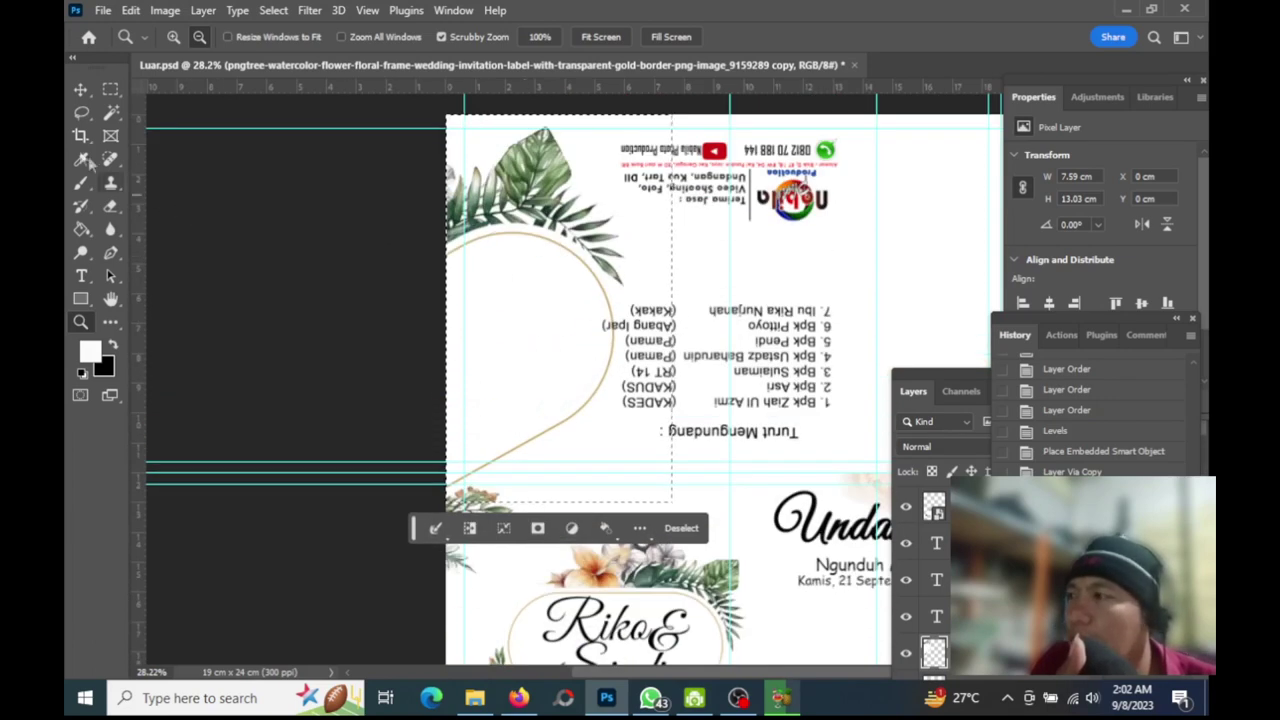
# Select a slimmer strip down to the fold left of the guest list and delete its leaves
pyautogui.click(110, 90)
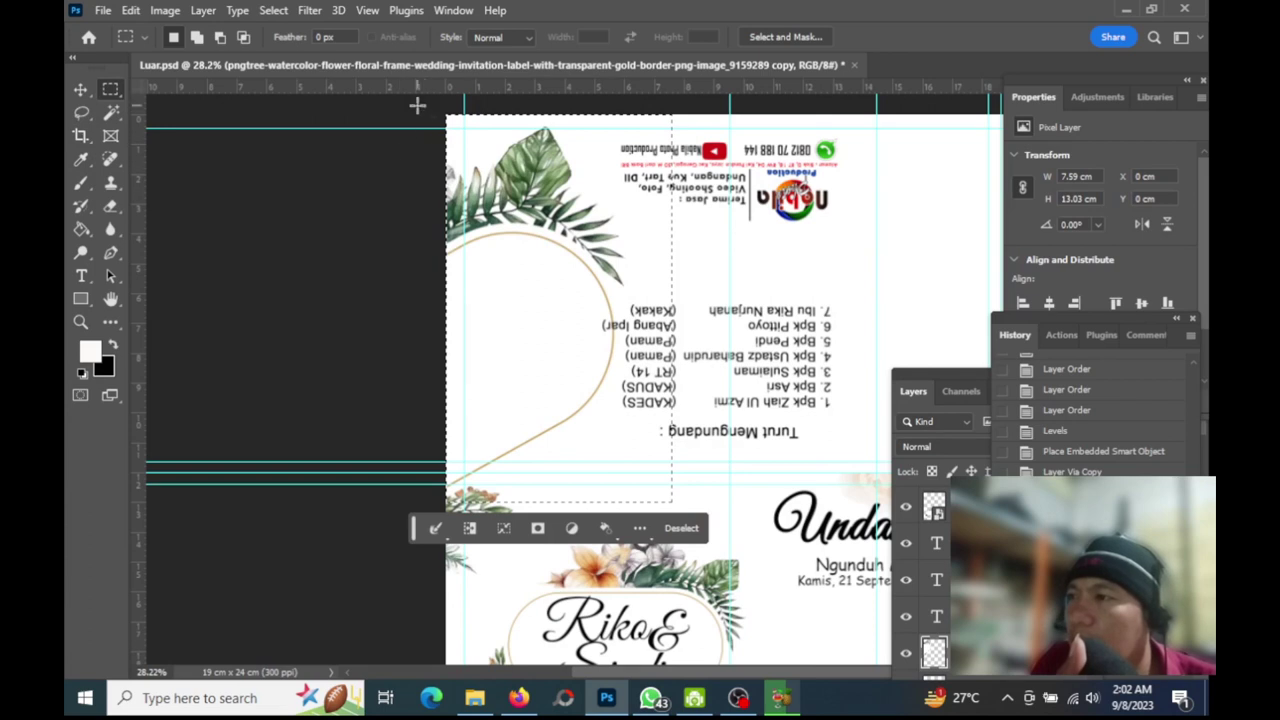
pyautogui.moveTo(417, 105)
pyautogui.mouseDown()
pyautogui.moveTo(503, 478)
pyautogui.moveTo(643, 498)
pyautogui.mouseUp()
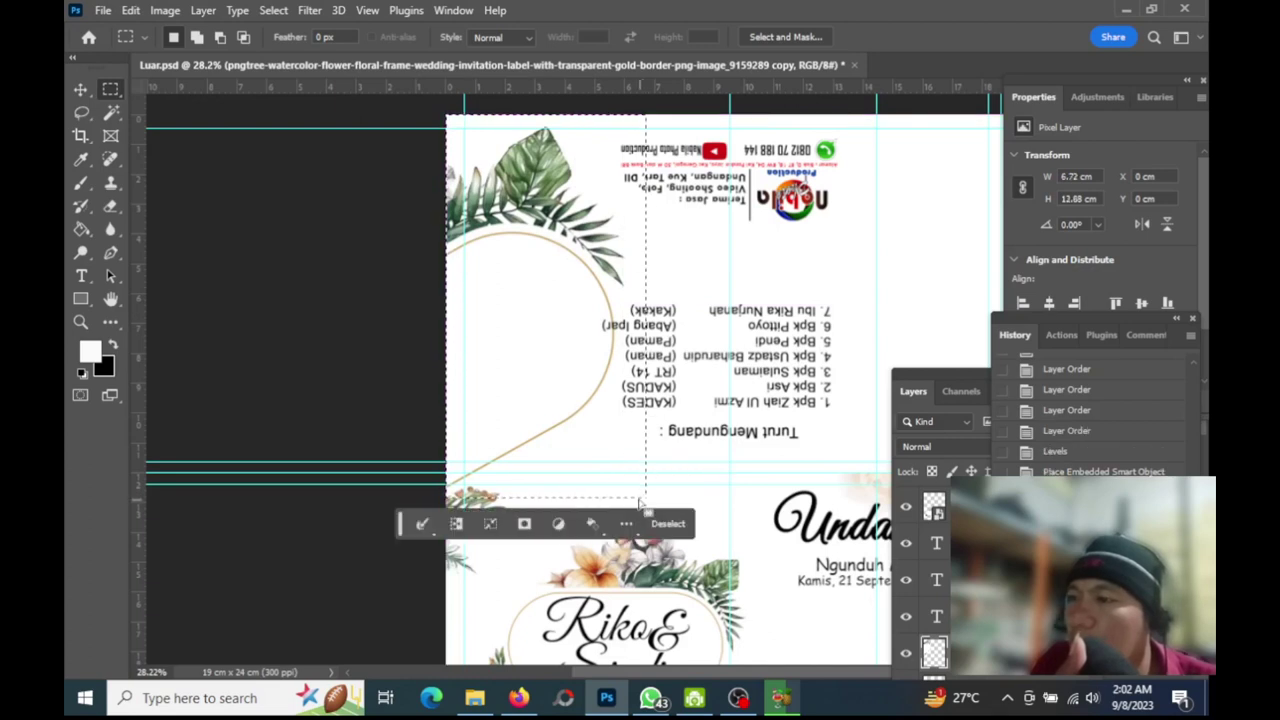
pyautogui.moveTo(431, 114); pyautogui.dragTo(532, 483)
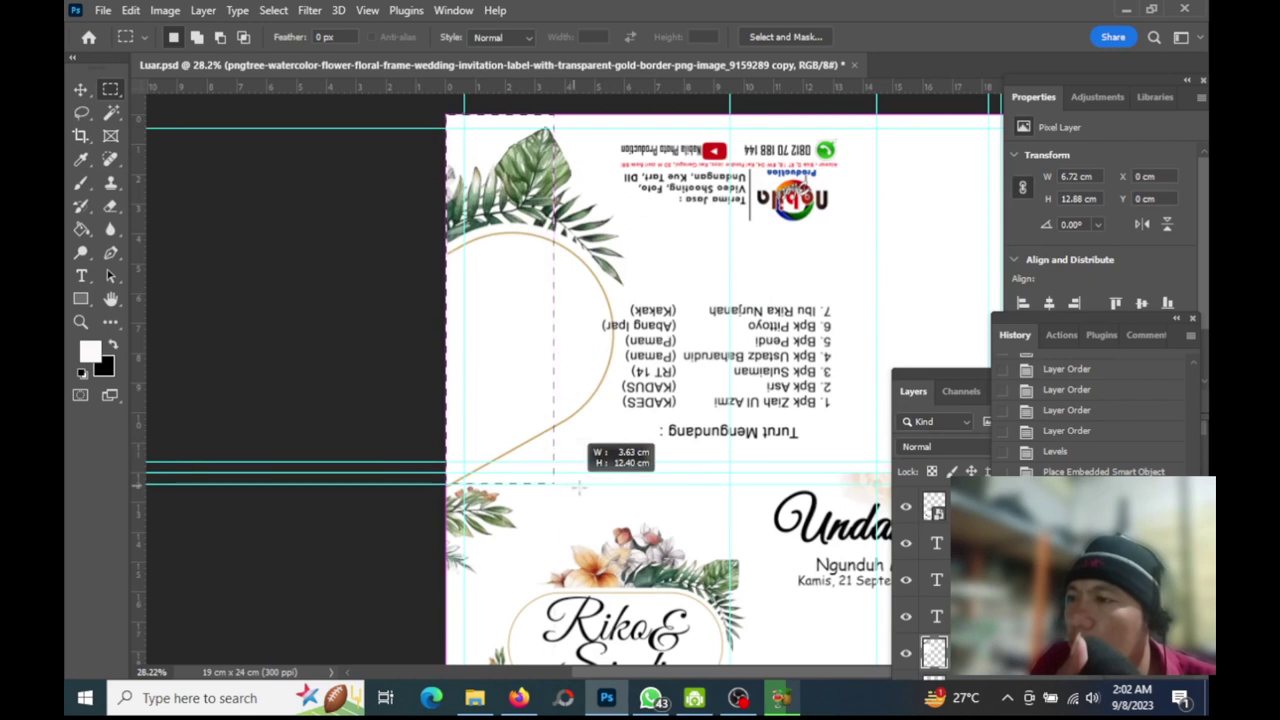
pyautogui.moveTo(532, 483); pyautogui.dragTo(631, 486)
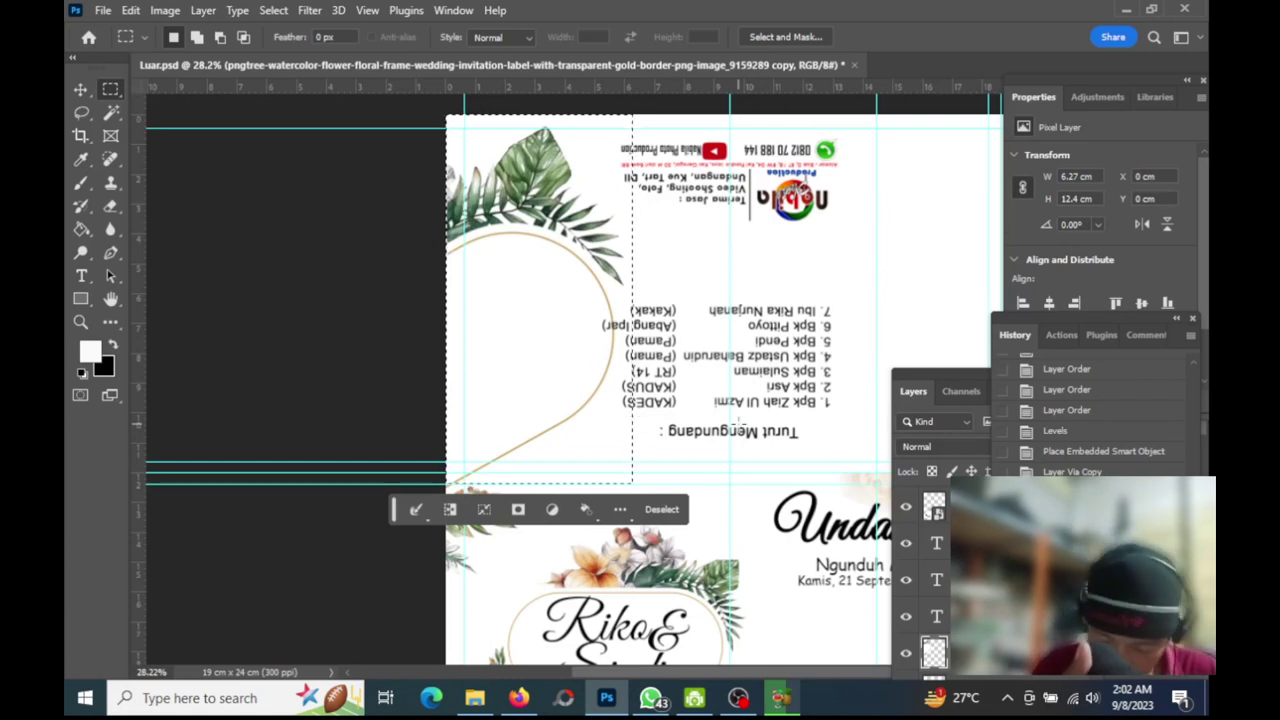
pyautogui.press('Delete')
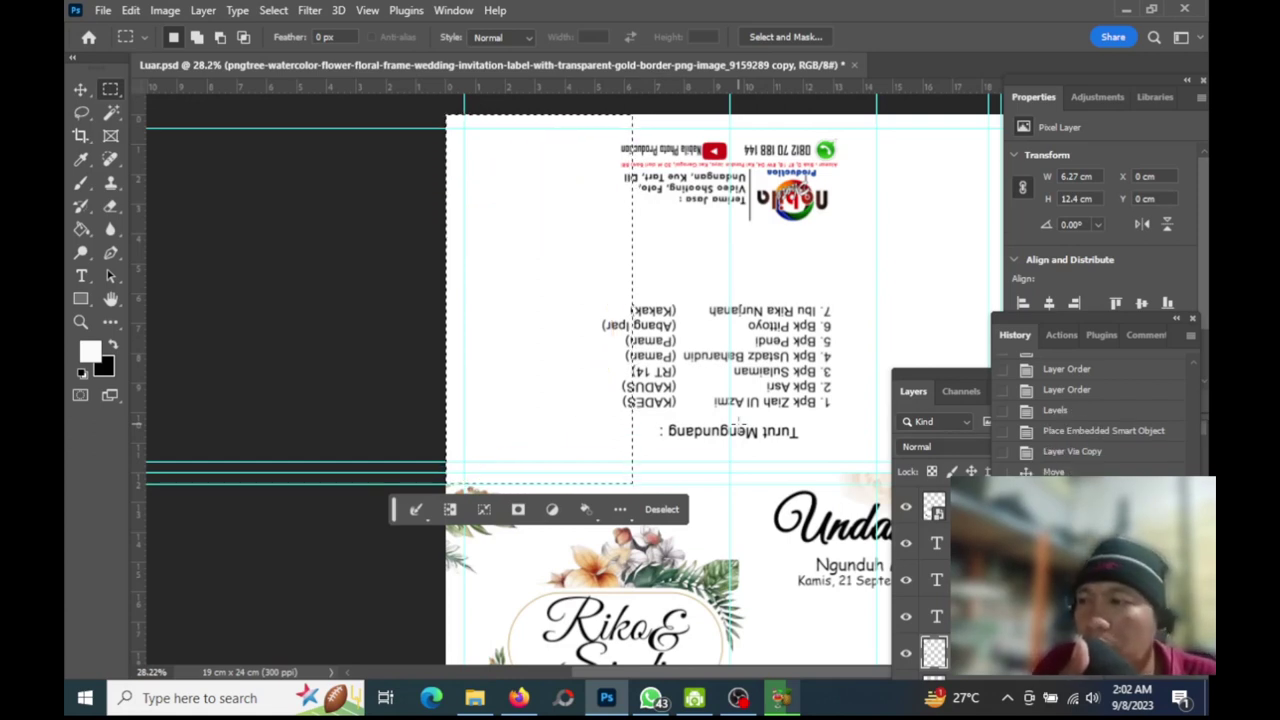
# Deselect, zoom in on the left leaf sprig and erase the leftover gold stroke above it
pyautogui.click(83, 112)
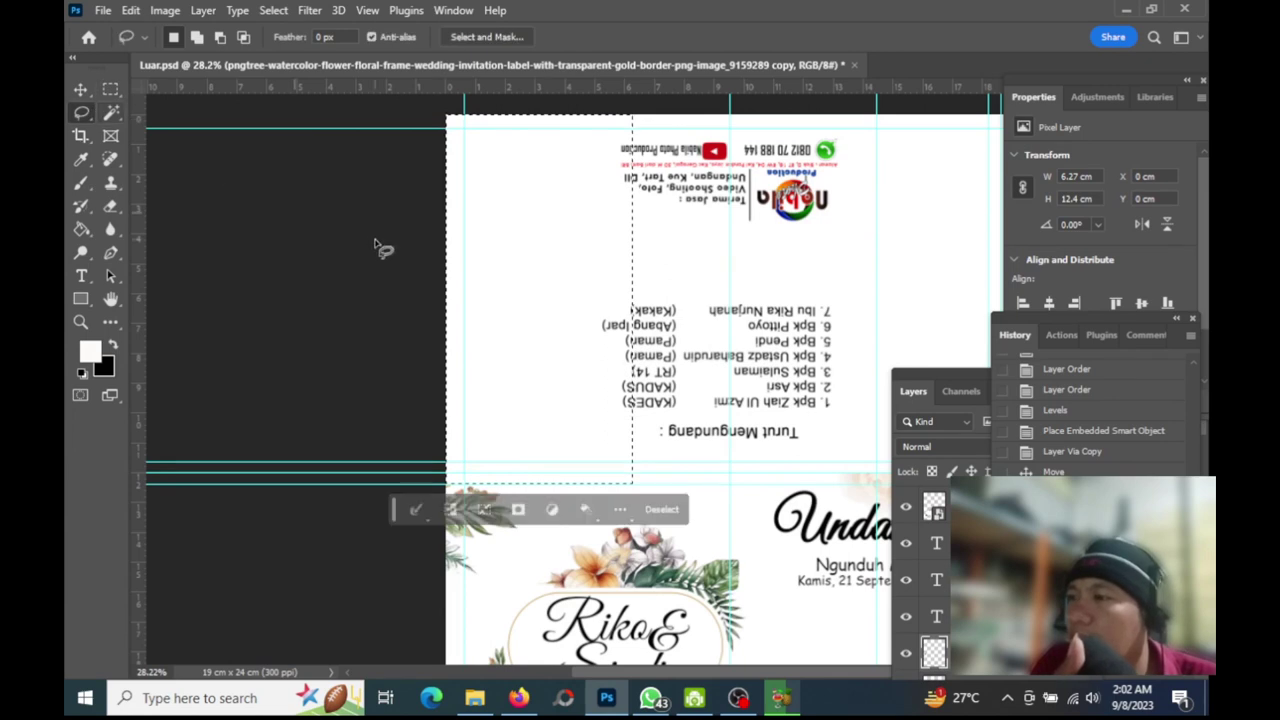
pyautogui.hotkey('ctrl', 'd')
pyautogui.scroll(-1, 330, 367)
pyautogui.click(80, 321)
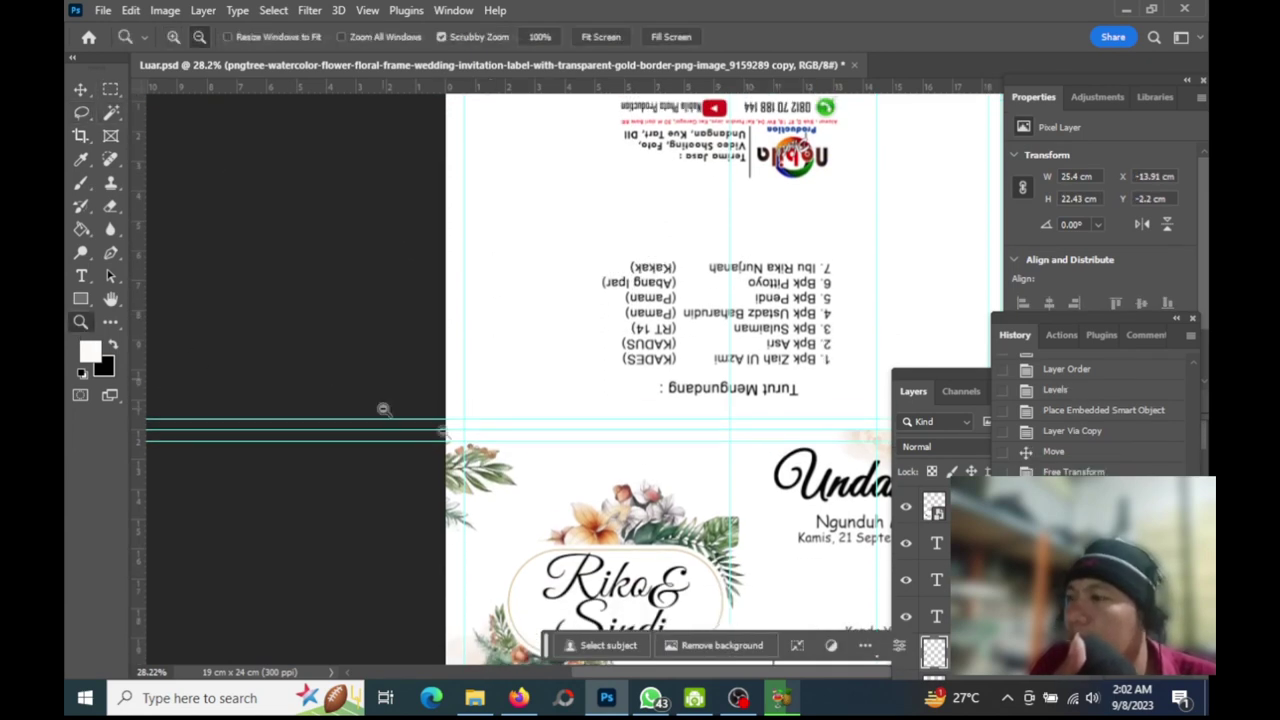
pyautogui.moveTo(549, 409); pyautogui.dragTo(611, 397)
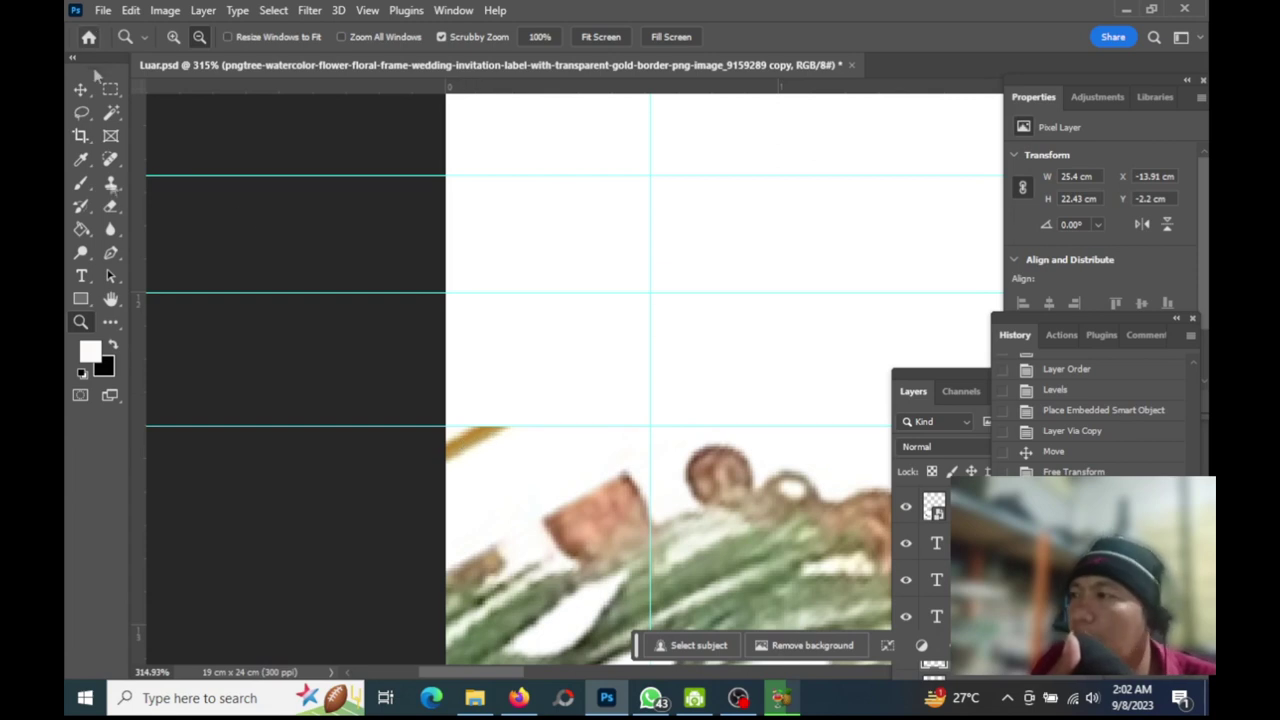
pyautogui.press('e')
pyautogui.moveTo(443, 443); pyautogui.dragTo(380, 457)
# Zoom onto the top of the leaf branch and erase the orange blob with a smaller eraser
pyautogui.press('z')
pyautogui.moveTo(502, 286); pyautogui.dragTo(428, 306)
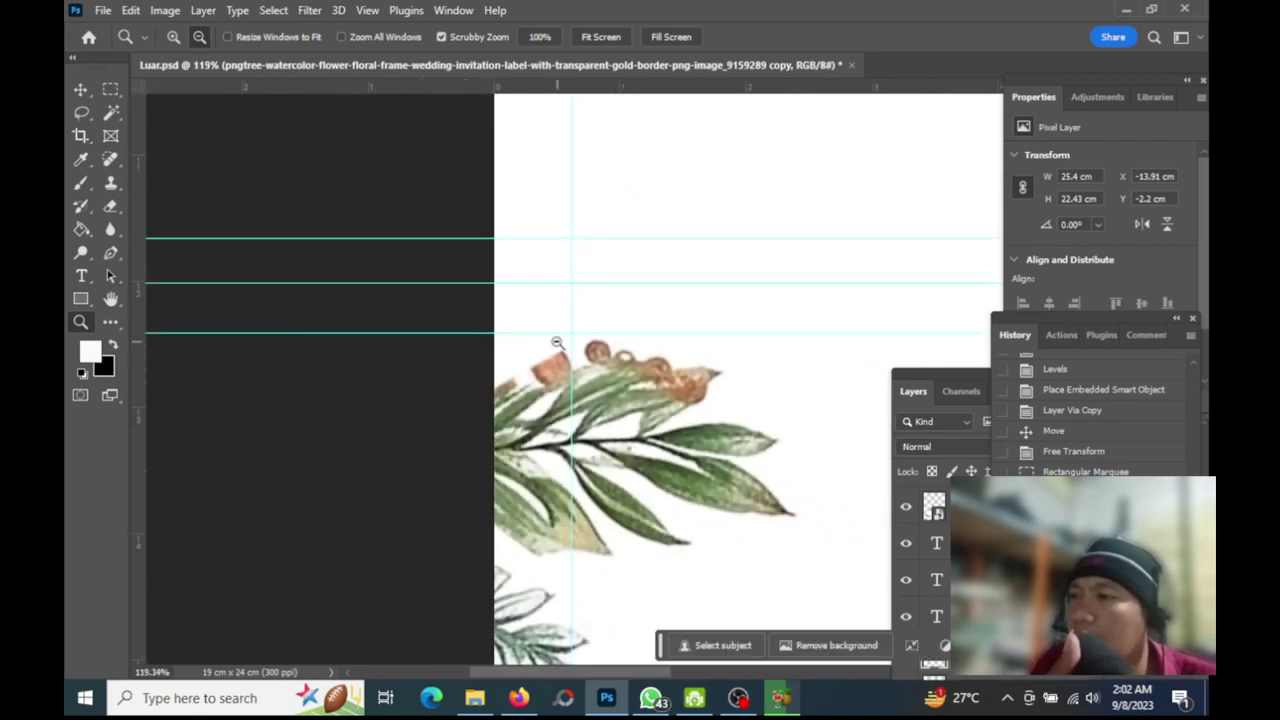
pyautogui.moveTo(557, 343); pyautogui.dragTo(477, 296)
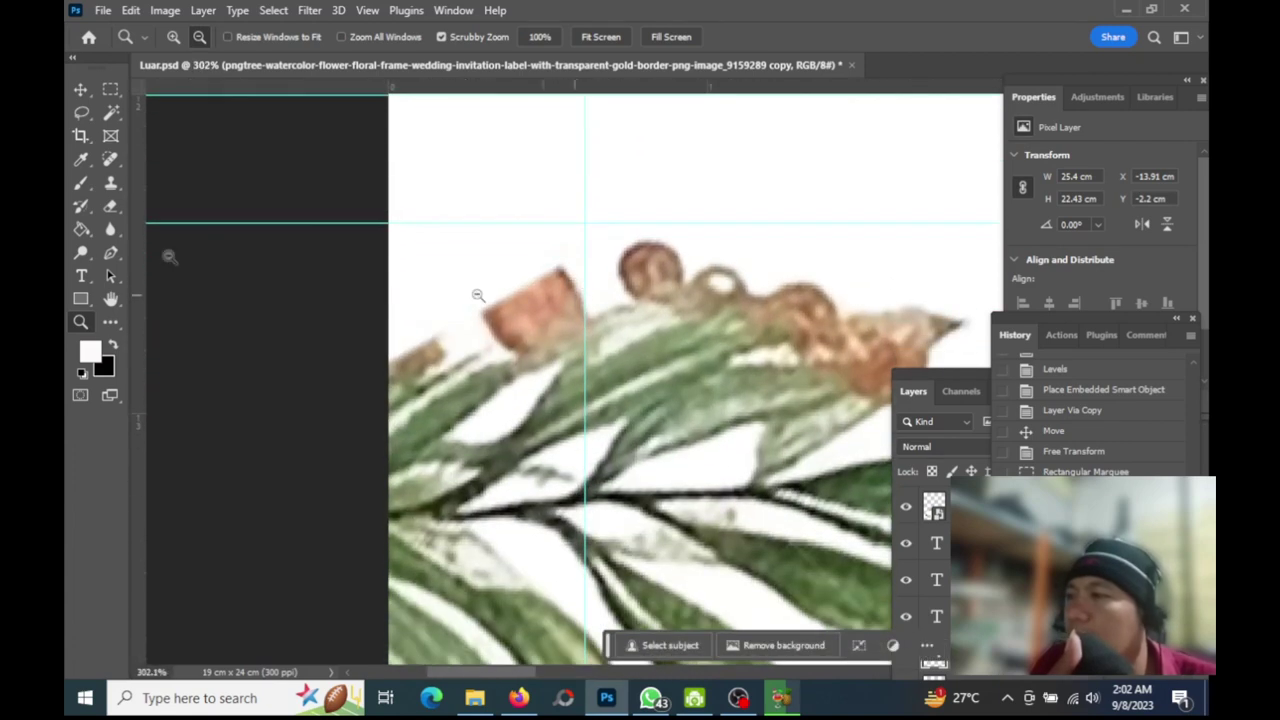
pyautogui.click(110, 206)
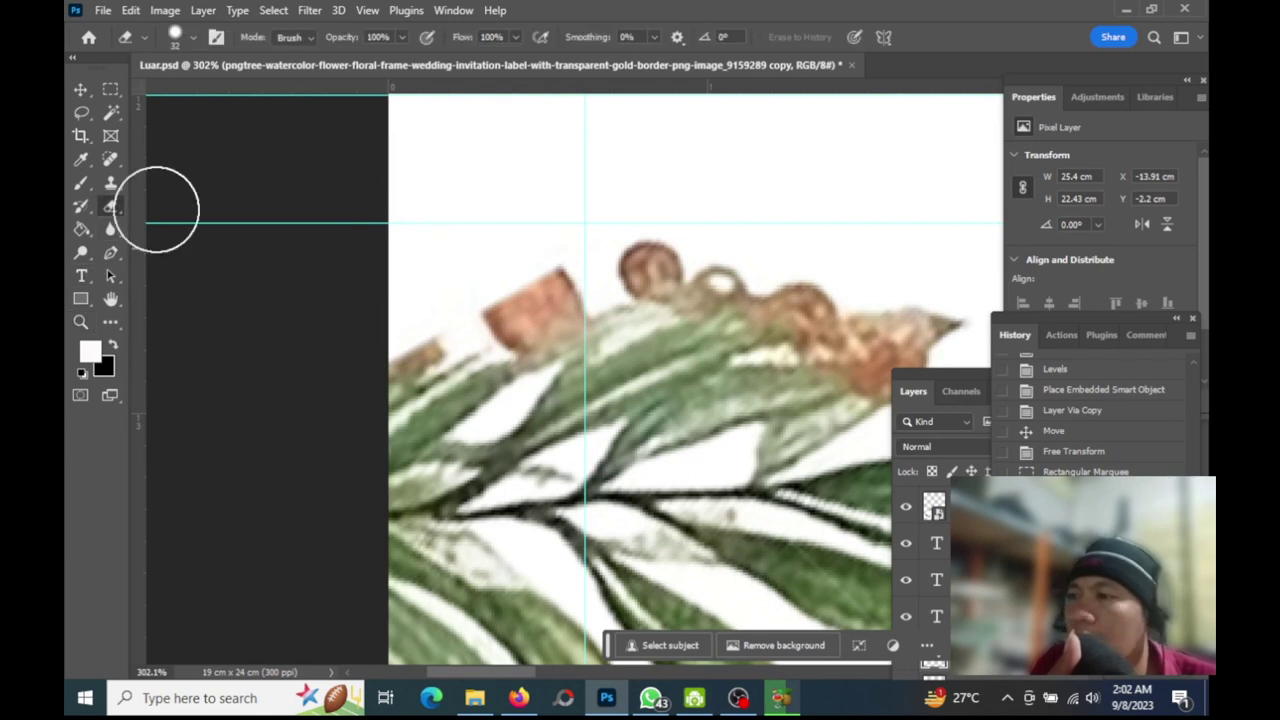
pyautogui.rightClick(556, 196)
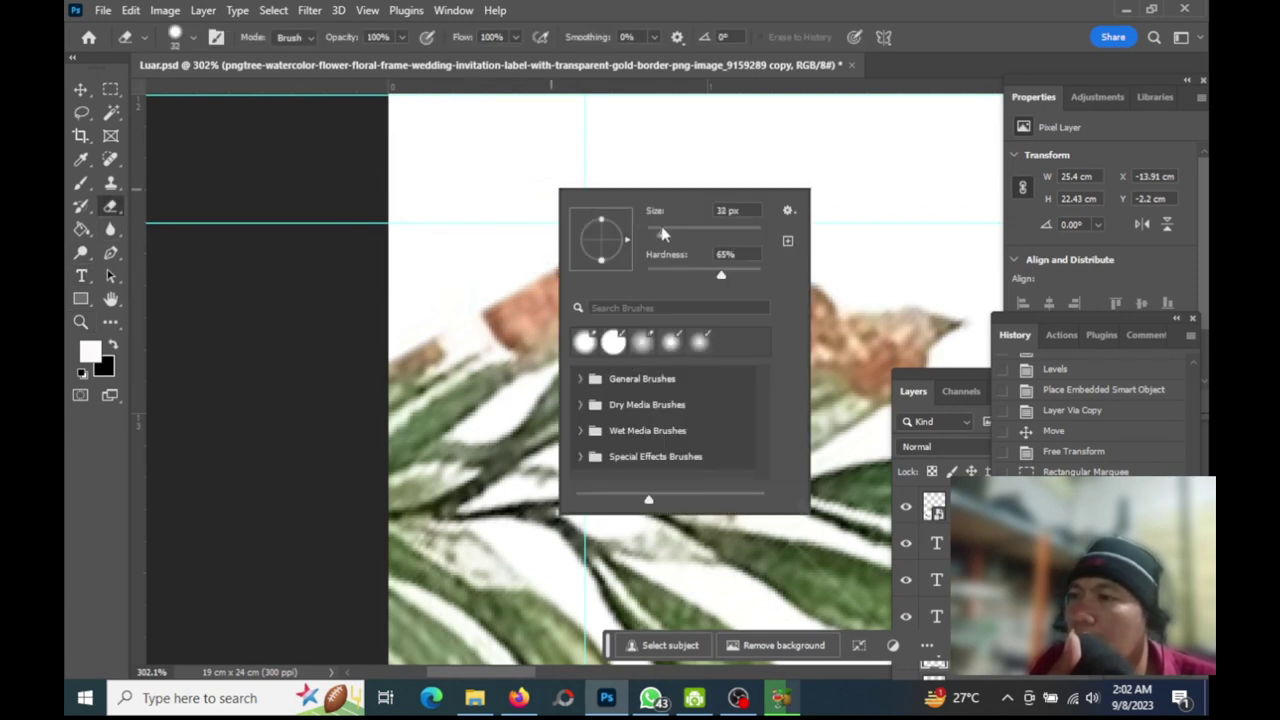
pyautogui.click(528, 191)
pyautogui.moveTo(476, 329)
pyautogui.mouseDown()
pyautogui.moveTo(540, 263)
pyautogui.moveTo(566, 280)
pyautogui.moveTo(508, 317)
pyautogui.moveTo(556, 290)
pyautogui.moveTo(471, 300)
pyautogui.moveTo(418, 330)
pyautogui.mouseUp()
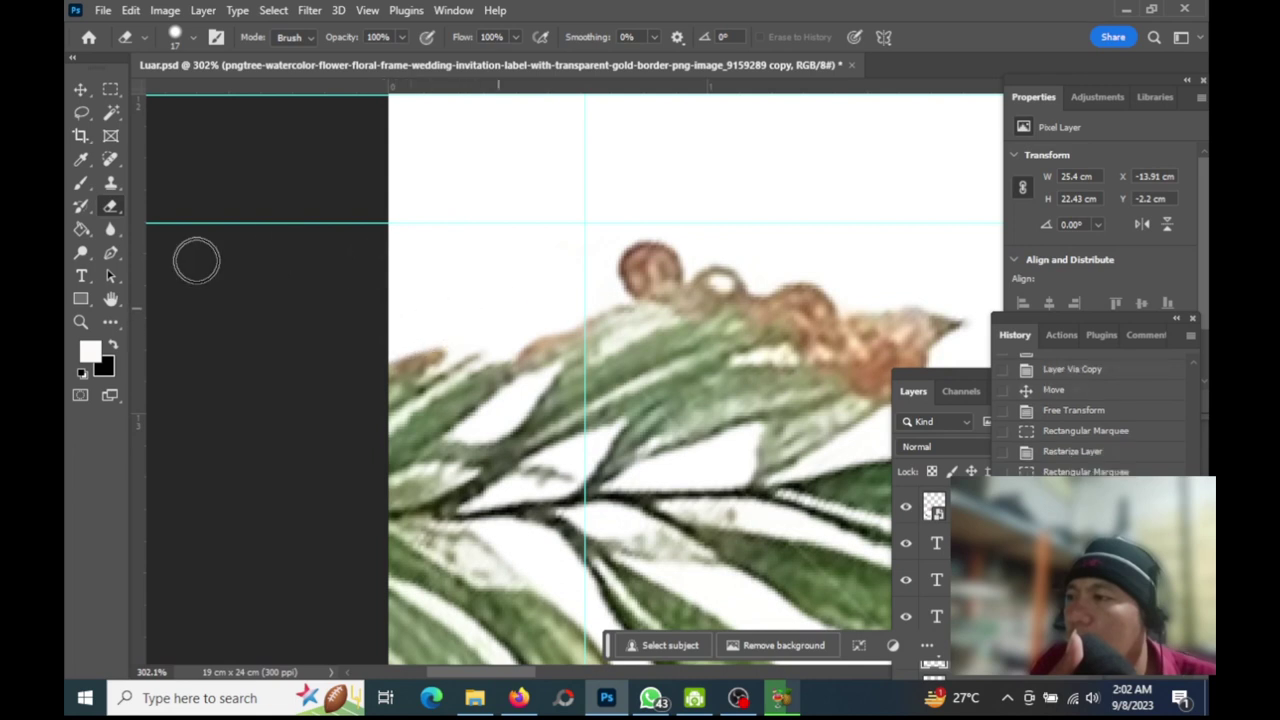
# Zoom out from 302% to about 23% so the full invitation layout fits
pyautogui.click(80, 321)
pyautogui.keyDown('alt'); pyautogui.click(645, 305); pyautogui.keyUp('alt')
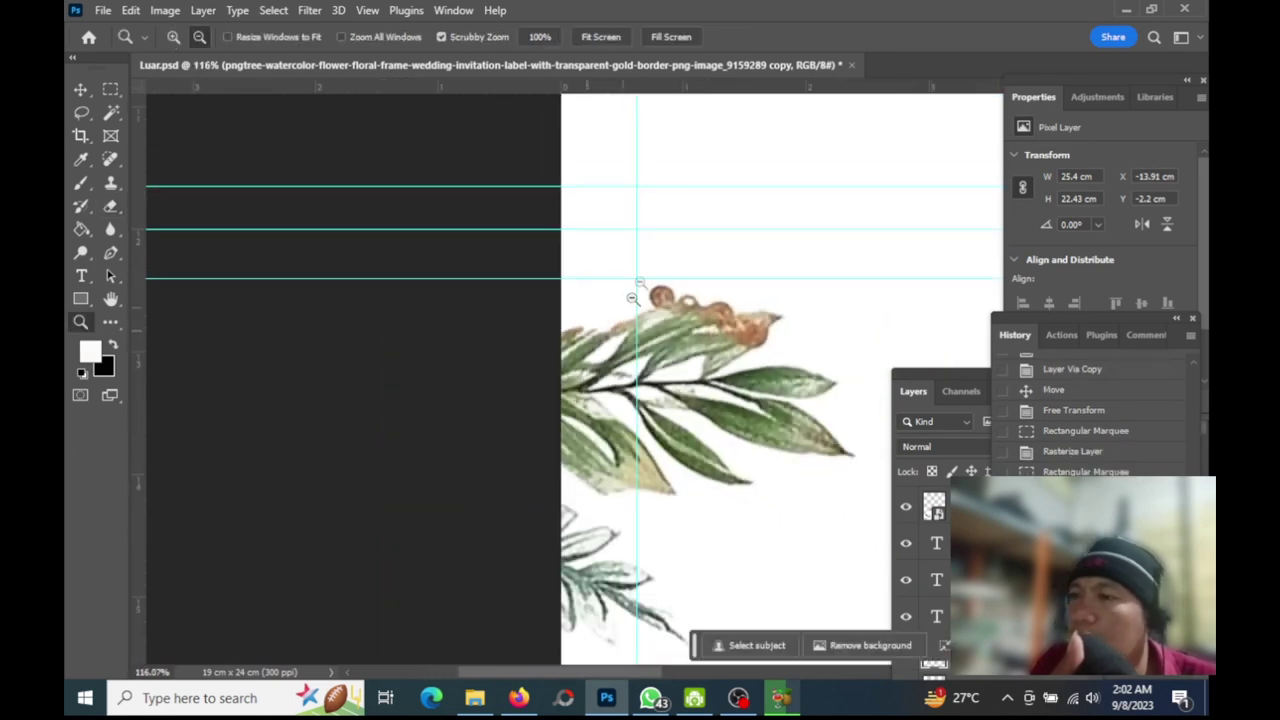
pyautogui.scroll(-3, 632, 298)
pyautogui.scroll(-2, 606, 309)
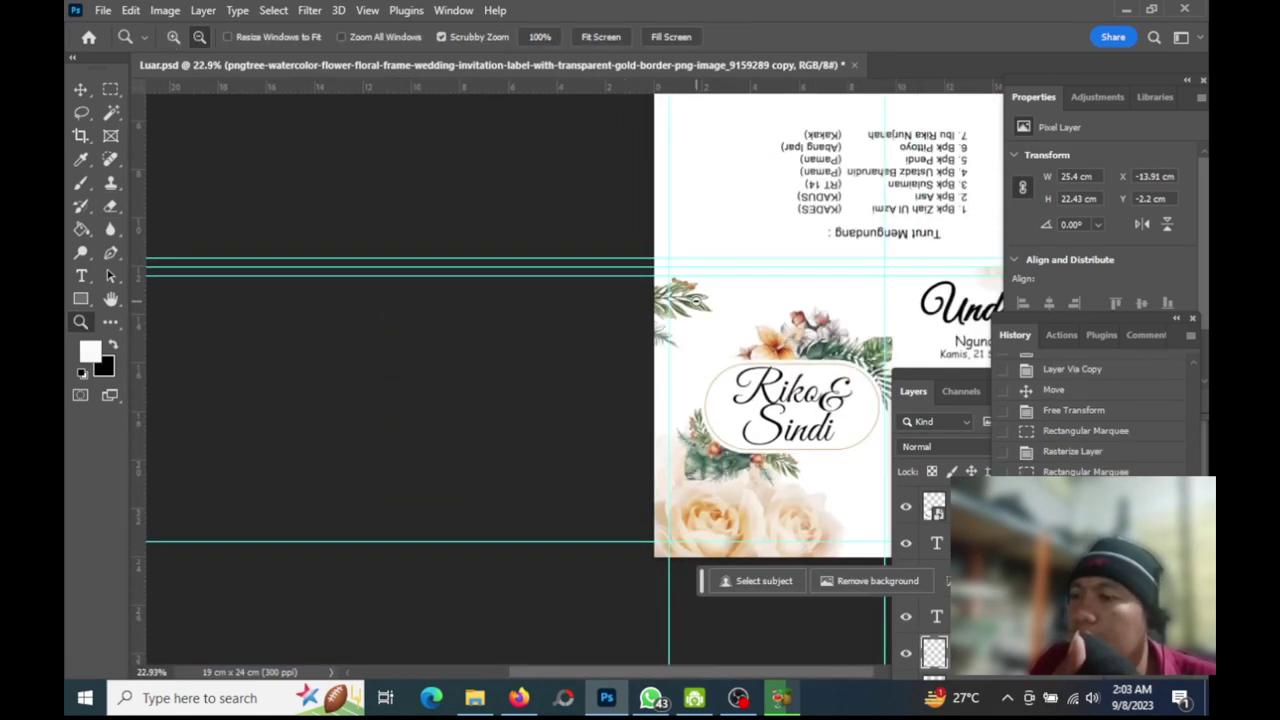
# Pan and scroll to show the whole invitation, including the upside-down back panel
pyautogui.moveTo(713, 674); pyautogui.dragTo(810, 672)
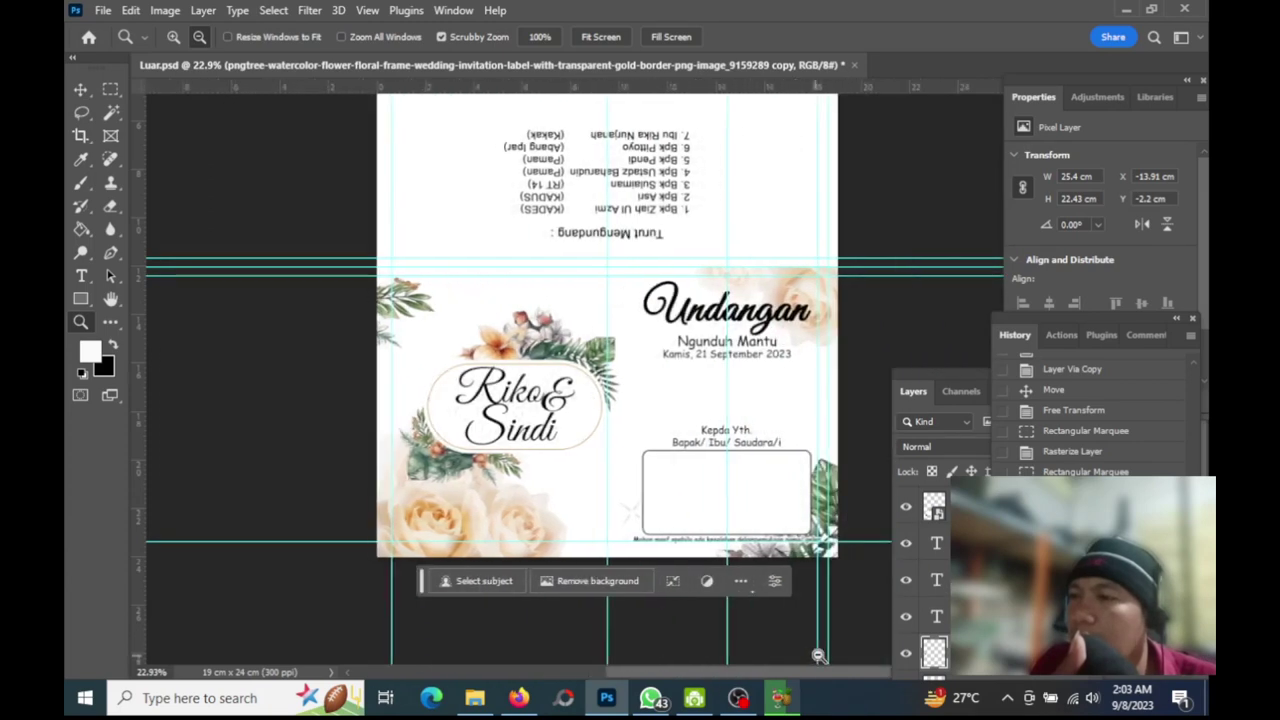
pyautogui.scroll(1, 708, 436)
pyautogui.scroll(1, 708, 436)
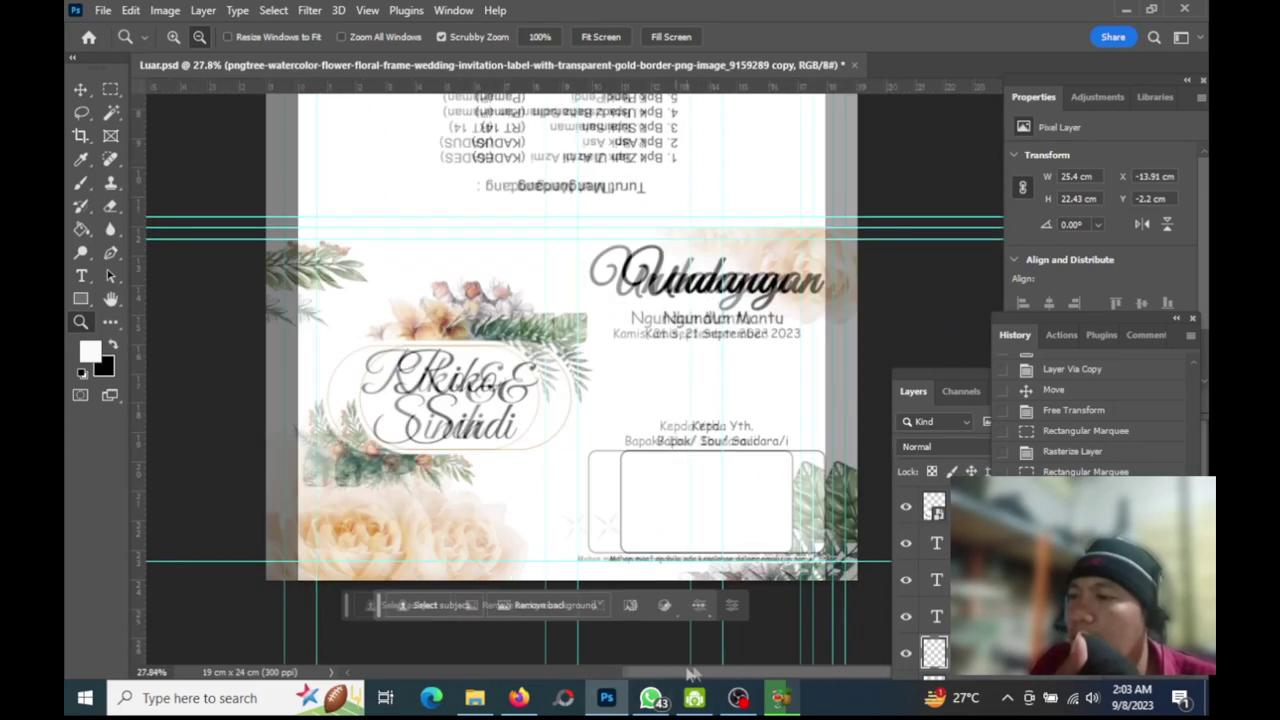
pyautogui.moveTo(690, 674); pyautogui.dragTo(698, 674)
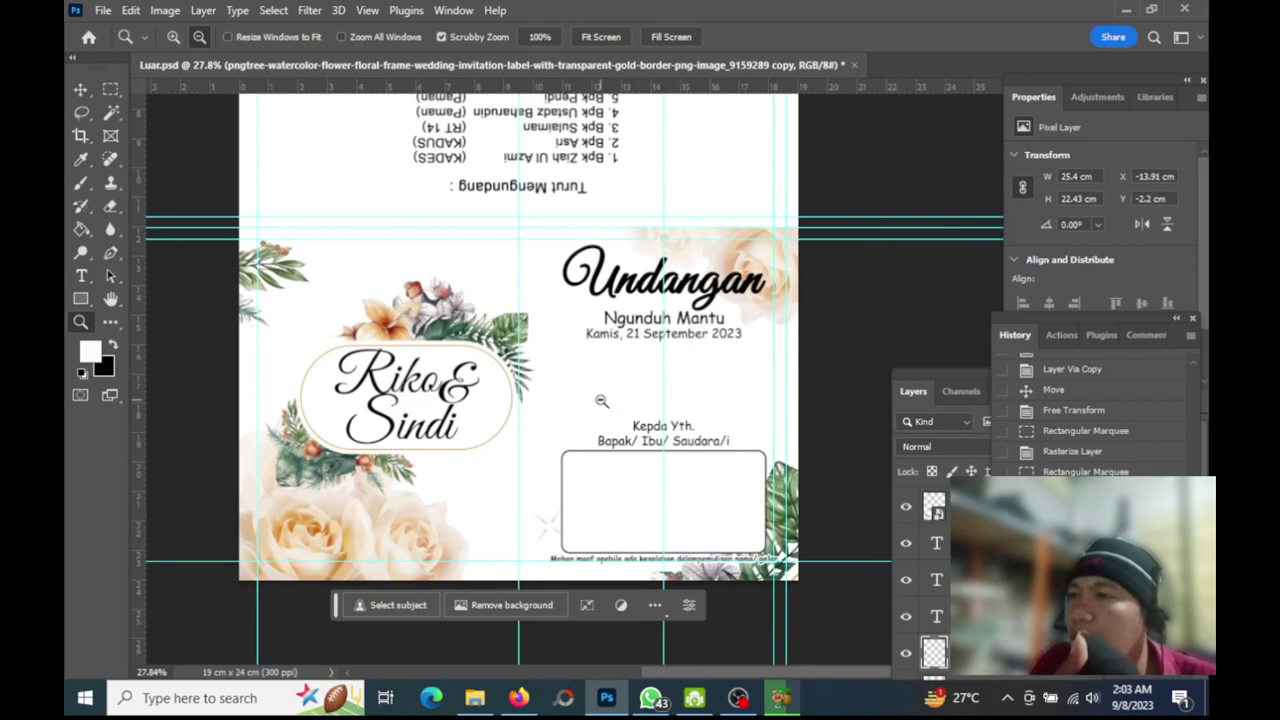
pyautogui.scroll(3, 601, 400)
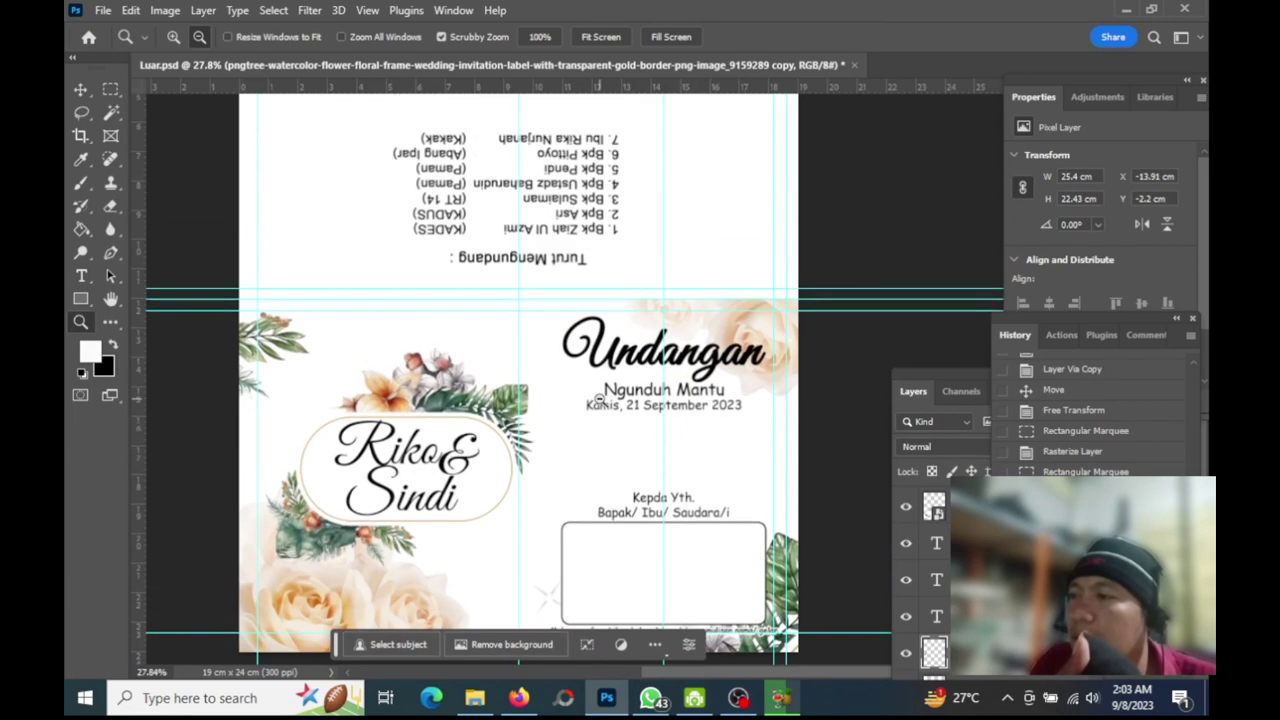
pyautogui.scroll(-2, 599, 398)
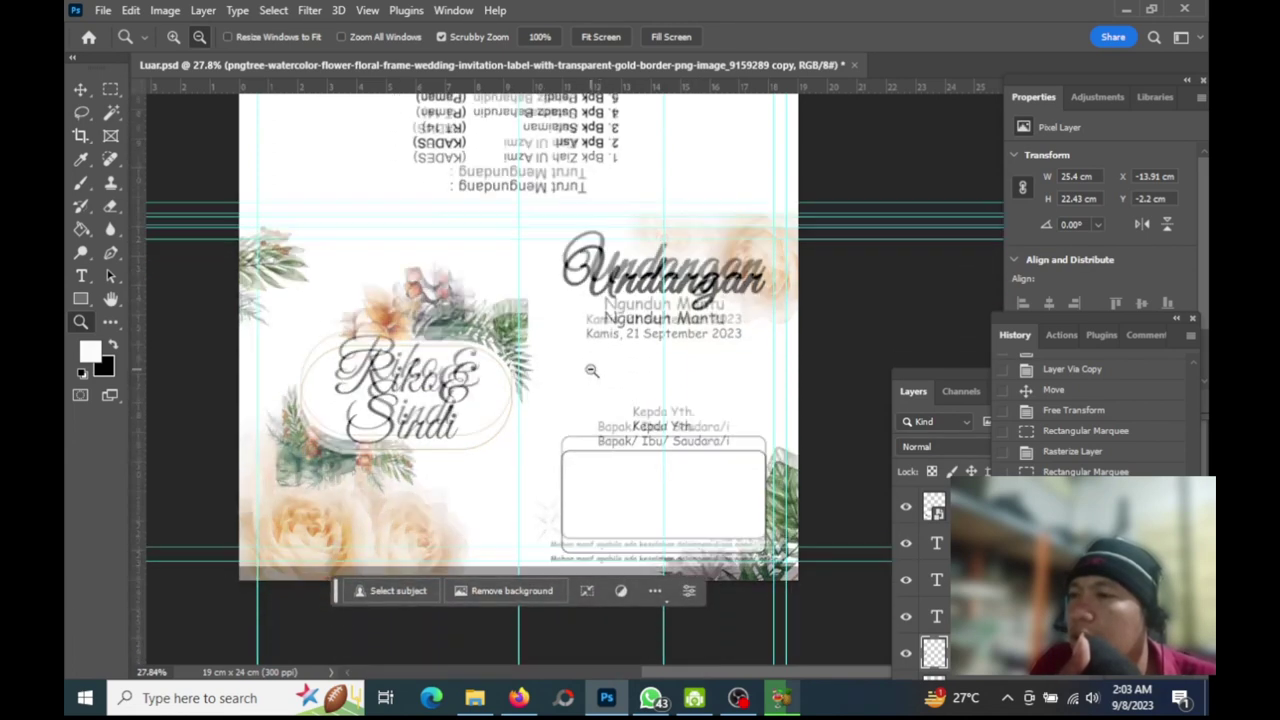
pyautogui.scroll(2, 573, 364)
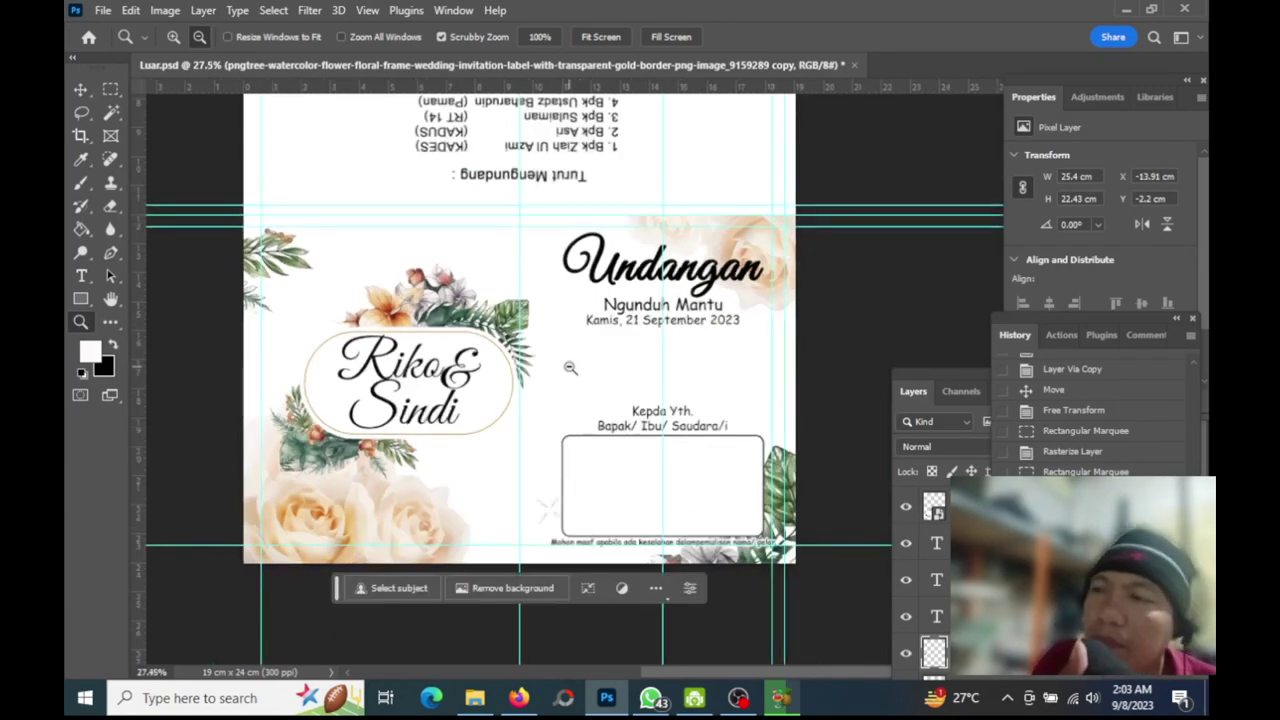
# Inspect the upside-down guest list and logo, then bring up the Image menu's rotation commands
pyautogui.scroll(3, 570, 368)
pyautogui.scroll(1, 567, 330)
pyautogui.scroll(1, 567, 330)
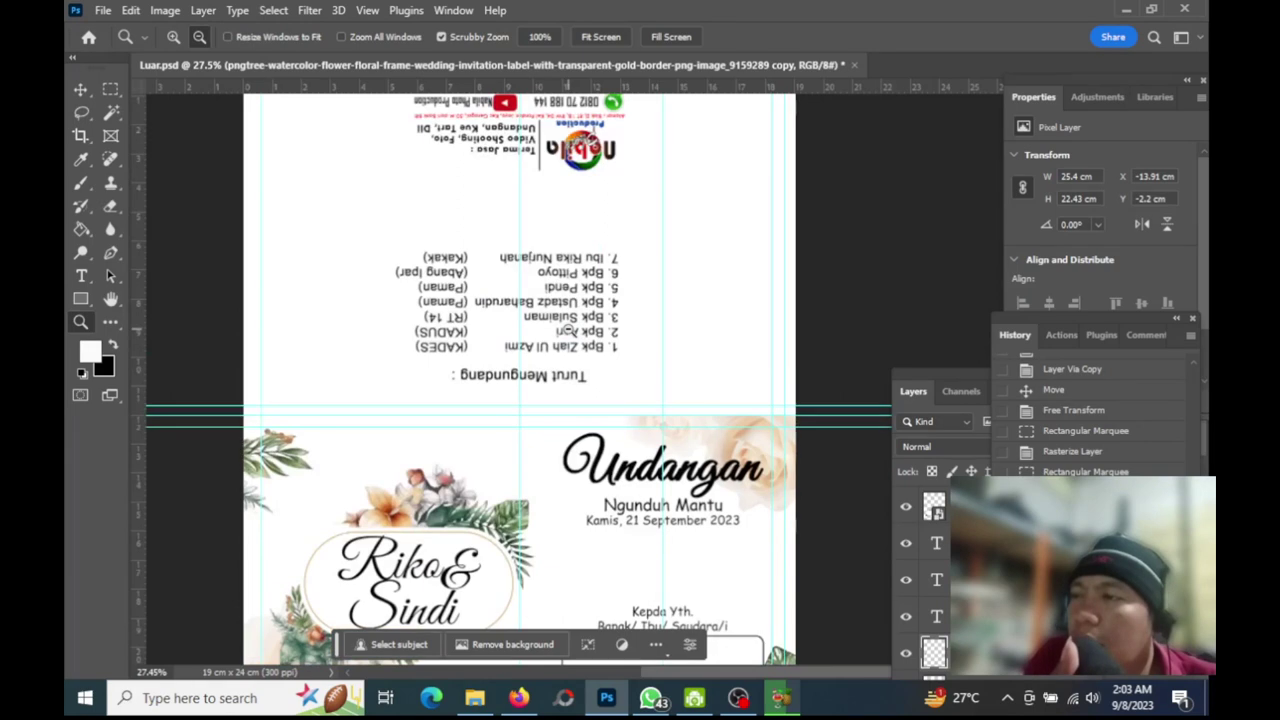
pyautogui.scroll(1, 567, 330)
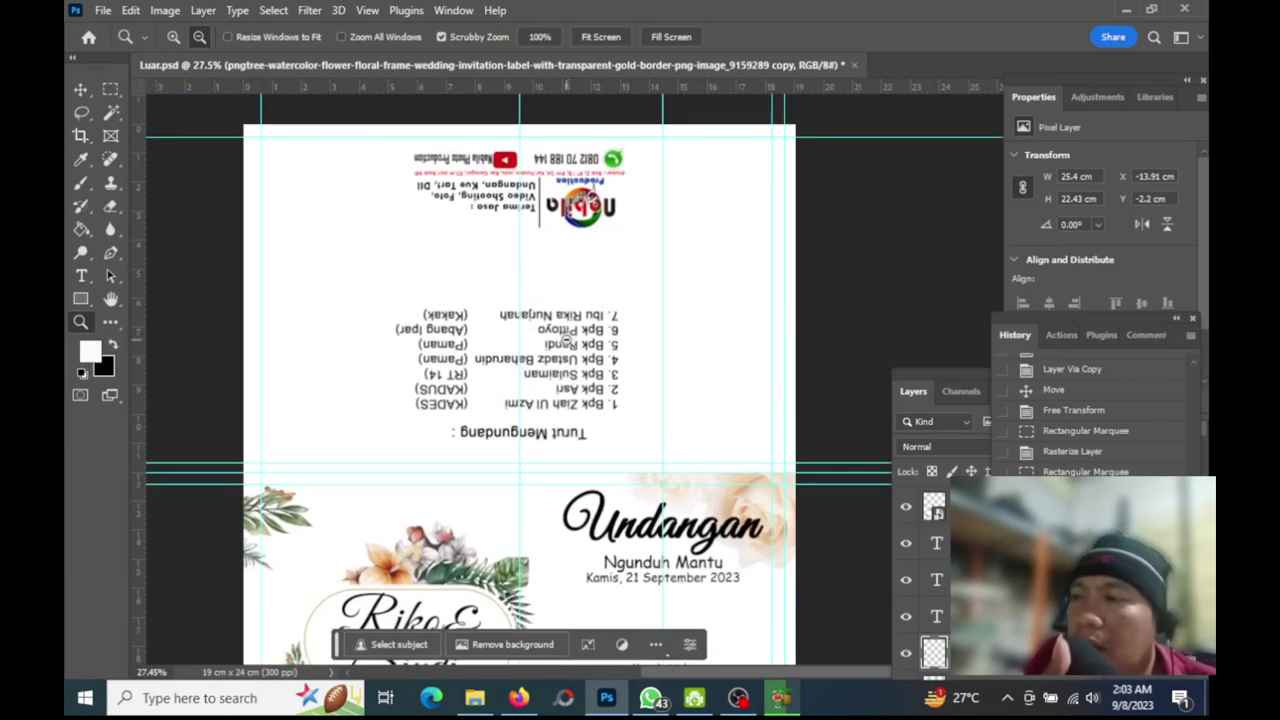
pyautogui.scroll(-1, 614, 356)
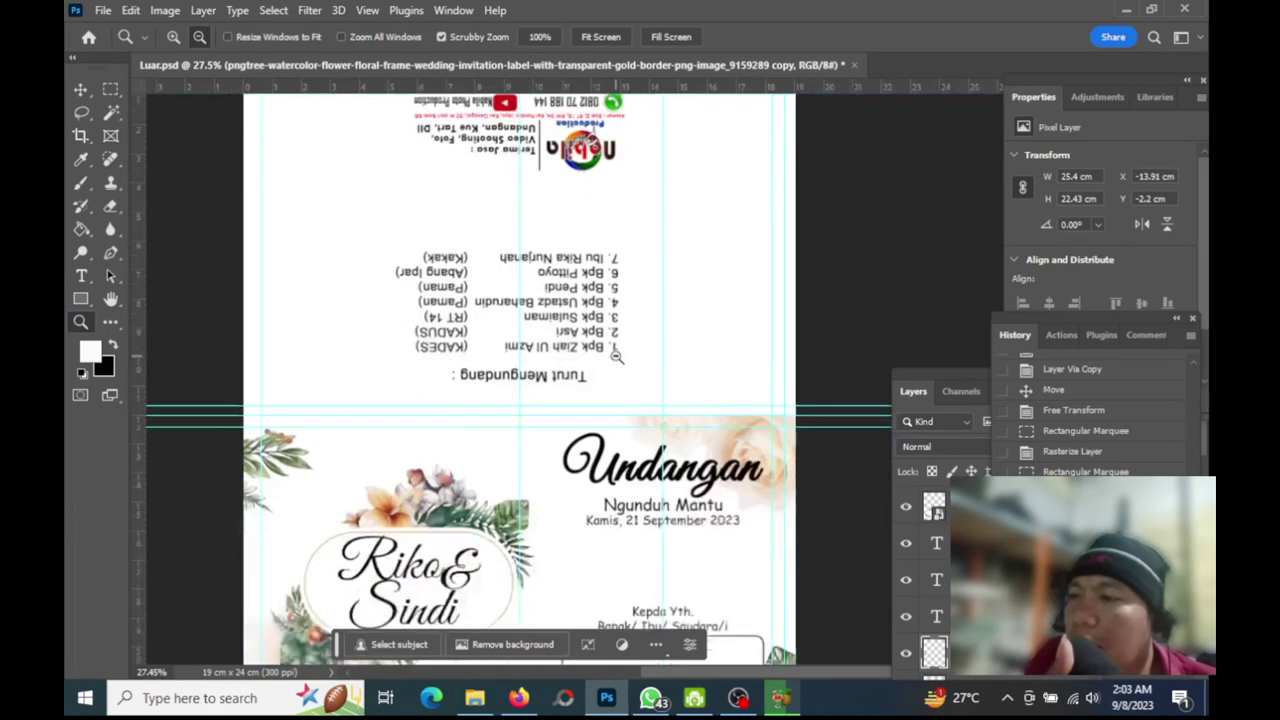
pyautogui.scroll(1, 614, 356)
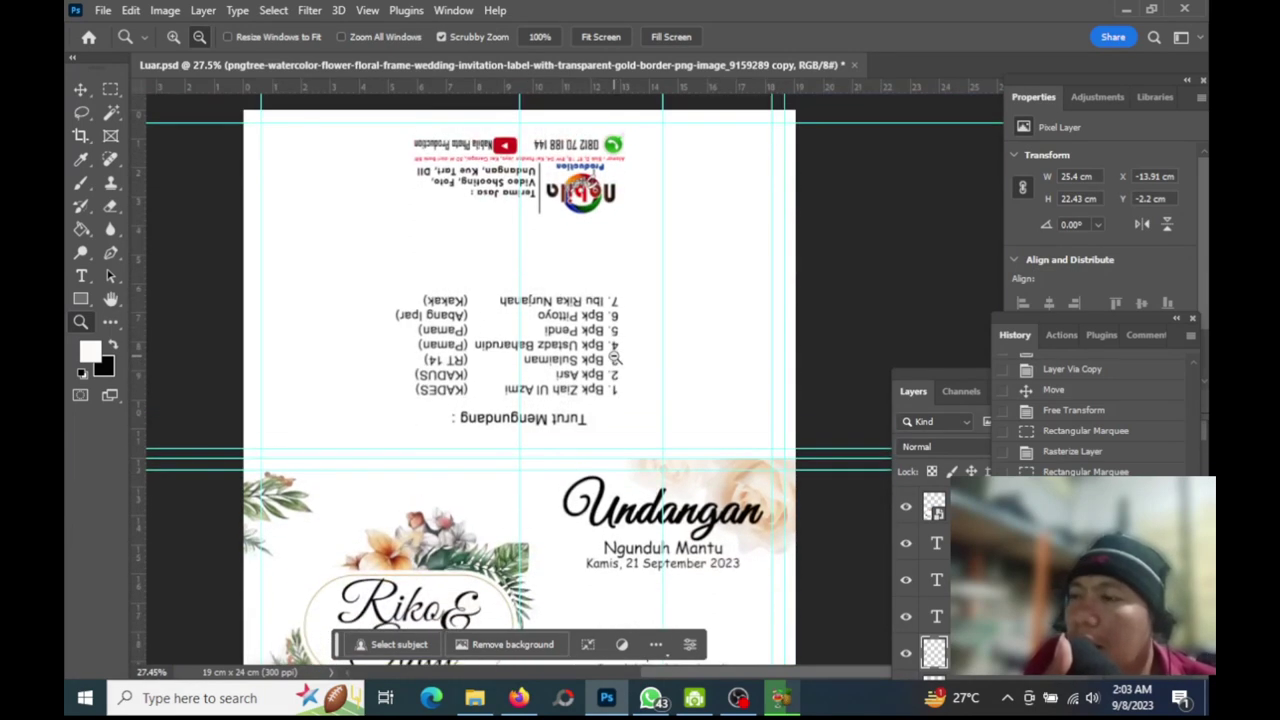
pyautogui.scroll(-1, 614, 356)
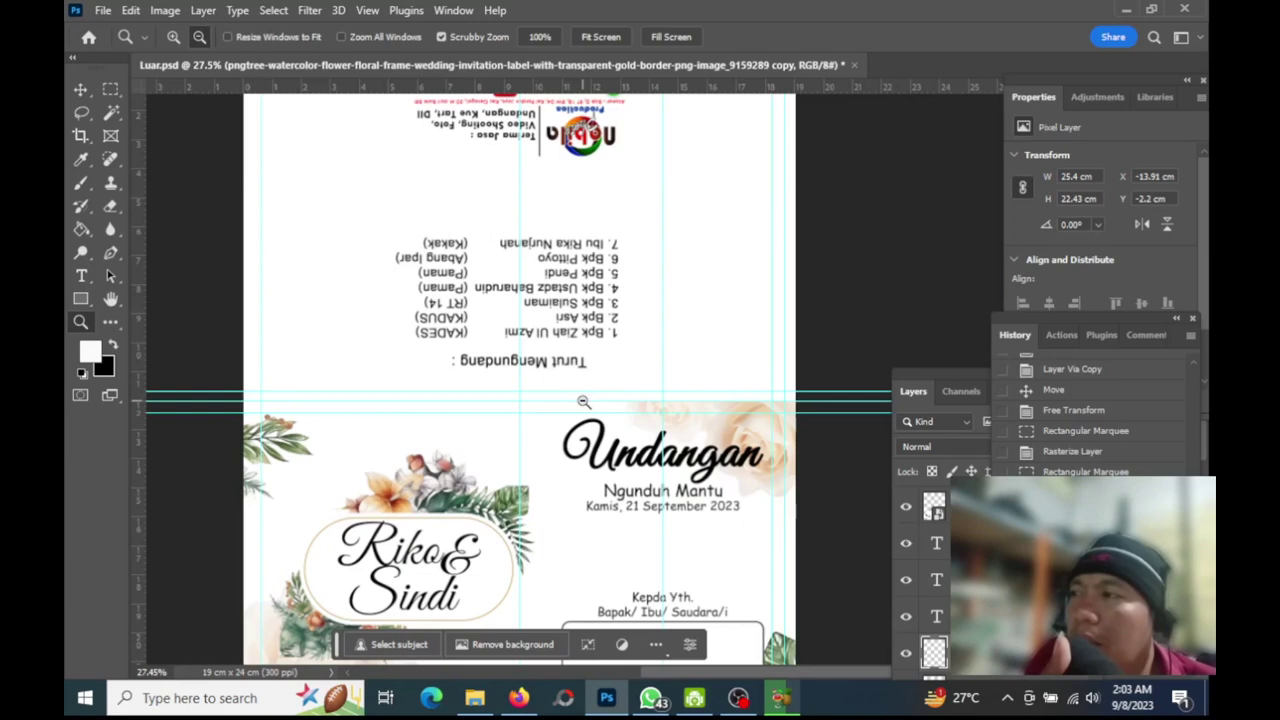
pyautogui.click(165, 12)
pyautogui.moveTo(199, 178)
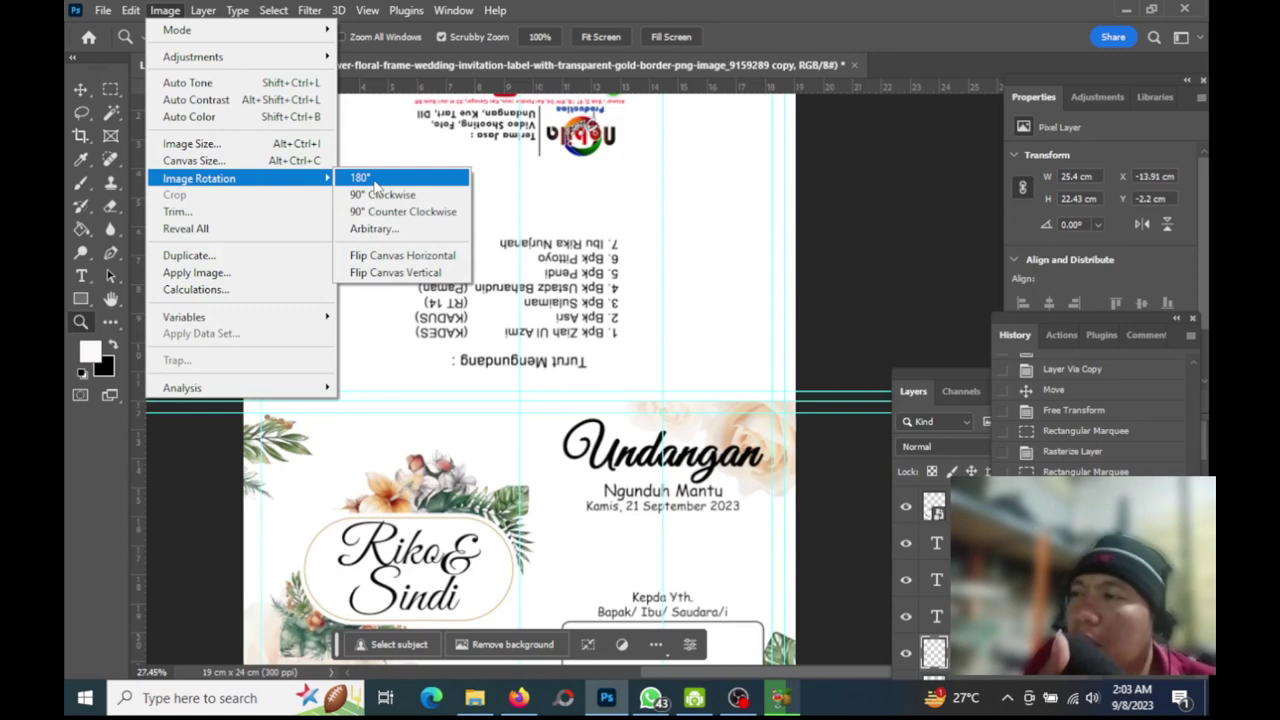
# Rotate the canvas 180° and scroll to check the upright Turut Mengundang guest list and logo
pyautogui.click(372, 178)
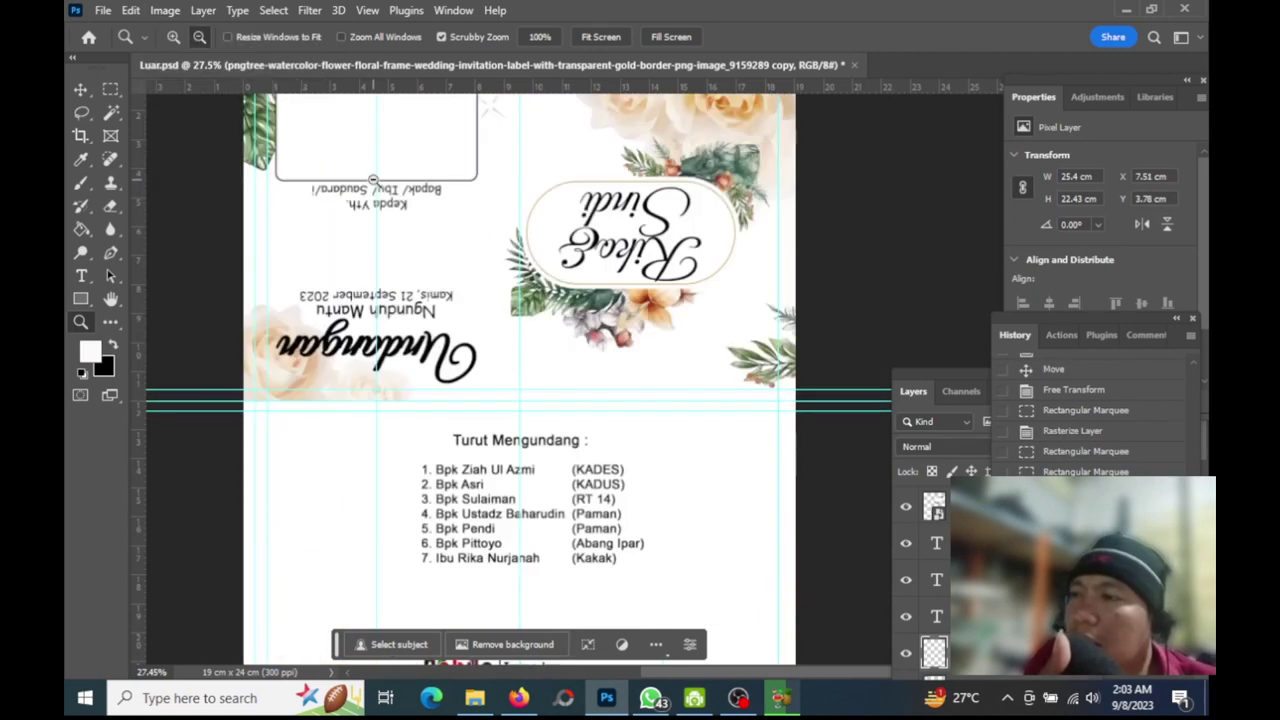
pyautogui.scroll(-2, 430, 290)
pyautogui.scroll(-2, 440, 310)
pyautogui.scroll(3, 450, 330)
pyautogui.scroll(-3, 462, 355)
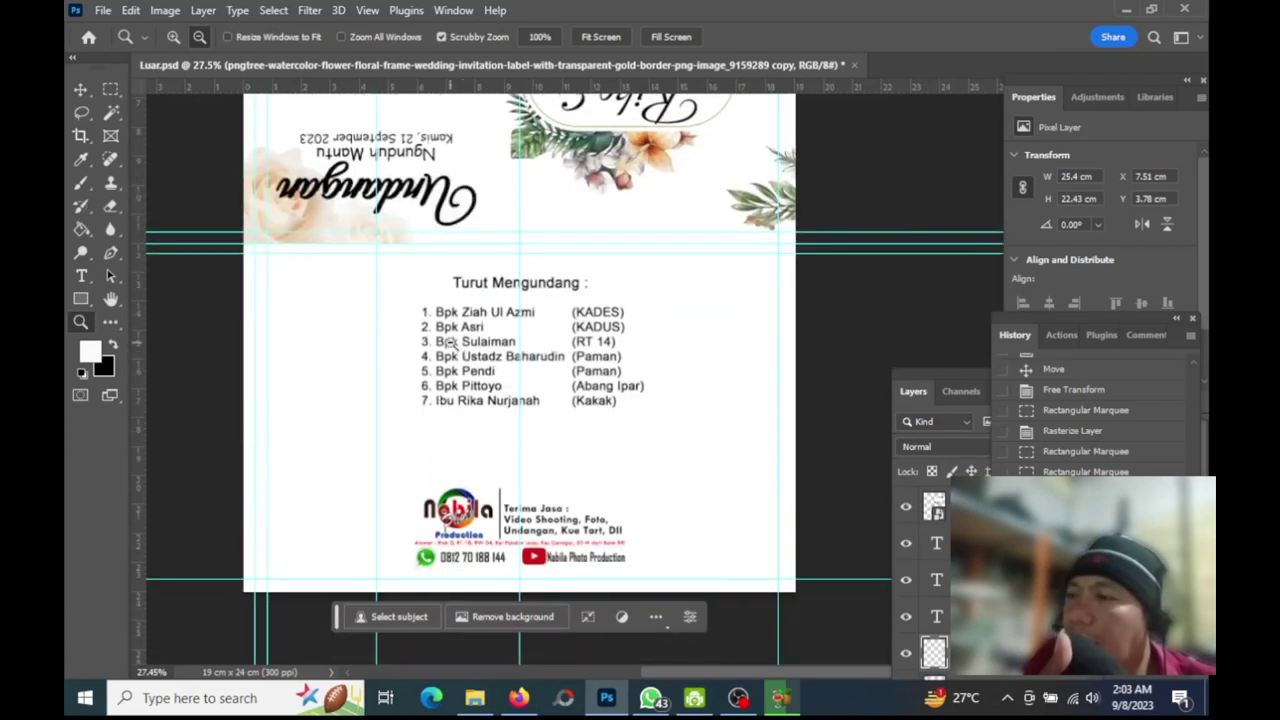
pyautogui.scroll(2, 458, 348)
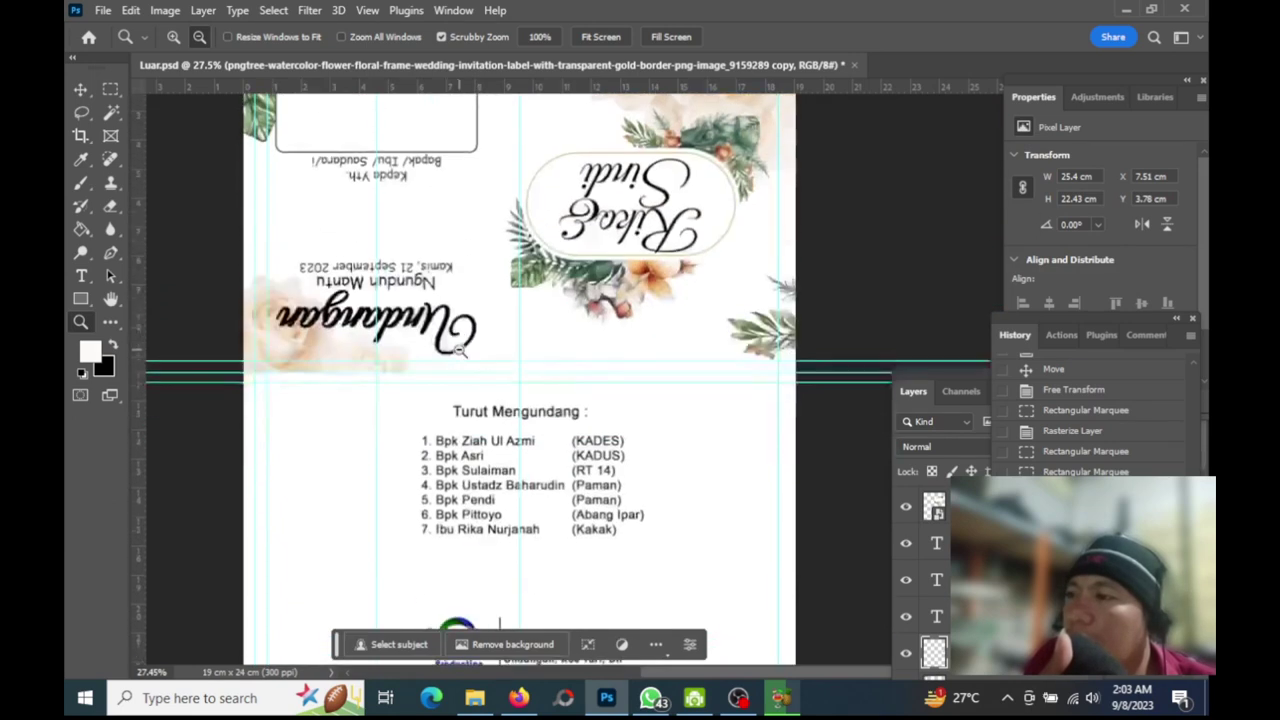
# Browse to USB Drive (G:) > Undangan > Fektor and drag the white garden roses PNG onto the canvas
pyautogui.click(480, 698)
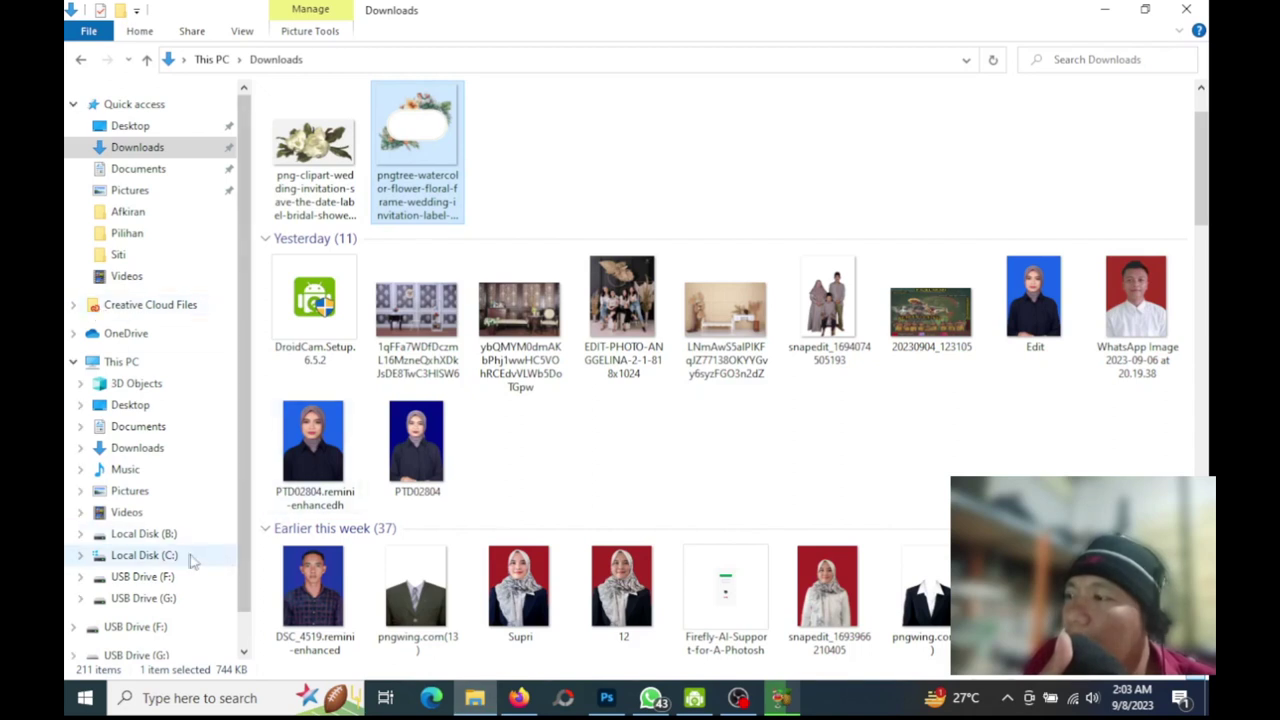
pyautogui.click(145, 534)
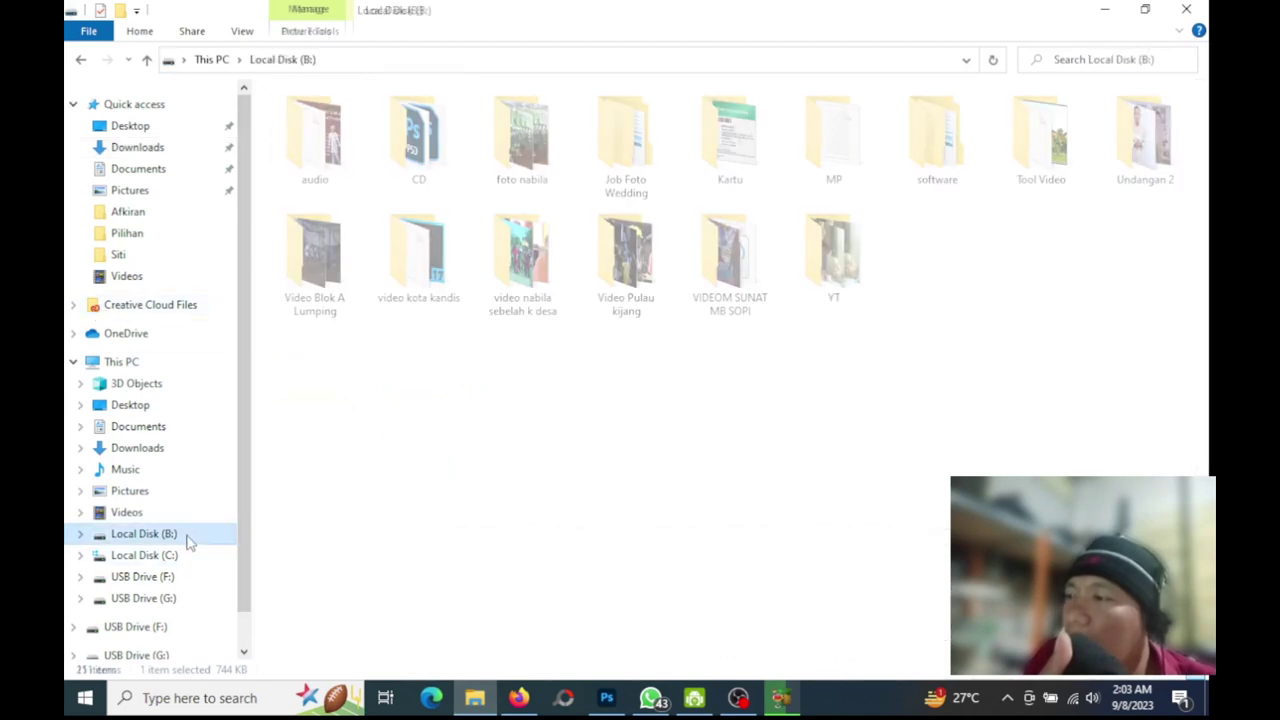
pyautogui.click(175, 598)
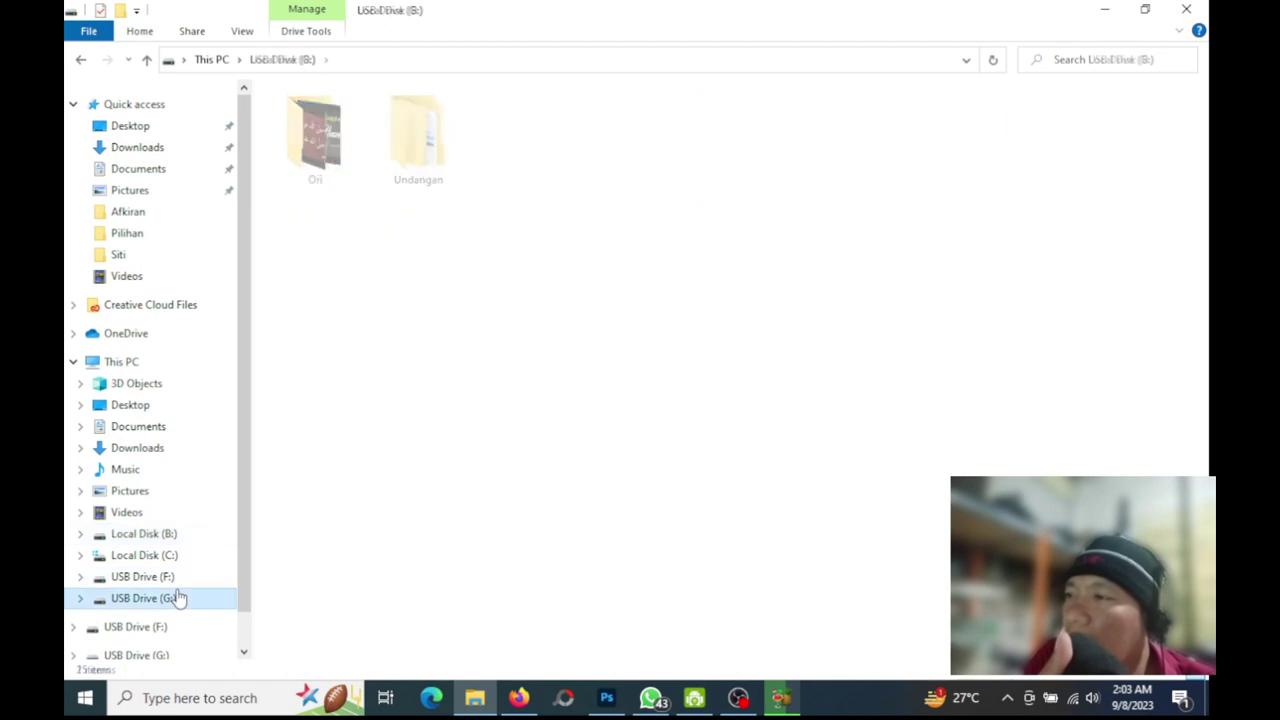
pyautogui.click(415, 165)
pyautogui.doubleClick(415, 165)
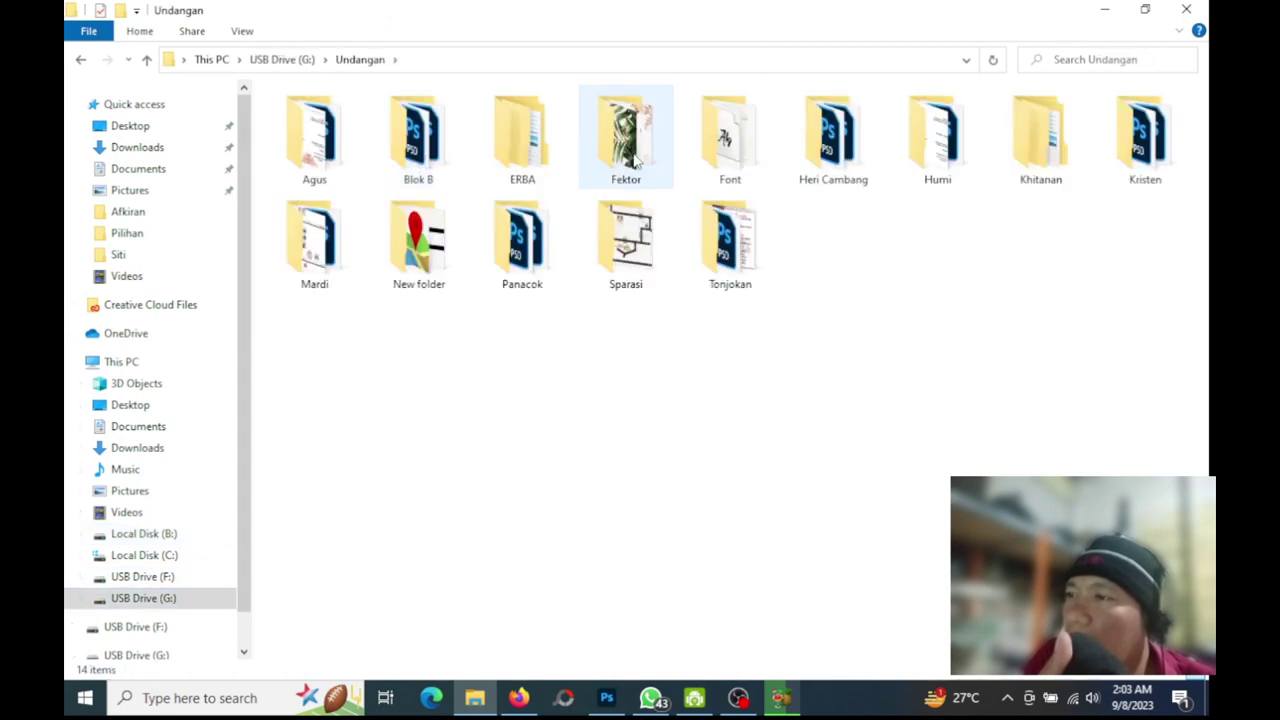
pyautogui.doubleClick(624, 135)
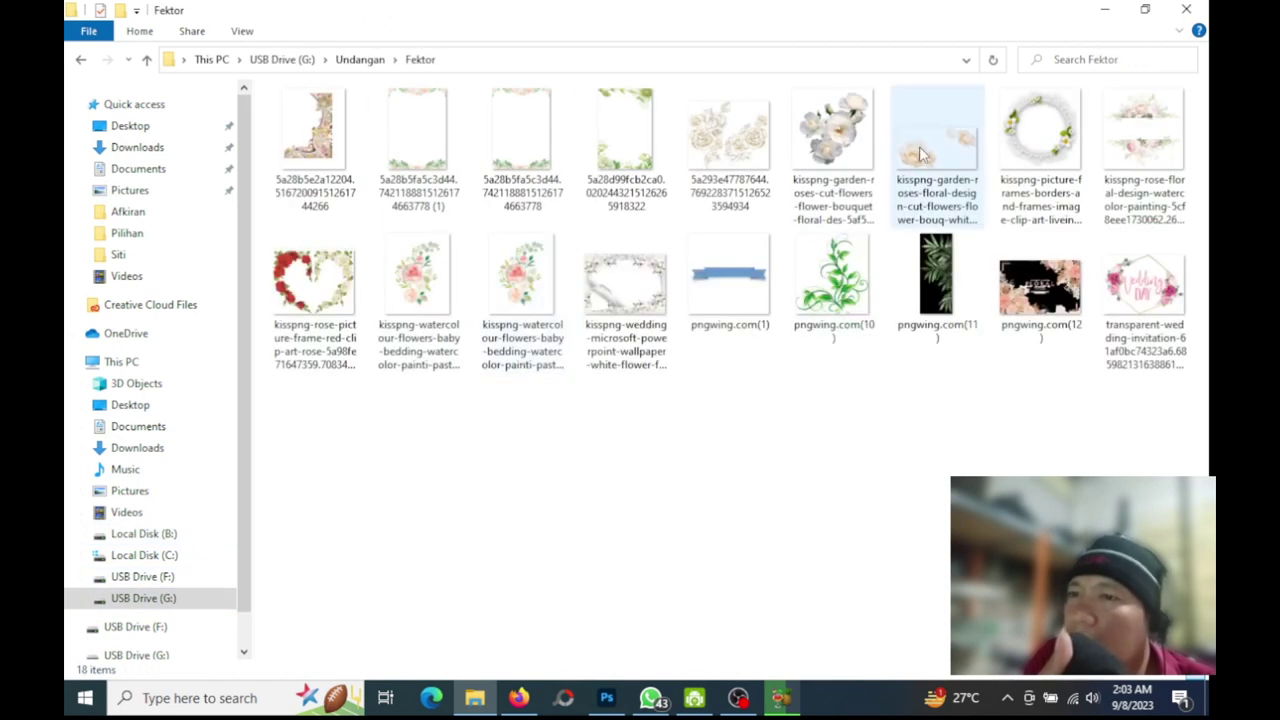
pyautogui.moveTo(936, 140)
pyautogui.mouseDown()
pyautogui.moveTo(657, 597)
pyautogui.moveTo(605, 712)
pyautogui.moveTo(323, 509)
pyautogui.mouseUp()
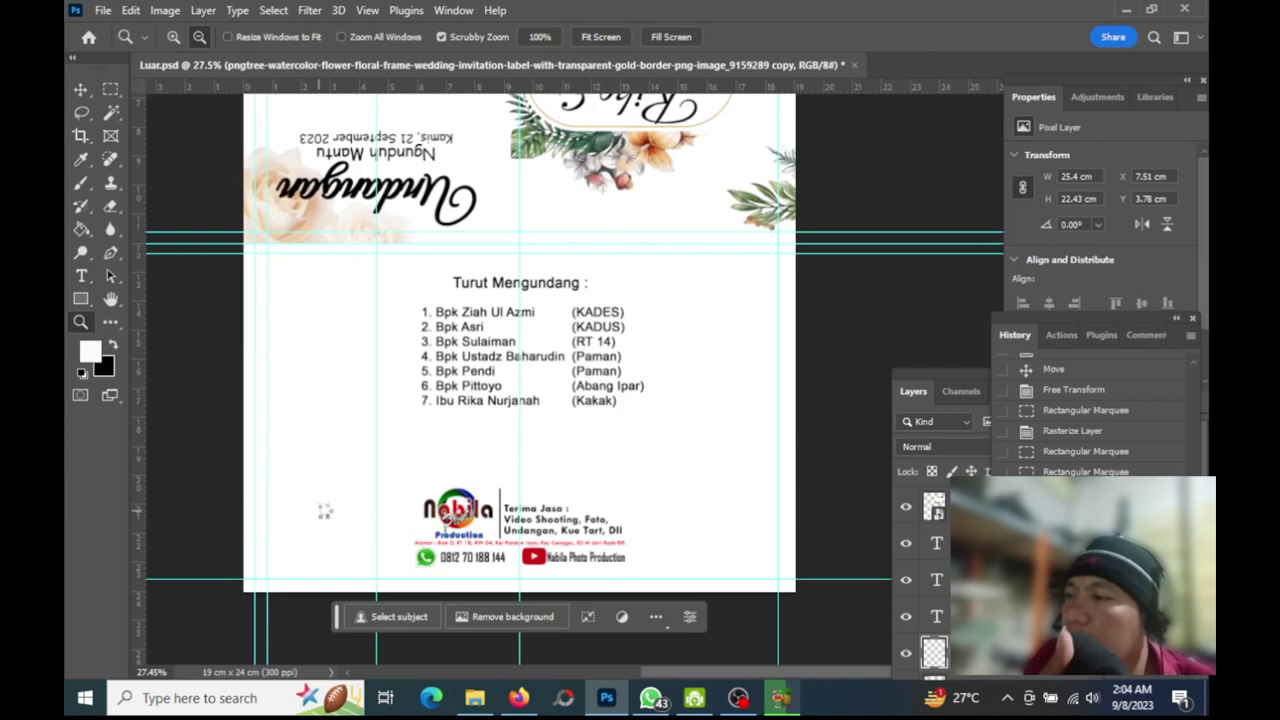
# Position the garden roses at the bottom-left of the panel and commit the placement
pyautogui.moveTo(715, 333); pyautogui.dragTo(688, 403)
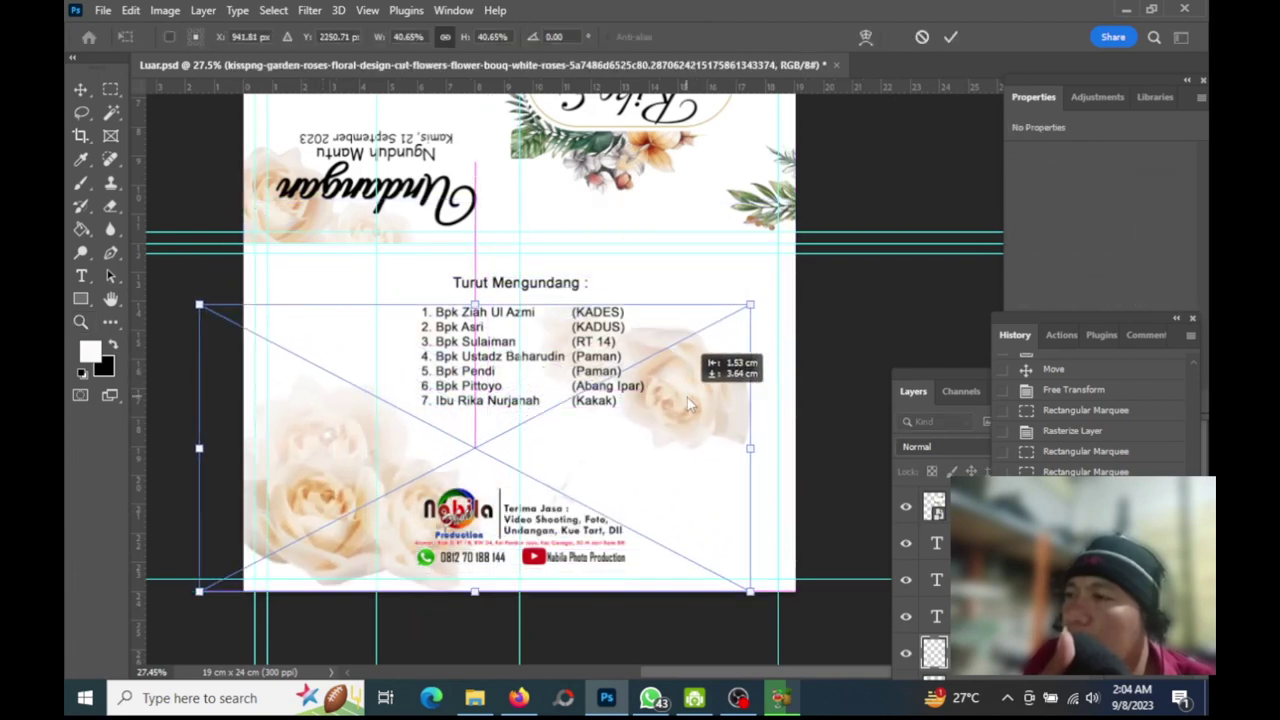
pyautogui.moveTo(688, 403); pyautogui.dragTo(657, 433)
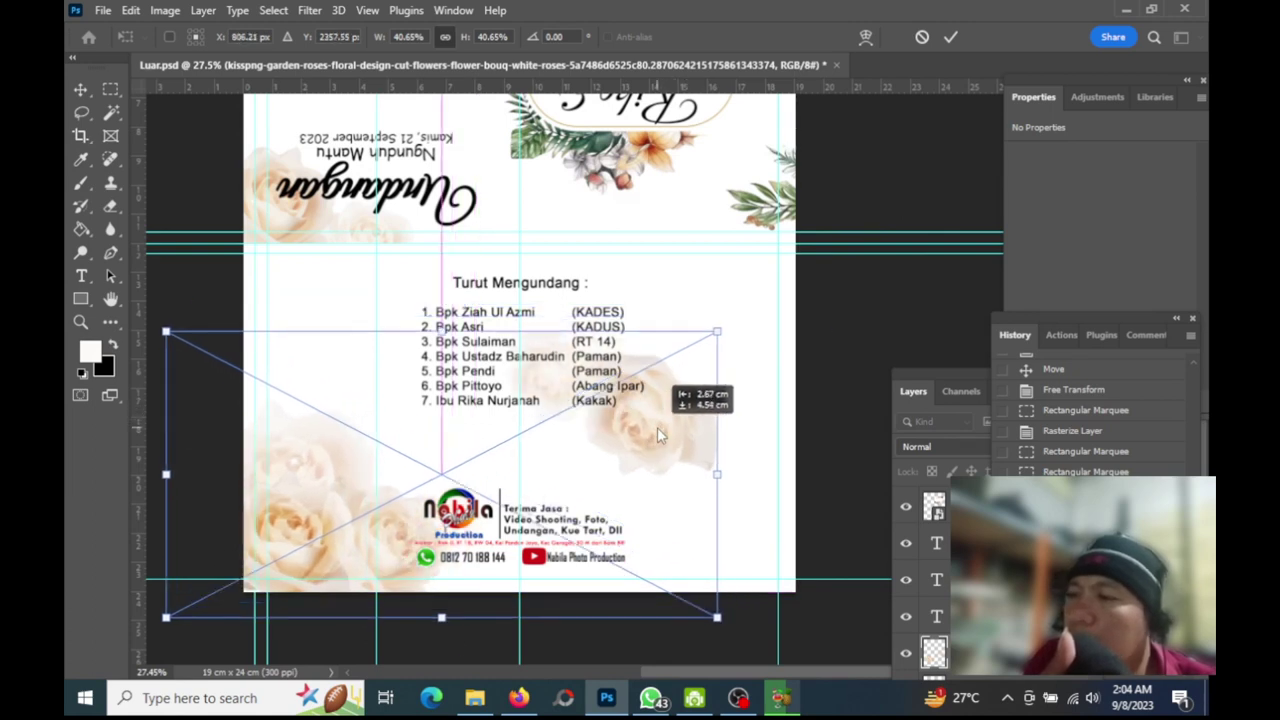
pyautogui.moveTo(657, 429); pyautogui.dragTo(617, 476)
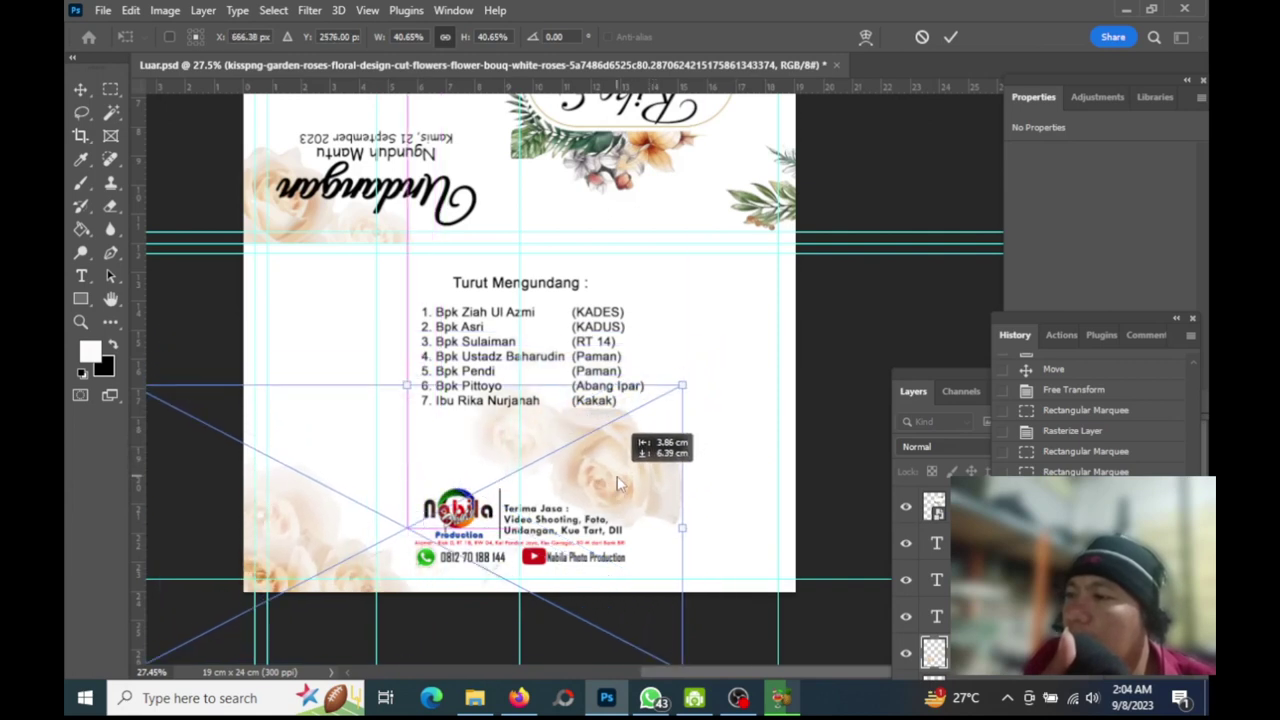
pyautogui.moveTo(617, 476); pyautogui.dragTo(667, 423)
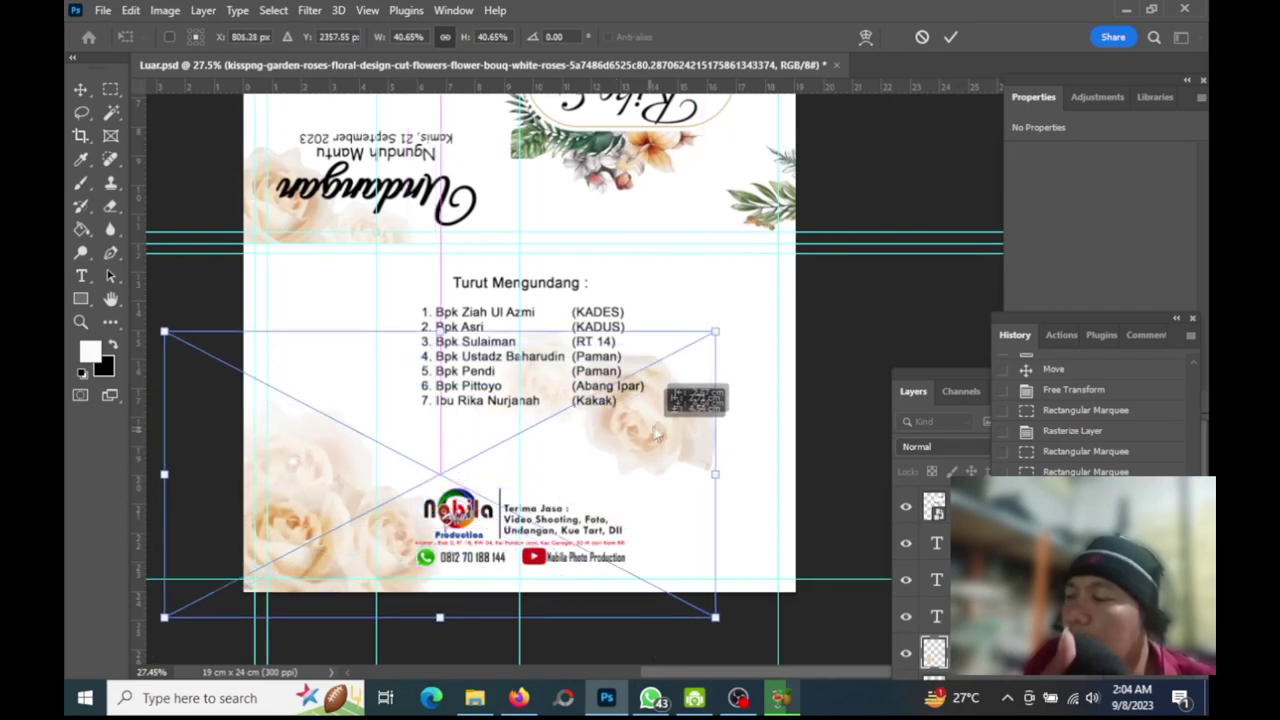
pyautogui.moveTo(667, 423); pyautogui.dragTo(657, 452)
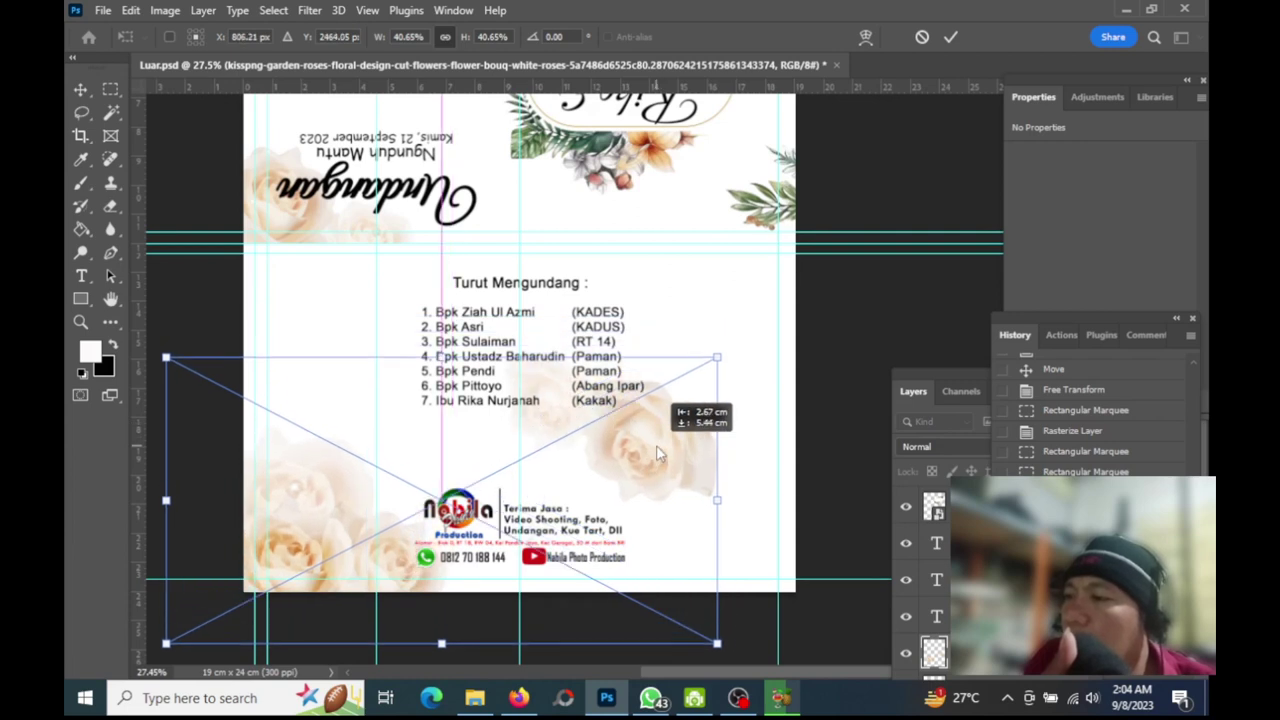
pyautogui.moveTo(657, 452); pyautogui.dragTo(633, 470)
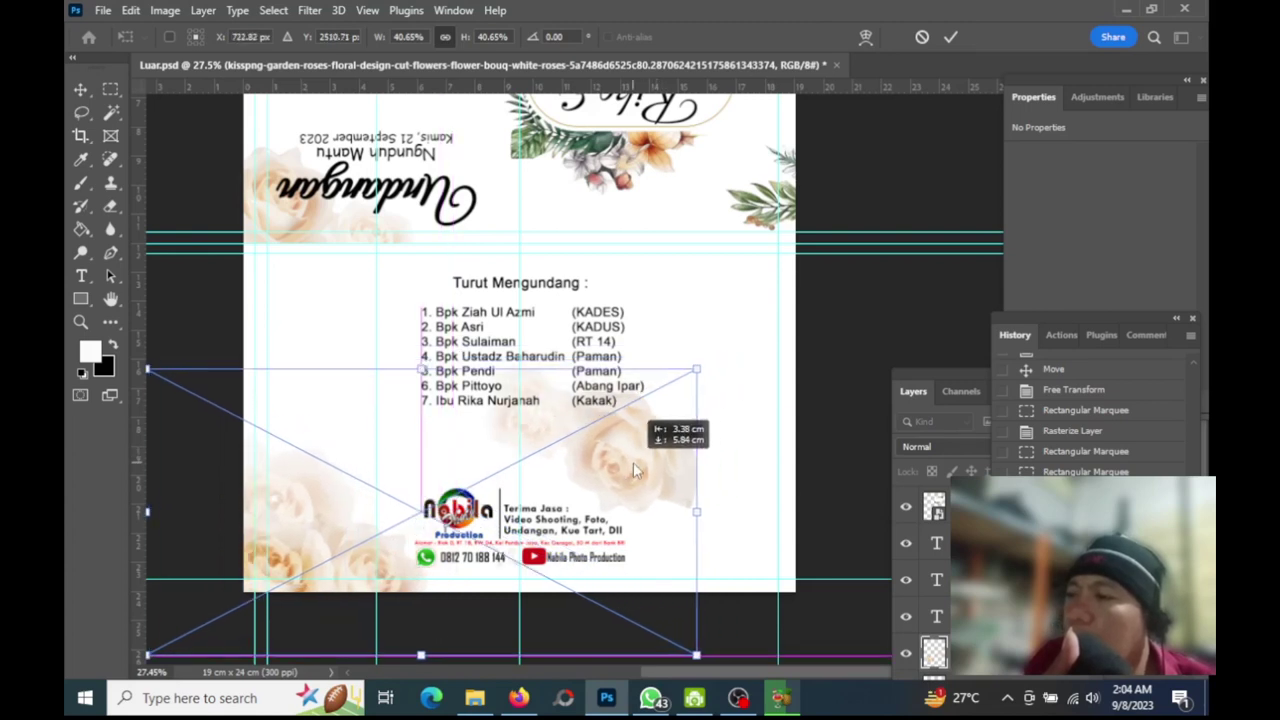
pyautogui.moveTo(633, 470); pyautogui.dragTo(633, 470)
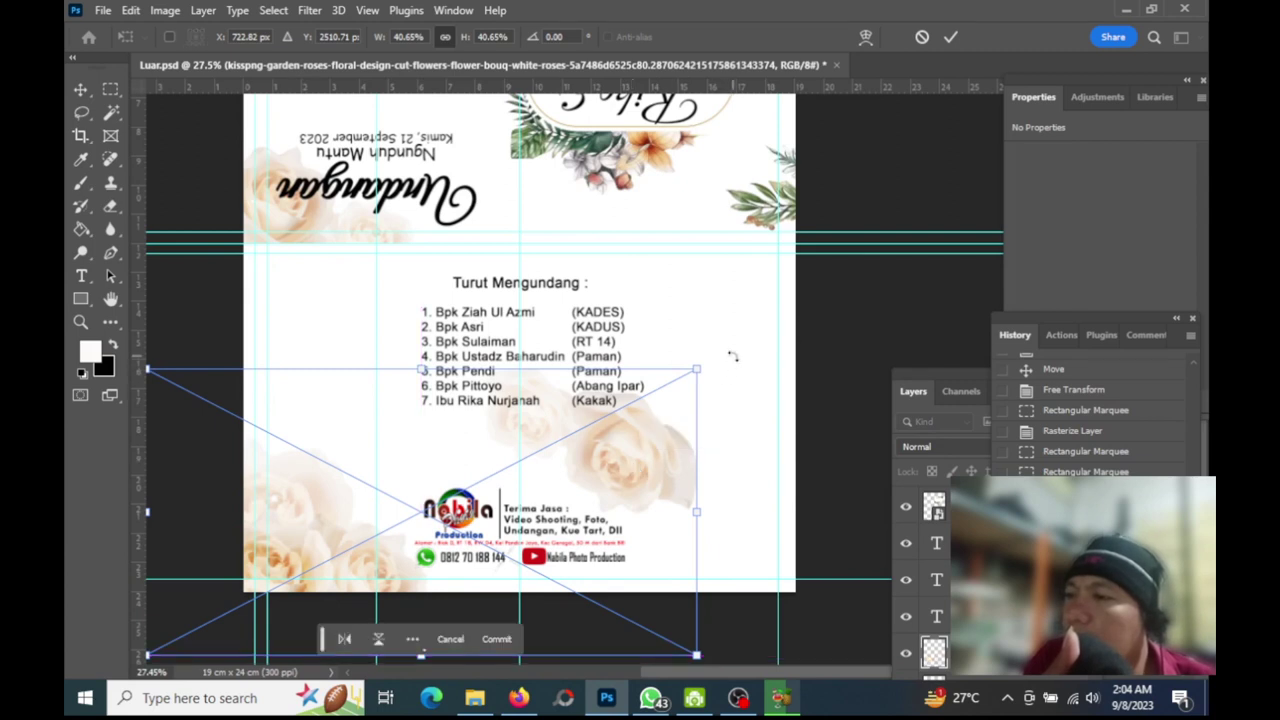
pyautogui.click(951, 38)
# Lasso the roses overlapping the guest list and rasterize the rose smart object for erasing
pyautogui.click(82, 112)
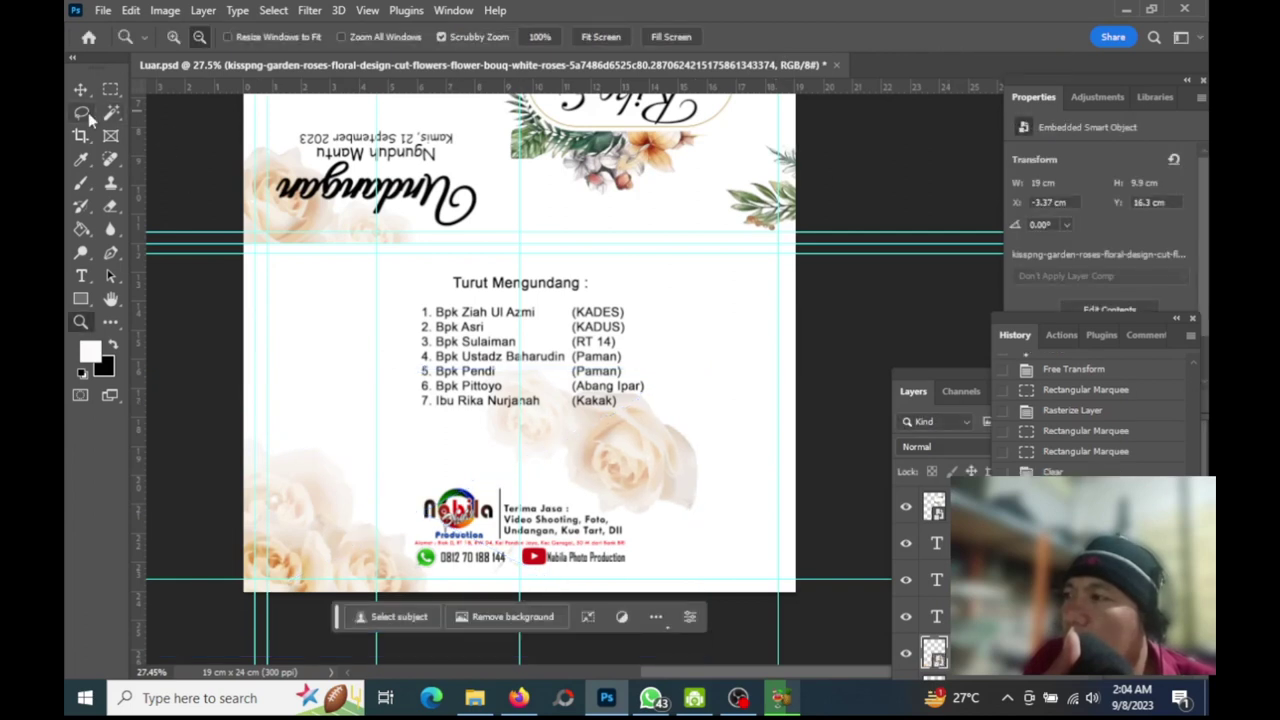
pyautogui.moveTo(390, 335); pyautogui.dragTo(521, 318)
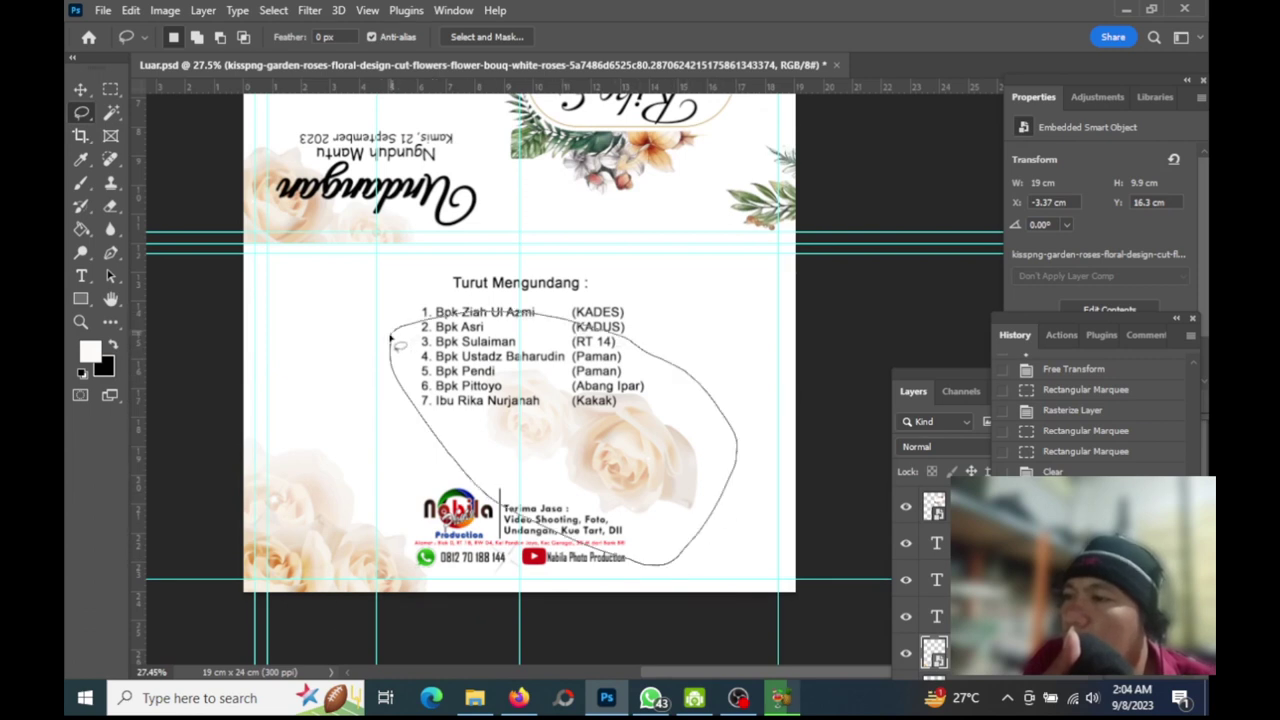
pyautogui.moveTo(401, 328); pyautogui.dragTo(392, 338)
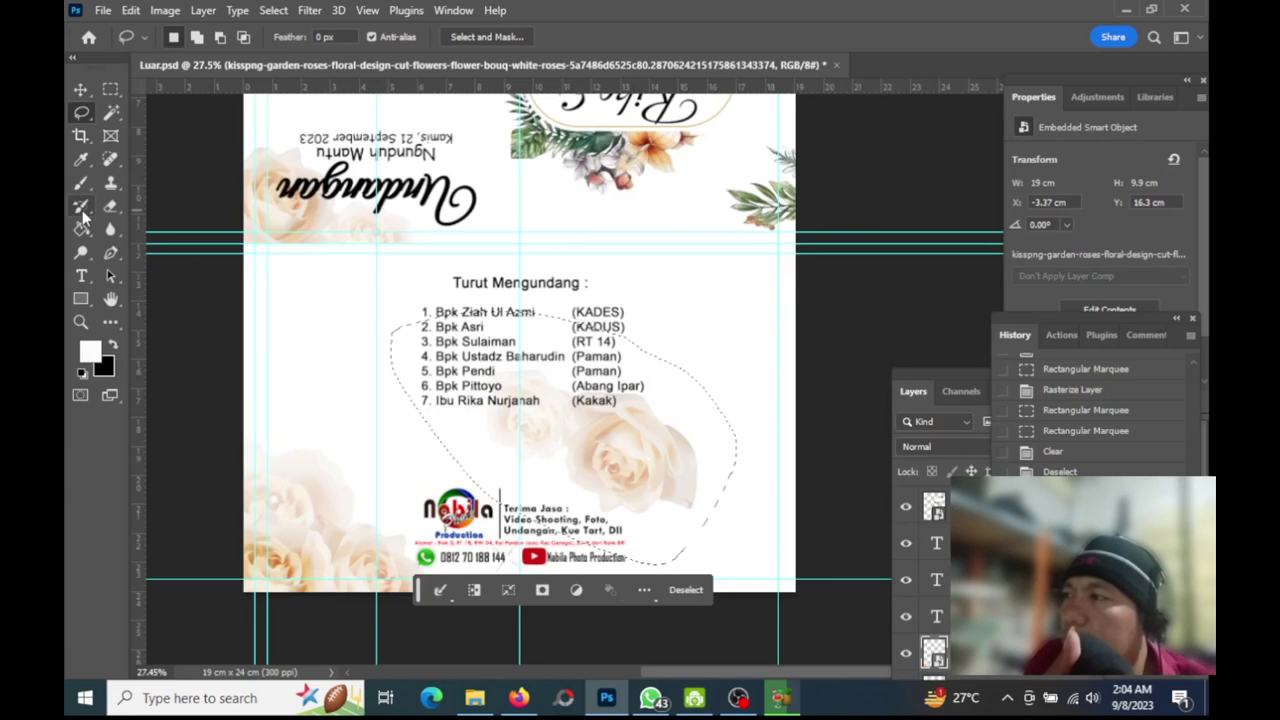
pyautogui.click(84, 88)
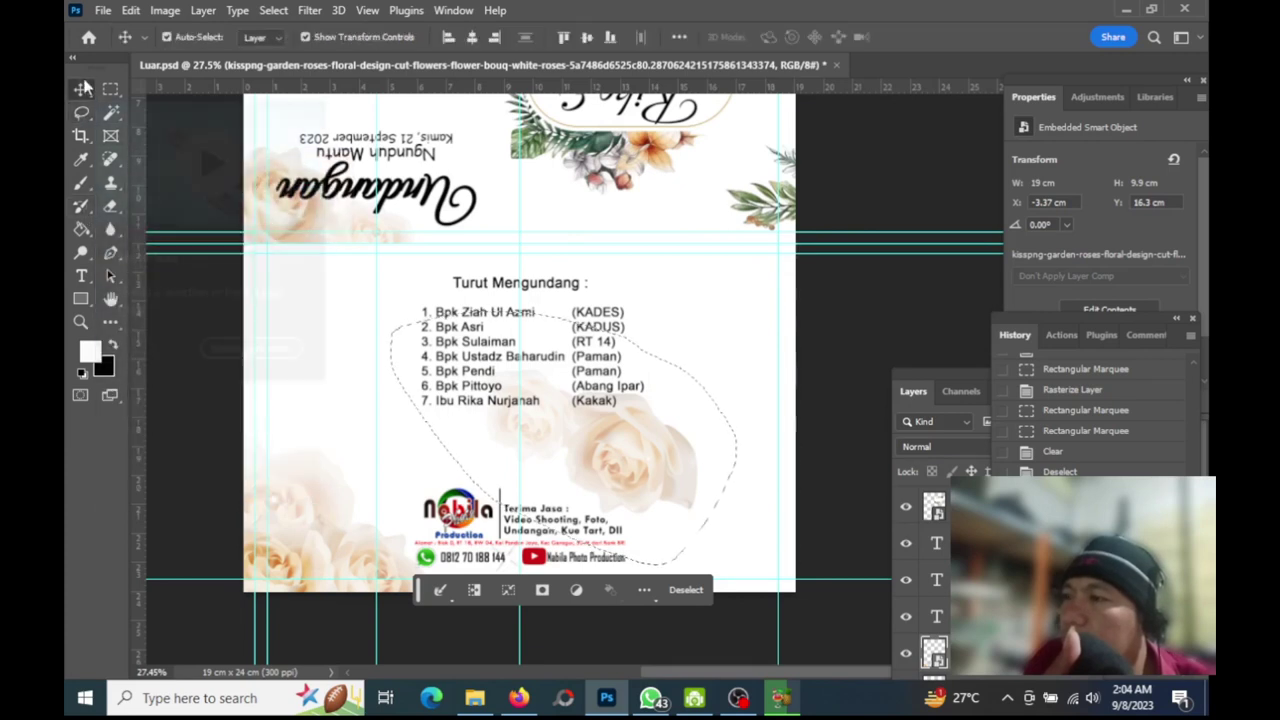
pyautogui.click(111, 207)
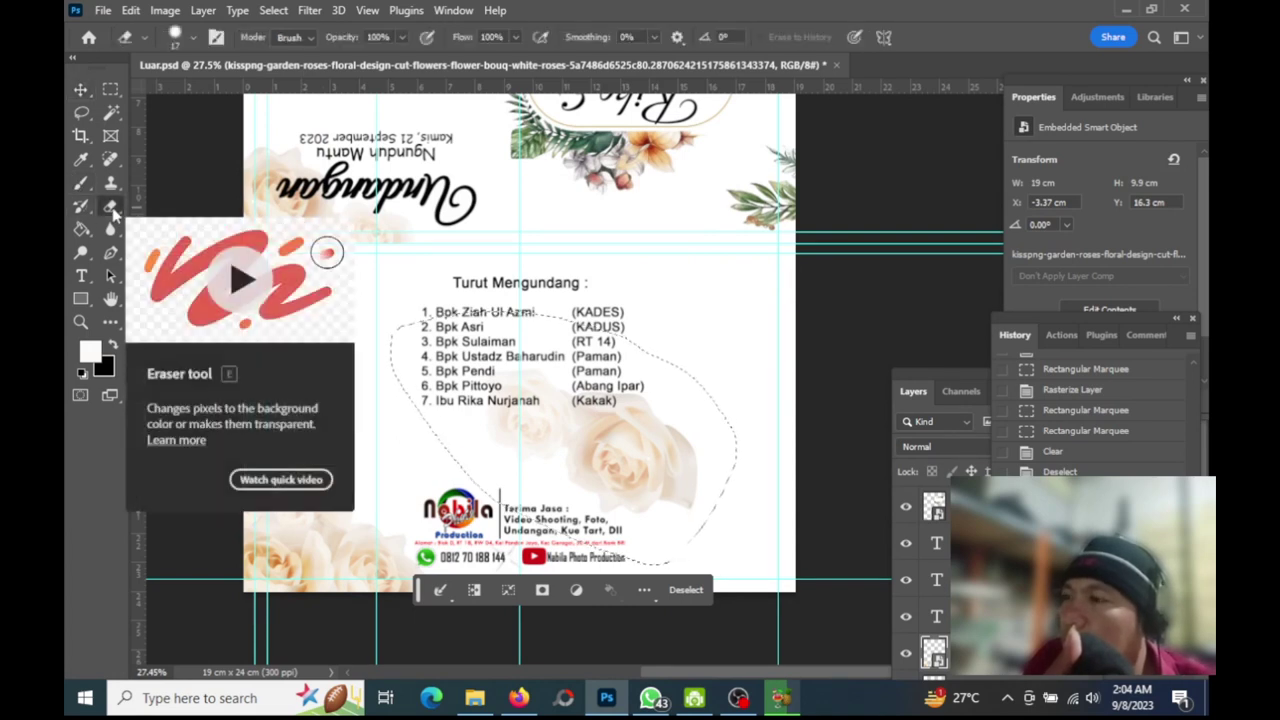
pyautogui.click(559, 440)
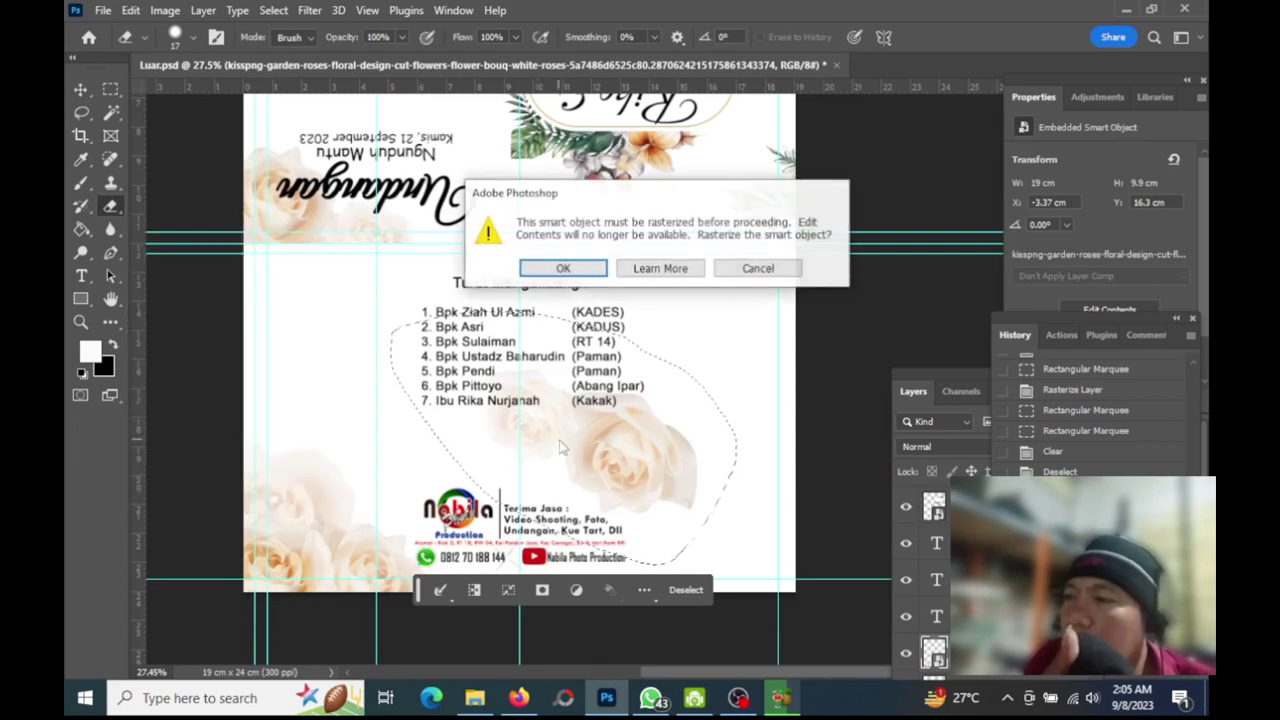
pyautogui.click(589, 265)
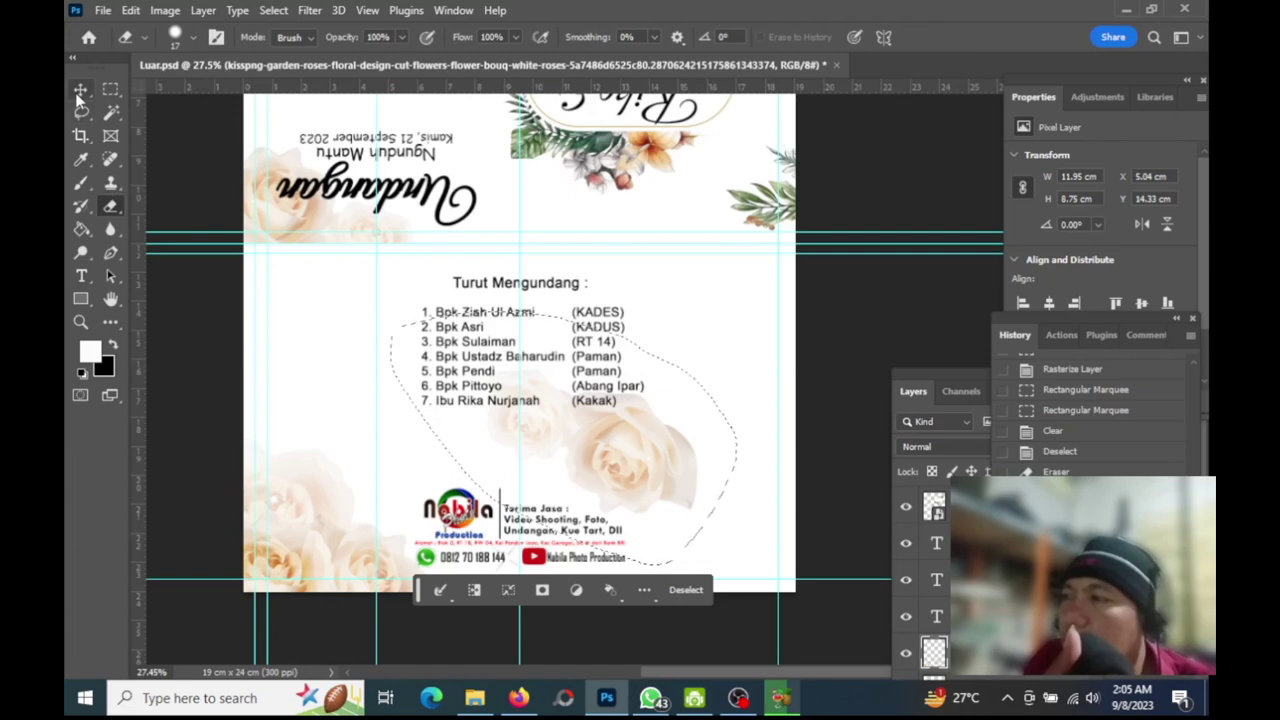
# Move the cut-out roses to the right edge of the back panel
pyautogui.press('v')
pyautogui.moveTo(609, 455)
pyautogui.mouseDown()
pyautogui.moveTo(735, 317)
pyautogui.moveTo(760, 266)
pyautogui.mouseUp()
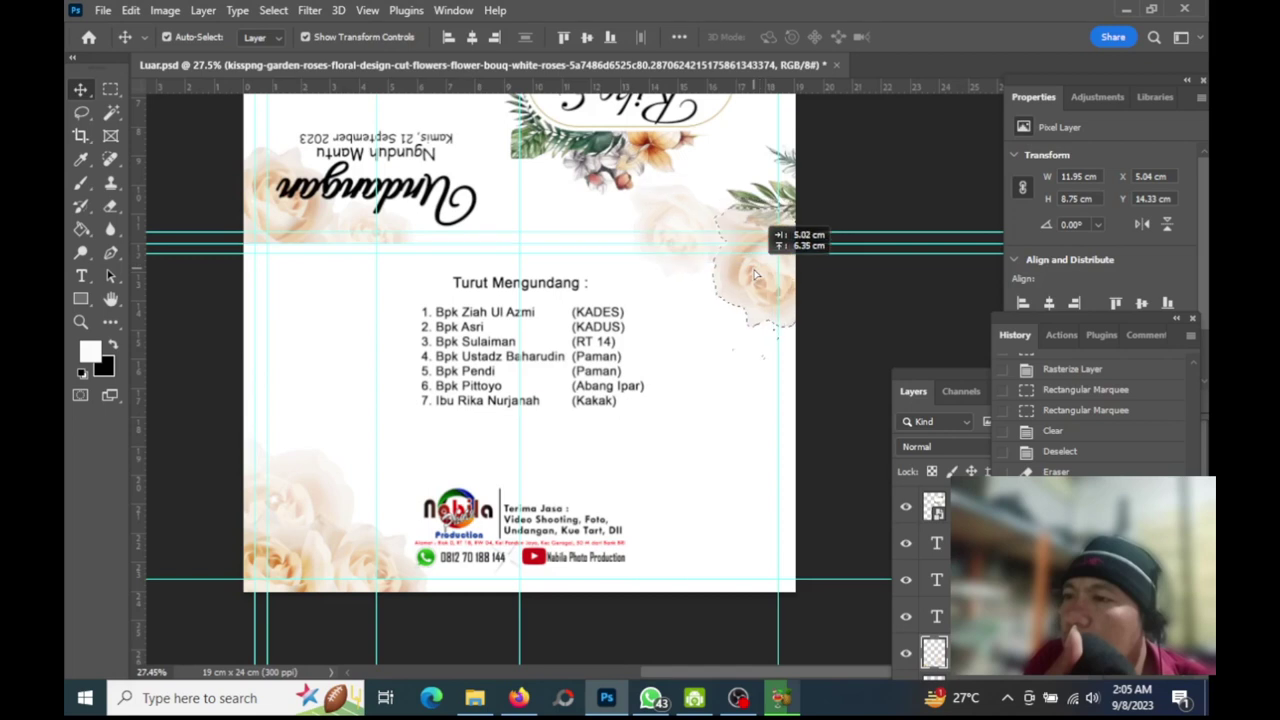
pyautogui.moveTo(760, 266); pyautogui.dragTo(758, 271)
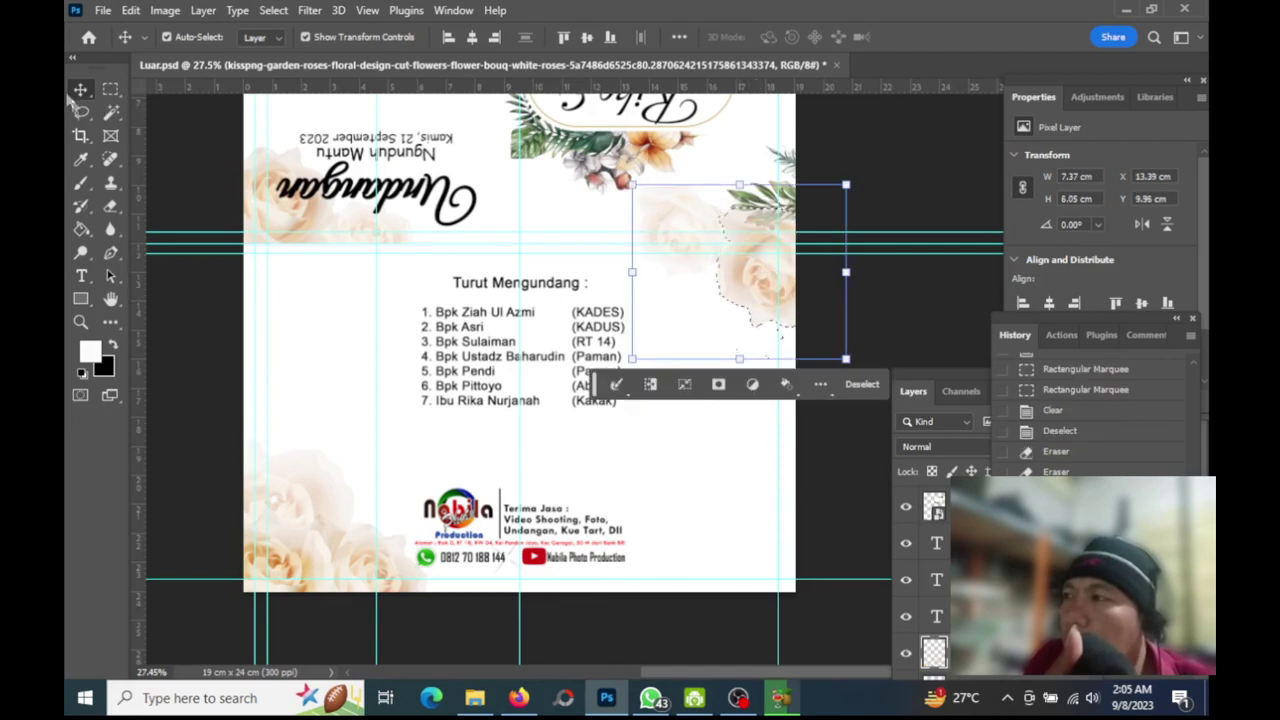
# Draw a rectangular selection at the top-right, ending at the fold line
pyautogui.click(82, 113)
pyautogui.click(519, 253)
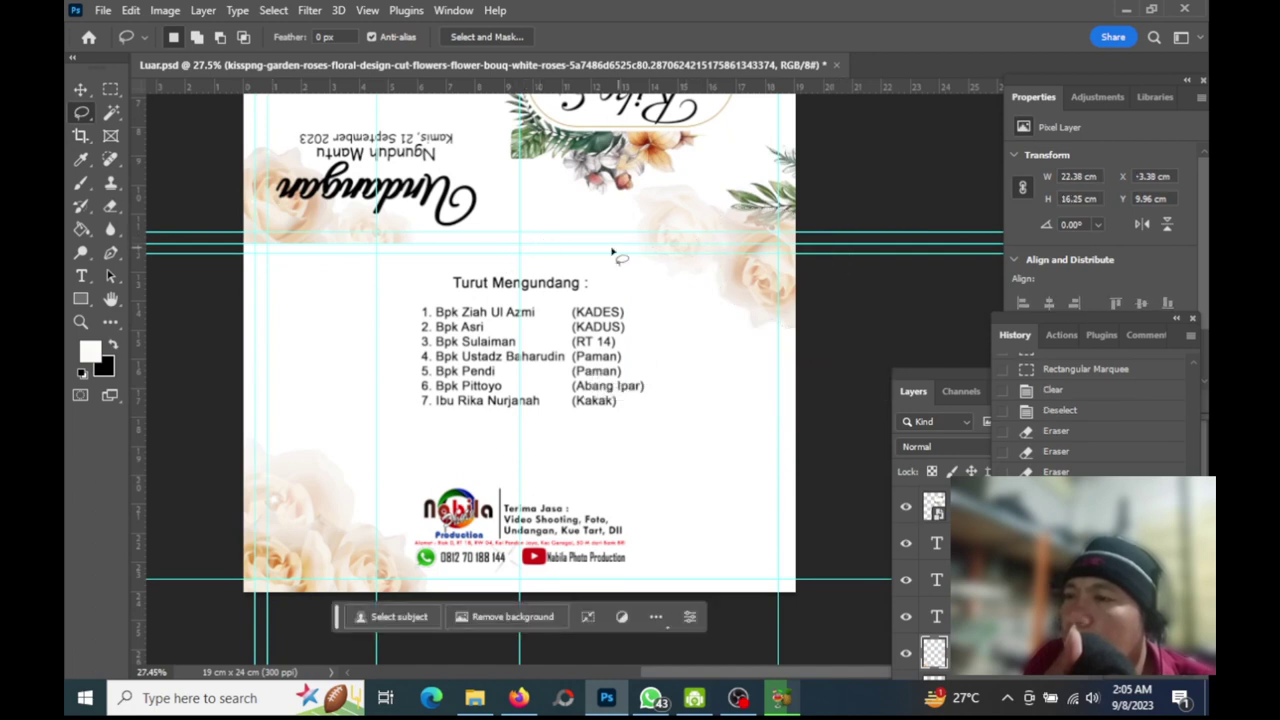
pyautogui.scroll(2, 507, 286)
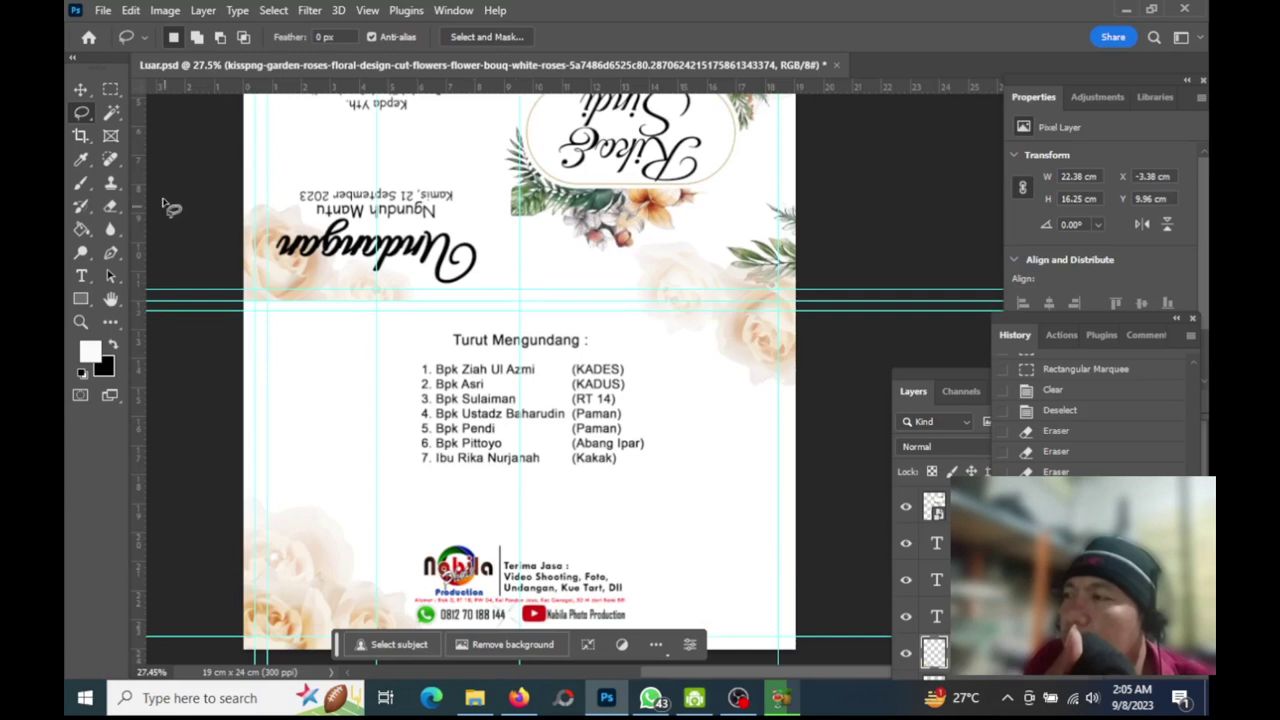
pyautogui.click(111, 91)
pyautogui.moveTo(580, 163); pyautogui.dragTo(838, 295)
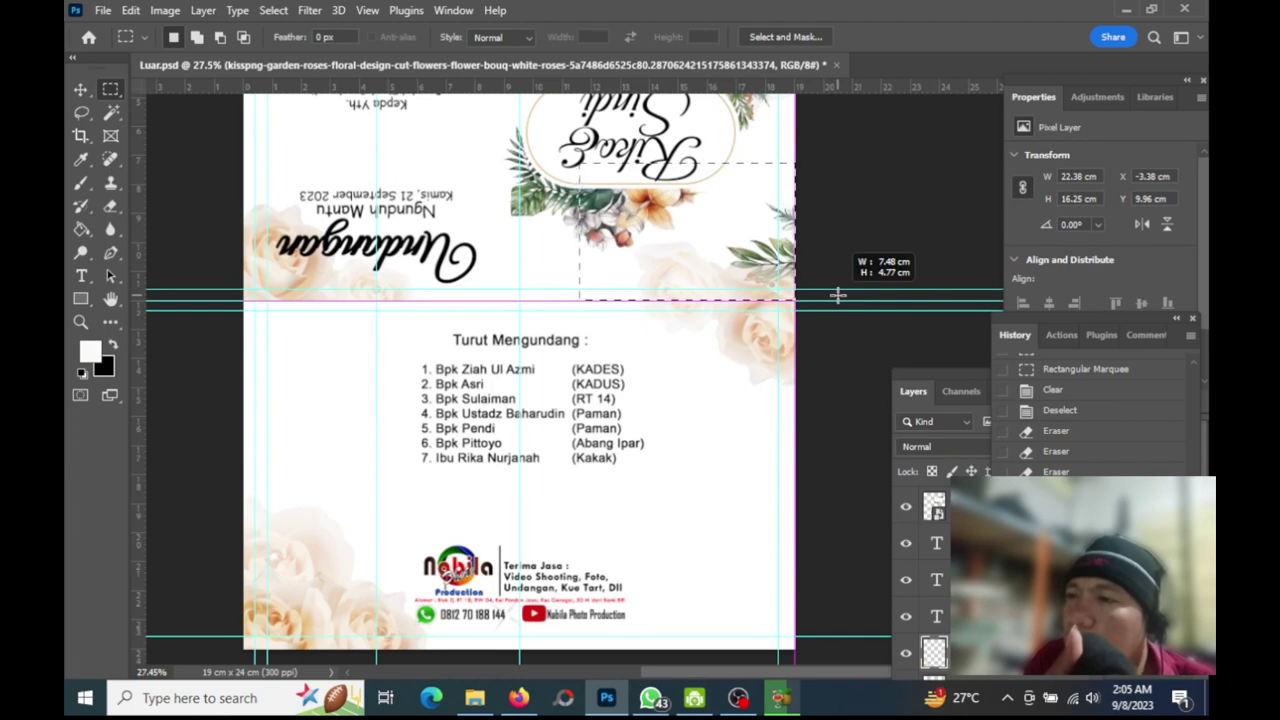
pyautogui.moveTo(838, 295); pyautogui.dragTo(838, 295)
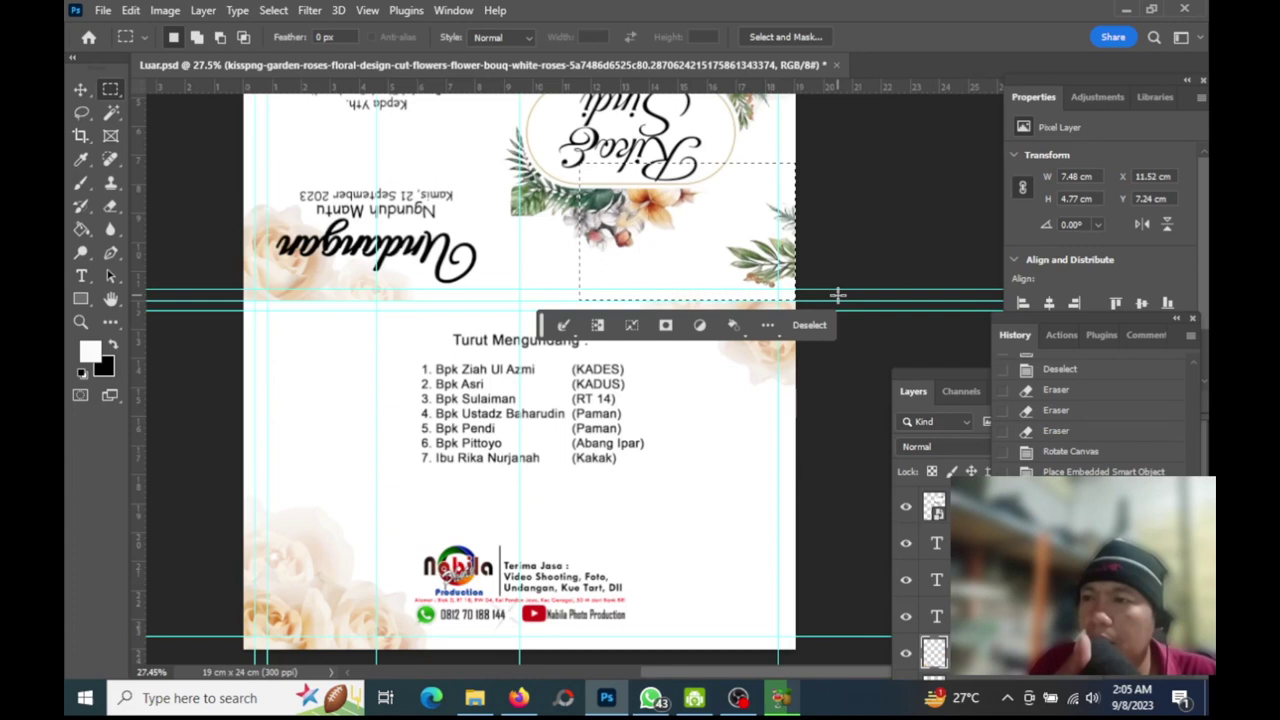
# Switch to the Lasso tool, review the top-right area, then switch to File Explorer
pyautogui.click(82, 112)
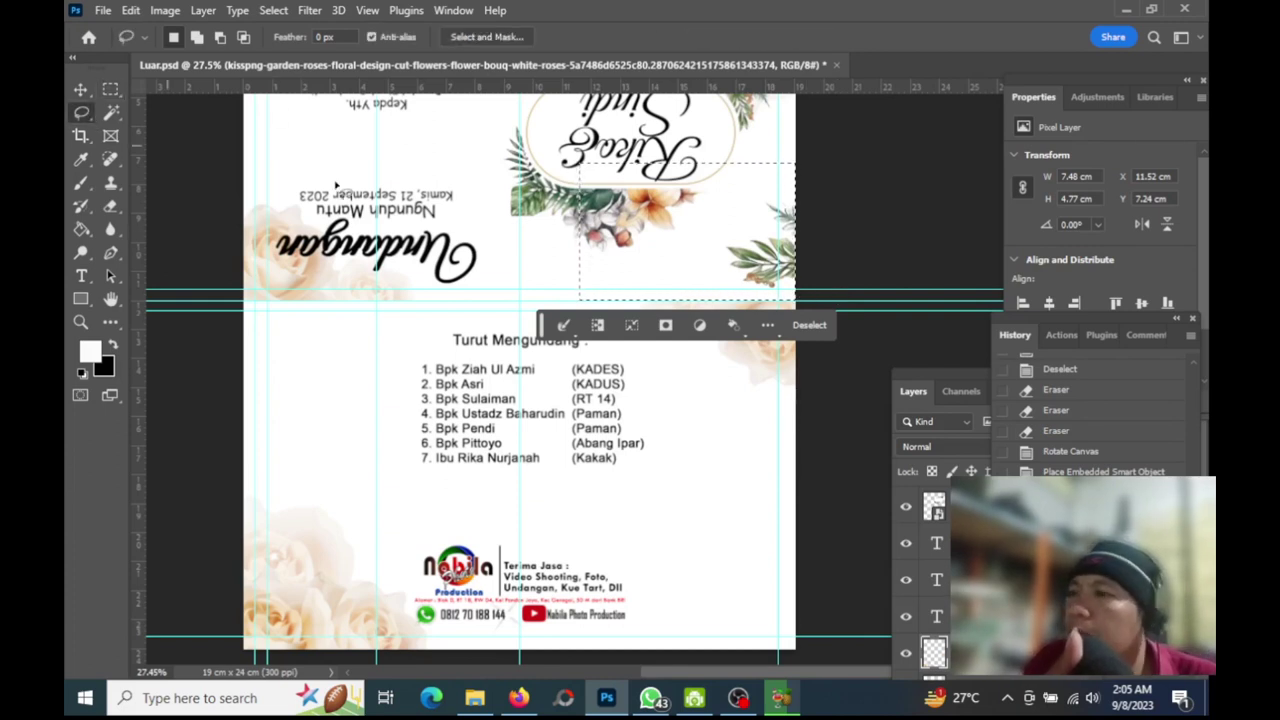
pyautogui.click(574, 283)
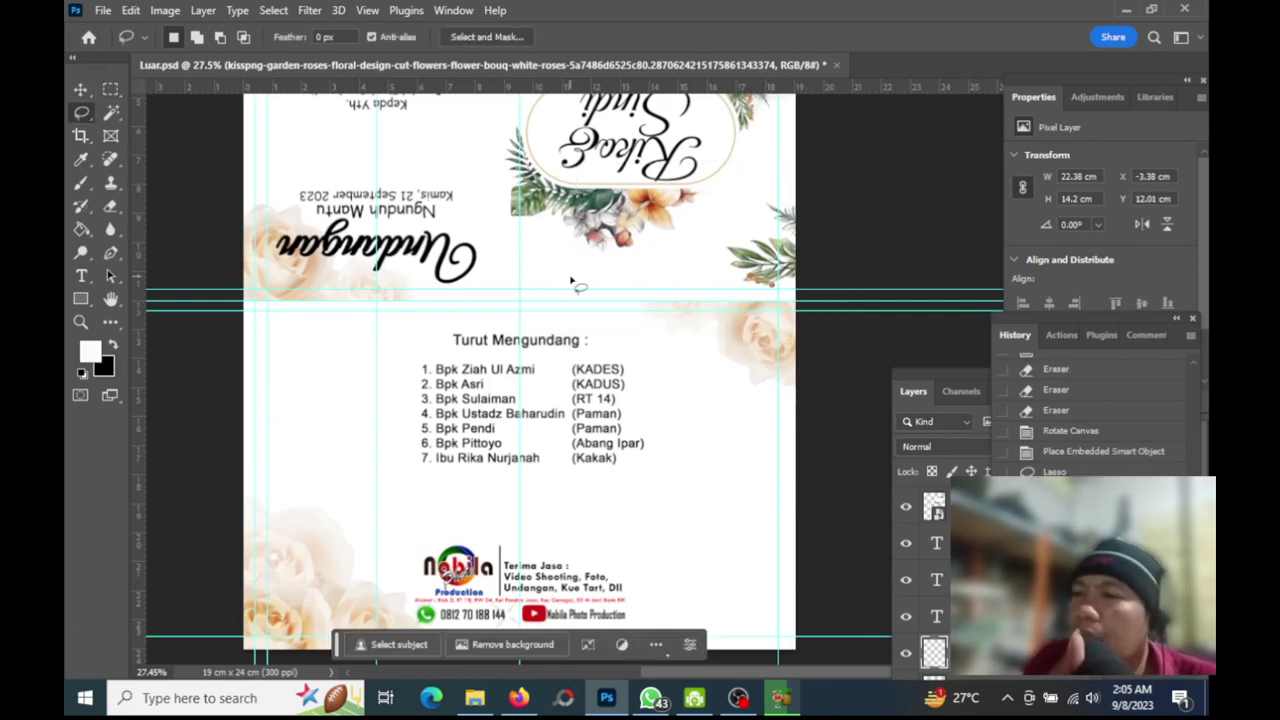
pyautogui.scroll(-3, 580, 300)
pyautogui.scroll(-2, 595, 330)
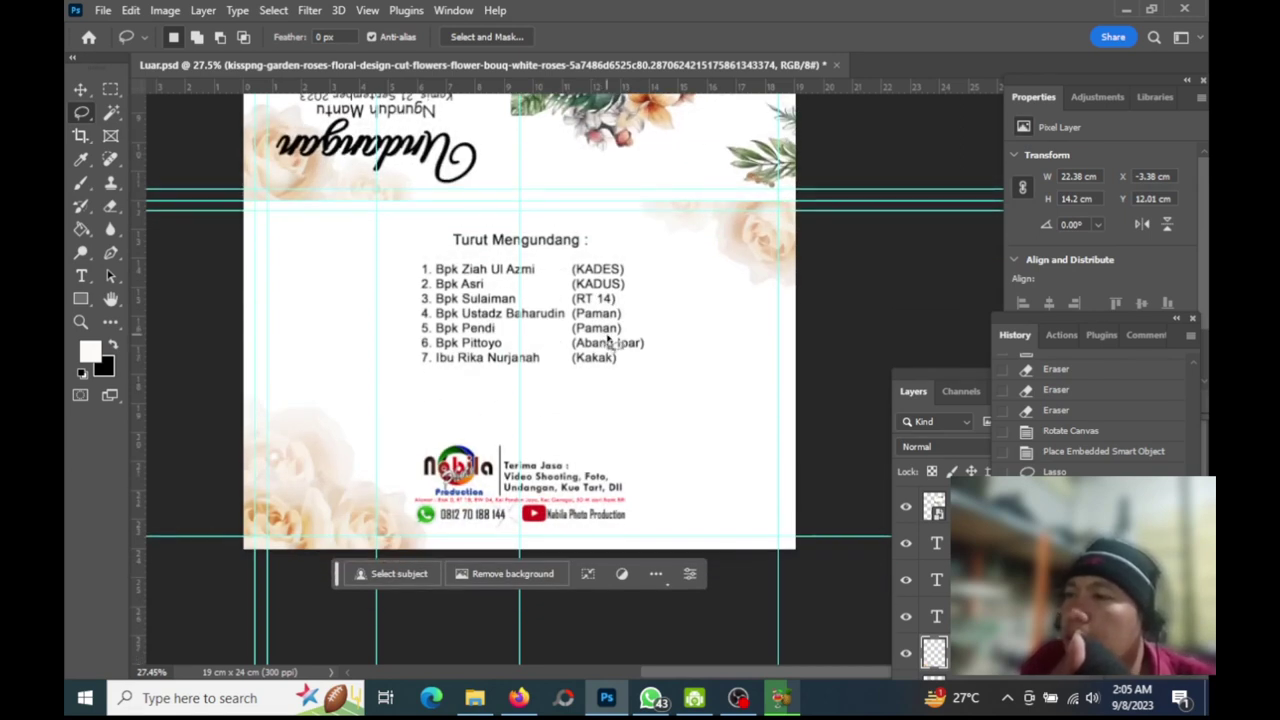
pyautogui.scroll(3, 607, 340)
pyautogui.scroll(2, 607, 340)
pyautogui.scroll(-2, 607, 340)
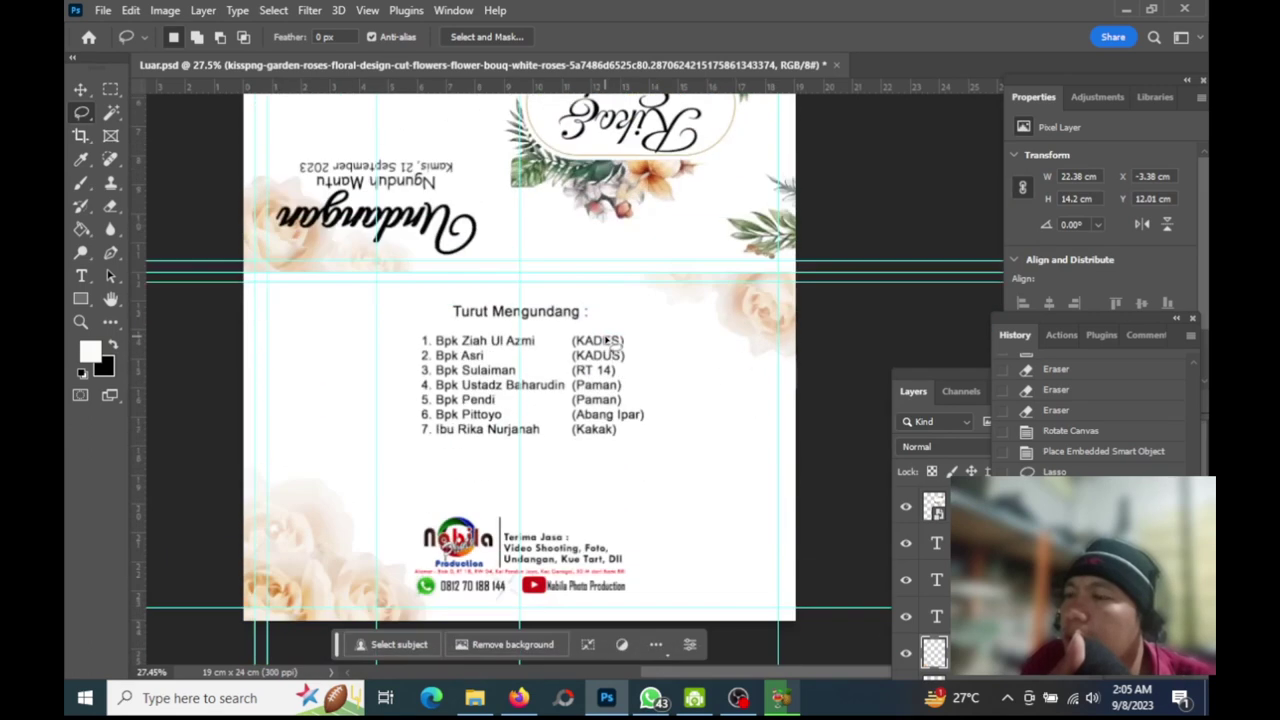
pyautogui.scroll(5, 605, 342)
pyautogui.scroll(4, 607, 342)
pyautogui.scroll(-3, 605, 341)
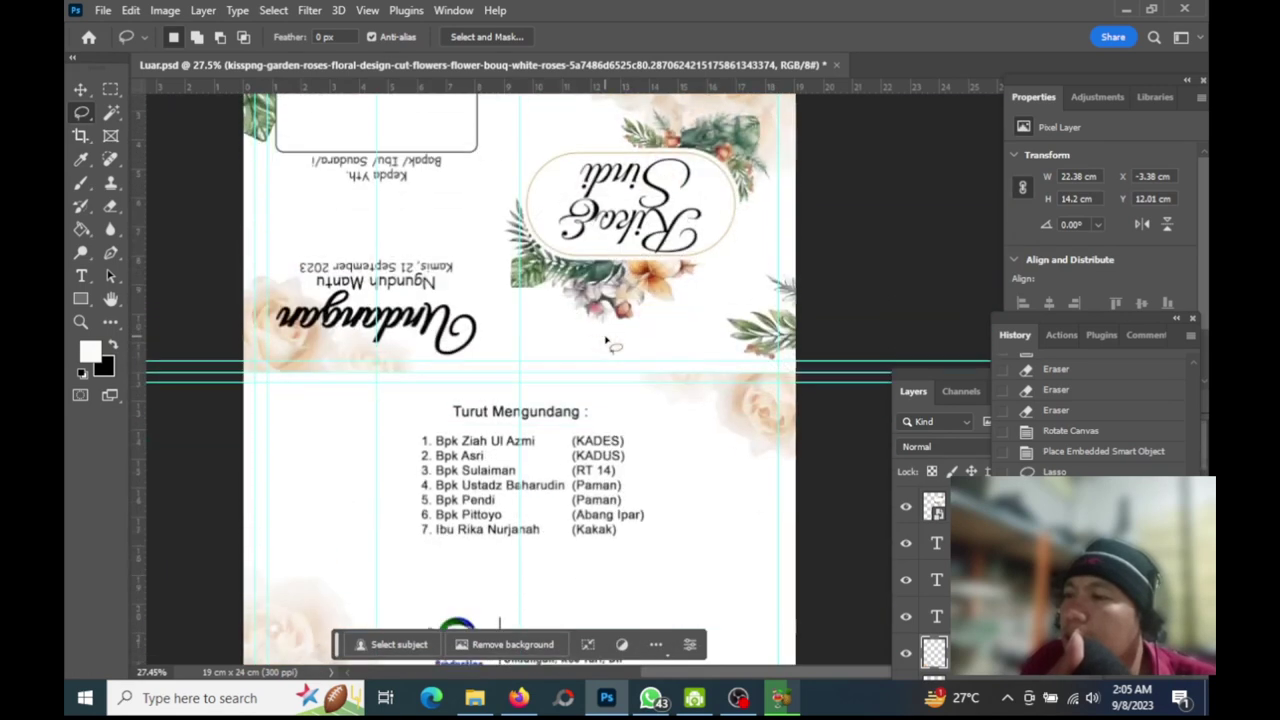
pyautogui.scroll(-4, 605, 341)
pyautogui.scroll(-1, 605, 341)
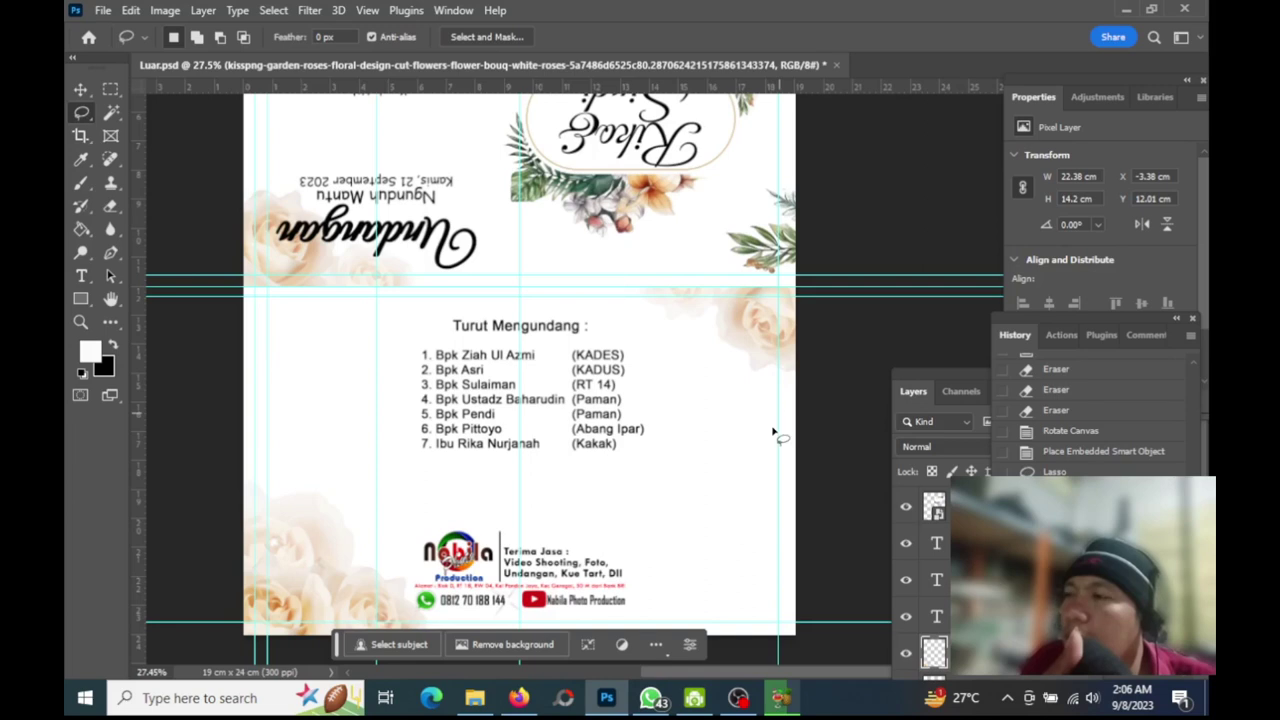
pyautogui.click(474, 697)
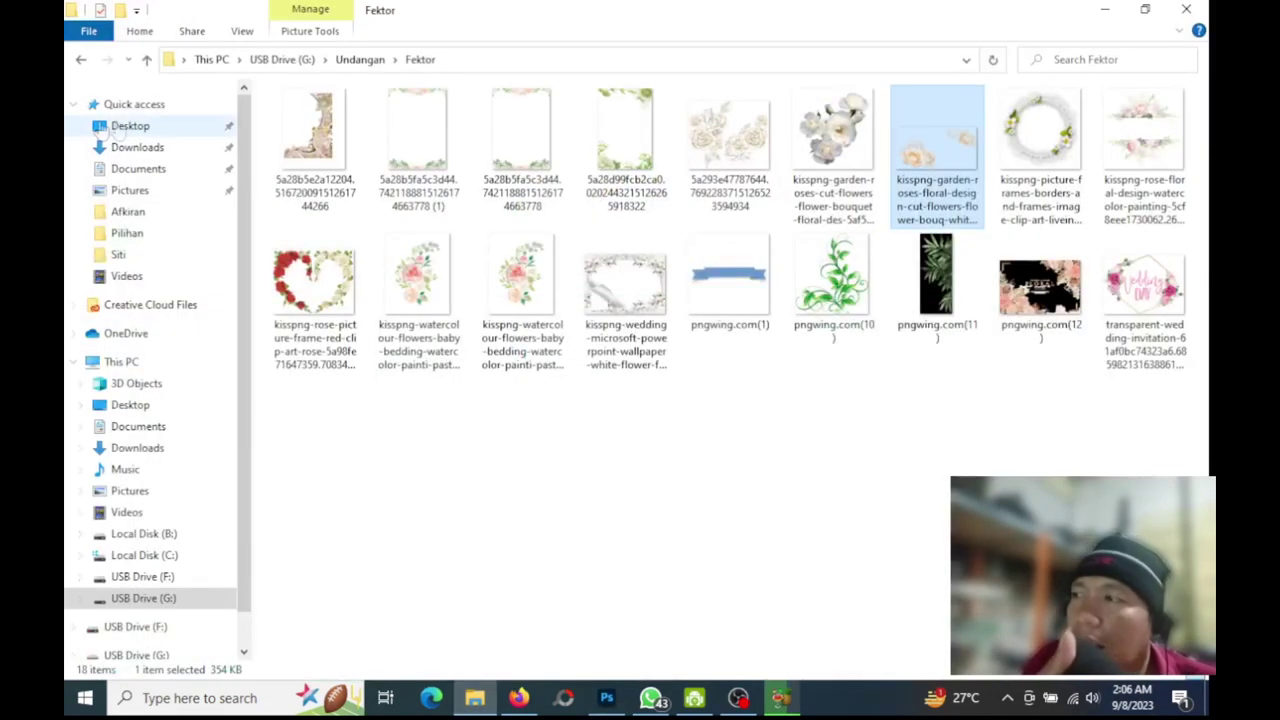
# Drag the pngtree watercolor floral frame PNG from Downloads into the invitation
pyautogui.click(137, 147)
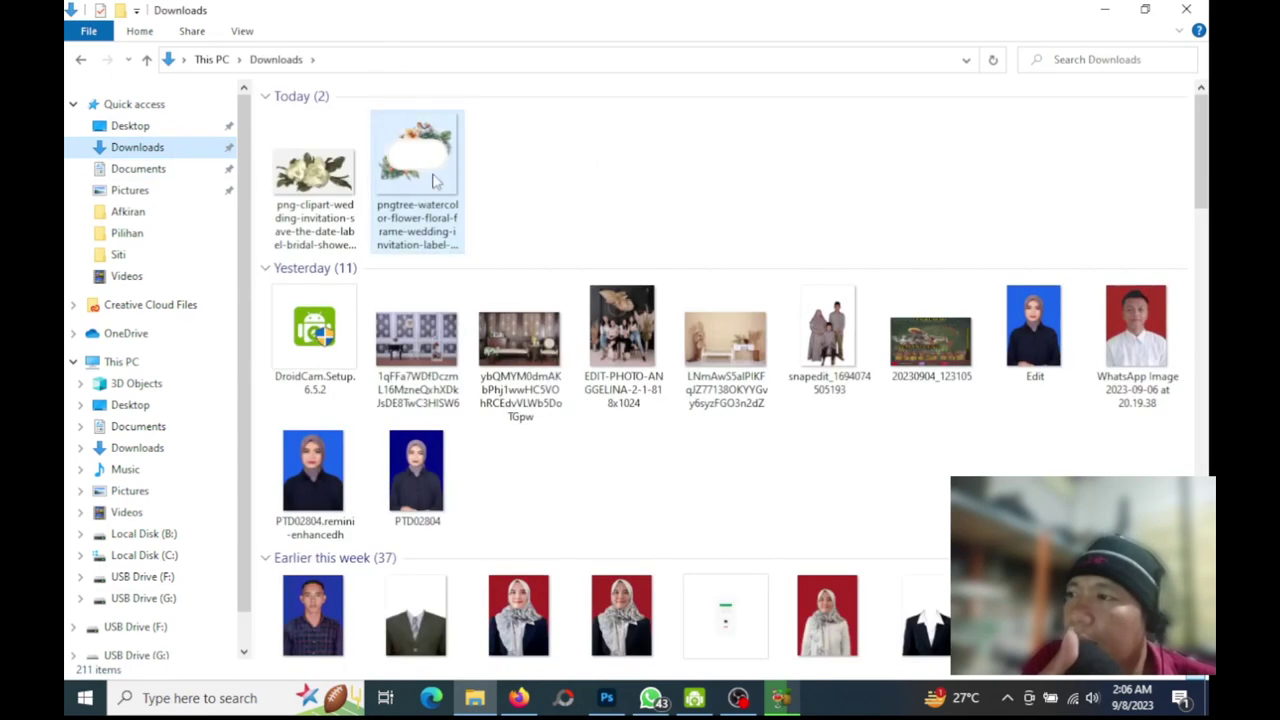
pyautogui.moveTo(449, 252)
pyautogui.mouseDown()
pyautogui.moveTo(615, 625)
pyautogui.moveTo(615, 708)
pyautogui.mouseUp()
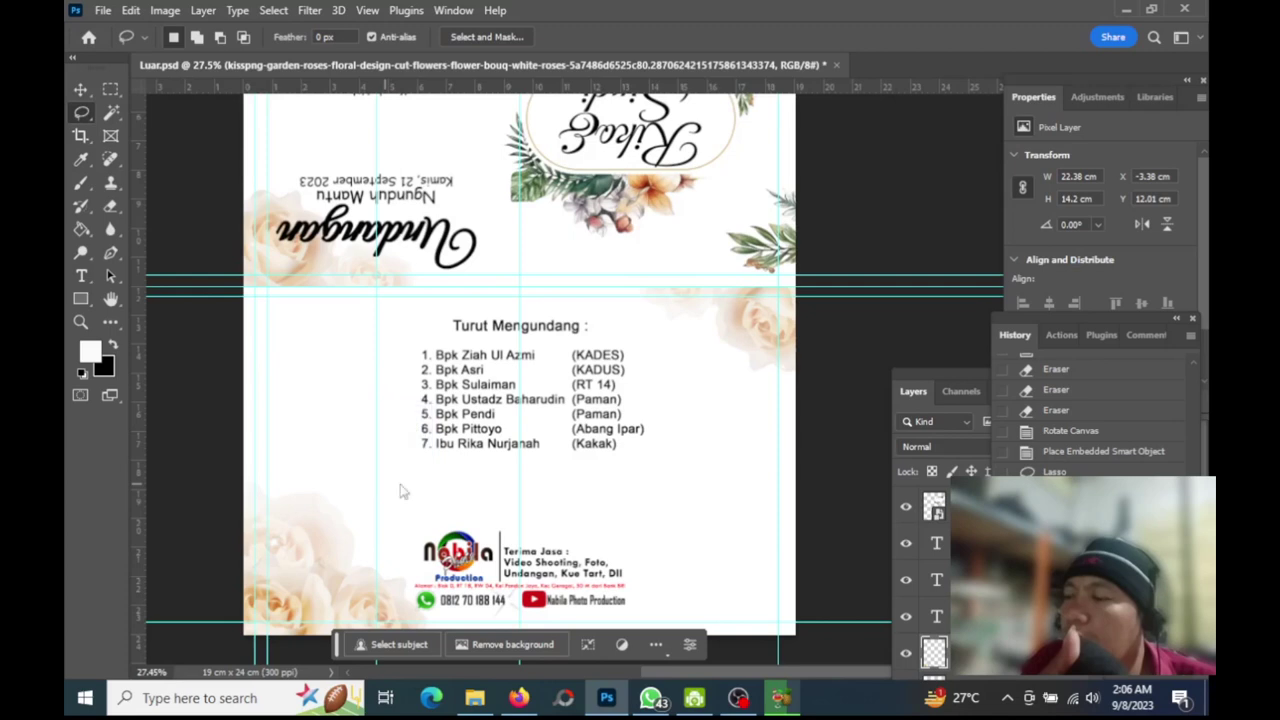
pyautogui.moveTo(615, 705); pyautogui.dragTo(457, 484)
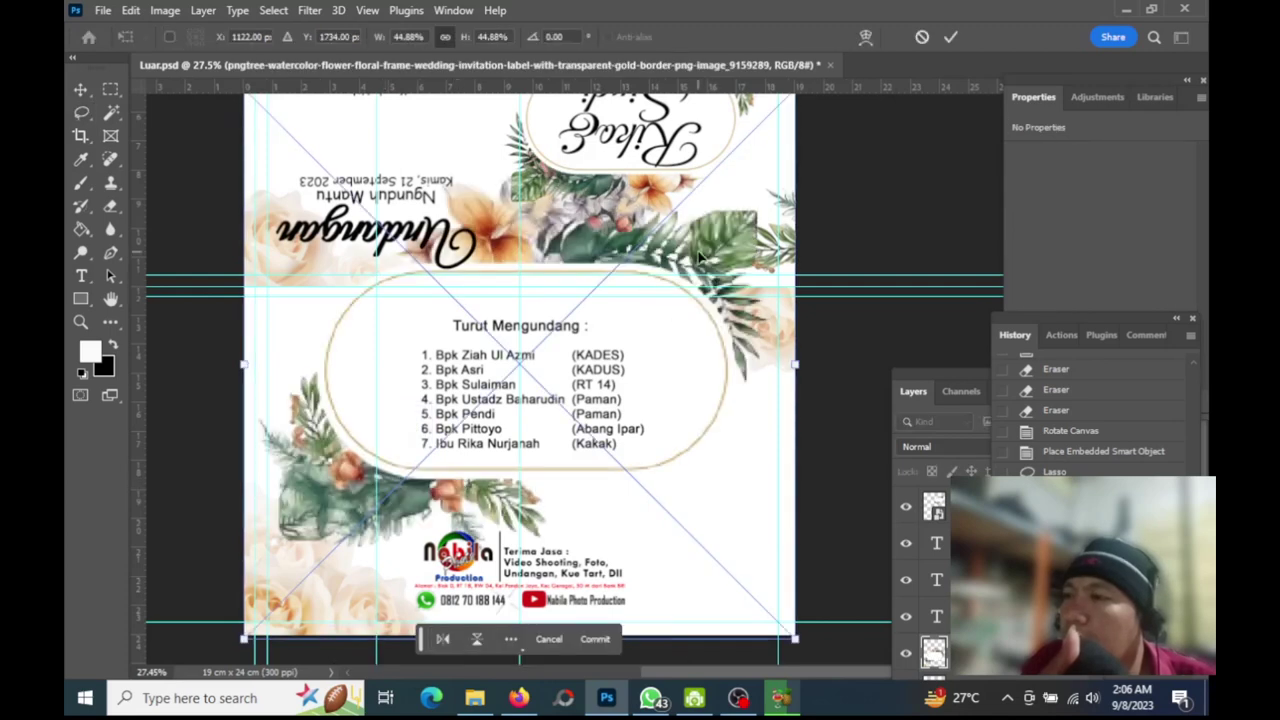
# Place and commit the floral frame, then send its layer down behind the roses
pyautogui.moveTo(700, 258)
pyautogui.mouseDown()
pyautogui.moveTo(538, 515)
pyautogui.moveTo(447, 630)
pyautogui.mouseUp()
pyautogui.click(952, 37)
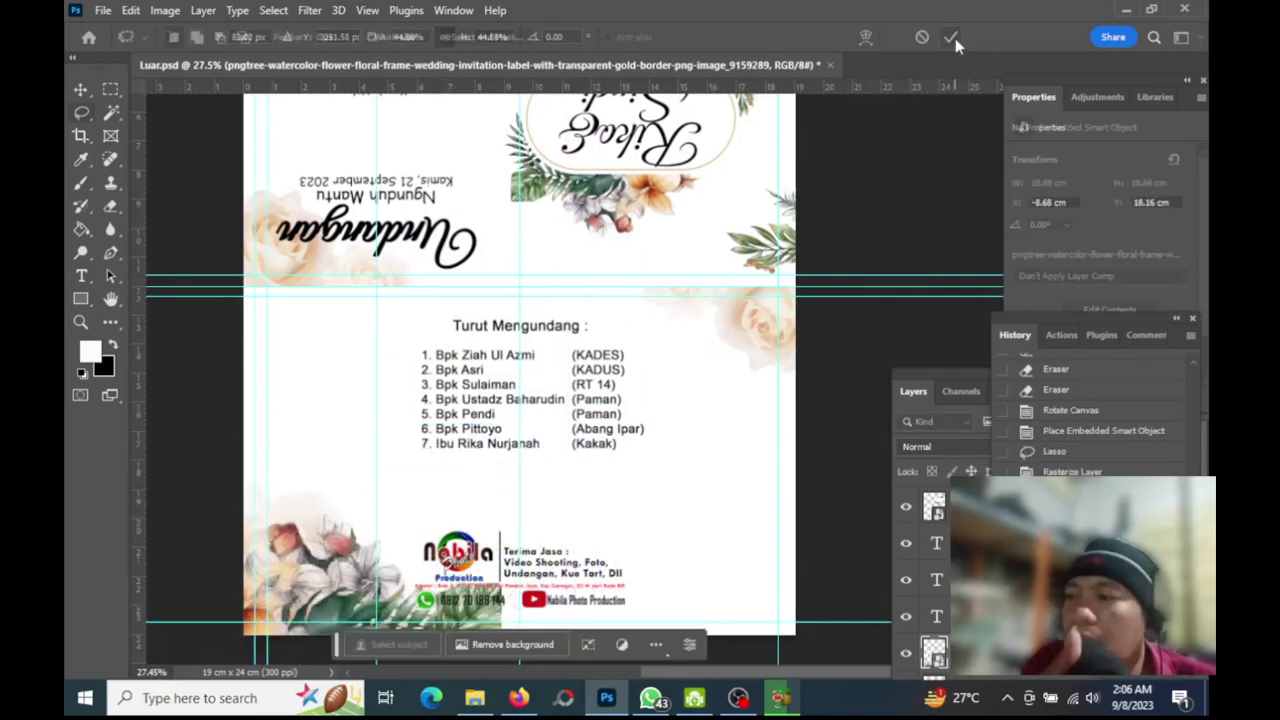
pyautogui.click(948, 381)
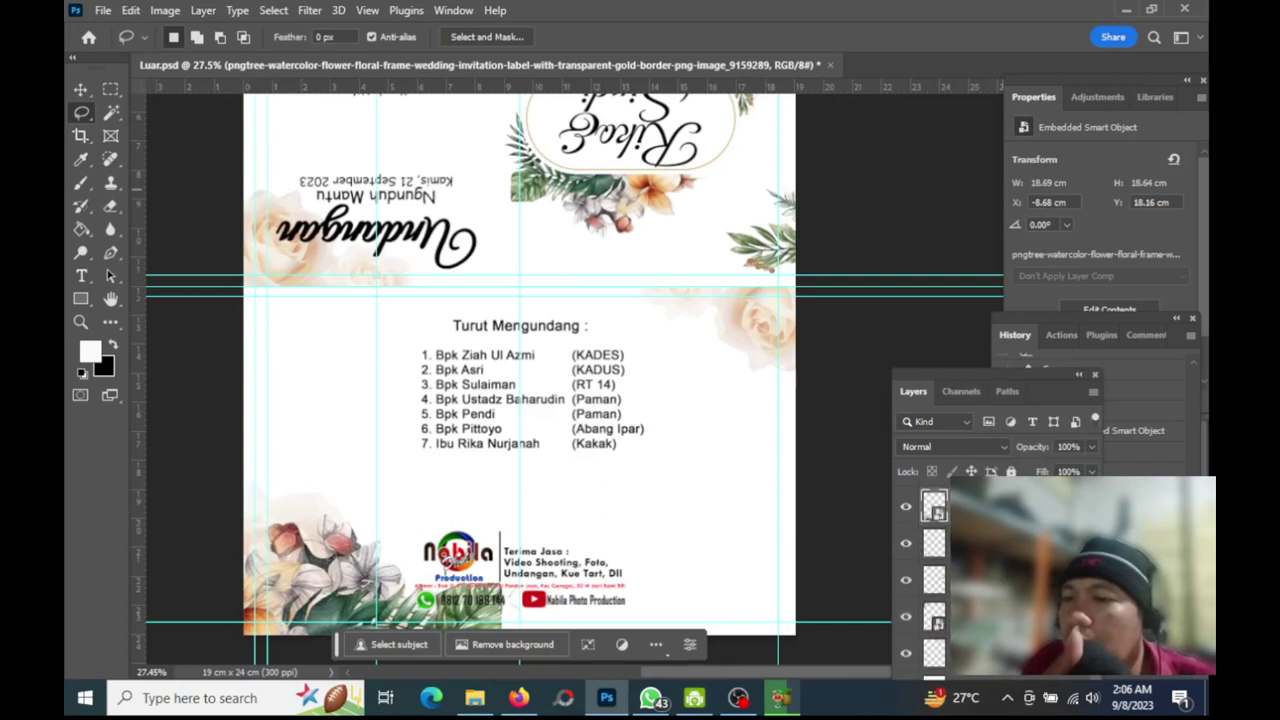
pyautogui.hotkey('ctrl', '[')
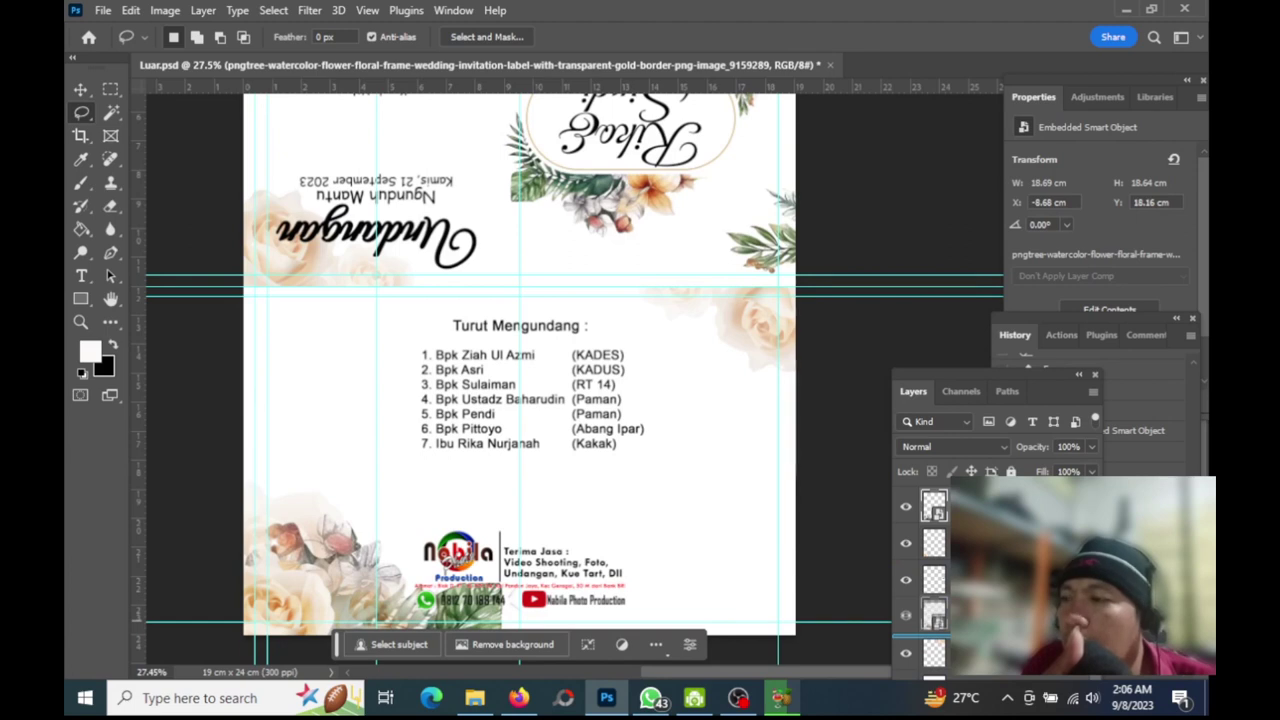
pyautogui.scroll(-1, 672, 514)
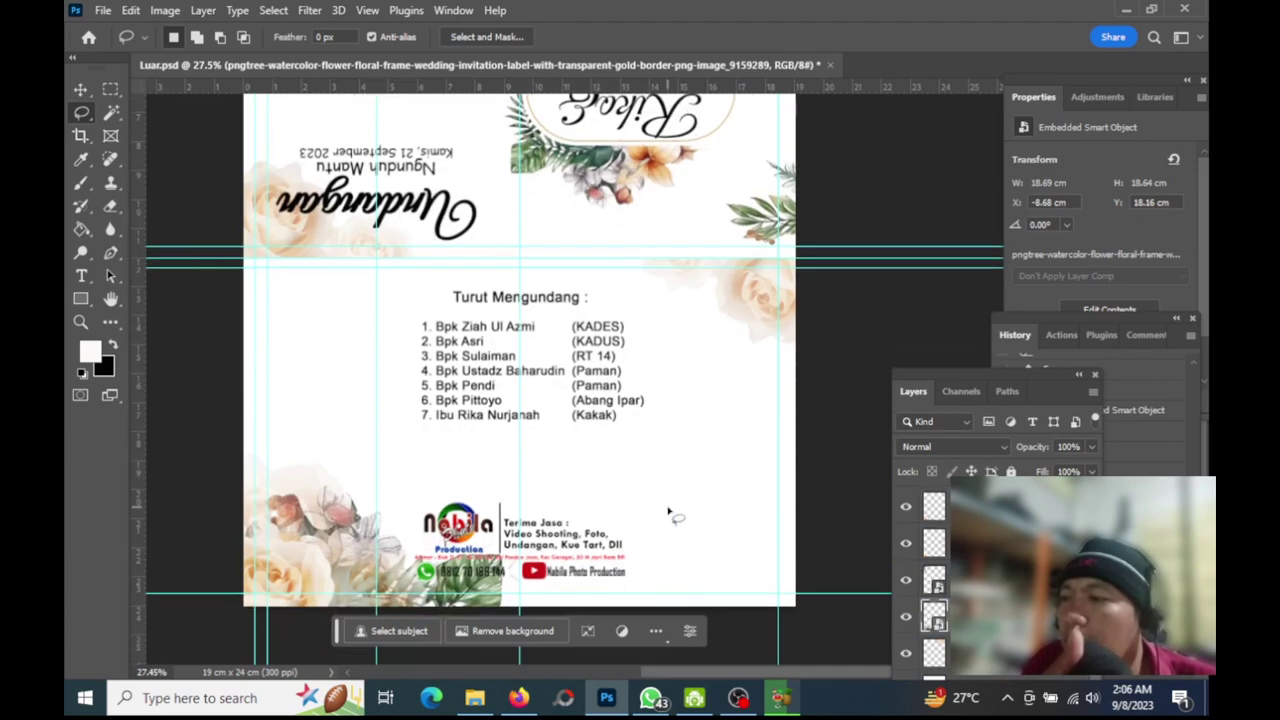
pyautogui.scroll(-1, 660, 495)
pyautogui.scroll(-1, 658, 490)
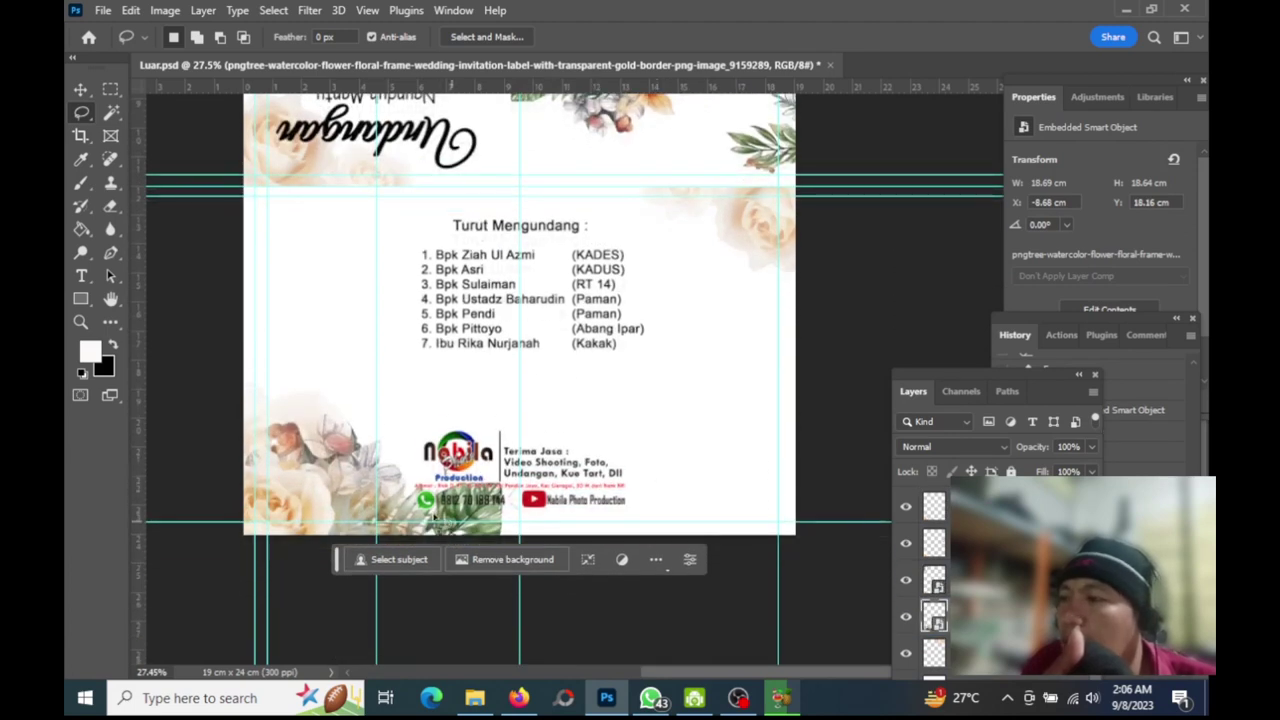
# Move the floral frame up and left until its leaf sprig sits in the corner beside the logo
pyautogui.click(87, 92)
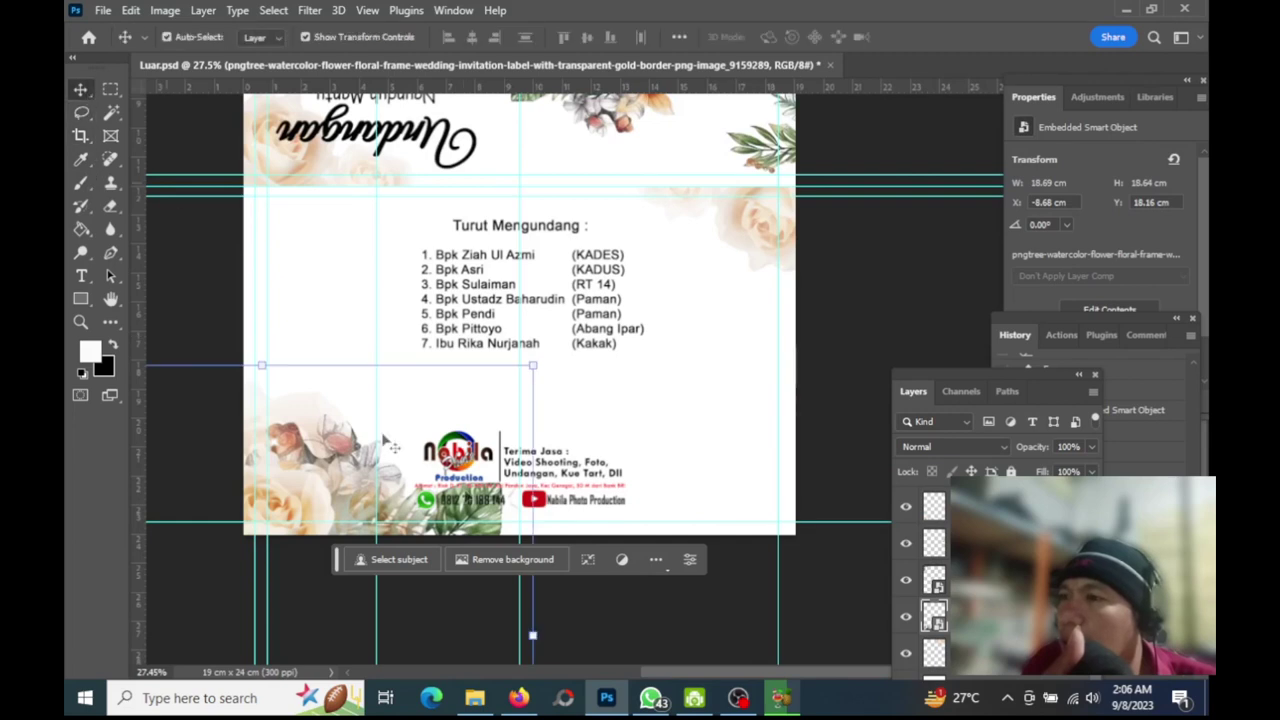
pyautogui.moveTo(463, 522)
pyautogui.mouseDown()
pyautogui.moveTo(399, 394)
pyautogui.moveTo(364, 533)
pyautogui.moveTo(396, 455)
pyautogui.mouseUp()
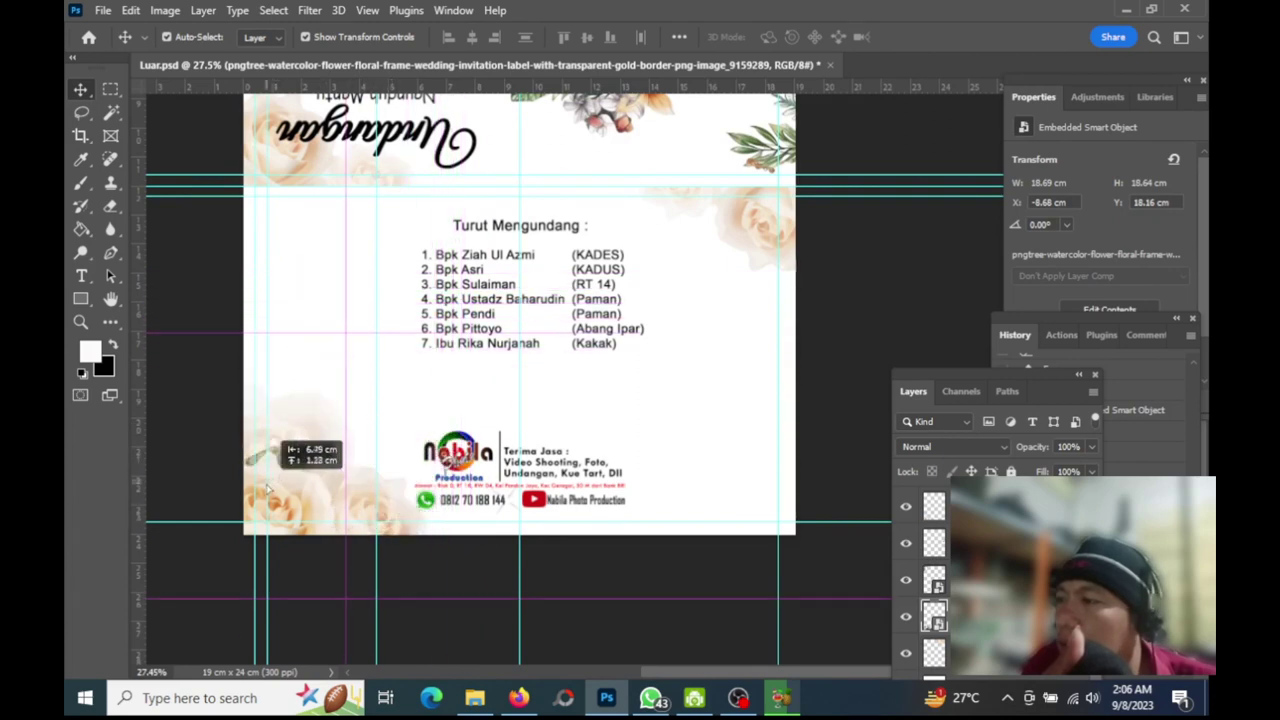
pyautogui.moveTo(398, 456)
pyautogui.mouseDown()
pyautogui.moveTo(373, 448)
pyautogui.moveTo(349, 477)
pyautogui.mouseUp()
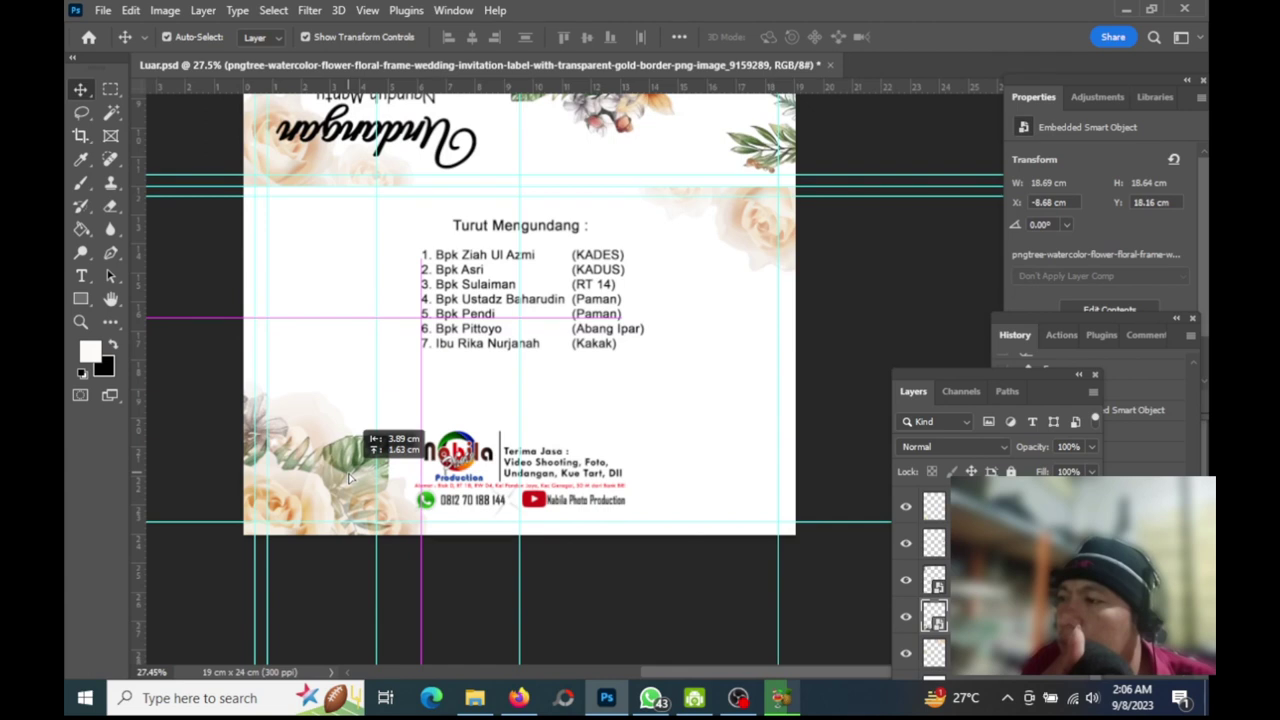
pyautogui.moveTo(349, 477); pyautogui.dragTo(350, 478)
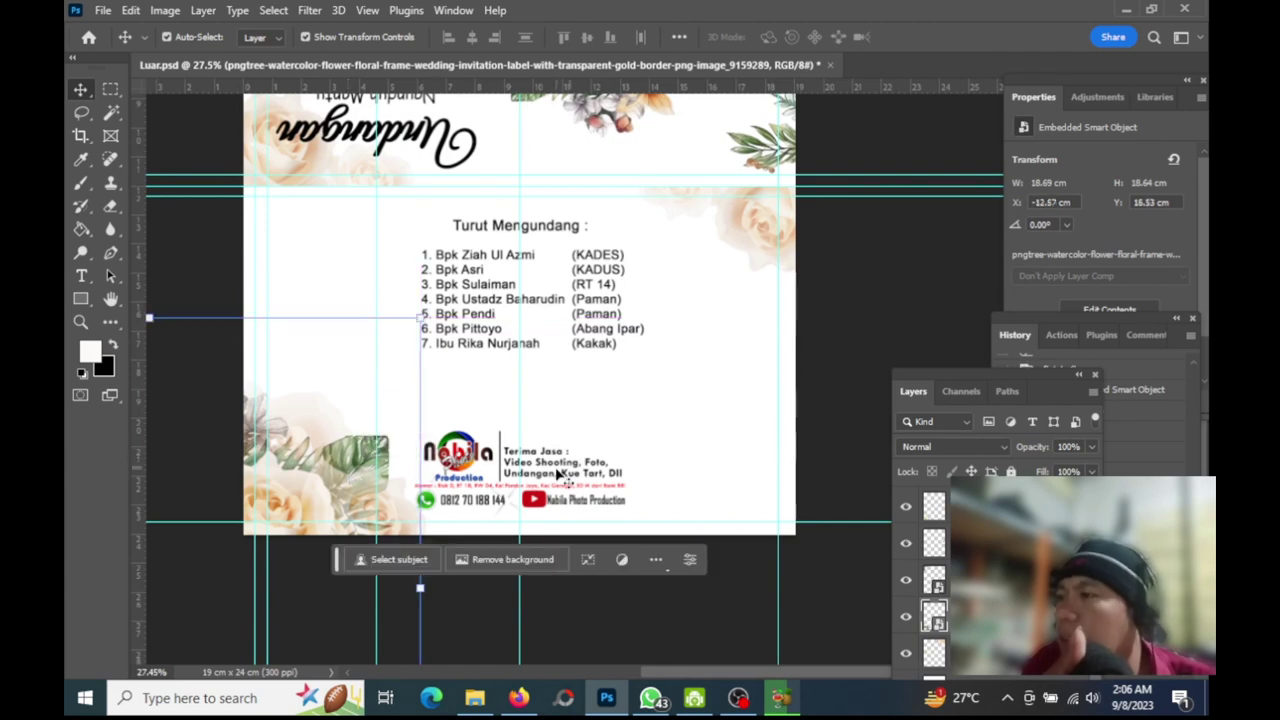
pyautogui.scroll(2, 558, 474)
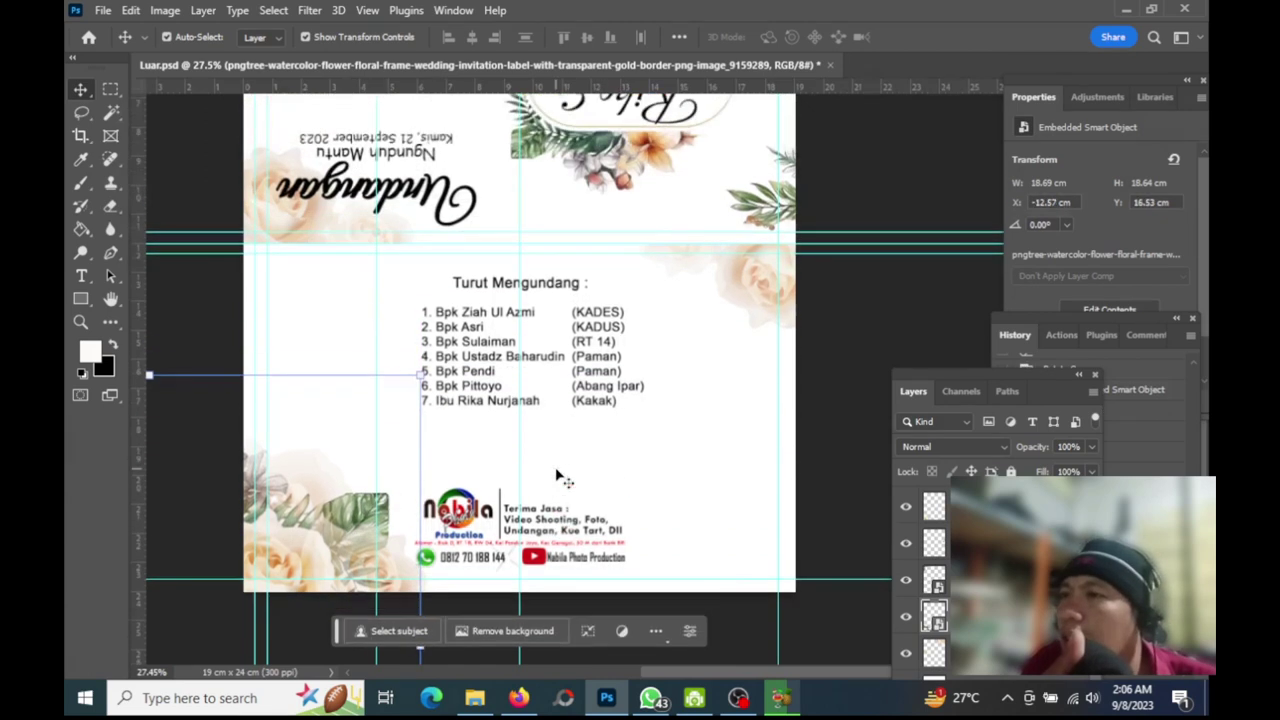
pyautogui.scroll(3, 558, 474)
pyautogui.scroll(-2, 558, 476)
pyautogui.scroll(-1, 558, 476)
pyautogui.scroll(-1, 558, 476)
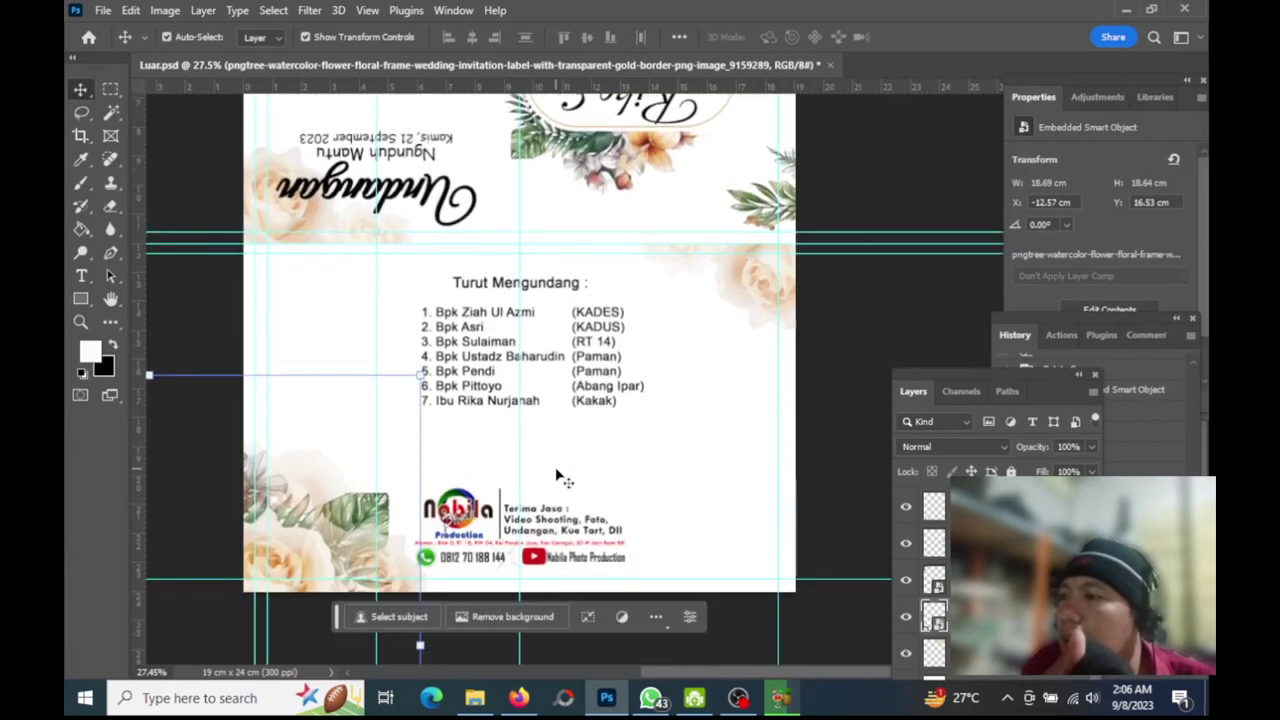
pyautogui.click(82, 112)
pyautogui.scroll(1, 715, 180)
# Lasso the leaf sprig at the upper-right corner, then drop the selection
pyautogui.click(810, 145)
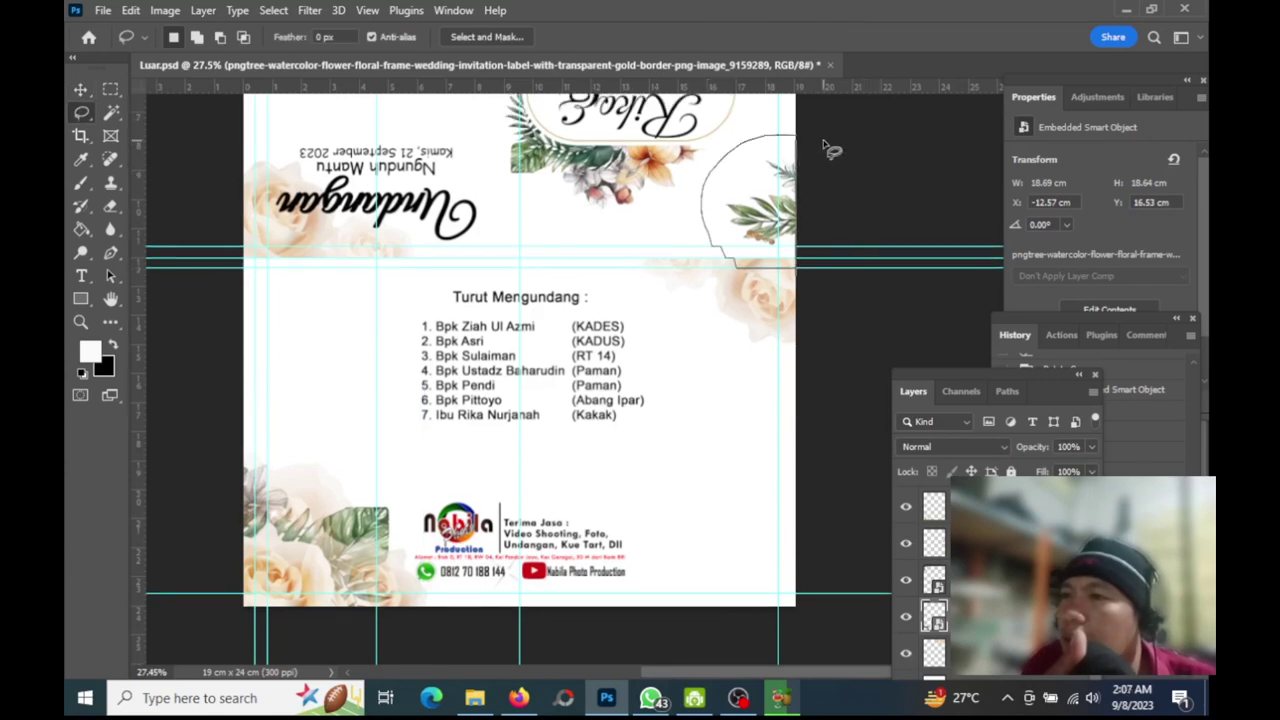
pyautogui.moveTo(822, 138); pyautogui.dragTo(822, 140)
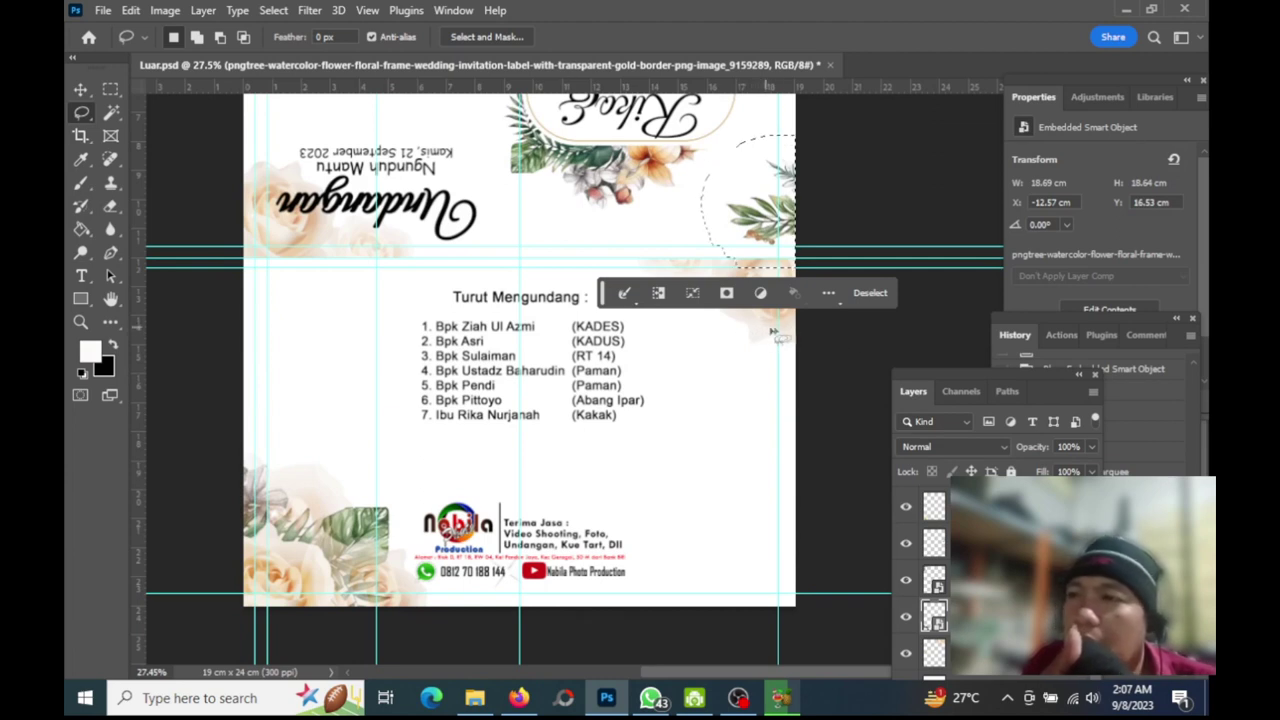
pyautogui.click(88, 92)
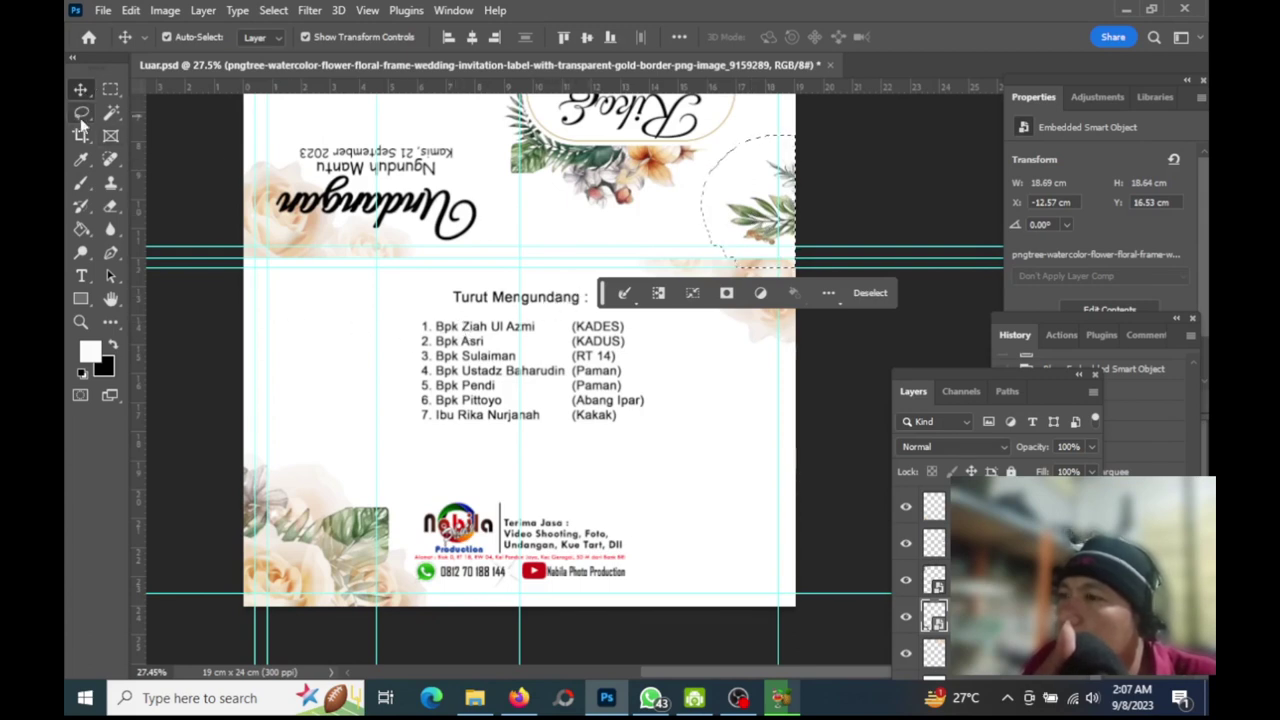
pyautogui.hotkey('ctrl', 'd')
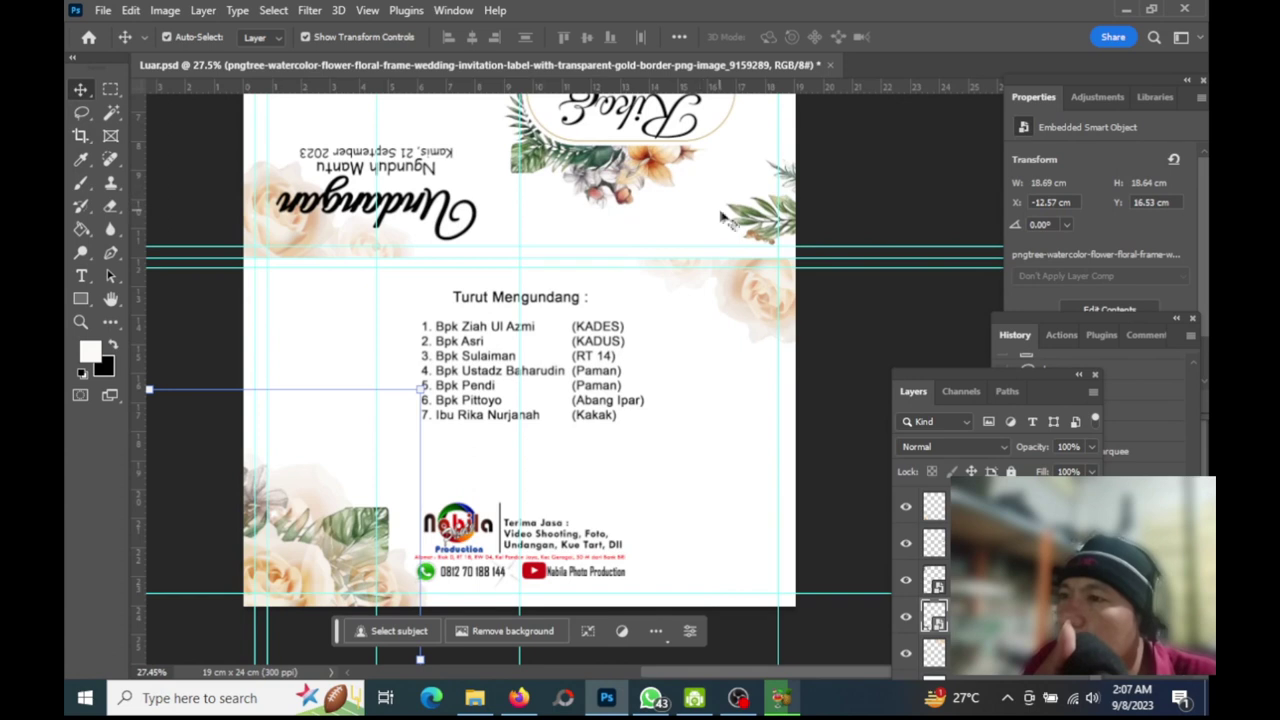
# Make the floral frame copy layer active in the Layers panel
pyautogui.scroll(3, 716, 335)
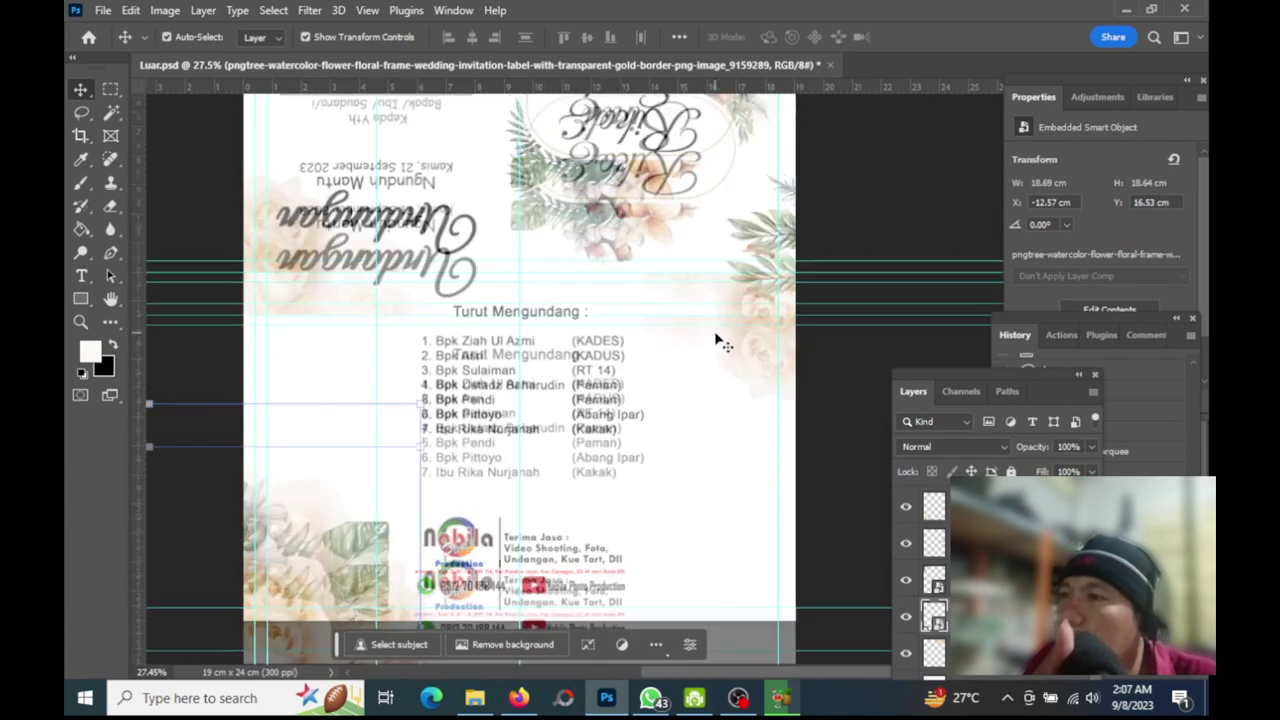
pyautogui.scroll(-3, 716, 343)
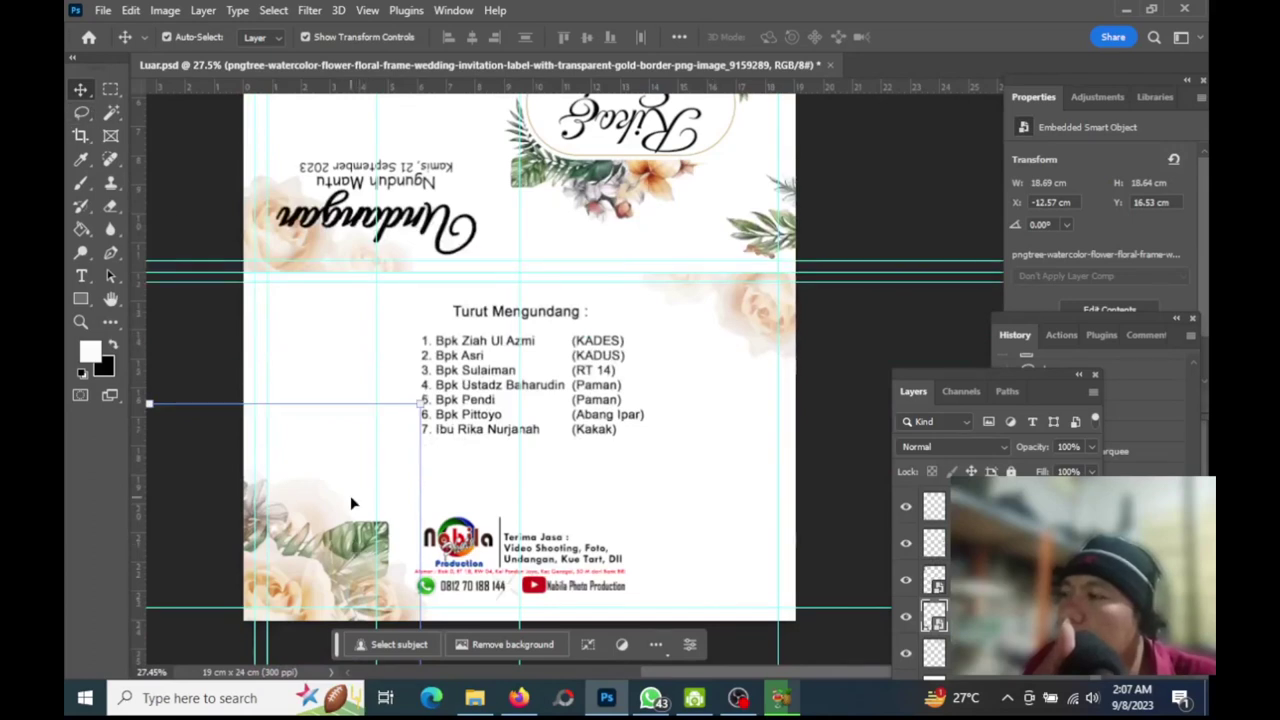
pyautogui.scroll(-2, 350, 497)
pyautogui.scroll(-1, 350, 497)
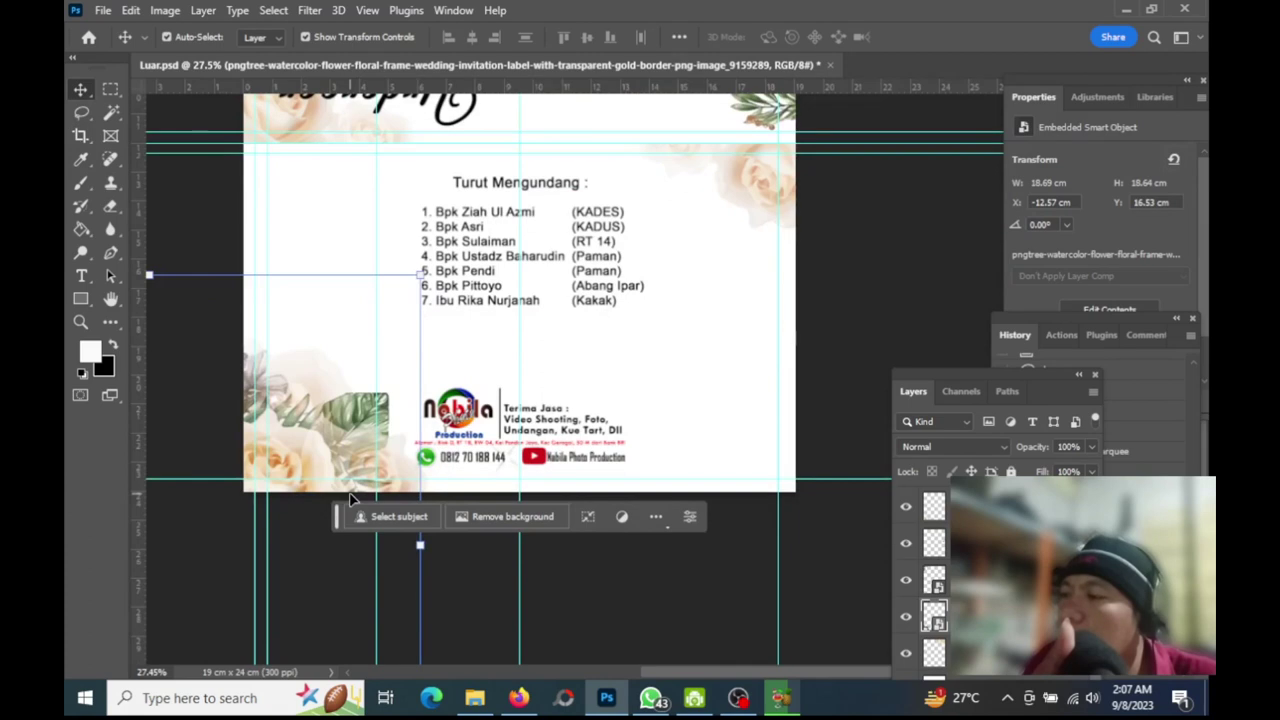
pyautogui.scroll(1, 341, 478)
pyautogui.scroll(1, 341, 478)
pyautogui.scroll(1, 341, 478)
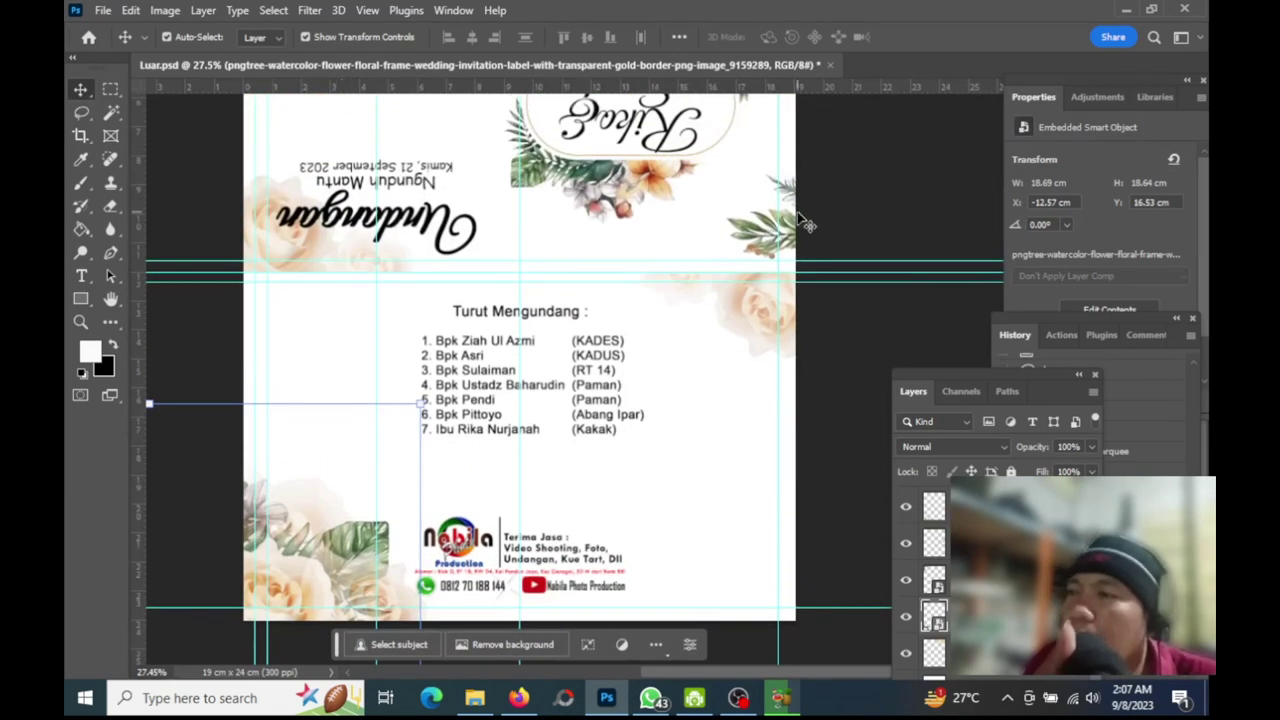
pyautogui.click(112, 90)
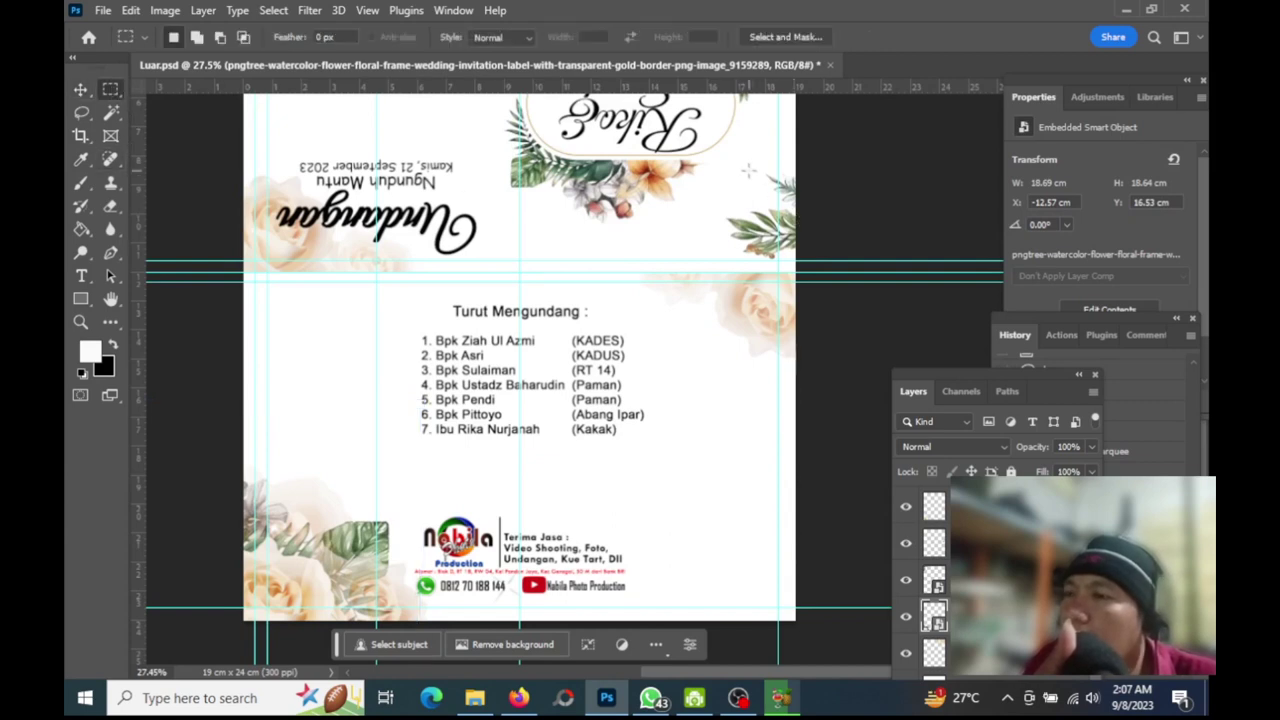
pyautogui.click(80, 90)
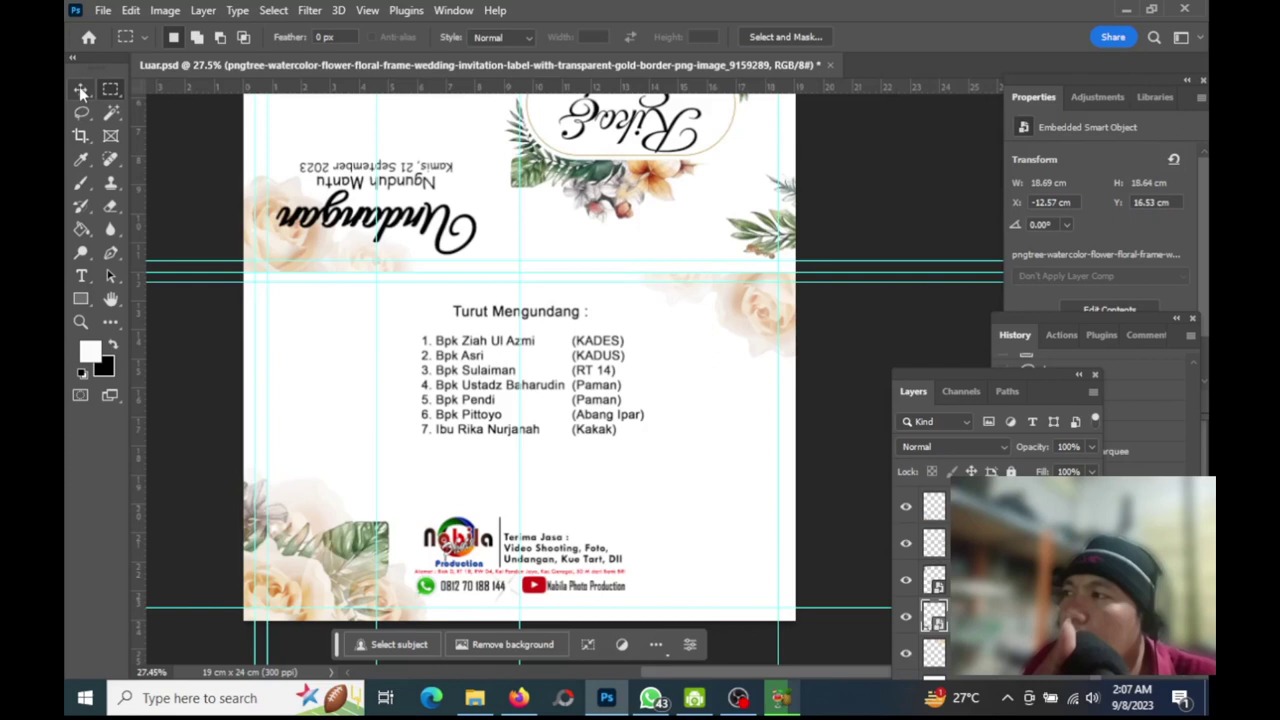
pyautogui.click(748, 230)
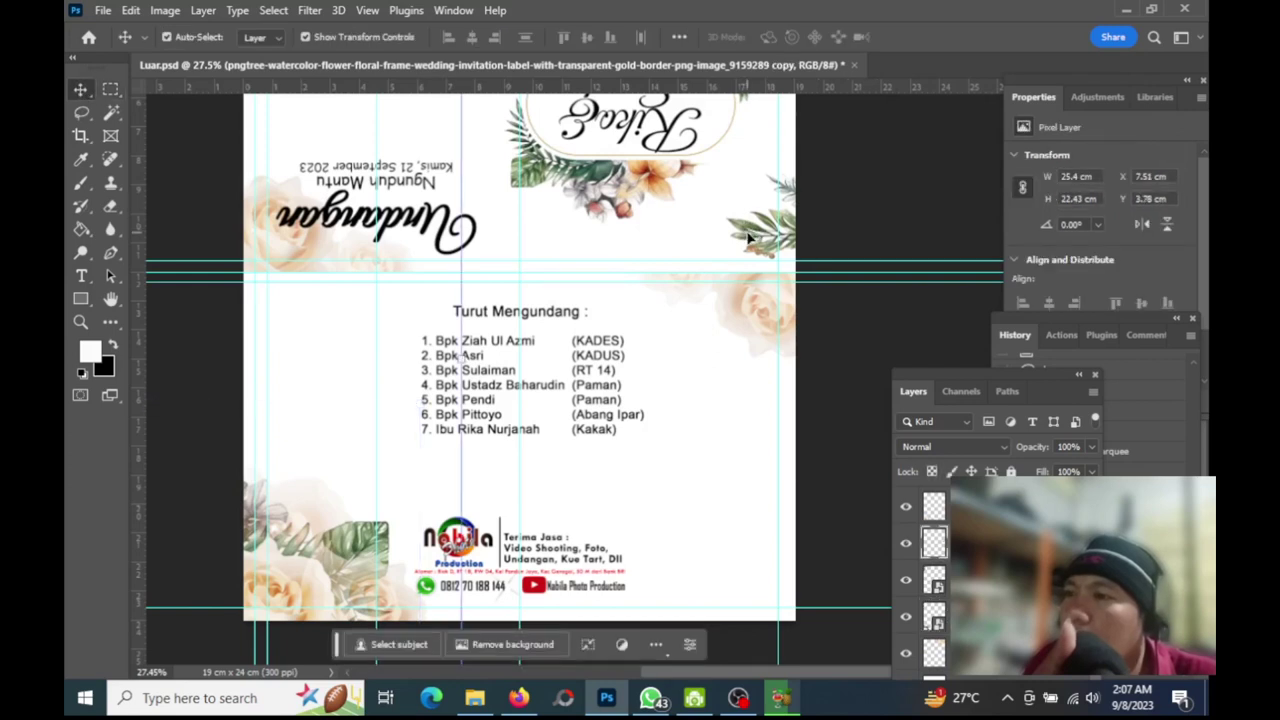
pyautogui.click(750, 237)
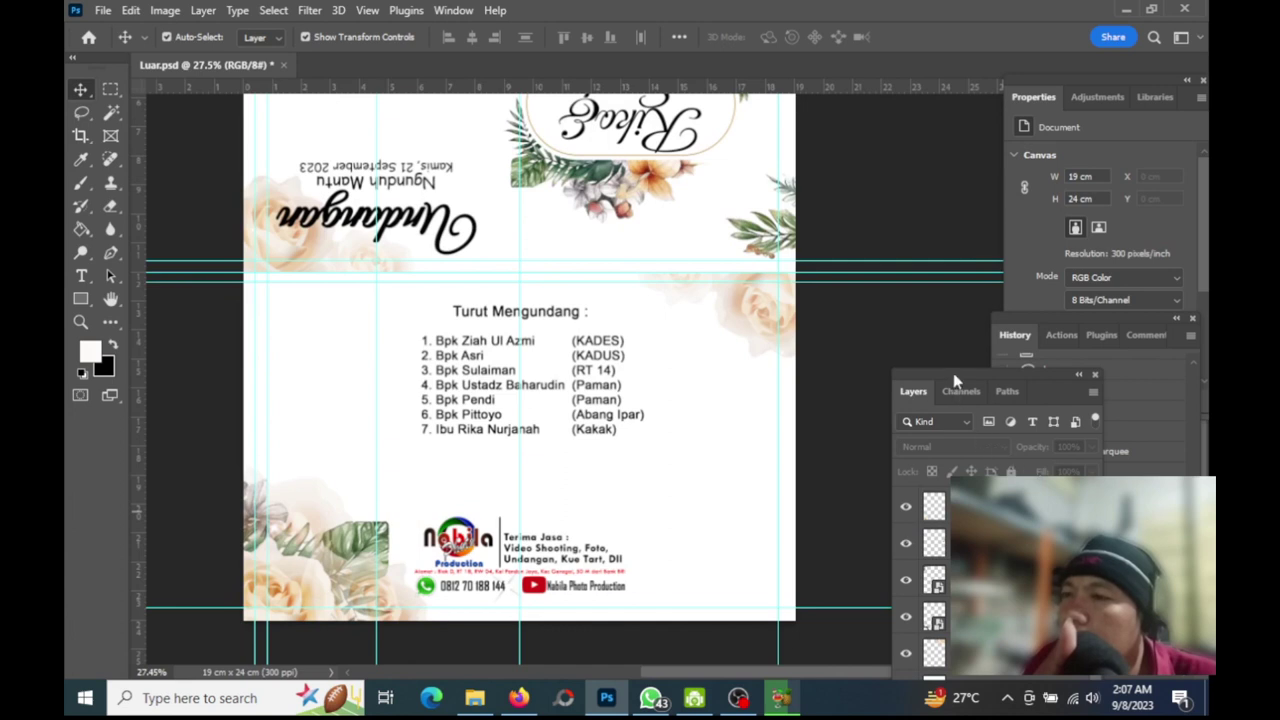
pyautogui.moveTo(953, 378); pyautogui.dragTo(959, 295)
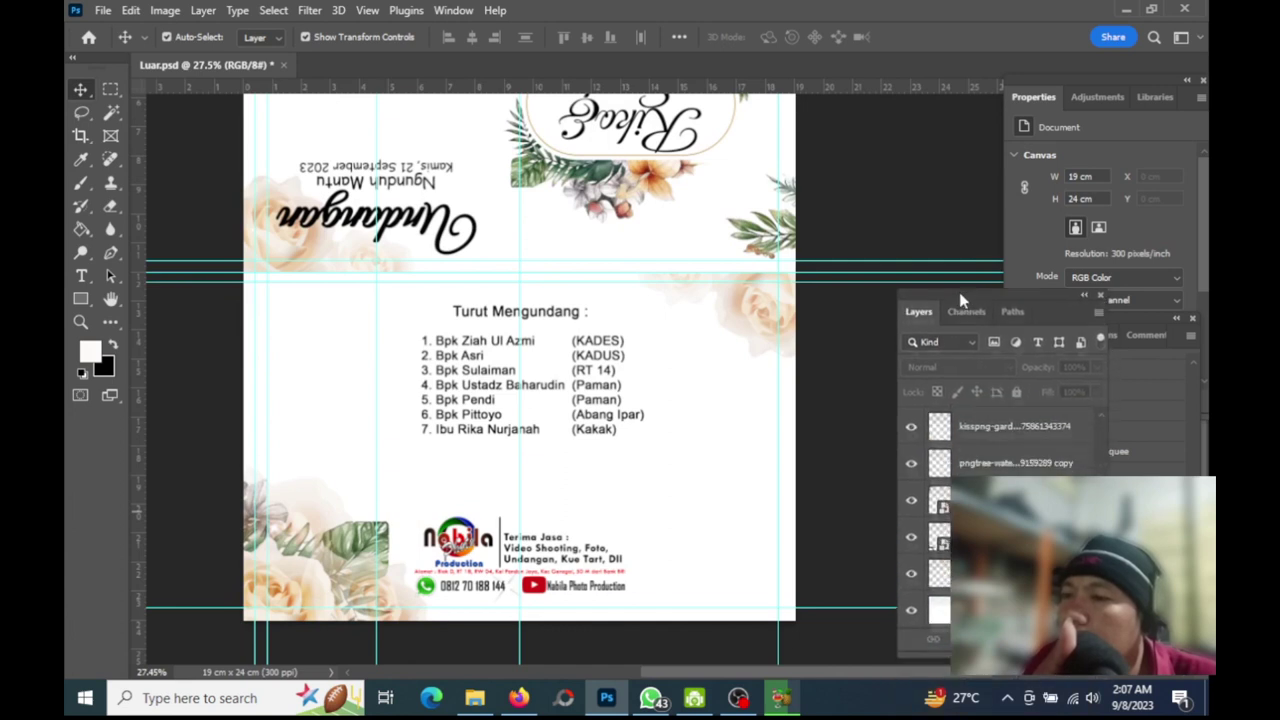
pyautogui.click(733, 228)
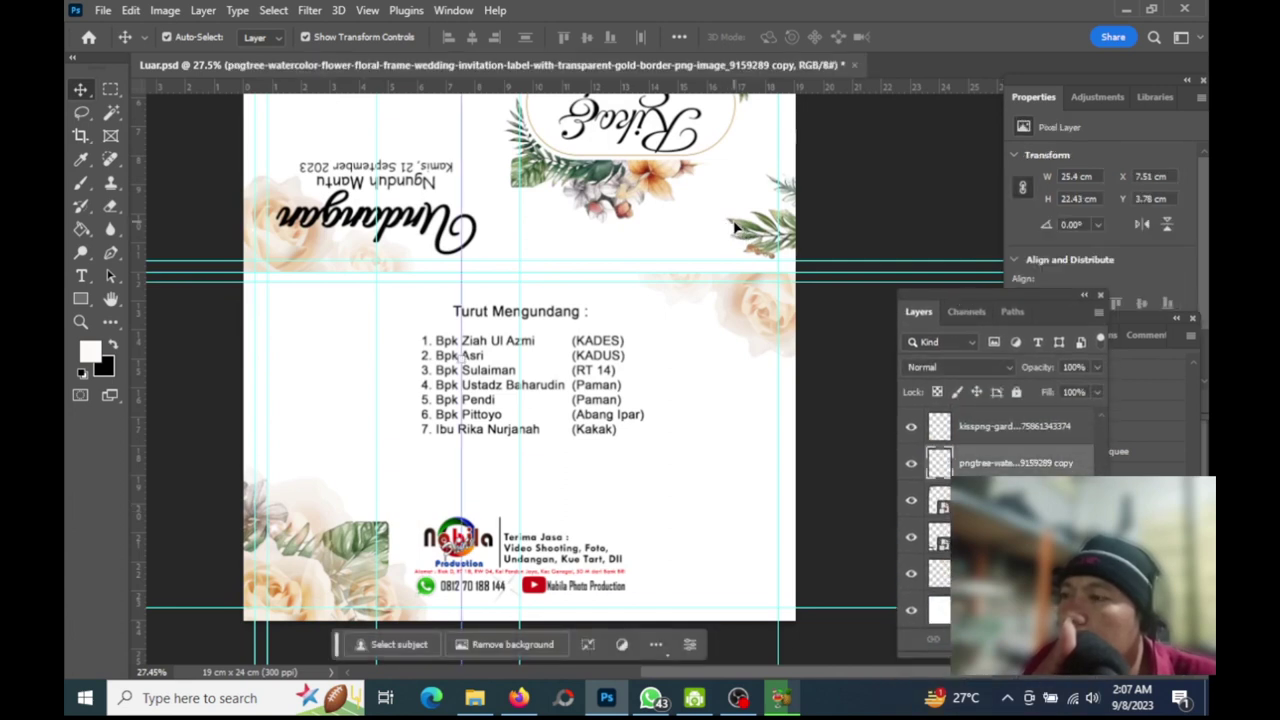
# Box in the upper-right leaf sprig with the marquee, clear it, and switch to Downloads
pyautogui.click(111, 89)
pyautogui.moveTo(732, 153)
pyautogui.mouseDown()
pyautogui.moveTo(797, 174)
pyautogui.moveTo(796, 260)
pyautogui.mouseUp()
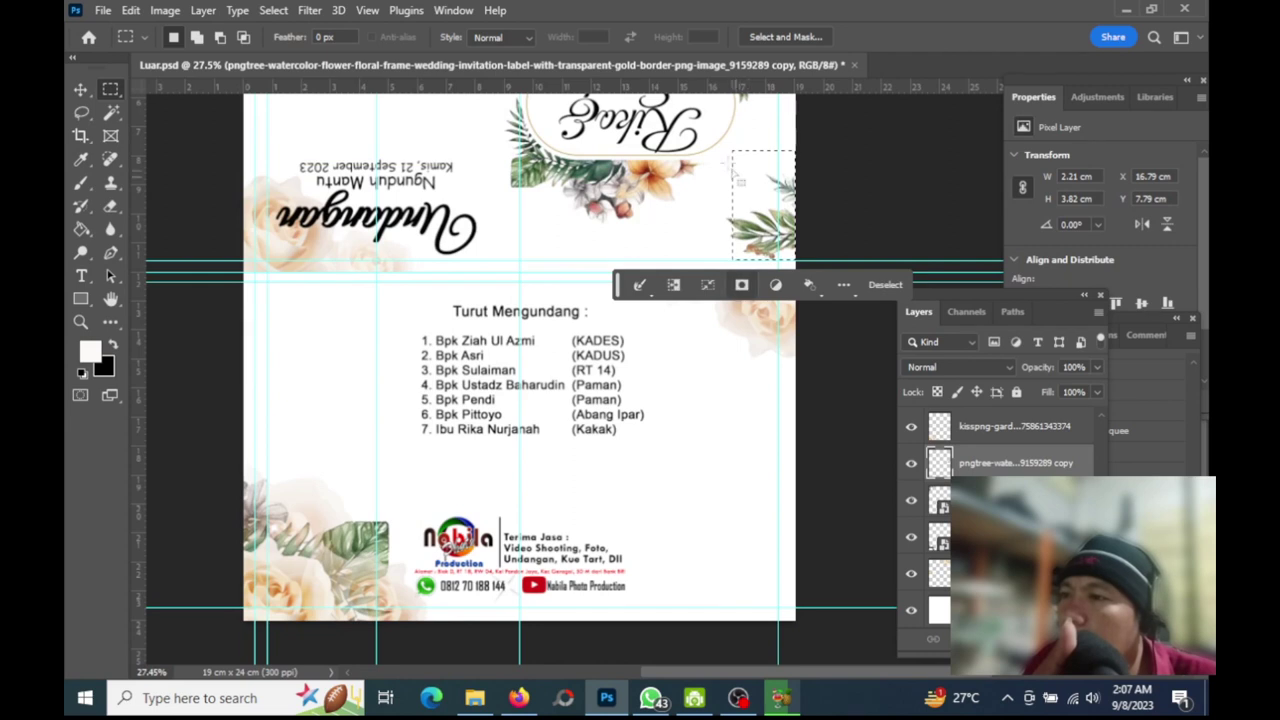
pyautogui.moveTo(718, 139); pyautogui.dragTo(808, 261)
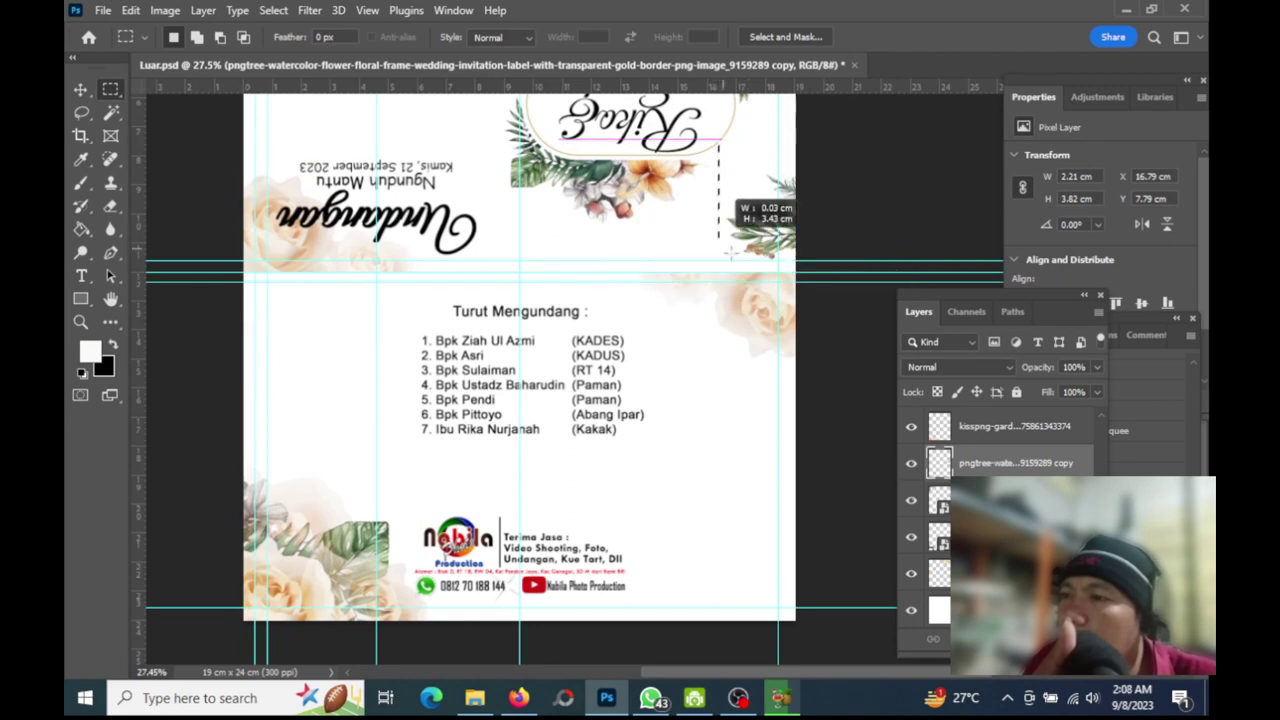
pyautogui.moveTo(808, 261); pyautogui.dragTo(812, 260)
pyautogui.click(812, 260)
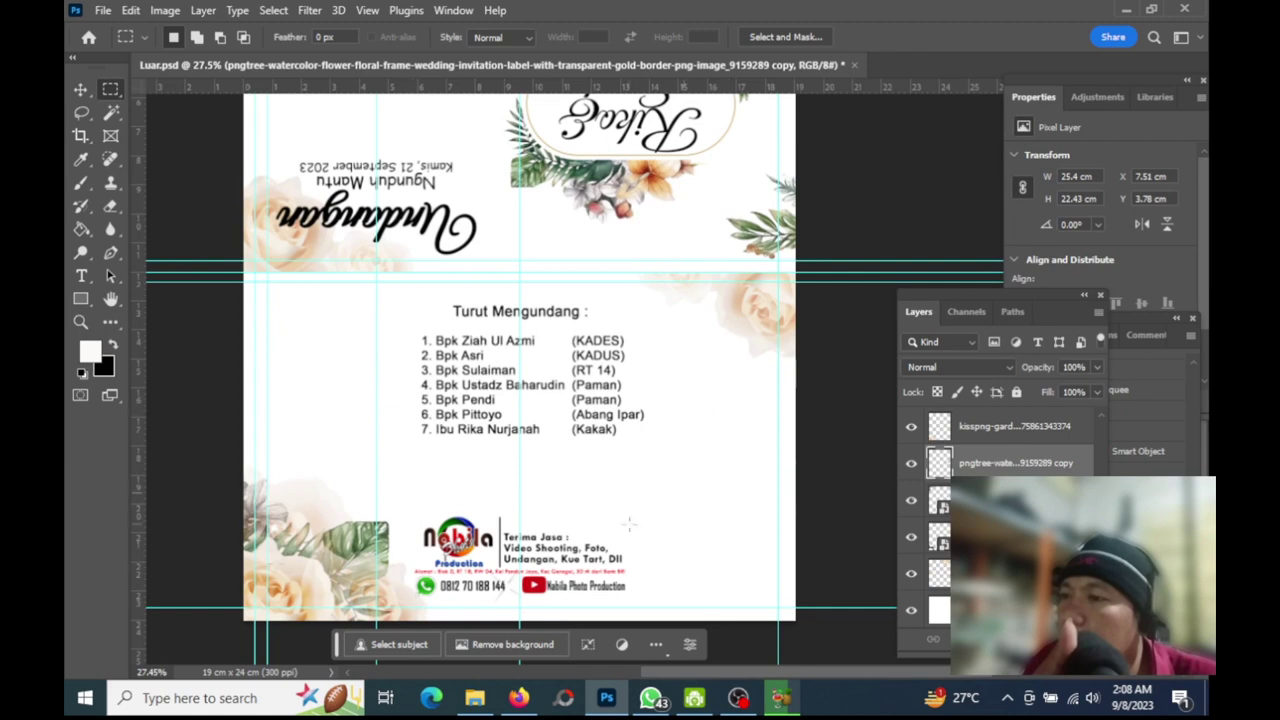
pyautogui.click(477, 700)
# Drag the pngtree floral frame from Downloads and move it toward the upper-right edge
pyautogui.moveTo(431, 152)
pyautogui.mouseDown()
pyautogui.moveTo(477, 466)
pyautogui.moveTo(690, 573)
pyautogui.moveTo(709, 527)
pyautogui.mouseUp()
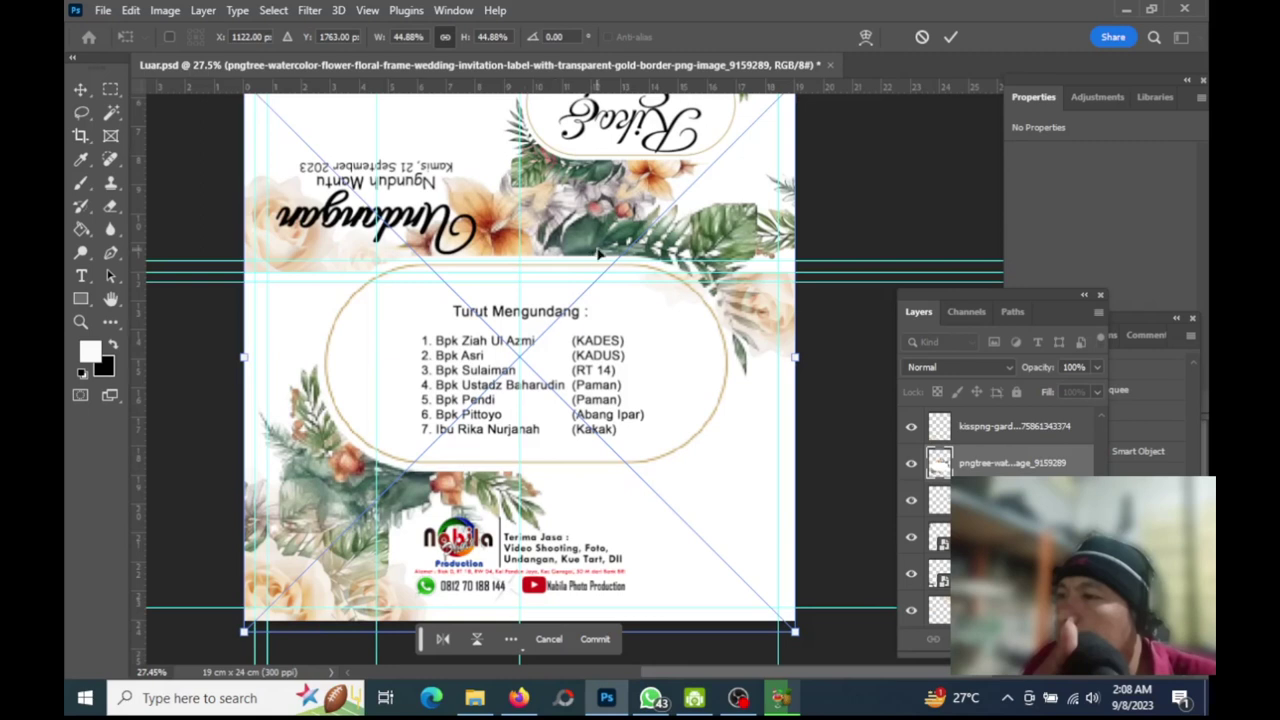
pyautogui.moveTo(593, 240); pyautogui.dragTo(781, 283)
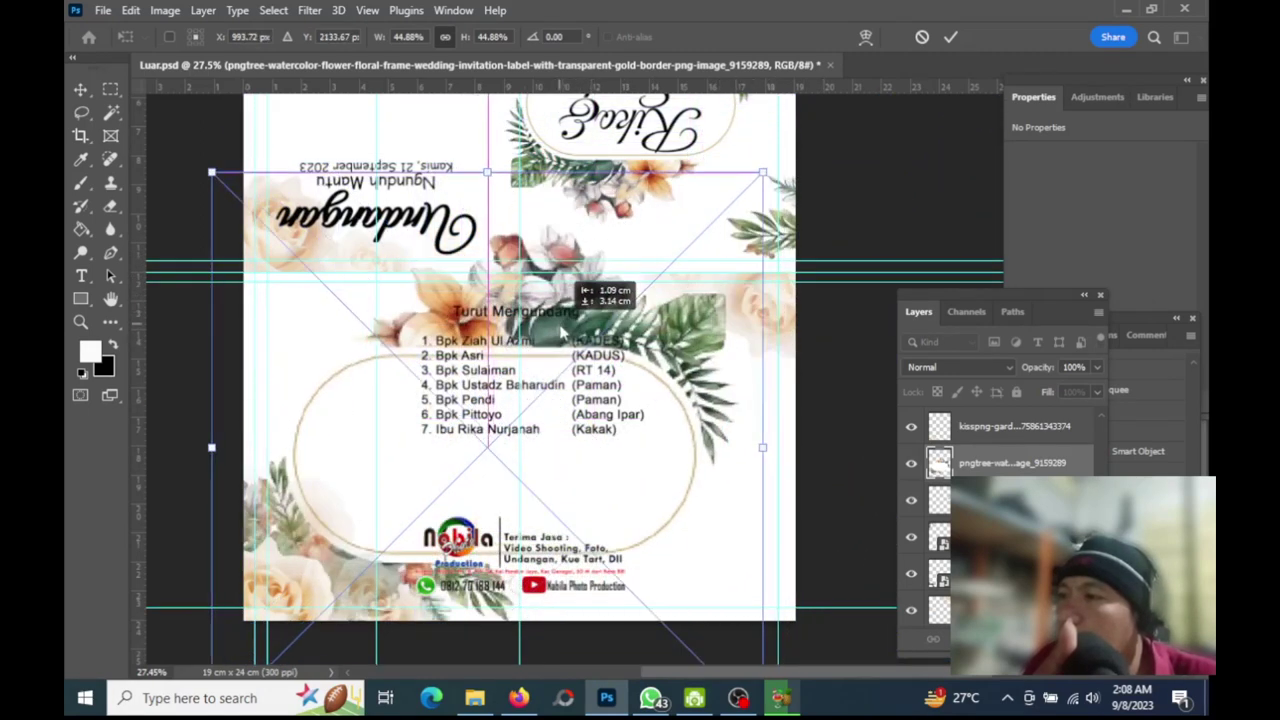
pyautogui.moveTo(781, 283); pyautogui.dragTo(488, 258)
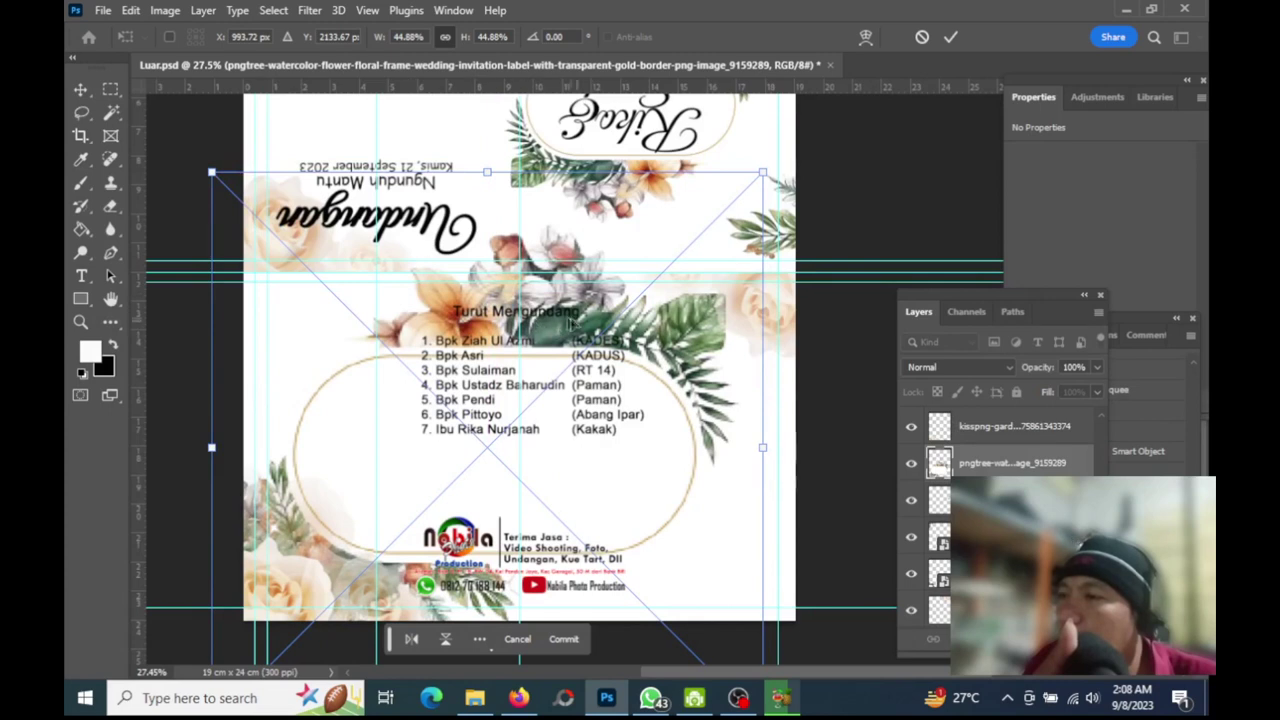
pyautogui.moveTo(562, 315); pyautogui.dragTo(658, 257)
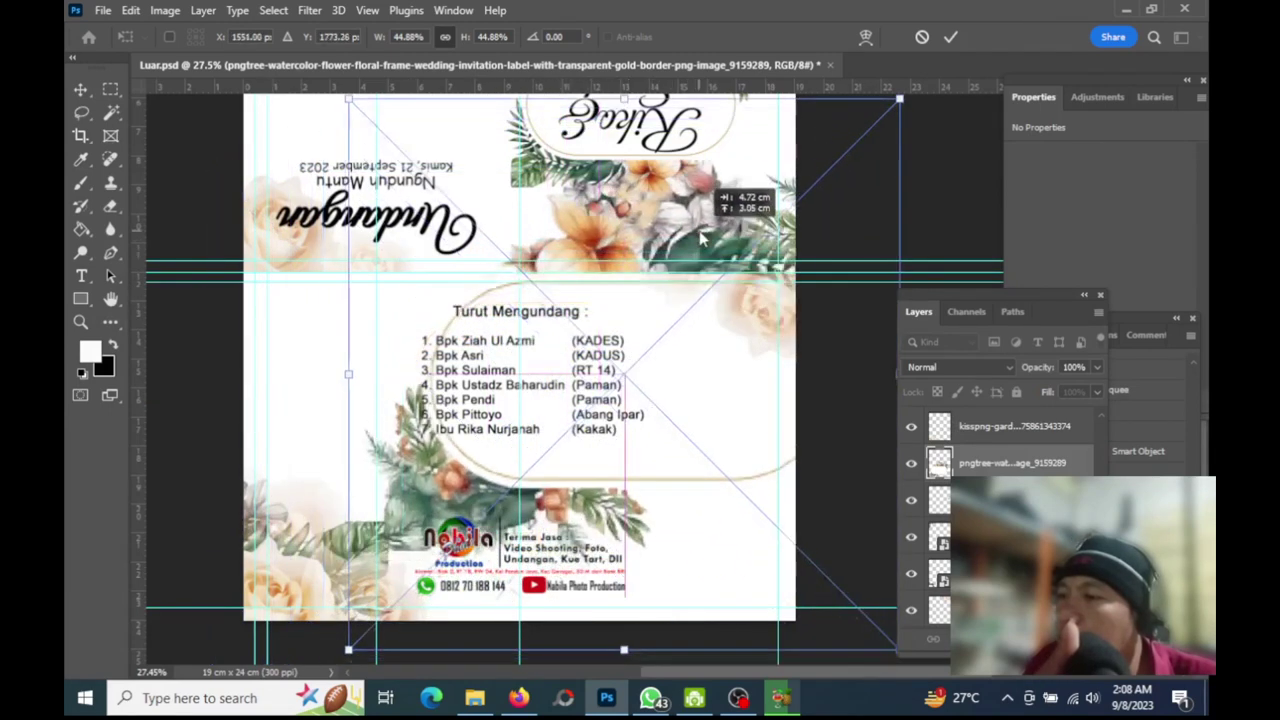
pyautogui.moveTo(593, 243)
pyautogui.mouseDown()
pyautogui.moveTo(677, 258)
pyautogui.moveTo(484, 340)
pyautogui.moveTo(642, 285)
pyautogui.mouseUp()
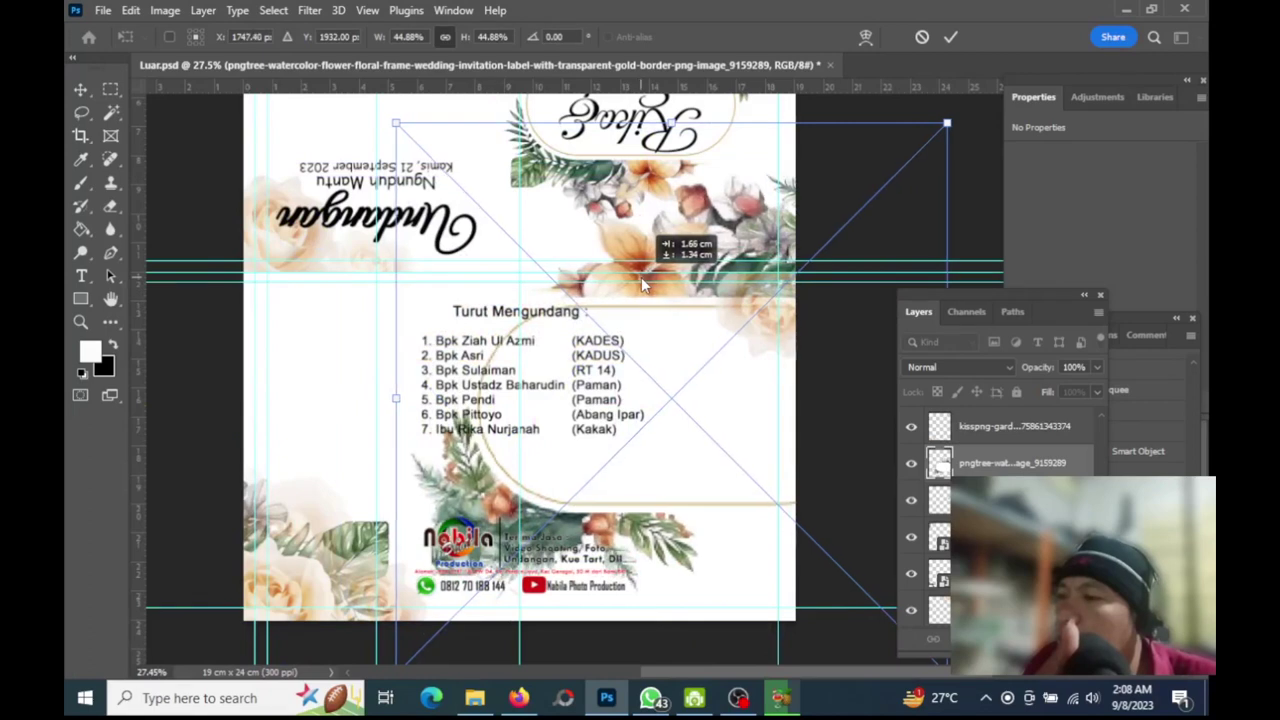
pyautogui.moveTo(641, 279)
pyautogui.mouseDown()
pyautogui.moveTo(708, 262)
pyautogui.moveTo(881, 137)
pyautogui.moveTo(891, 100)
pyautogui.moveTo(910, 98)
pyautogui.moveTo(877, 197)
pyautogui.moveTo(903, 186)
pyautogui.moveTo(808, 240)
pyautogui.moveTo(707, 238)
pyautogui.mouseUp()
# Rotate the frame to 82.56°, push it against the right edge, and commit
pyautogui.moveTo(442, 310)
pyautogui.mouseDown()
pyautogui.moveTo(478, 282)
pyautogui.moveTo(486, 230)
pyautogui.moveTo(540, 150)
pyautogui.moveTo(600, 104)
pyautogui.moveTo(670, 160)
pyautogui.moveTo(707, 214)
pyautogui.mouseUp()
pyautogui.moveTo(572, 243)
pyautogui.mouseDown()
pyautogui.moveTo(757, 317)
pyautogui.moveTo(740, 300)
pyautogui.moveTo(685, 309)
pyautogui.mouseUp()
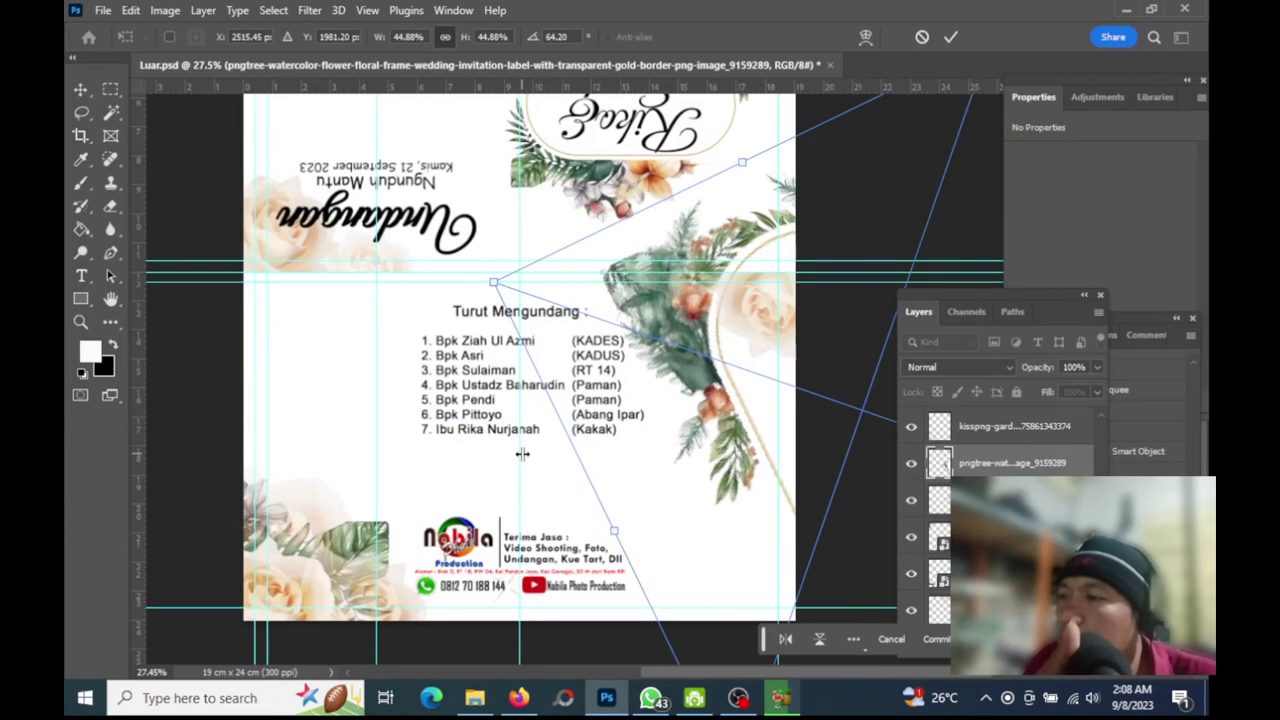
pyautogui.moveTo(535, 454)
pyautogui.mouseDown()
pyautogui.moveTo(507, 360)
pyautogui.moveTo(527, 354)
pyautogui.mouseUp()
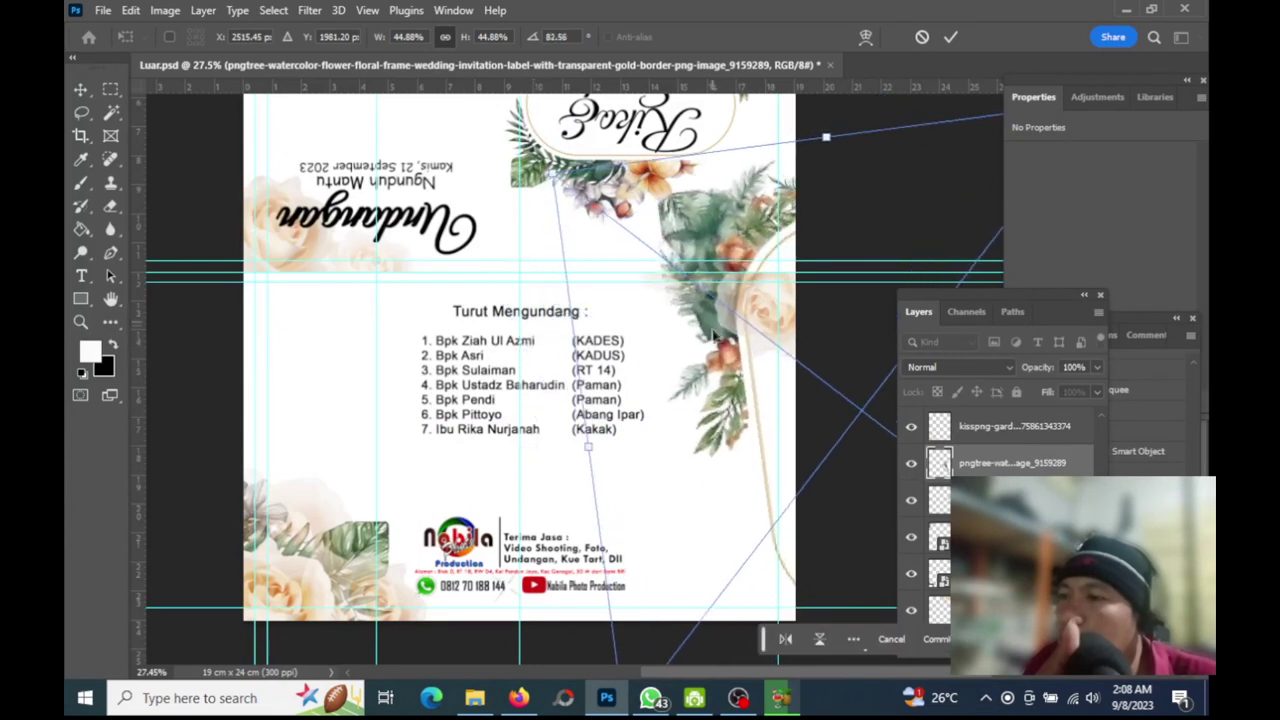
pyautogui.moveTo(716, 335); pyautogui.dragTo(780, 330)
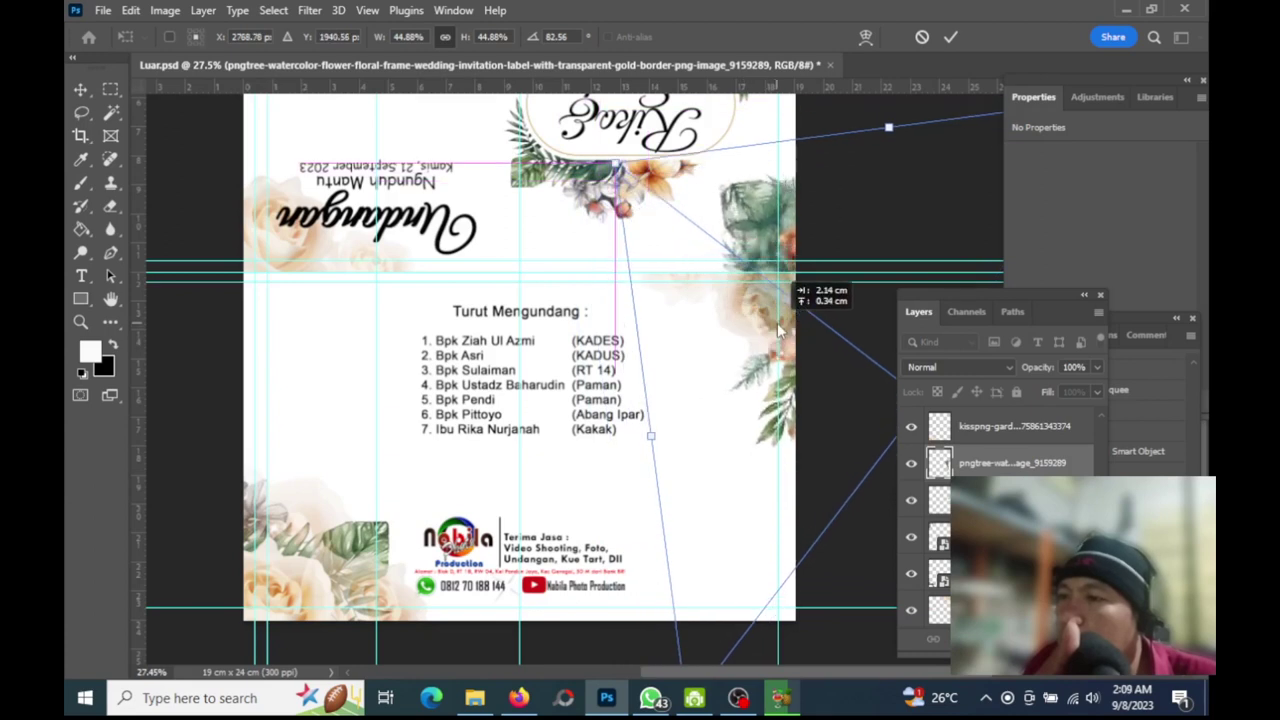
pyautogui.click(951, 37)
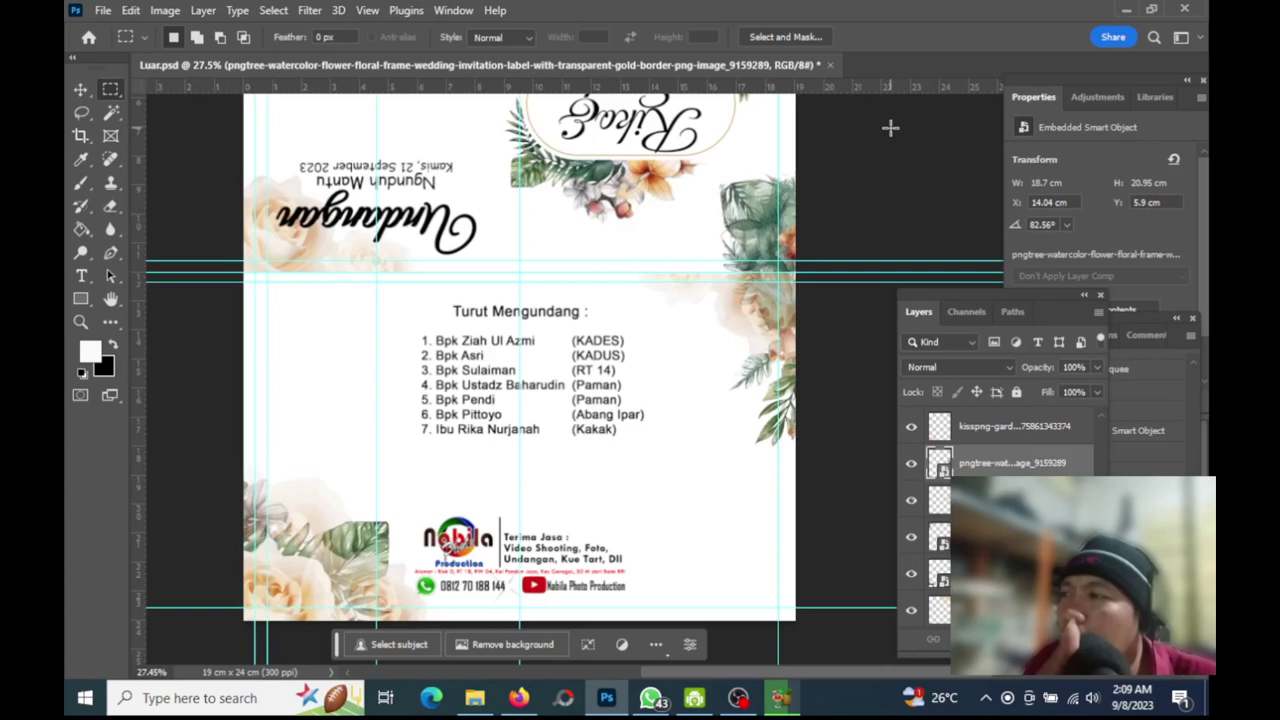
# Rasterize the floral frame layer so parts of it can be erased
pyautogui.click(110, 206)
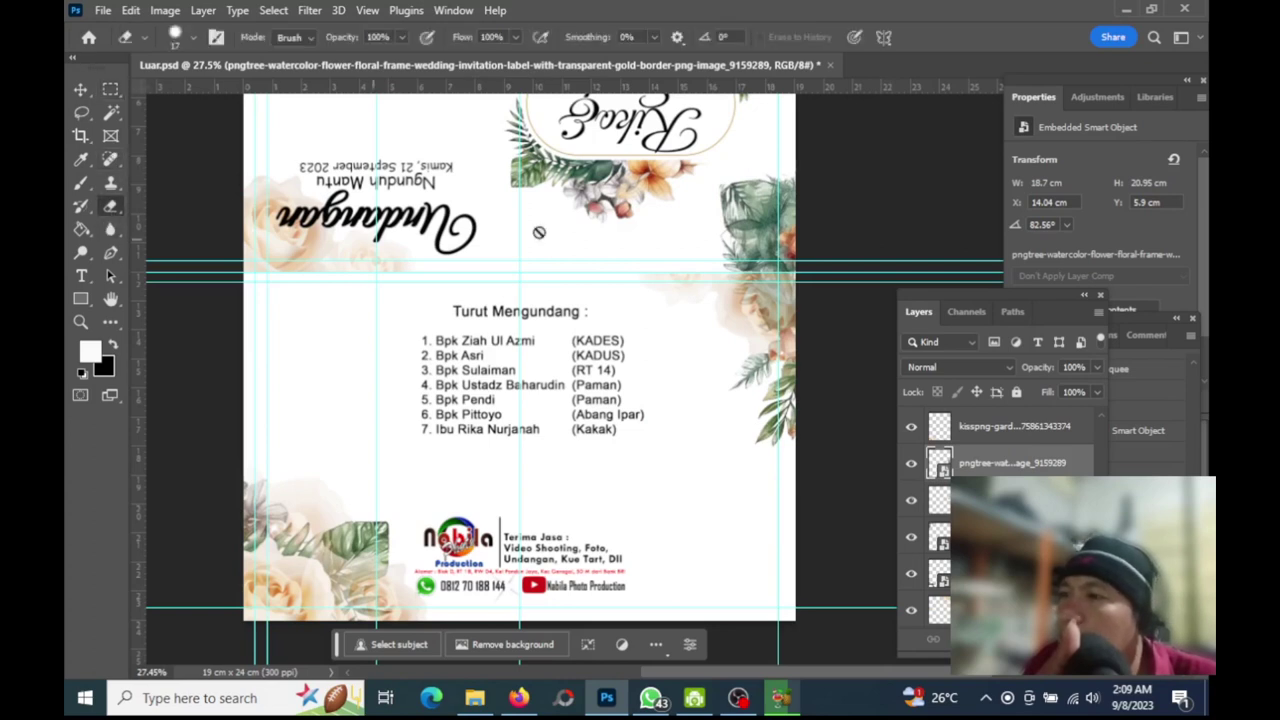
pyautogui.click(752, 232)
pyautogui.click(572, 270)
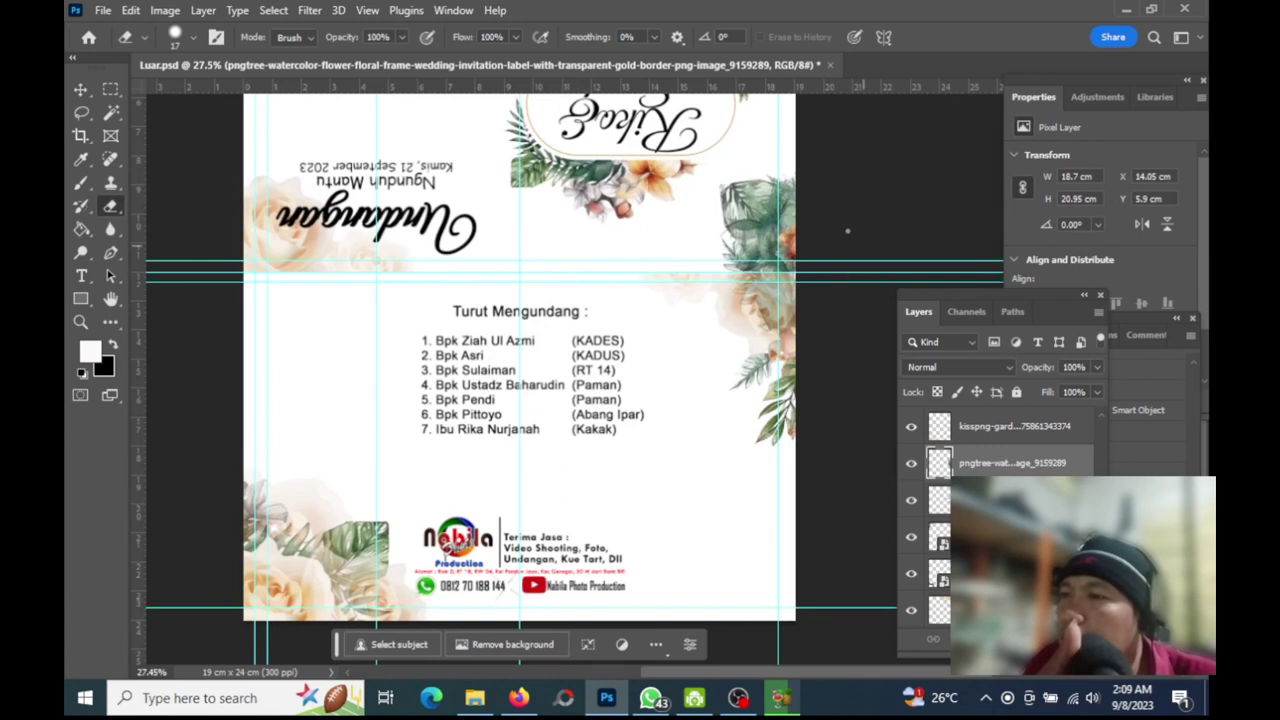
# Box the large top-right leaf with a rectangular marquee and delete it
pyautogui.click(110, 89)
pyautogui.moveTo(846, 143); pyautogui.dragTo(705, 145)
pyautogui.moveTo(664, 212); pyautogui.dragTo(687, 281)
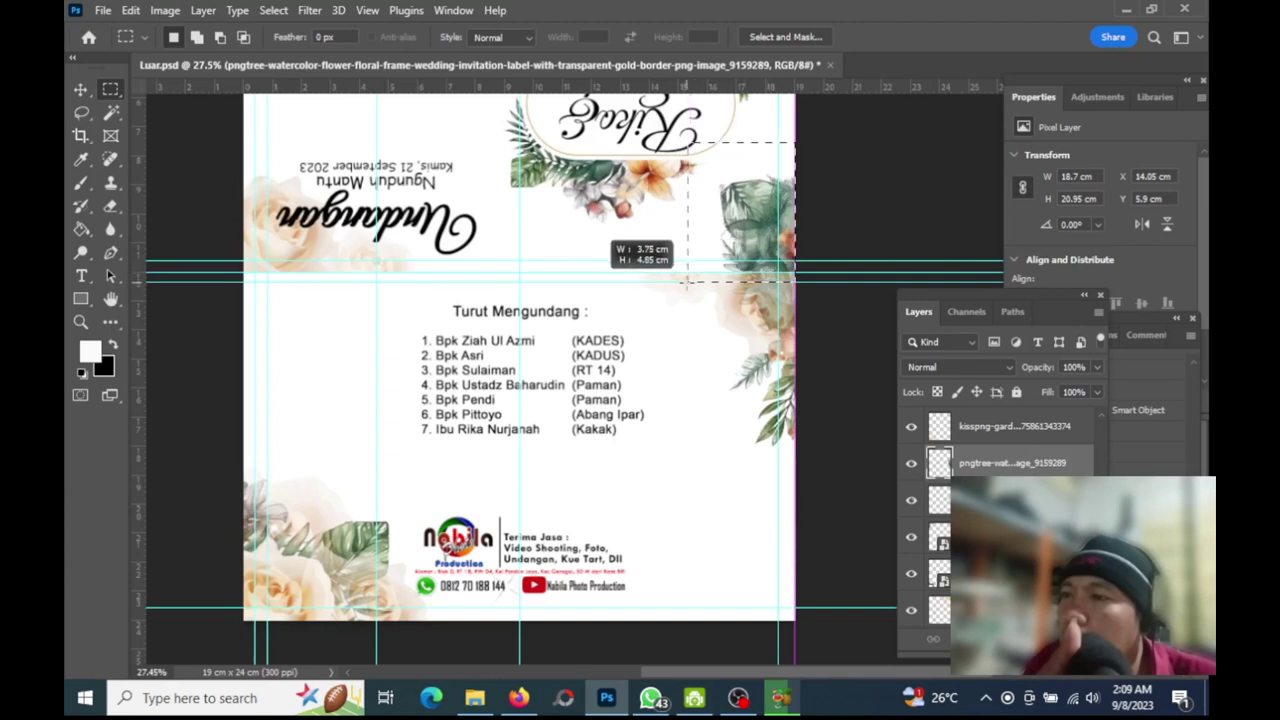
pyautogui.moveTo(687, 281); pyautogui.dragTo(686, 283)
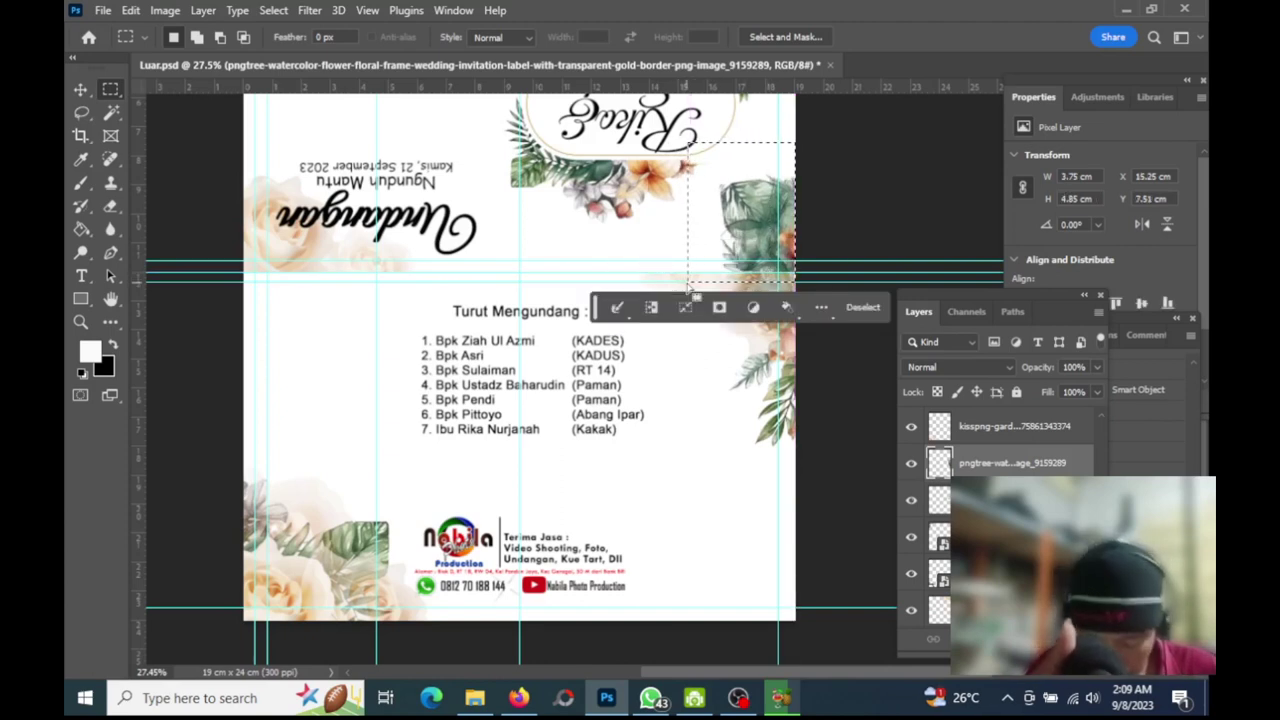
pyautogui.press('Delete')
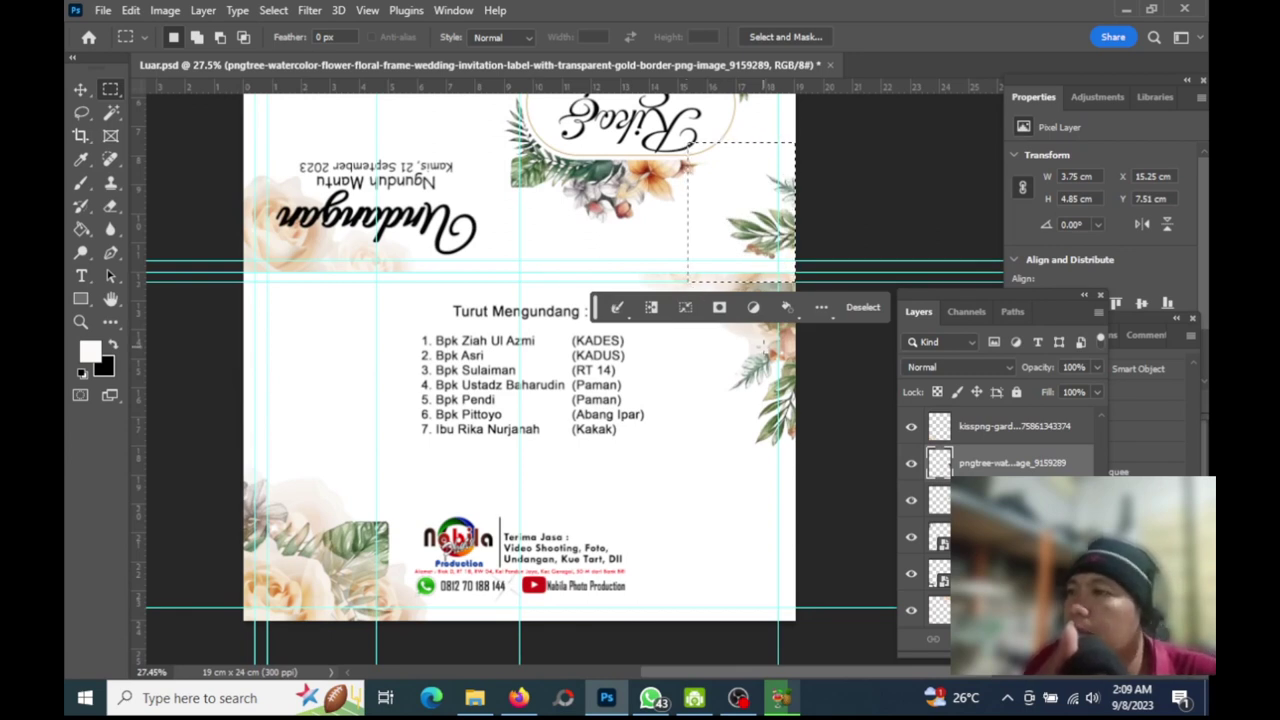
# Select the Lasso tool and scroll around the canvas
pyautogui.click(82, 112)
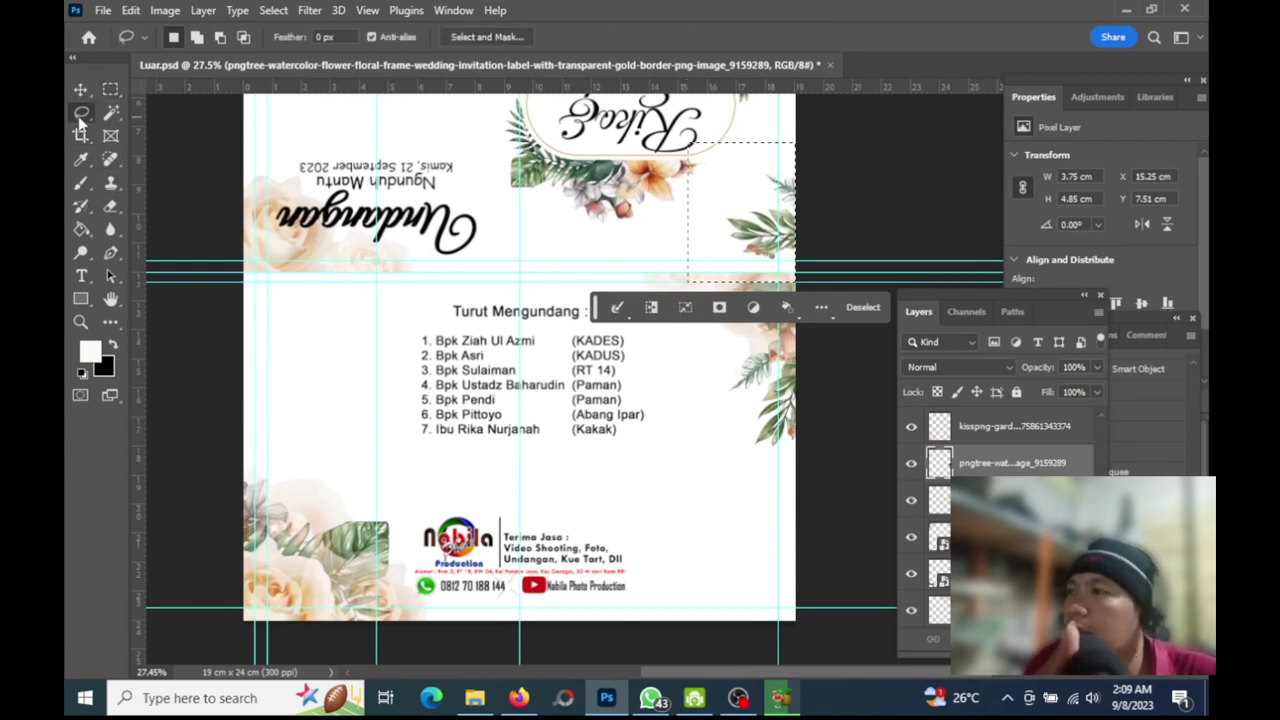
pyautogui.click(336, 255)
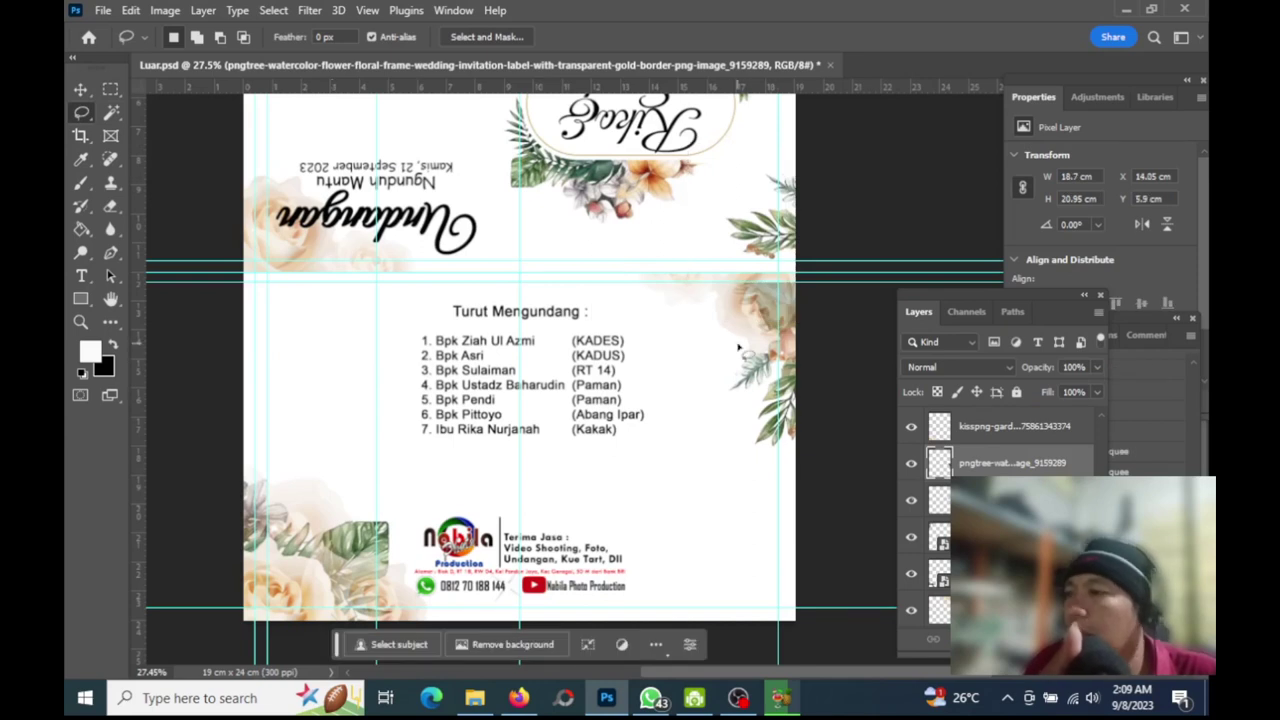
pyautogui.scroll(-1, 738, 347)
pyautogui.scroll(-1, 738, 347)
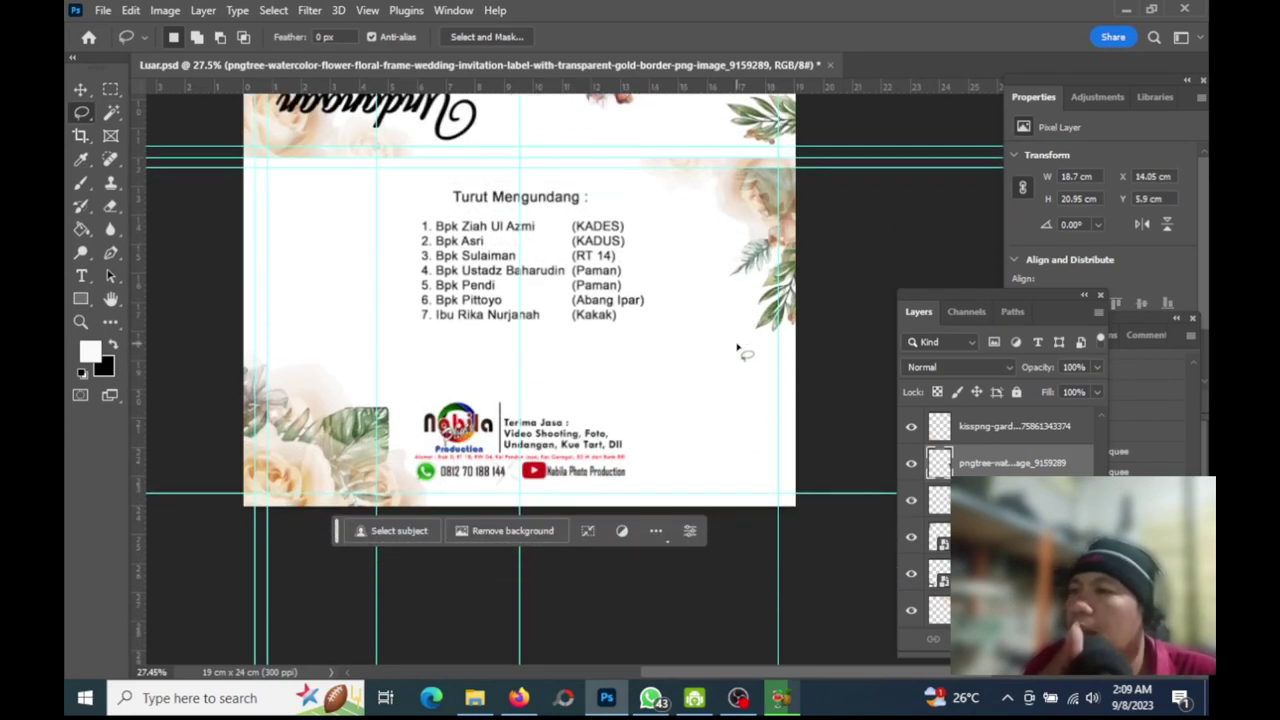
pyautogui.scroll(1, 738, 350)
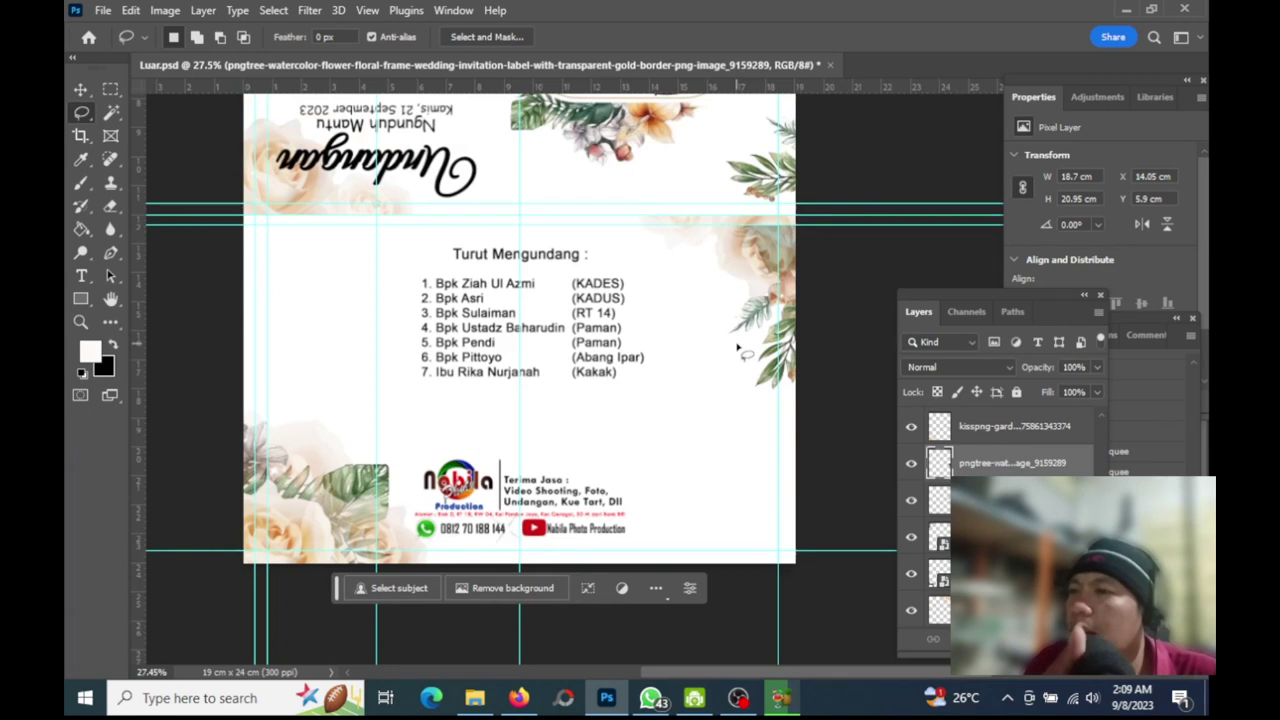
pyautogui.scroll(-1, 738, 348)
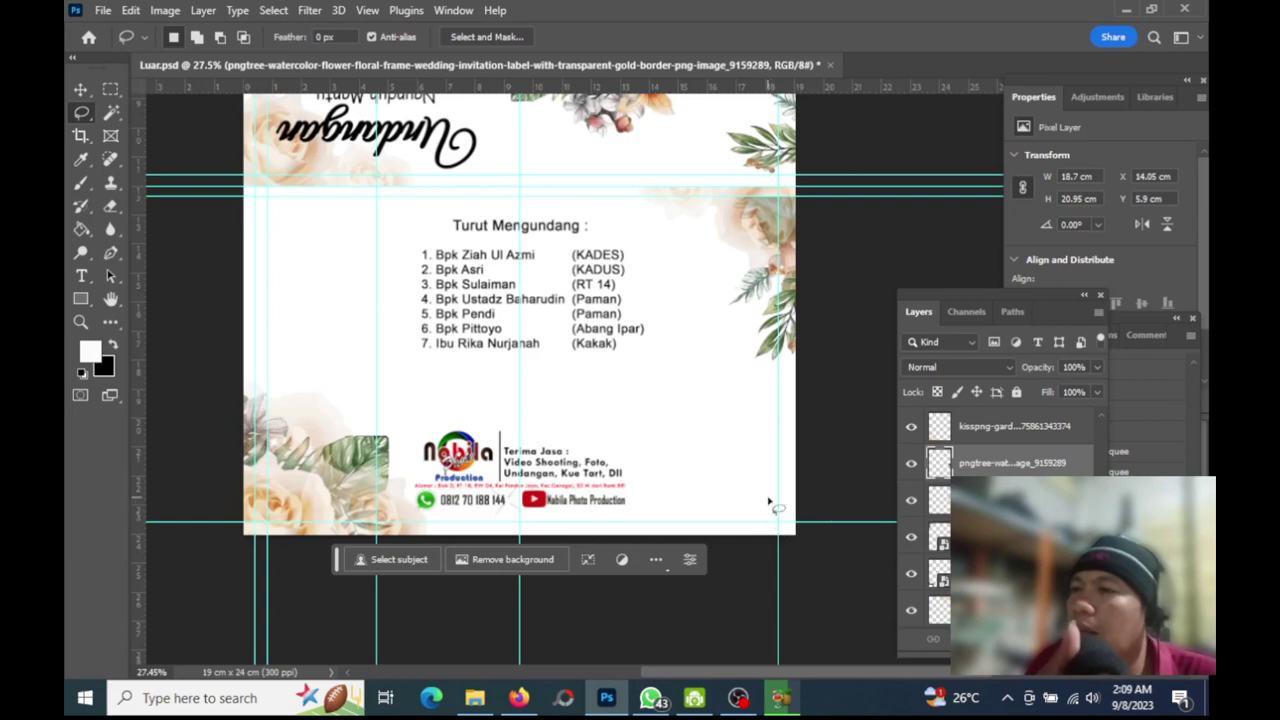
# Select pngwing.com(7) in the Downloads folder and drag it onto Photoshop
pyautogui.click(473, 700)
pyautogui.scroll(-5, 560, 374)
pyautogui.scroll(-5, 565, 378)
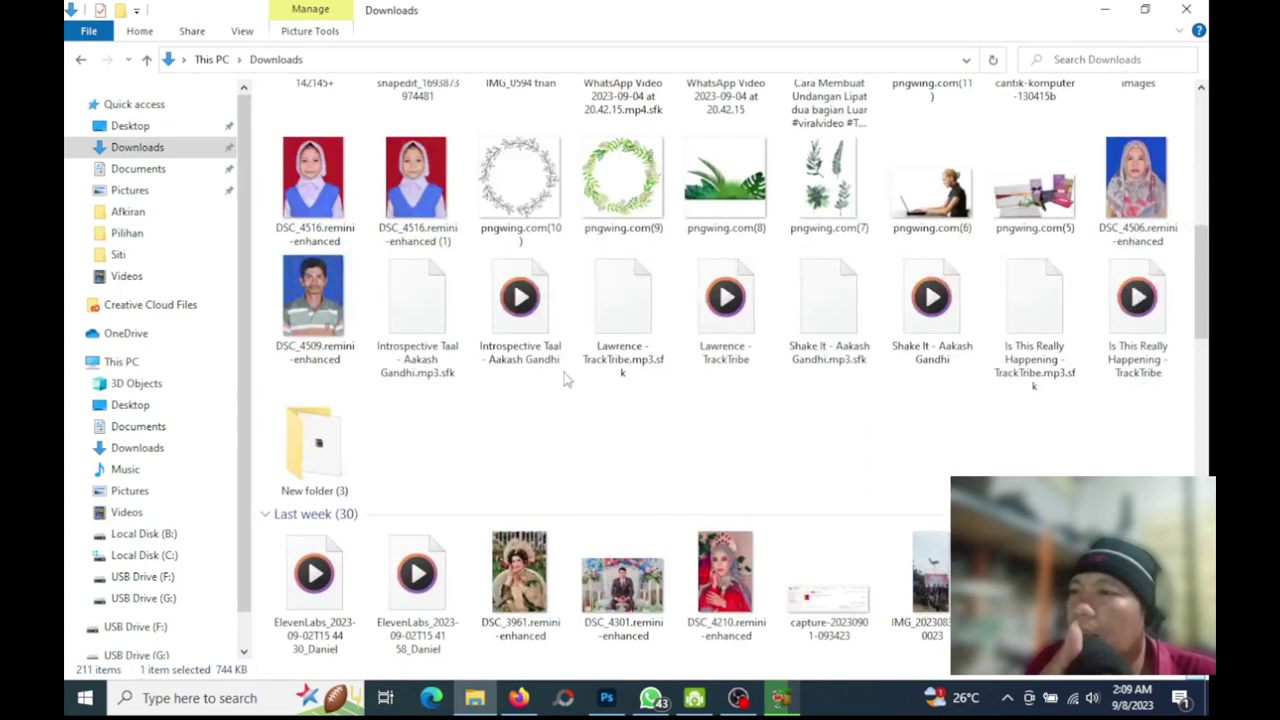
pyautogui.scroll(3, 705, 377)
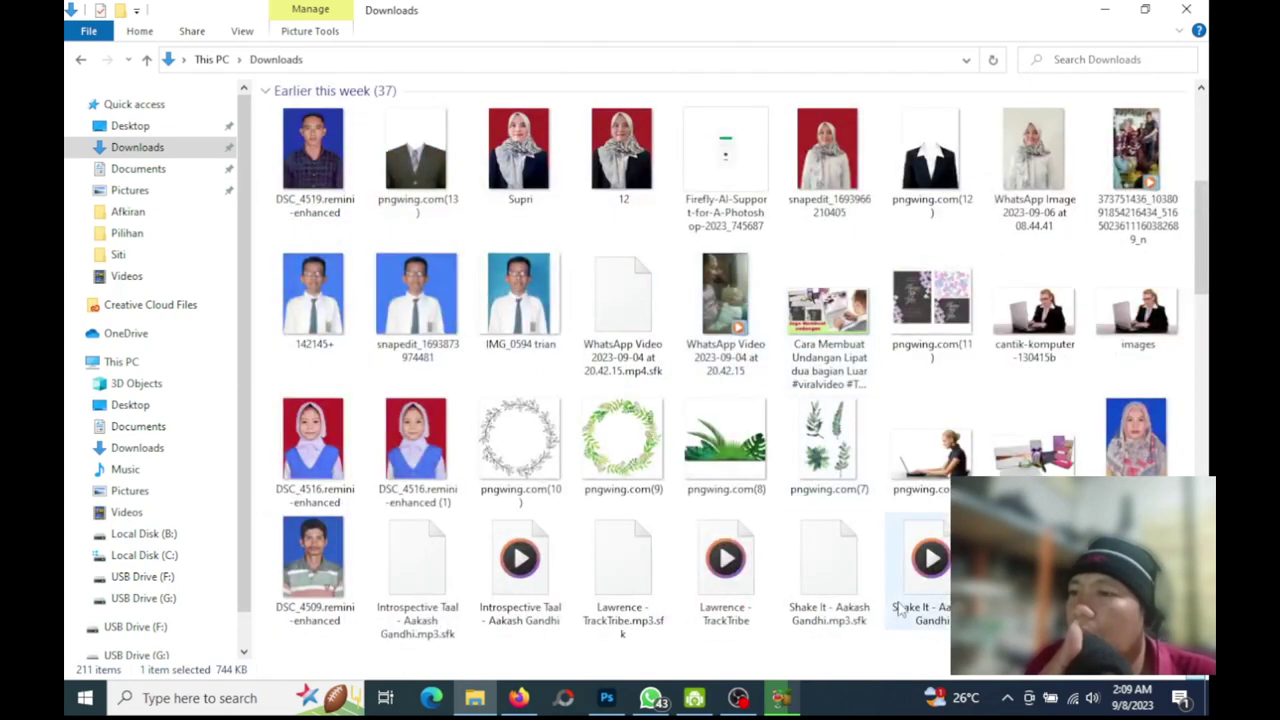
pyautogui.click(845, 457)
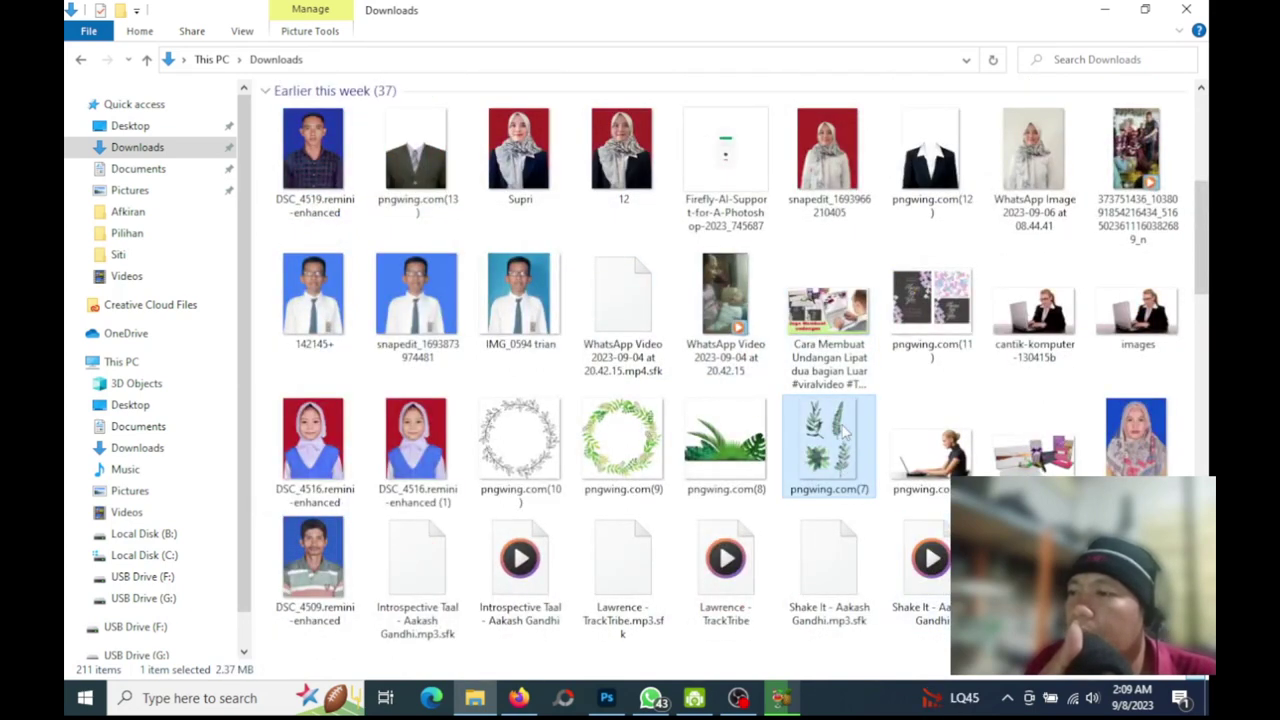
pyautogui.moveTo(845, 430)
pyautogui.mouseDown()
pyautogui.moveTo(626, 660)
pyautogui.moveTo(927, 63)
pyautogui.mouseUp()
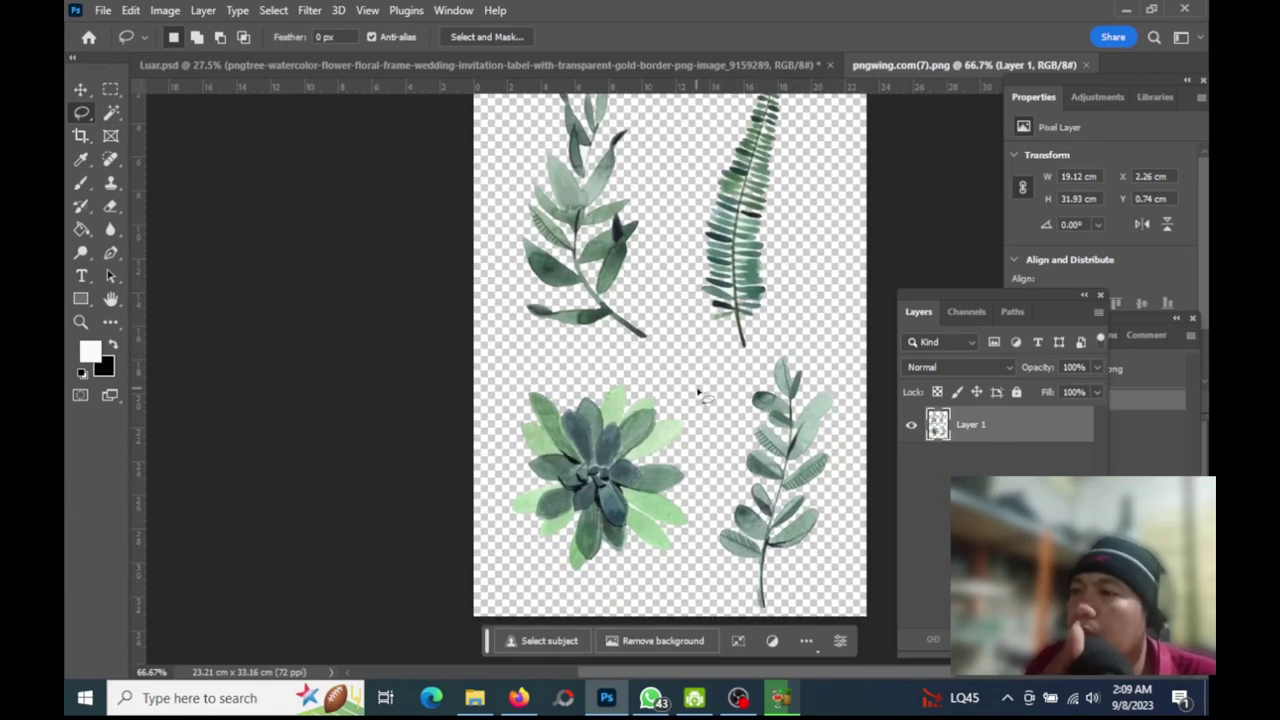
# Lasso the upright bottom-right sprig in pngwing.com(7) and drag it toward Luar.psd
pyautogui.scroll(-2, 779, 416)
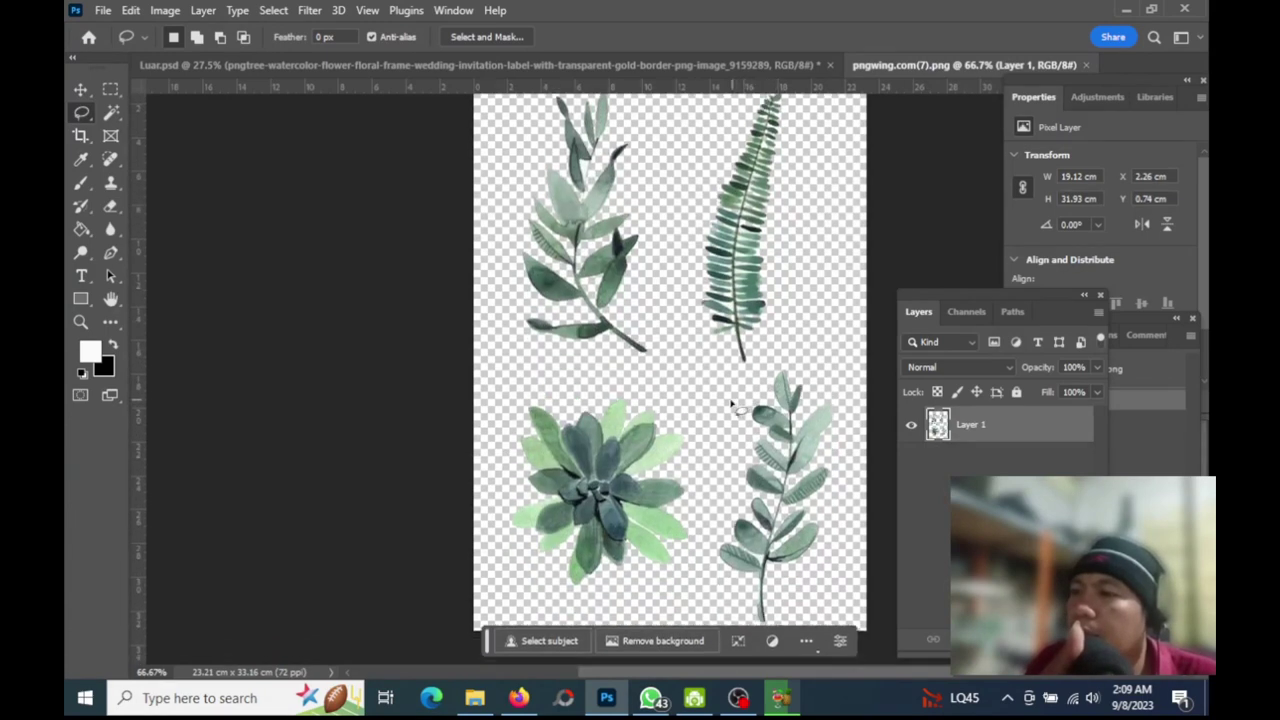
pyautogui.scroll(-1, 785, 400)
pyautogui.moveTo(794, 305); pyautogui.dragTo(736, 365)
pyautogui.moveTo(707, 562); pyautogui.dragTo(797, 578)
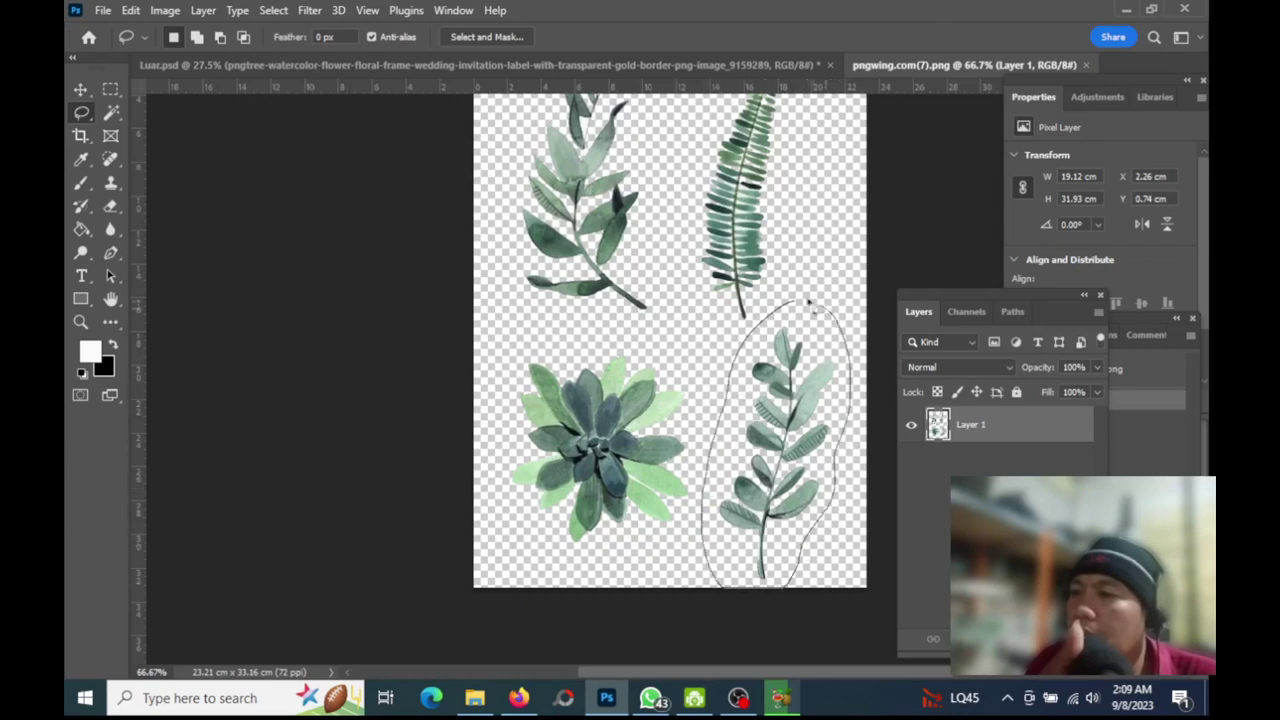
pyautogui.moveTo(810, 302); pyautogui.dragTo(810, 303)
pyautogui.press('v')
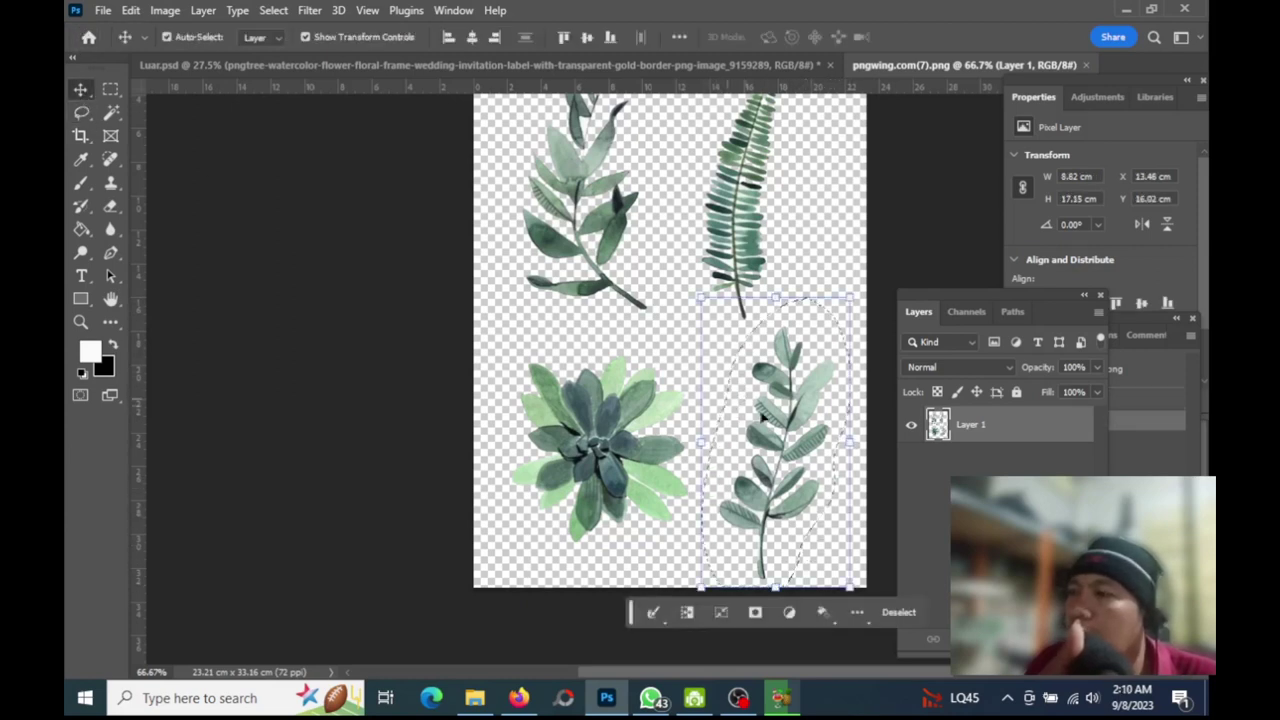
pyautogui.moveTo(779, 425); pyautogui.dragTo(605, 75)
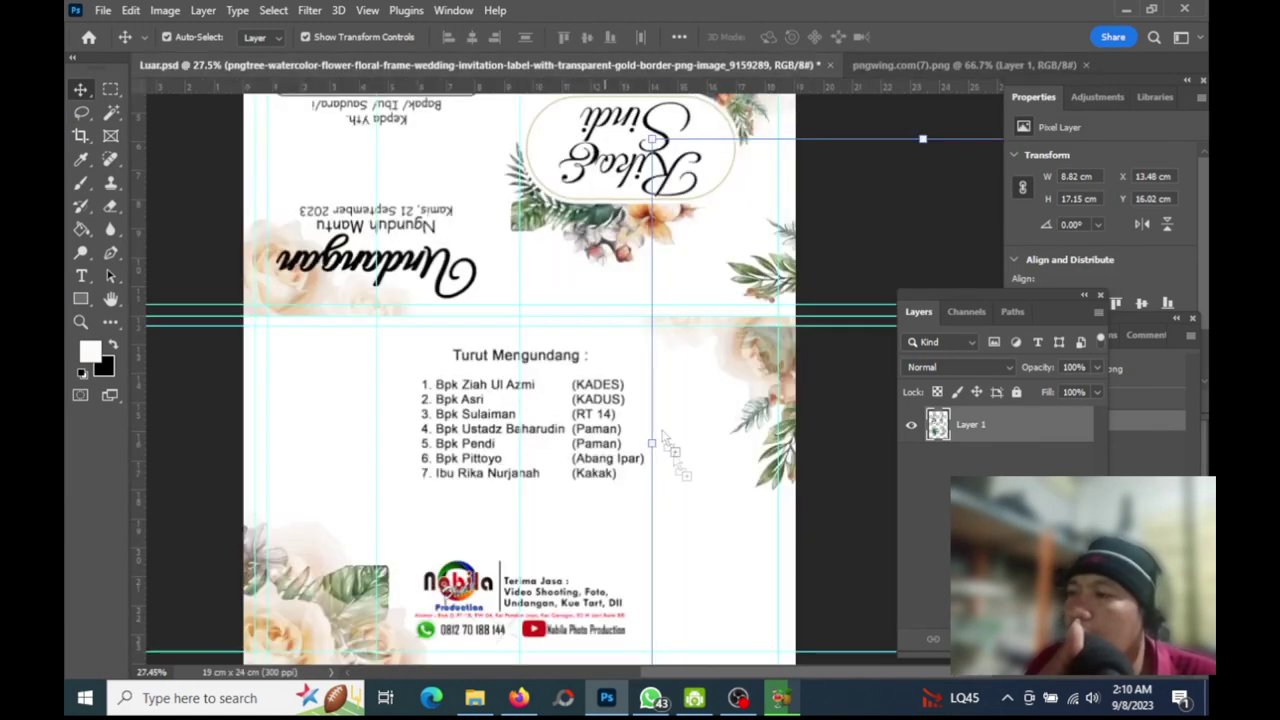
# Drop the leaf sprig onto the Luar.psd canvas
pyautogui.moveTo(605, 75); pyautogui.dragTo(742, 595)
pyautogui.scroll(-1, 745, 500)
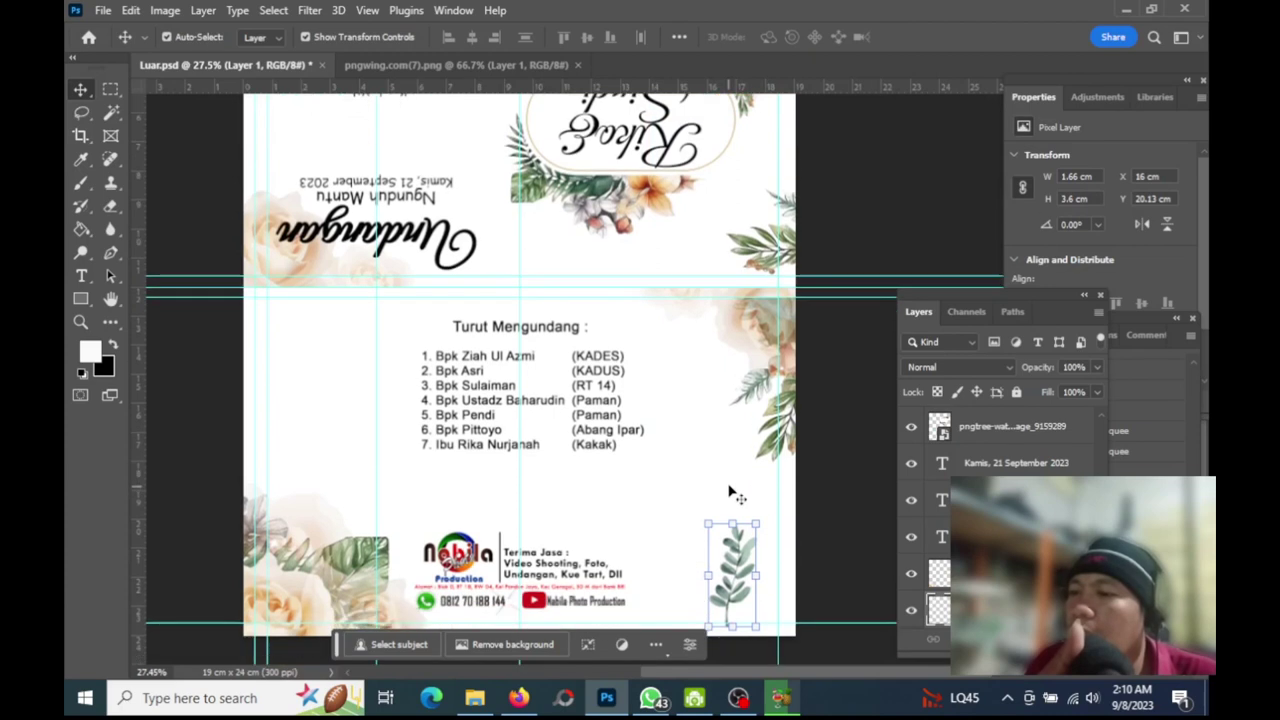
pyautogui.scroll(-2, 720, 470)
pyautogui.scroll(-1, 740, 480)
# Rotate the sprig about −42° and commit it in the bottom-right corner beside the logo
pyautogui.moveTo(775, 511); pyautogui.dragTo(792, 484)
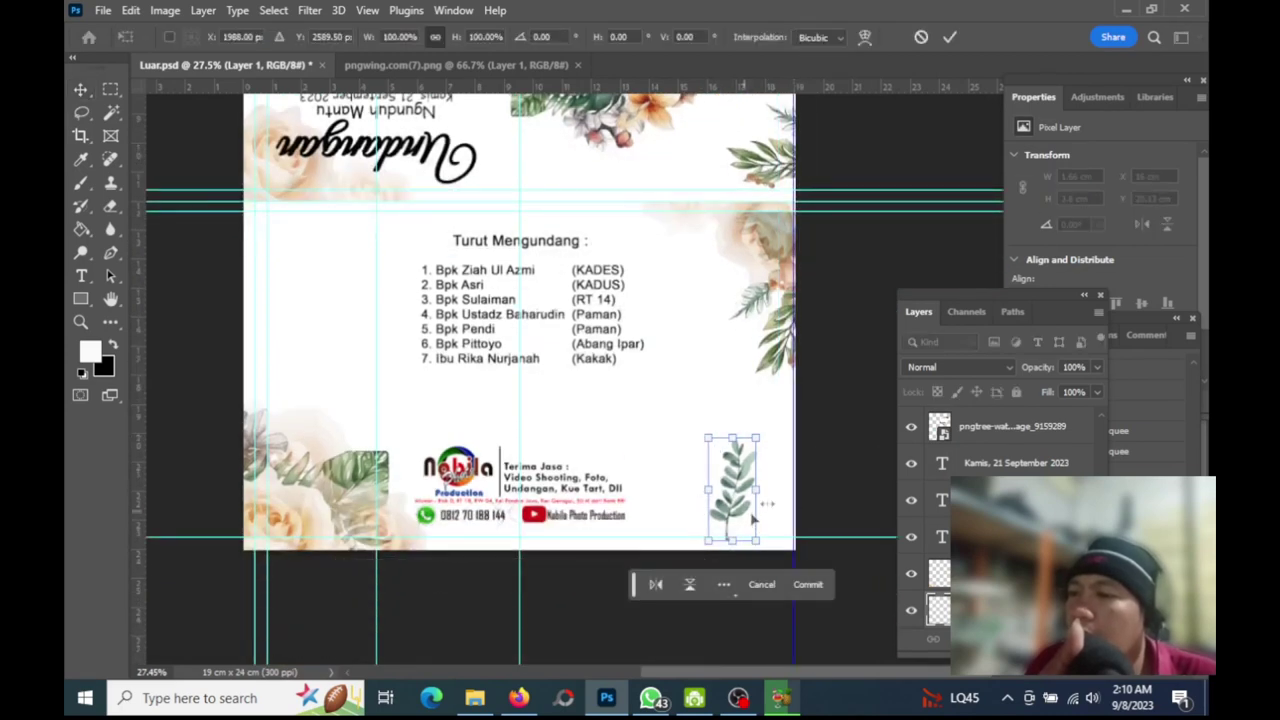
pyautogui.moveTo(795, 471); pyautogui.dragTo(781, 464)
pyautogui.moveTo(745, 515); pyautogui.dragTo(793, 542)
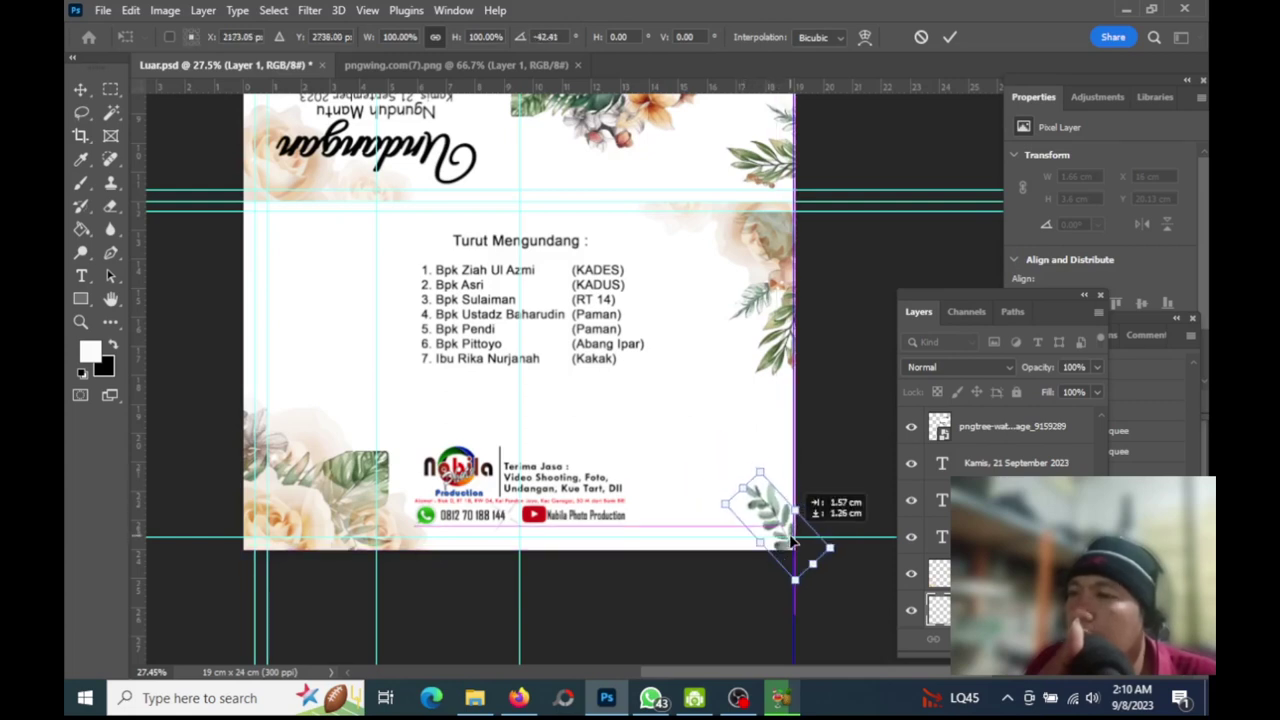
pyautogui.moveTo(793, 542); pyautogui.dragTo(800, 487)
pyautogui.moveTo(800, 485)
pyautogui.mouseDown()
pyautogui.moveTo(757, 557)
pyautogui.moveTo(737, 559)
pyautogui.moveTo(777, 556)
pyautogui.mouseUp()
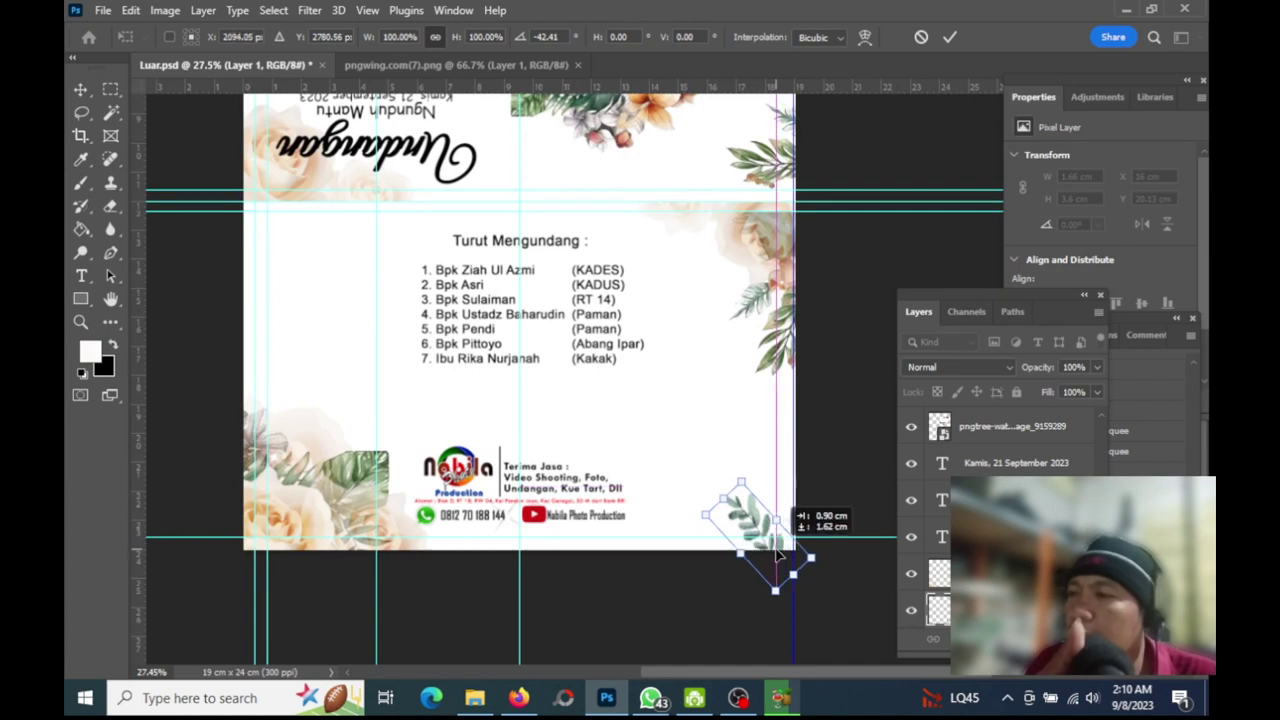
pyautogui.click(950, 37)
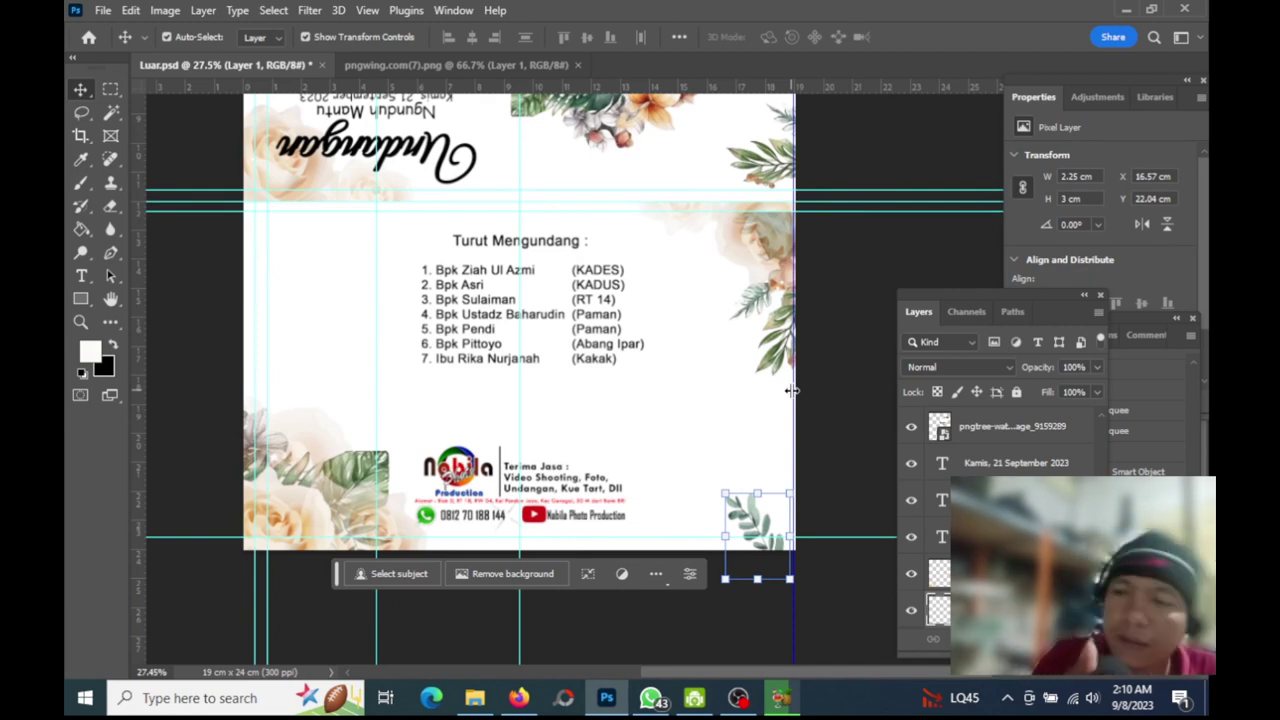
# Duplicate the leaf sprig and move the copy to the upper-left area
pyautogui.moveTo(790, 390); pyautogui.dragTo(790, 390)
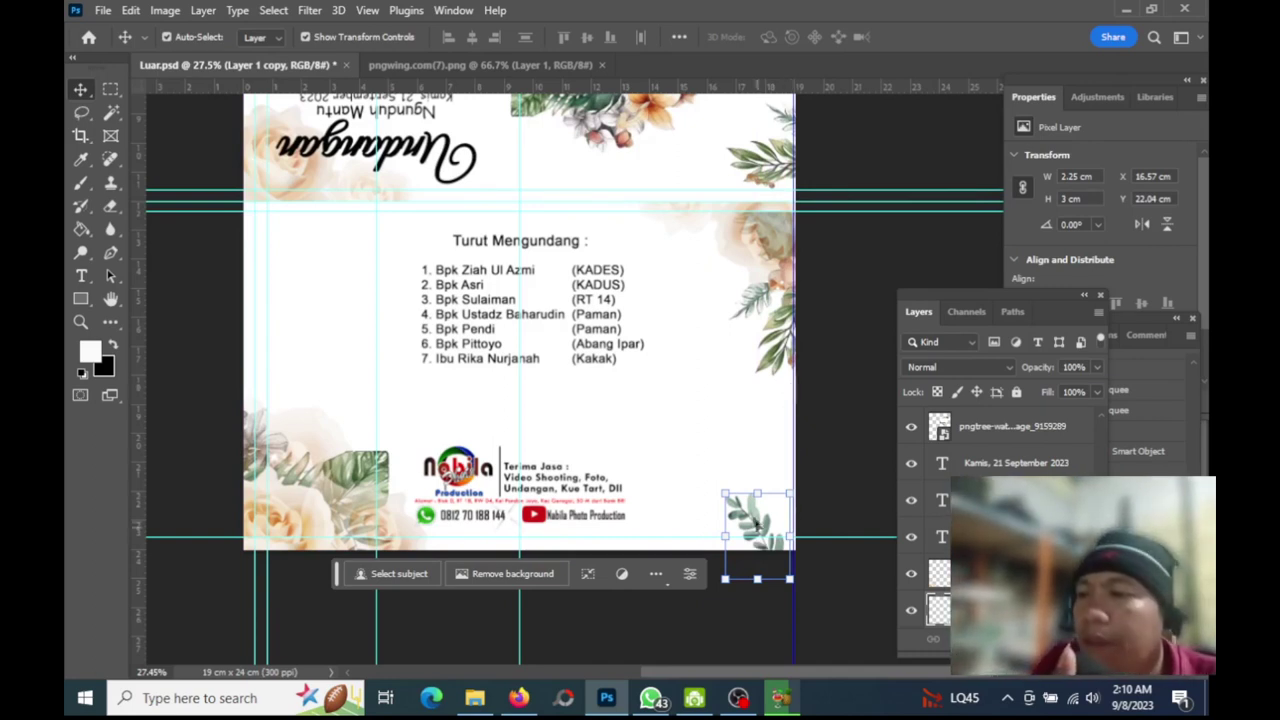
pyautogui.click(755, 522)
pyautogui.moveTo(755, 522); pyautogui.dragTo(301, 279)
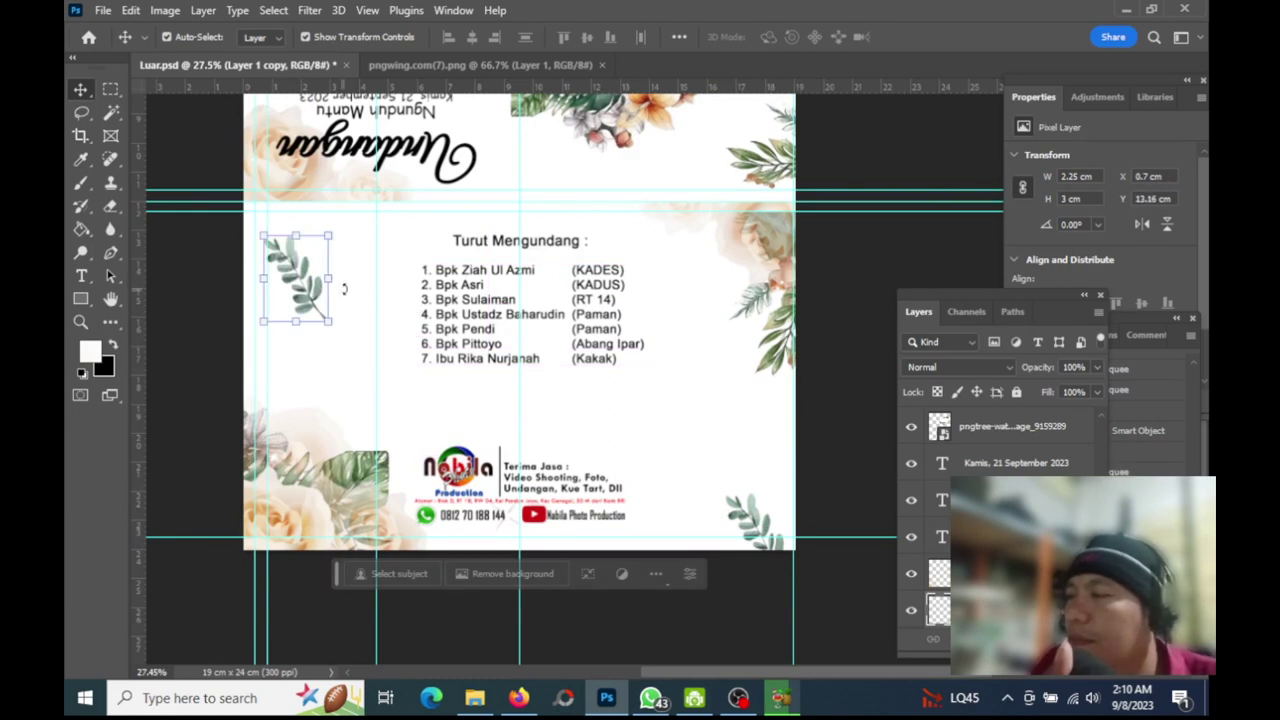
# Flip the copy horizontally, tilt it, and commit it on the left edge below the header
pyautogui.hotkey('ctrl', 't')
pyautogui.rightClick(344, 289)
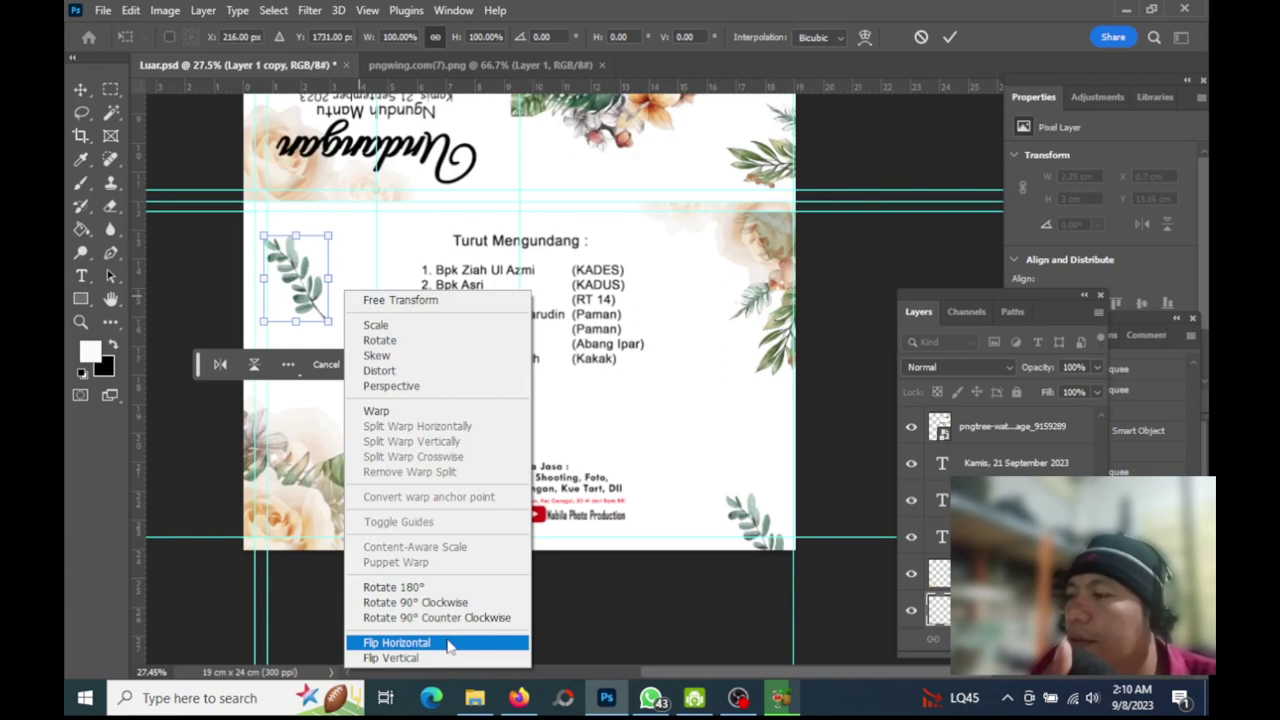
pyautogui.click(449, 646)
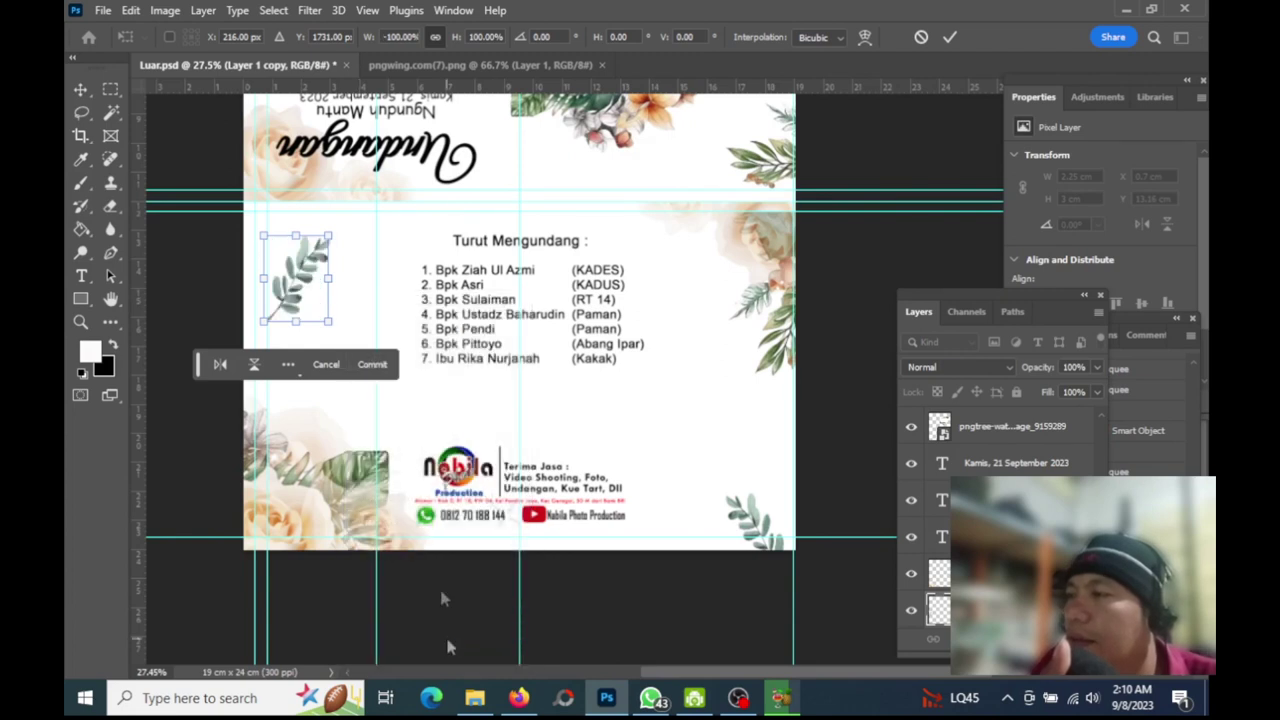
pyautogui.moveTo(367, 275)
pyautogui.mouseDown()
pyautogui.moveTo(237, 427)
pyautogui.moveTo(225, 420)
pyautogui.mouseUp()
pyautogui.moveTo(298, 256); pyautogui.dragTo(248, 222)
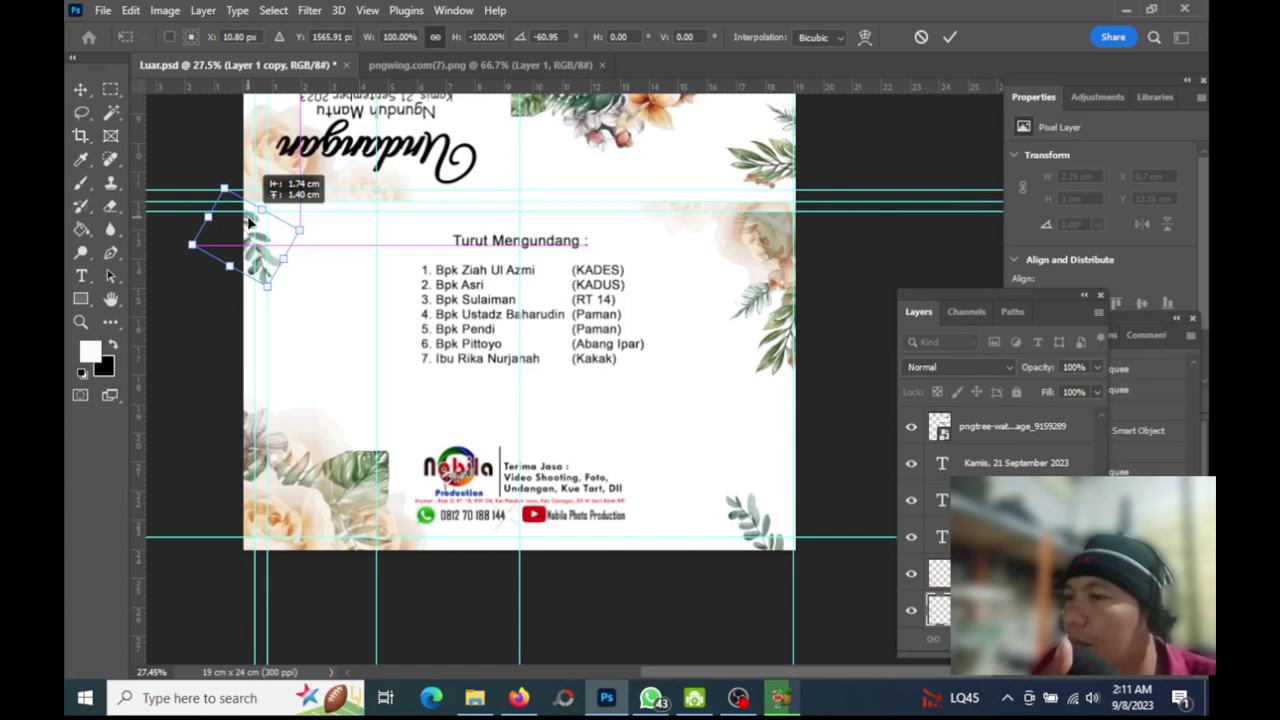
pyautogui.click(949, 37)
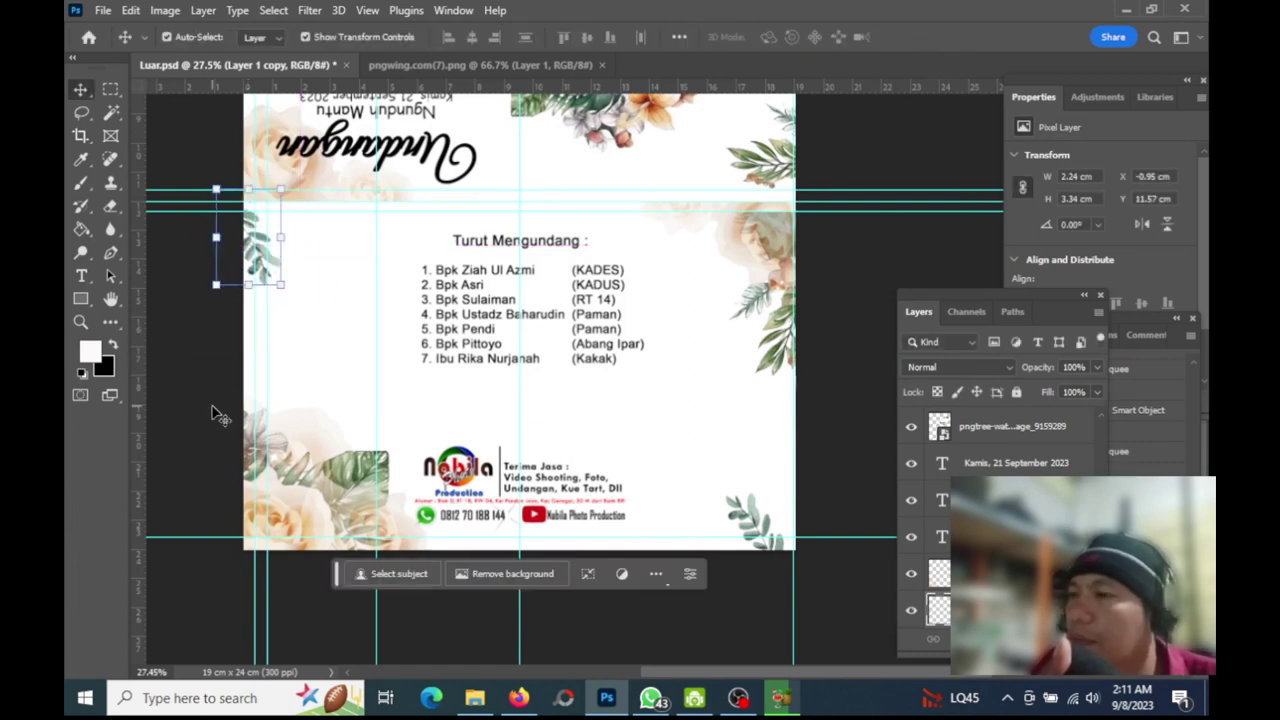
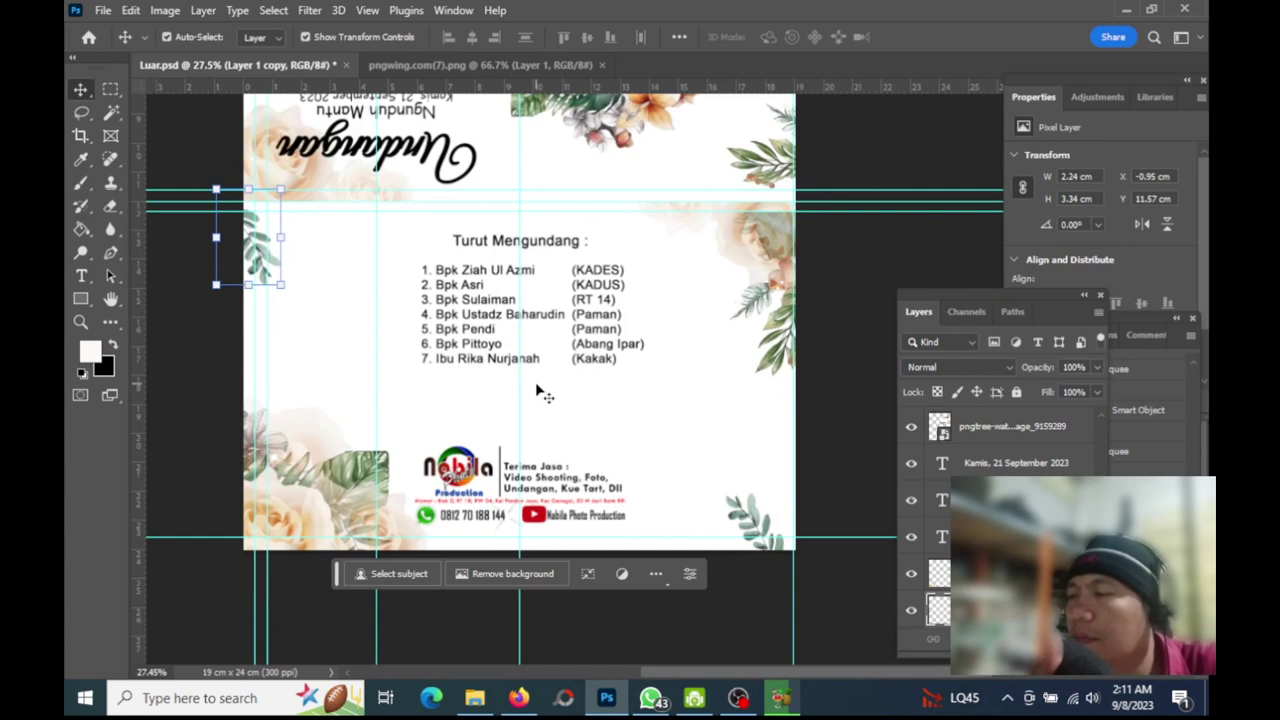
# Commit the copied leaf on the left edge and make the Background layer active
pyautogui.click(82, 112)
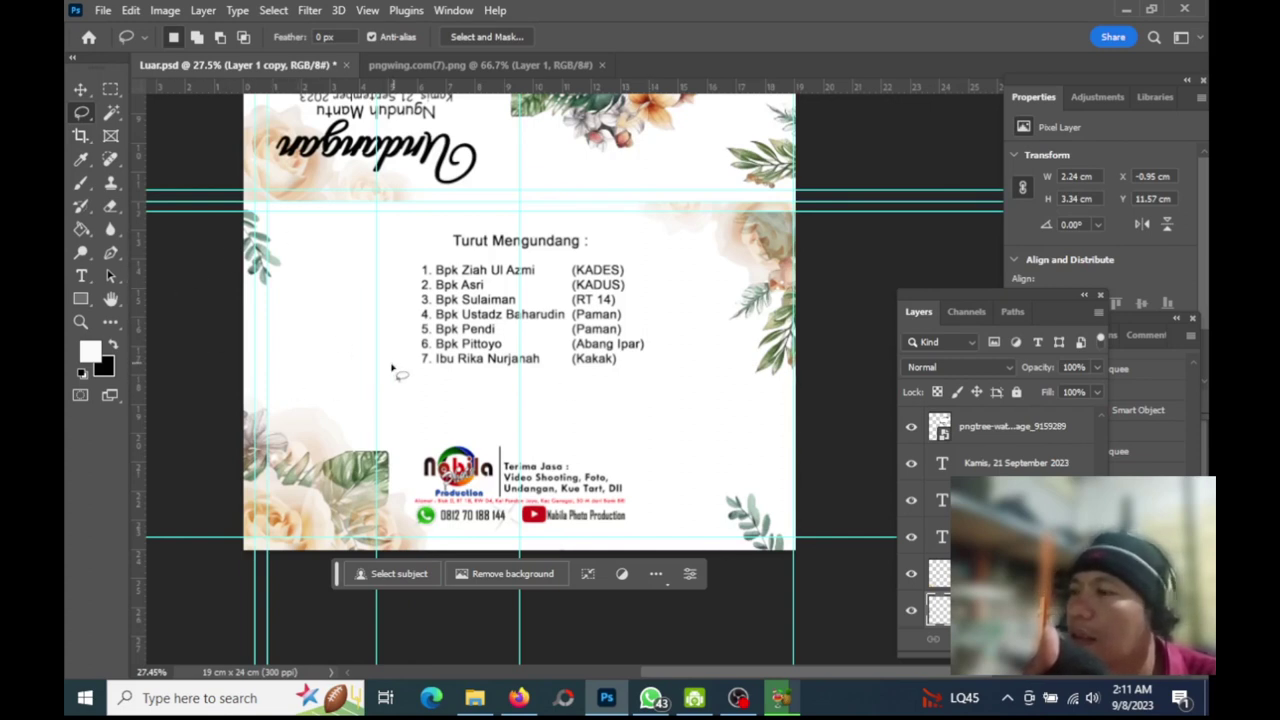
pyautogui.scroll(-2, 326, 363)
pyautogui.scroll(2, 324, 360)
pyautogui.scroll(1, 322, 356)
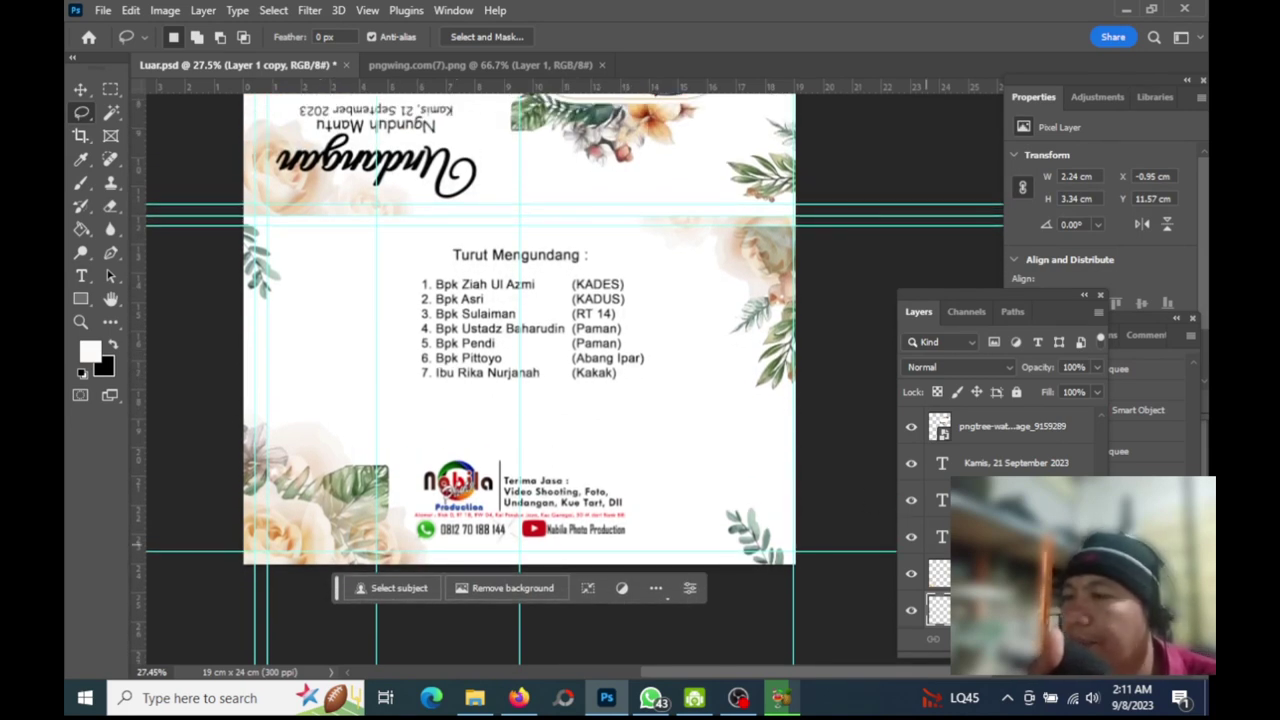
pyautogui.scroll(-3, 1000, 520)
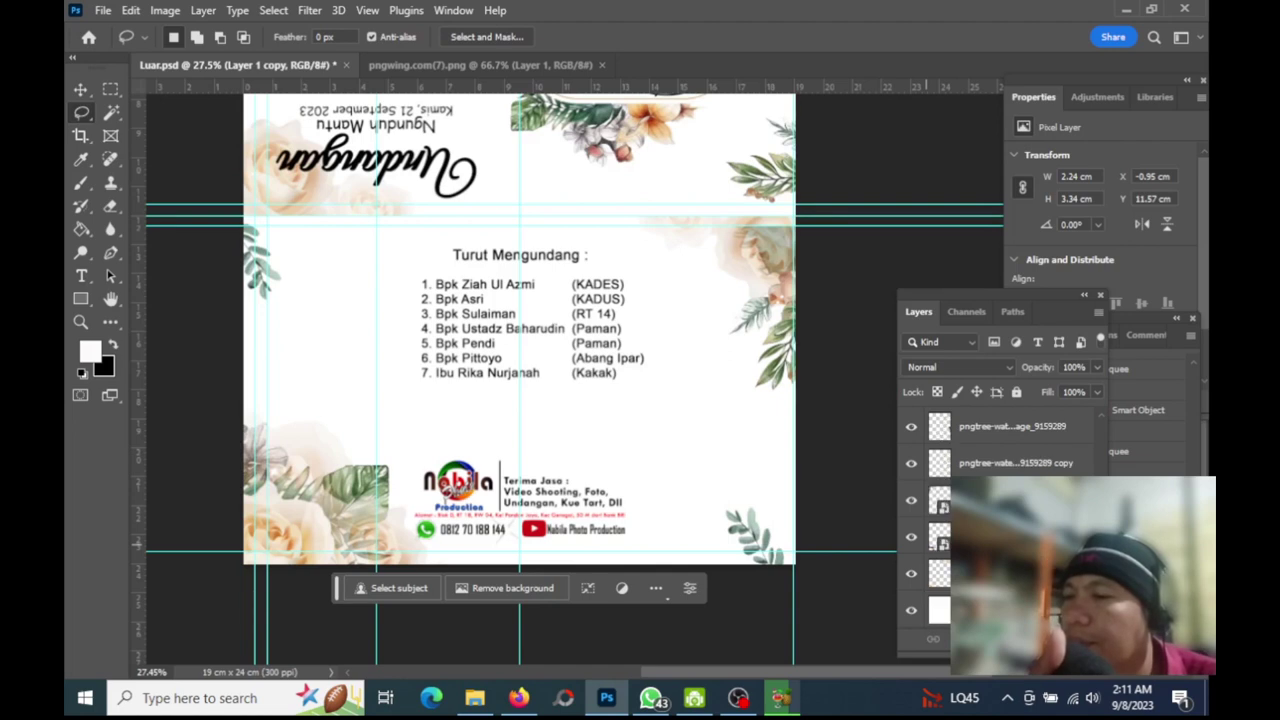
pyautogui.scroll(2, 935, 560)
pyautogui.scroll(2, 935, 560)
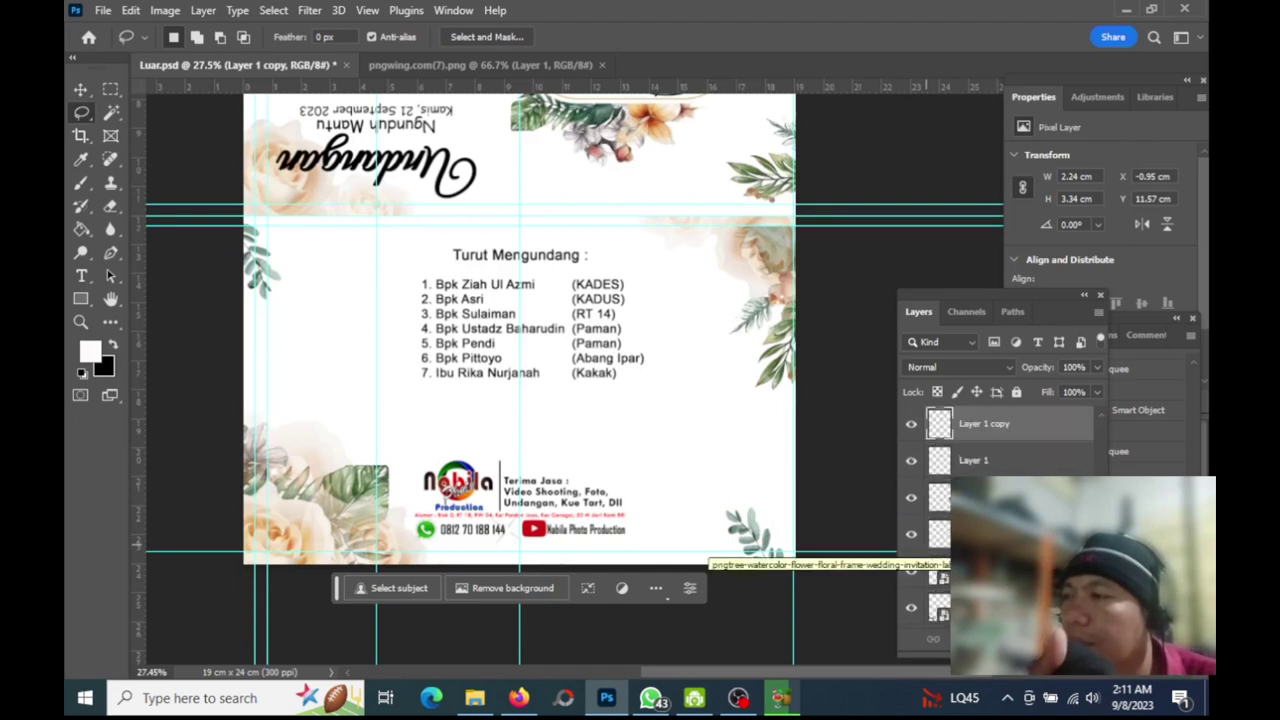
pyautogui.scroll(-2, 935, 555)
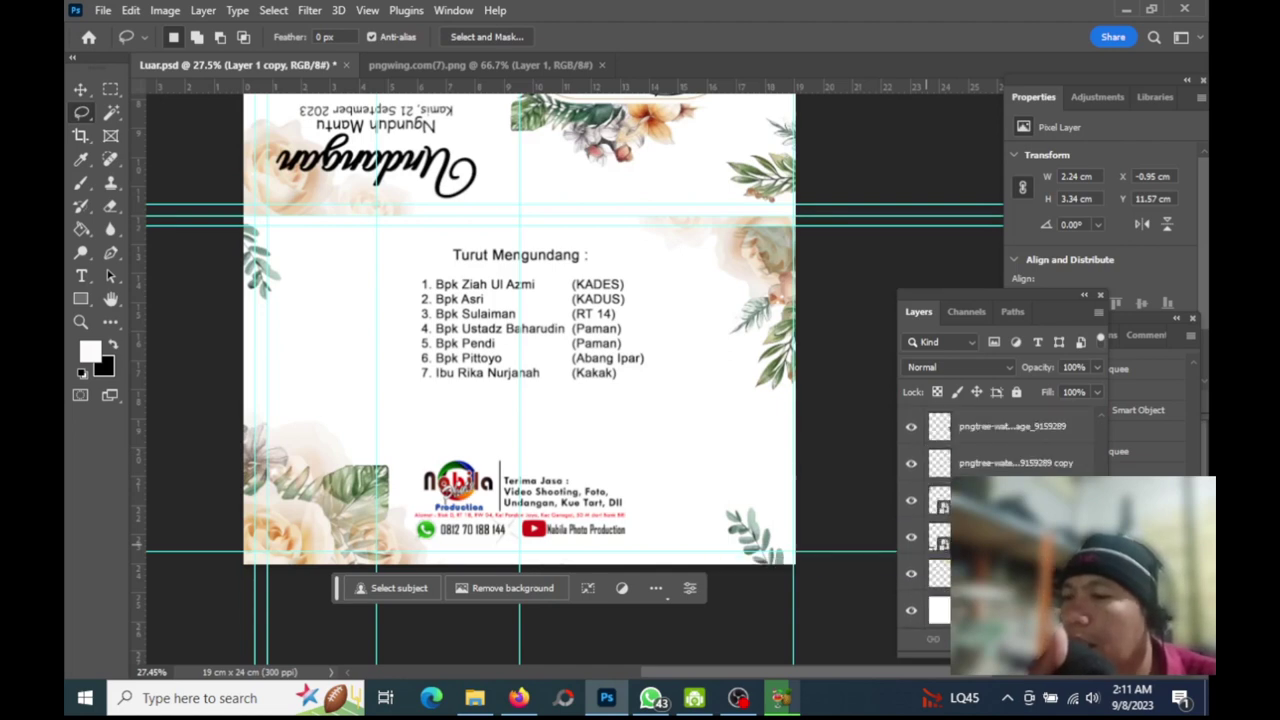
pyautogui.click(940, 610)
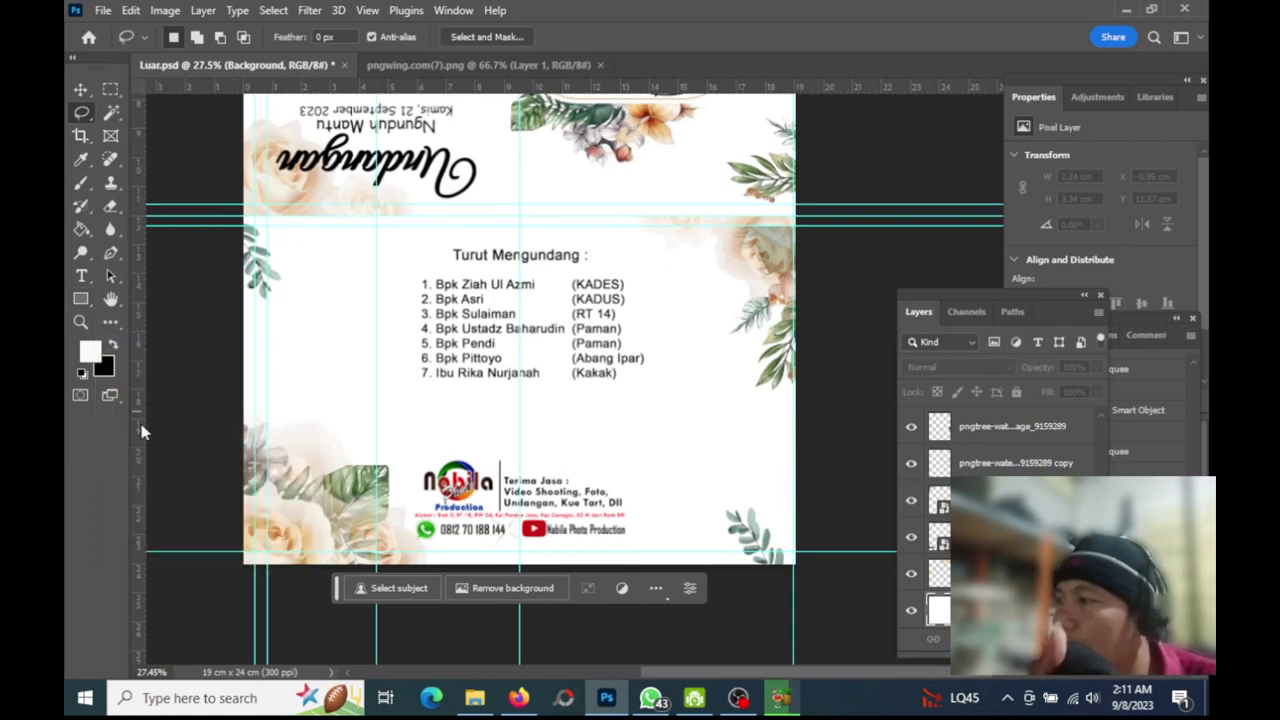
# Discard a stray vertical guide and zoom in on the guest list and card's left edge
pyautogui.moveTo(140, 437); pyautogui.dragTo(713, 503)
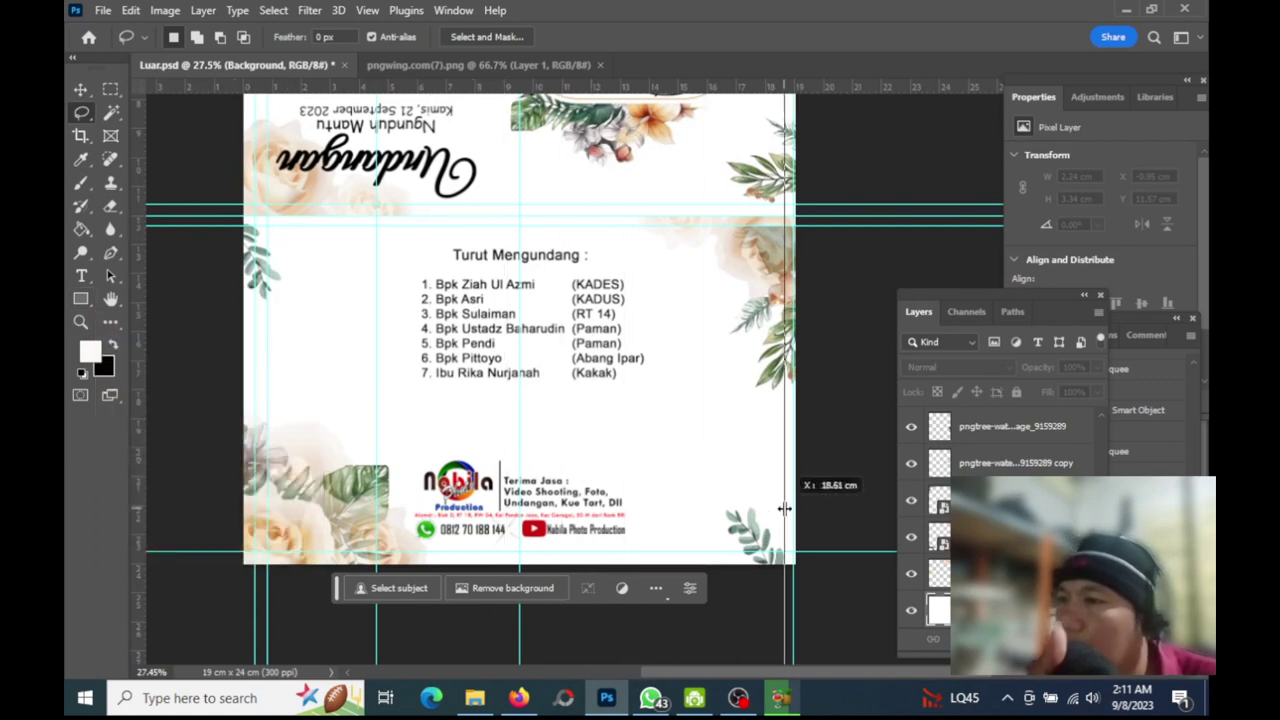
pyautogui.moveTo(713, 503); pyautogui.dragTo(130, 406)
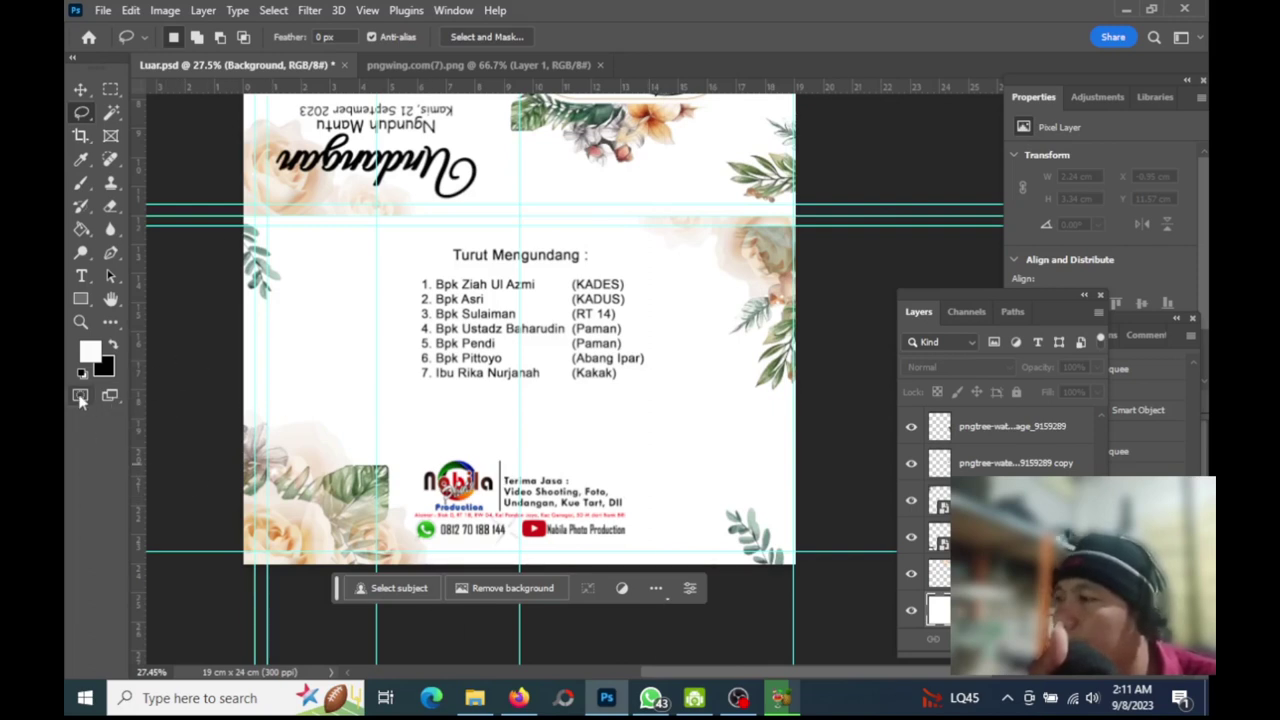
pyautogui.click(80, 321)
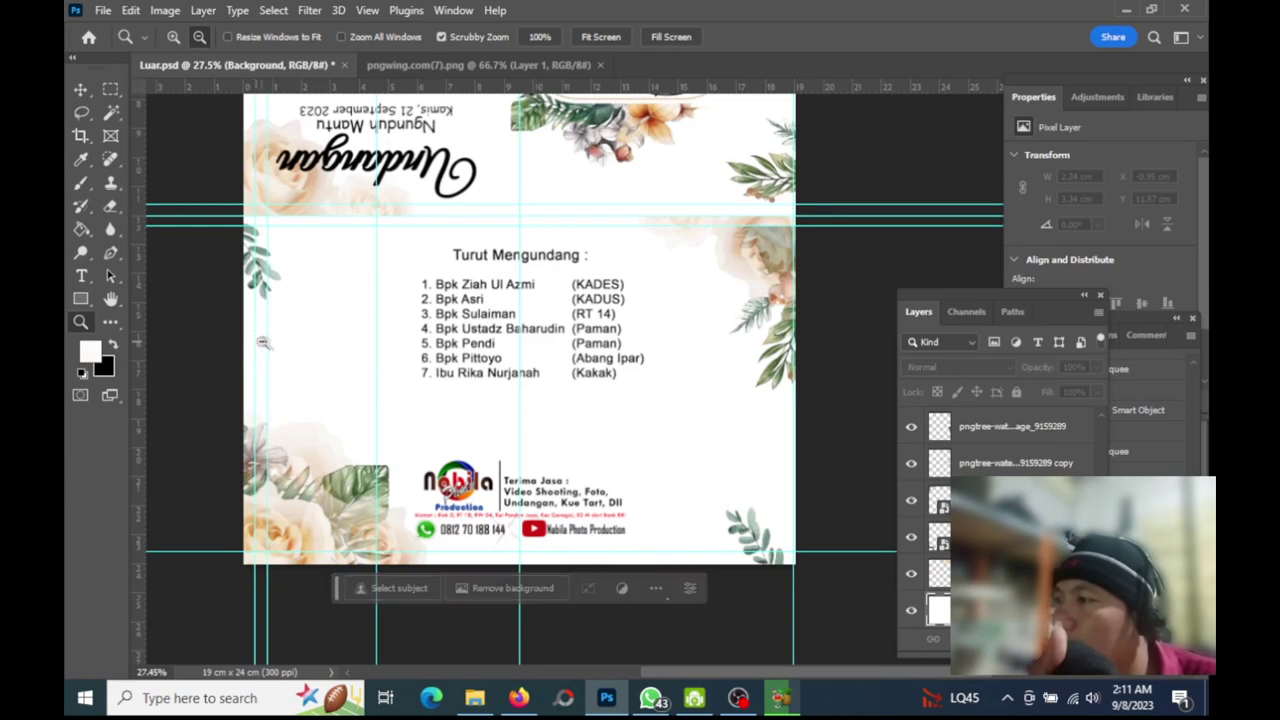
pyautogui.moveTo(300, 346)
pyautogui.mouseDown()
pyautogui.moveTo(312, 346)
pyautogui.moveTo(303, 351)
pyautogui.mouseUp()
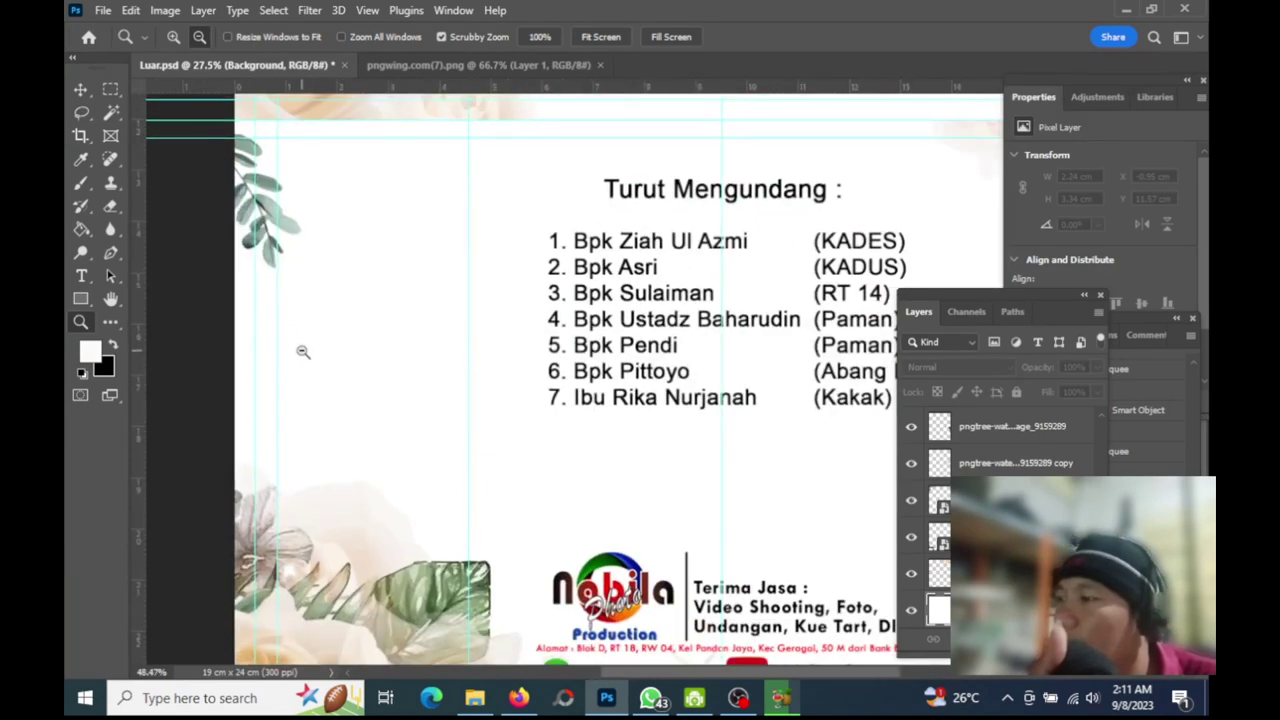
pyautogui.scroll(-3, 303, 351)
pyautogui.moveTo(323, 354); pyautogui.dragTo(313, 363)
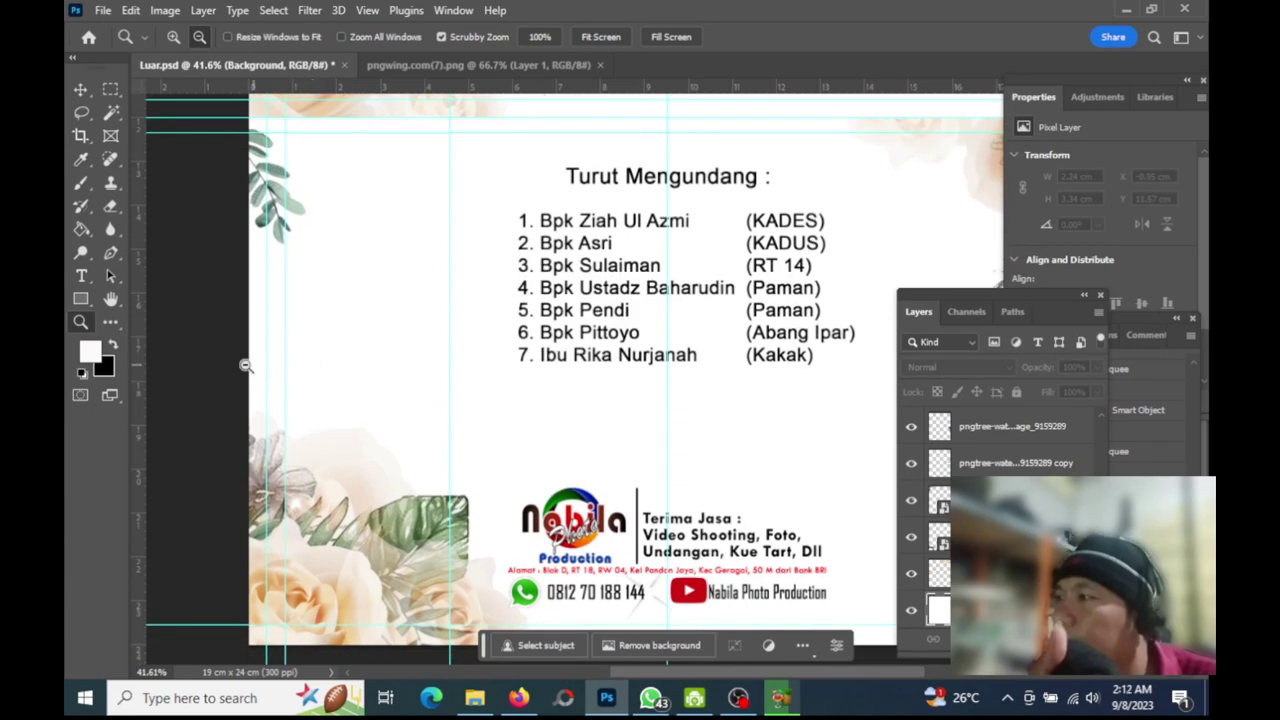
# Set the foreground colour to a sage green sampled from a leaf
pyautogui.click(90, 352)
pyautogui.moveTo(474, 262); pyautogui.dragTo(585, 155)
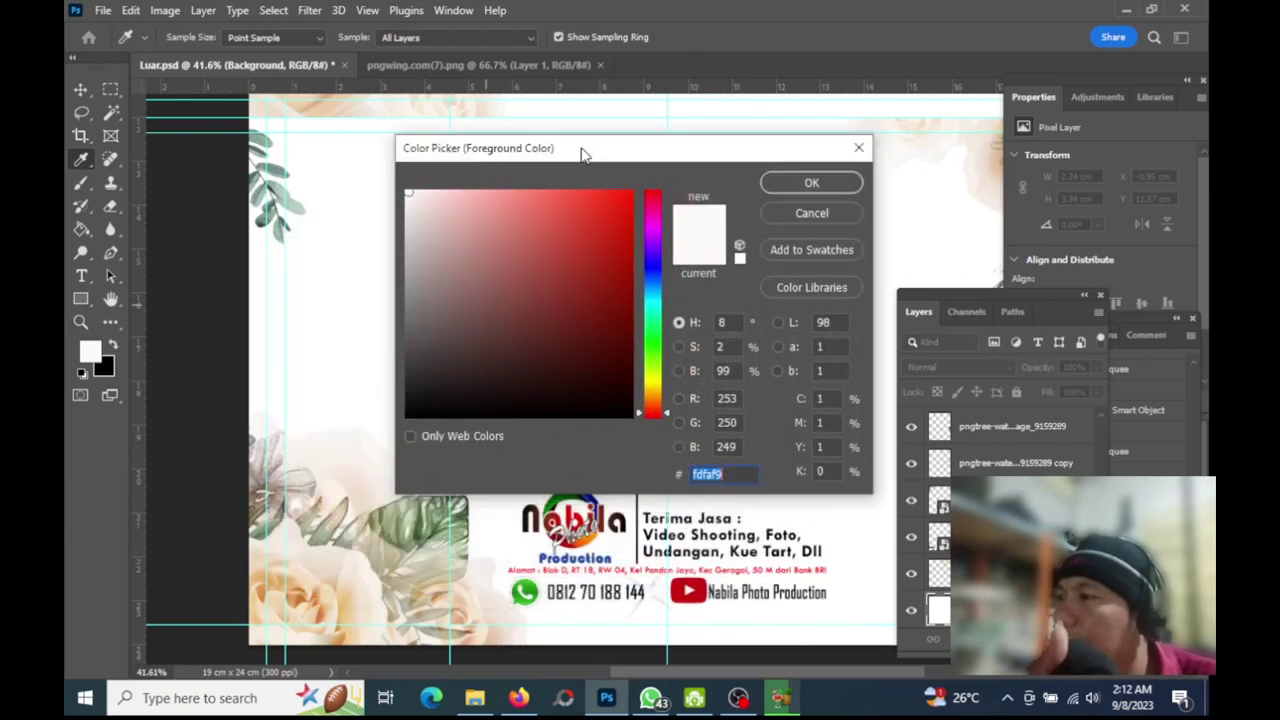
pyautogui.click(284, 158)
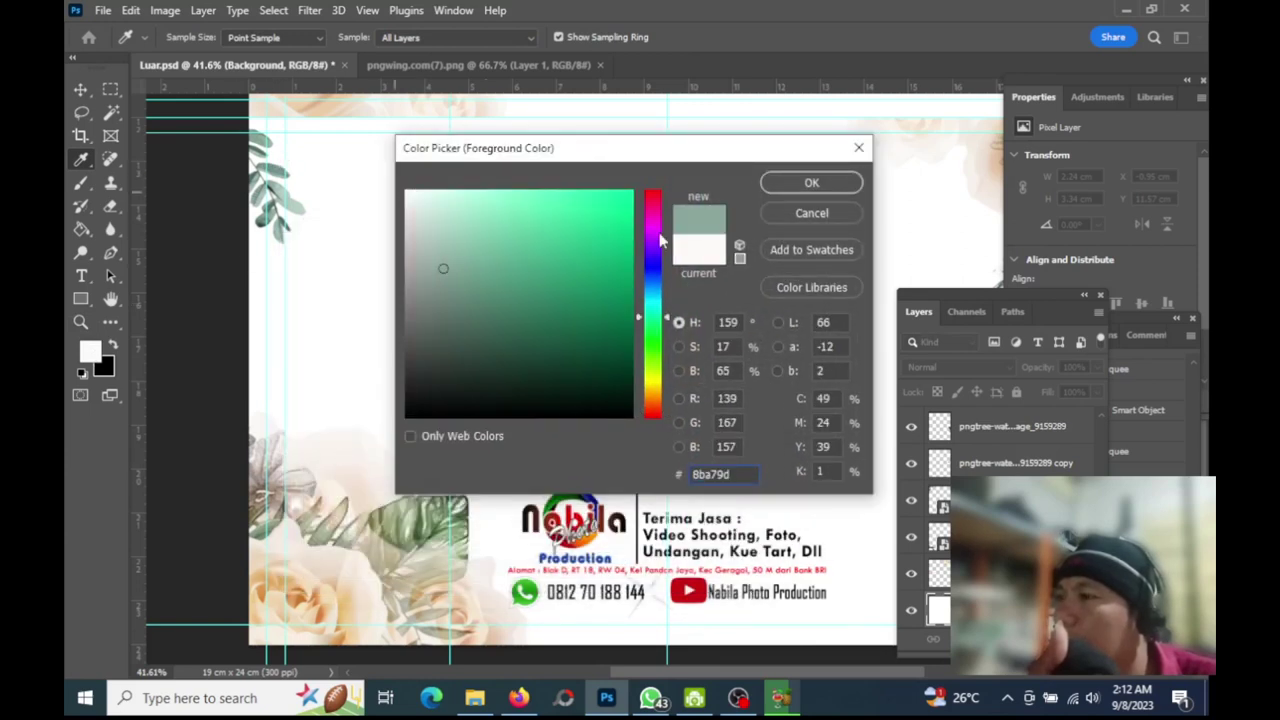
pyautogui.click(811, 183)
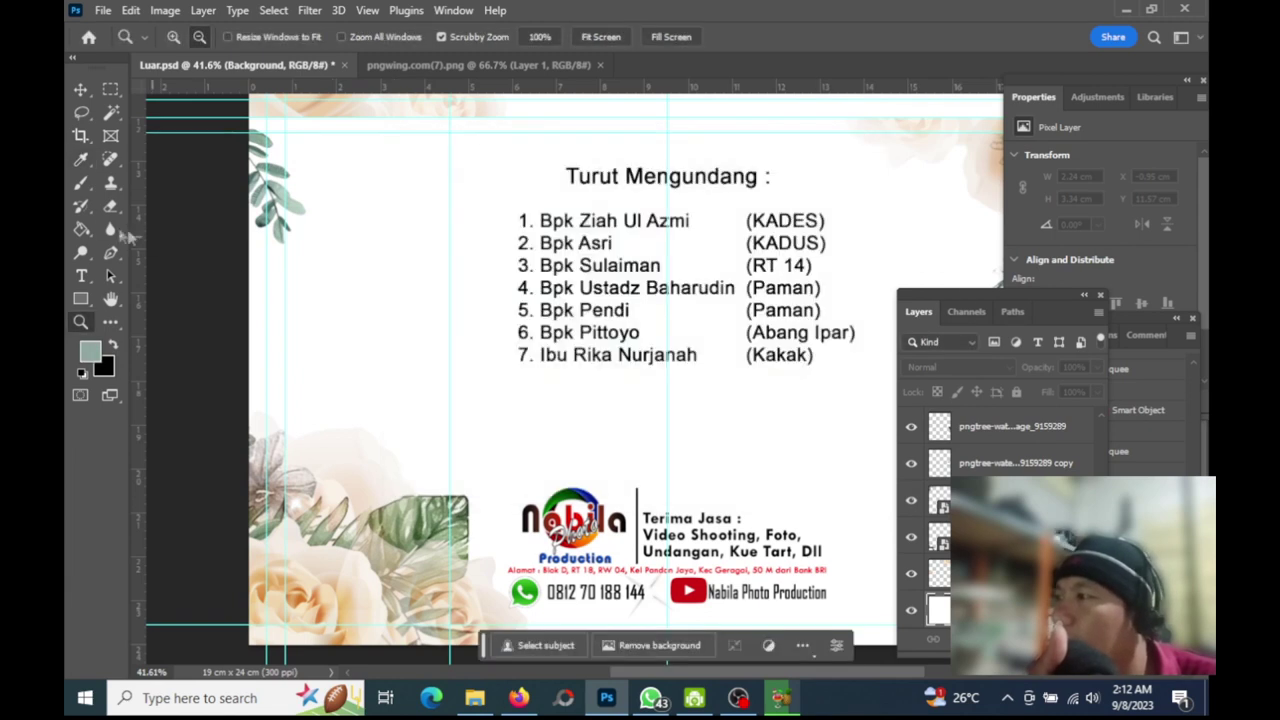
# Draw a thin 0.43 × 12.03 cm rectangle down the card's left edge
pyautogui.rightClick(81, 300)
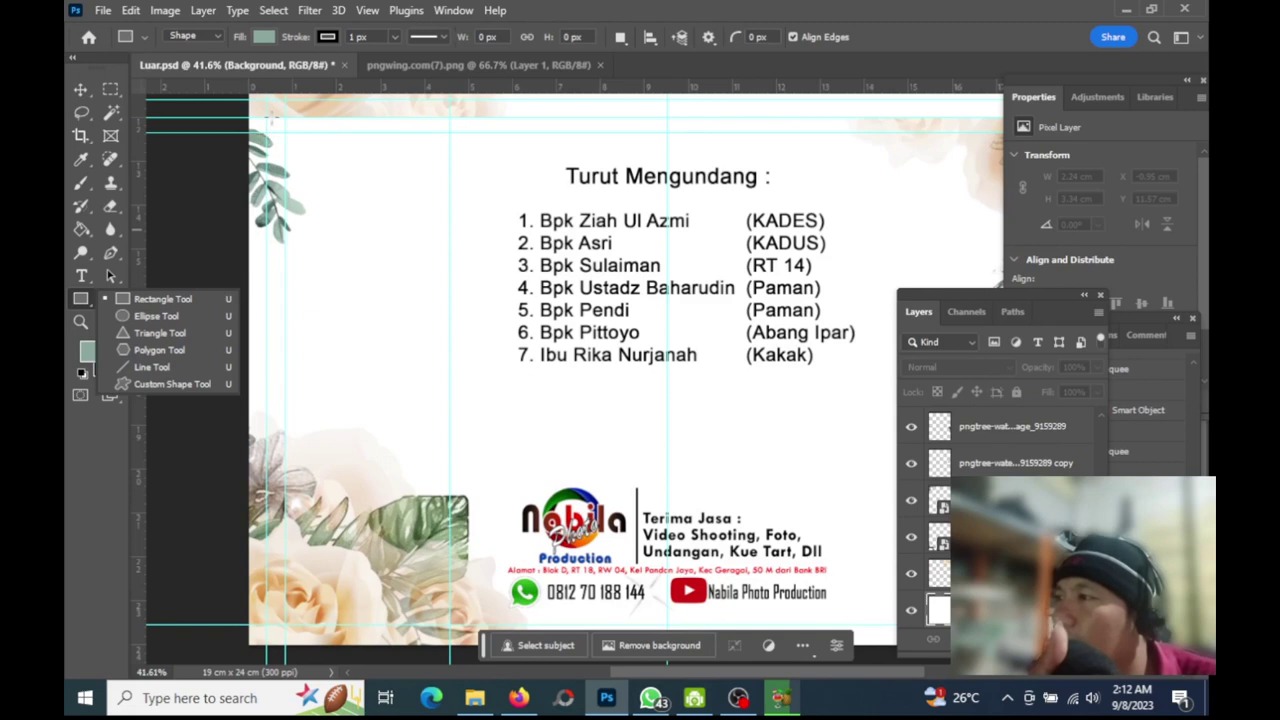
pyautogui.click(160, 299)
pyautogui.moveTo(251, 118); pyautogui.dragTo(275, 622)
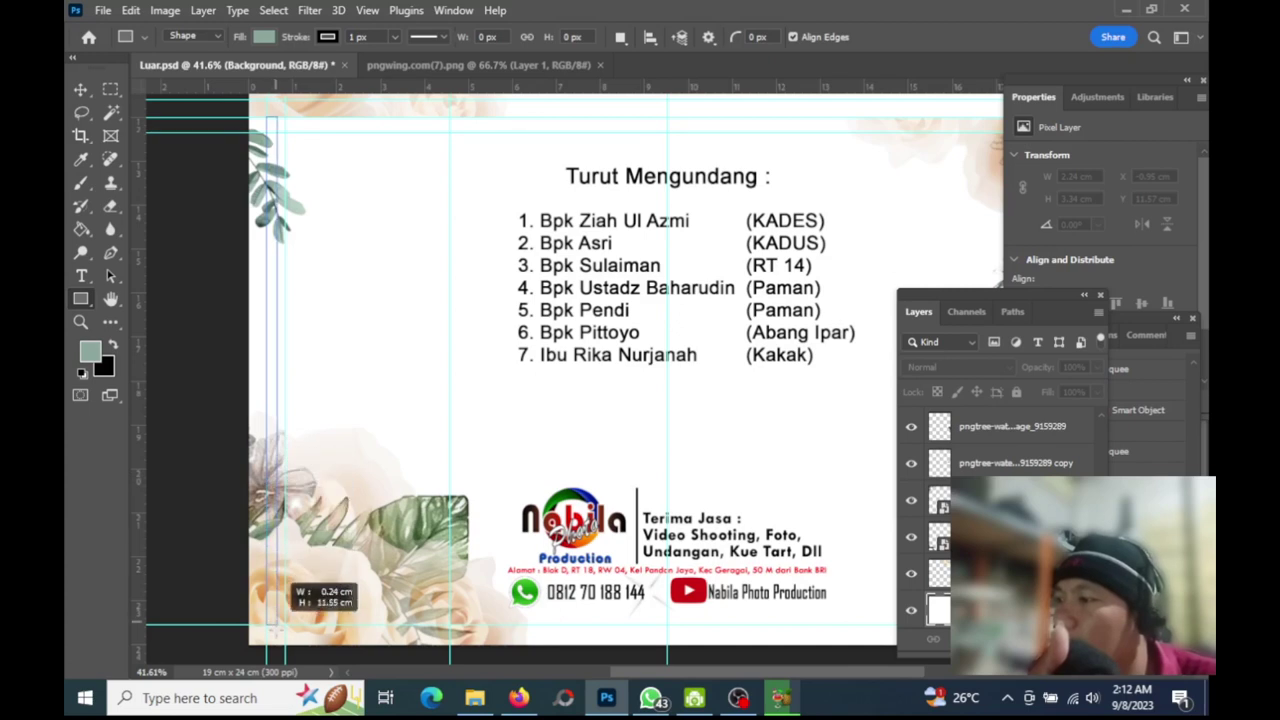
pyautogui.moveTo(284, 622); pyautogui.dragTo(290, 650)
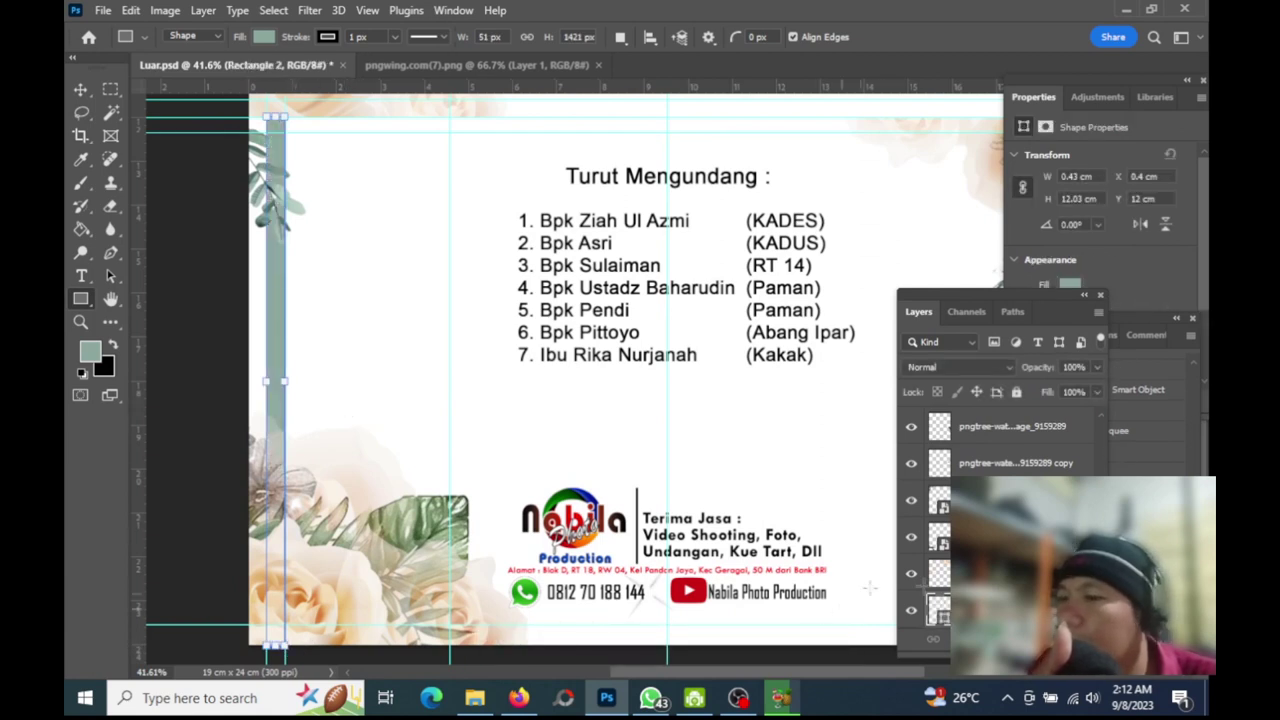
pyautogui.scroll(-1, 1000, 520)
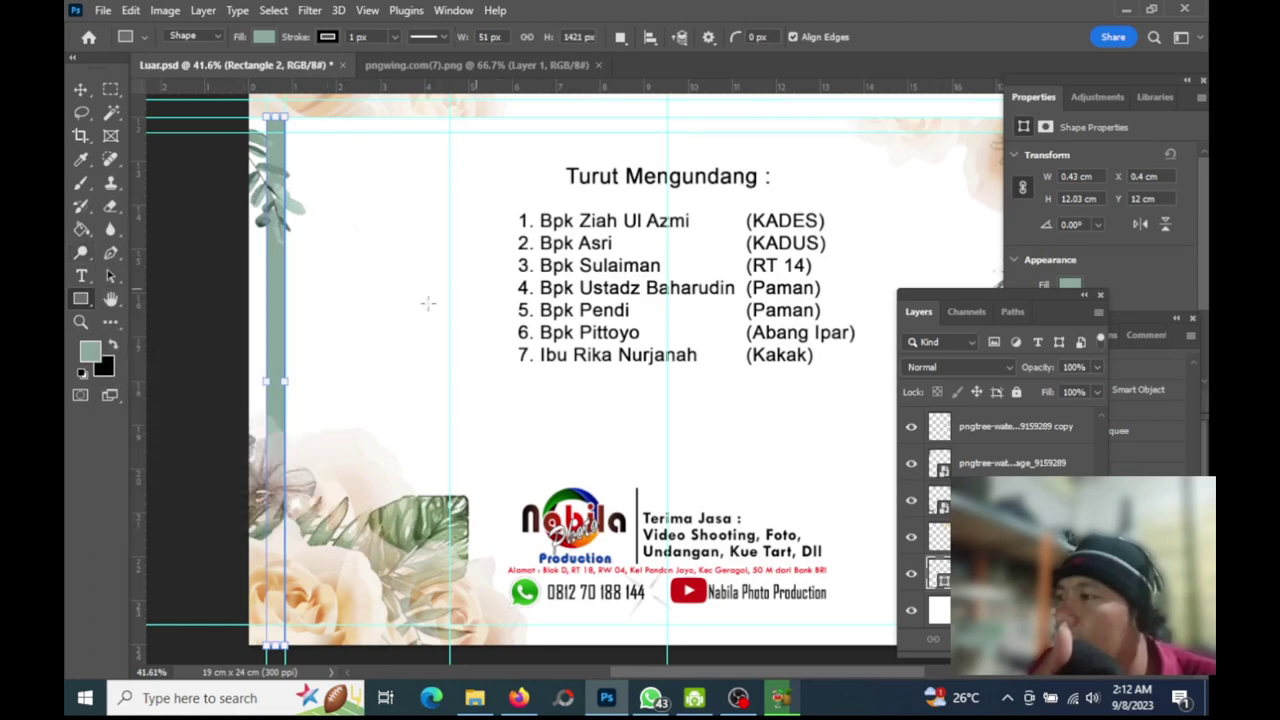
pyautogui.click(1055, 124)
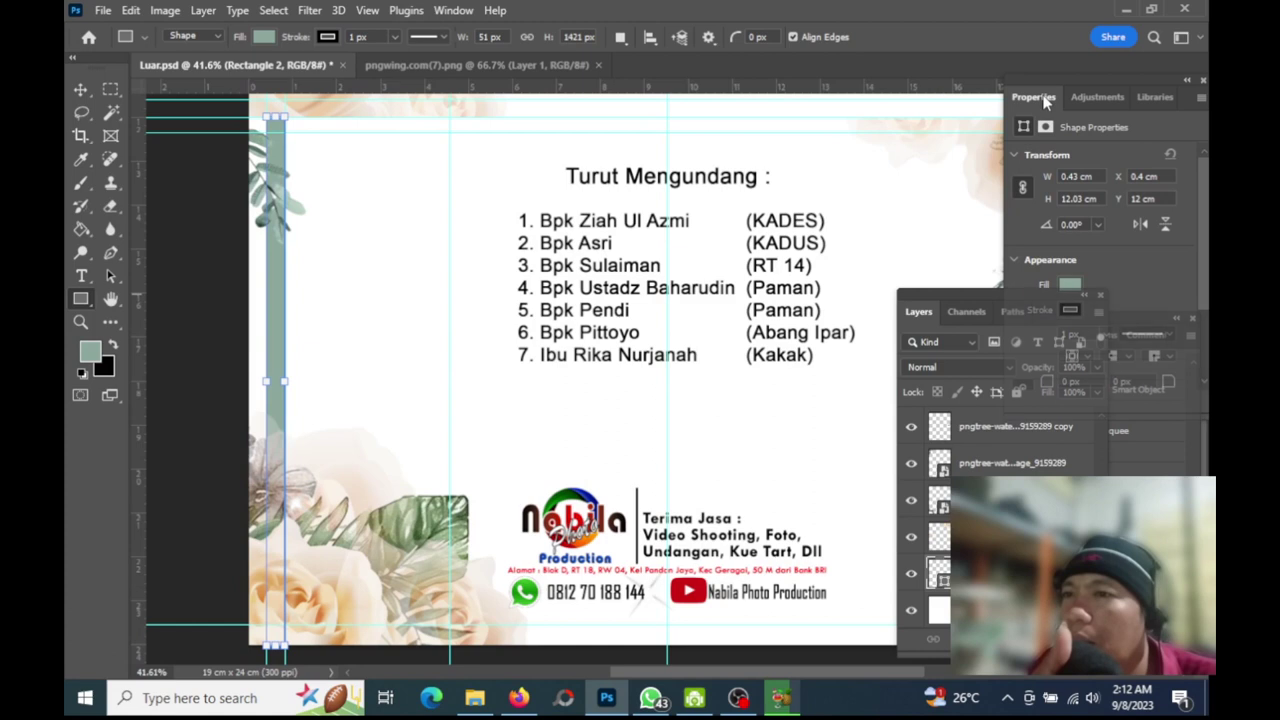
# Give the left strip a Gradient Overlay blending from sage green into white
pyautogui.rightClick(1000, 463)
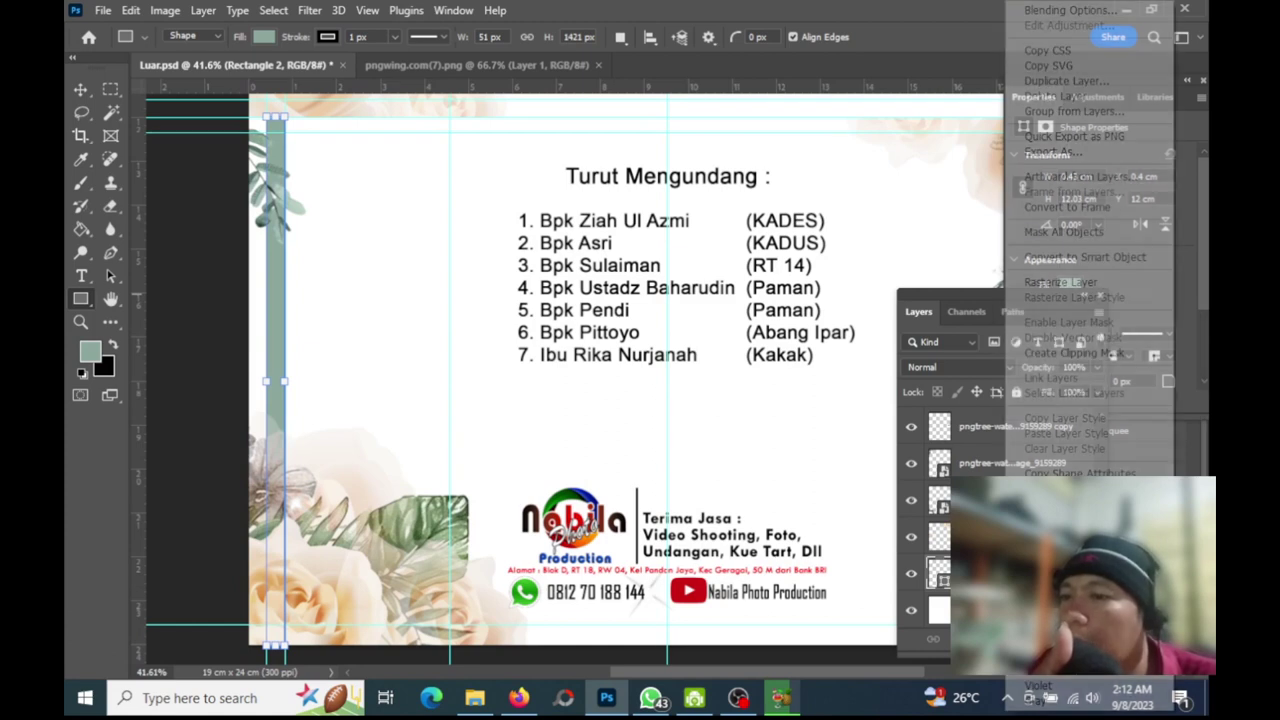
pyautogui.click(1070, 10)
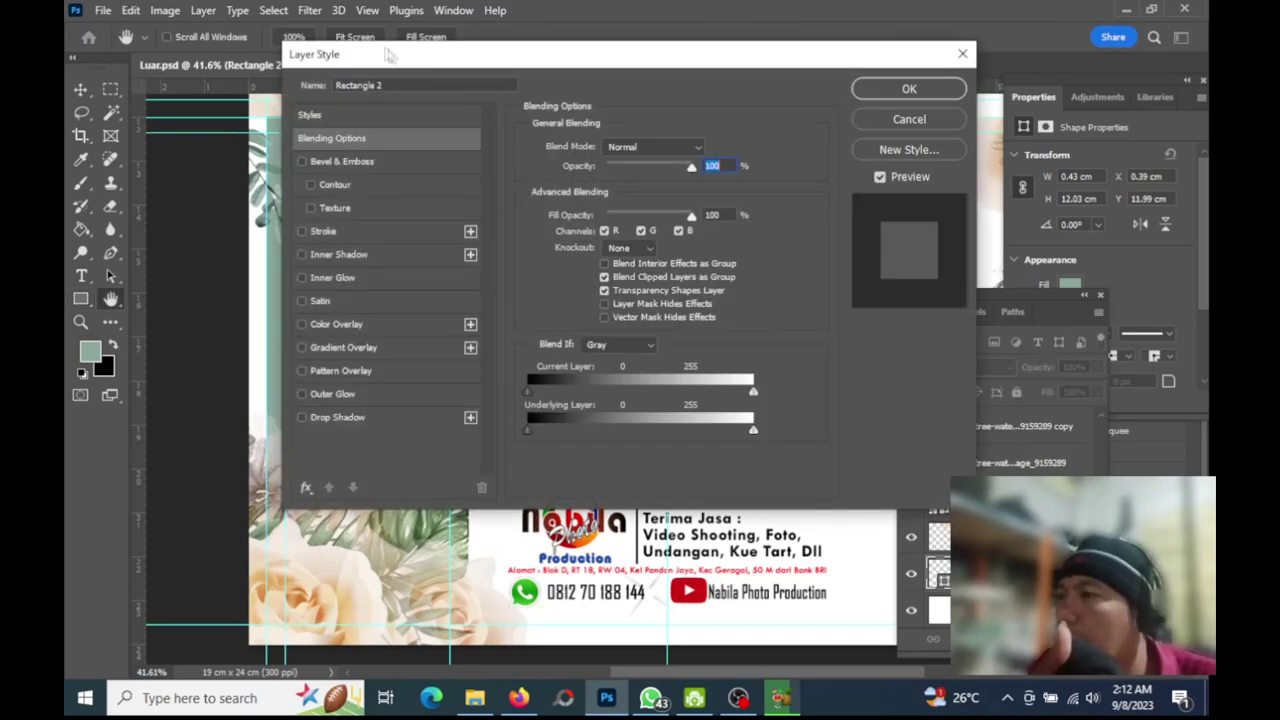
pyautogui.moveTo(390, 55); pyautogui.dragTo(515, 54)
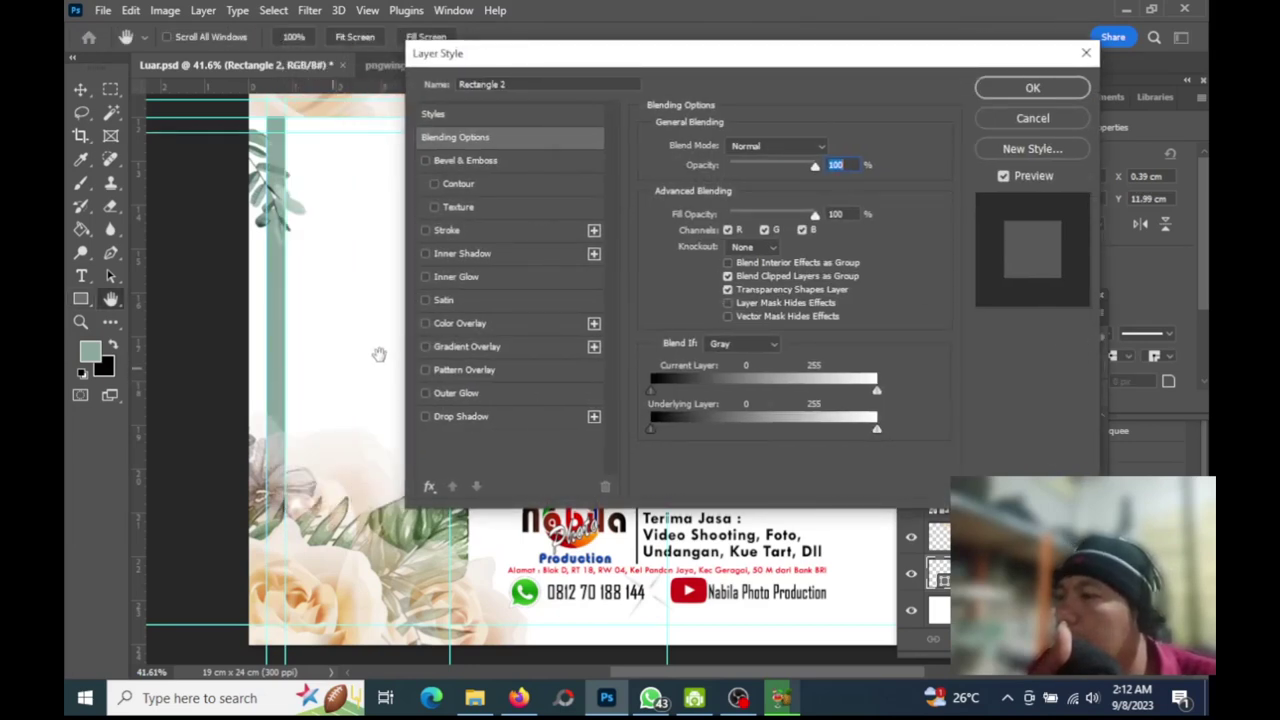
pyautogui.click(430, 350)
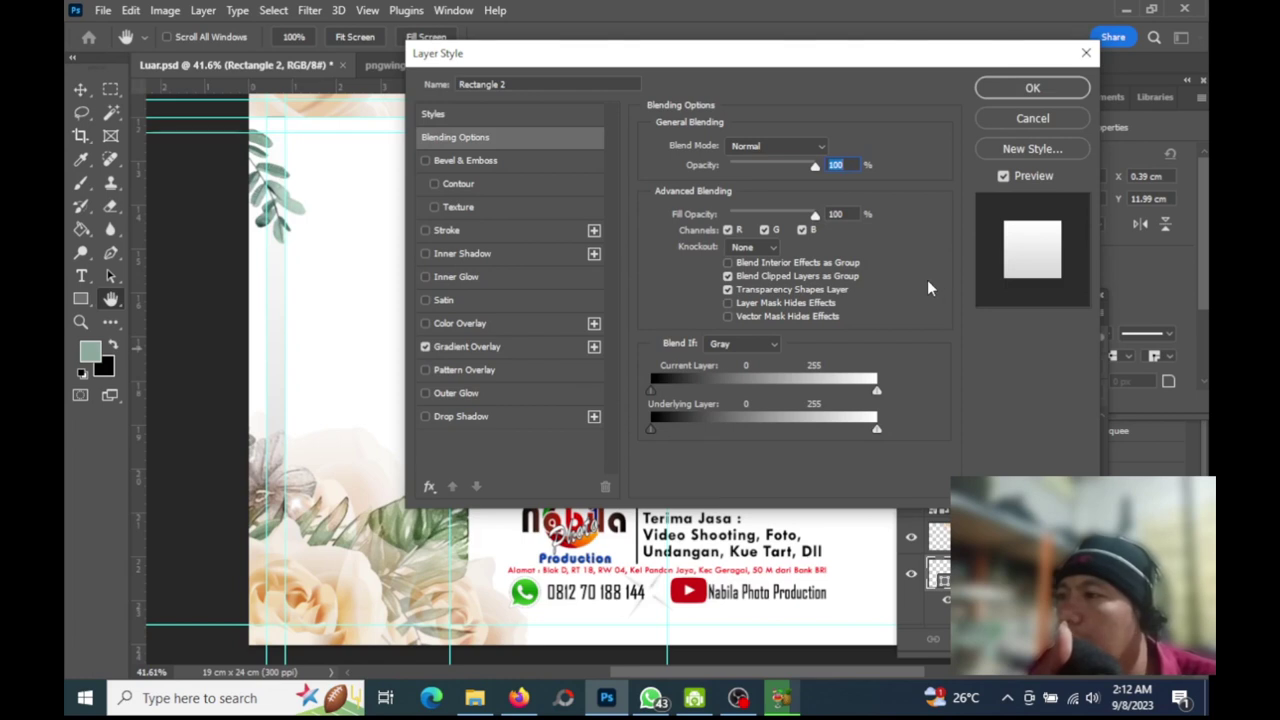
pyautogui.click(505, 344)
pyautogui.click(761, 189)
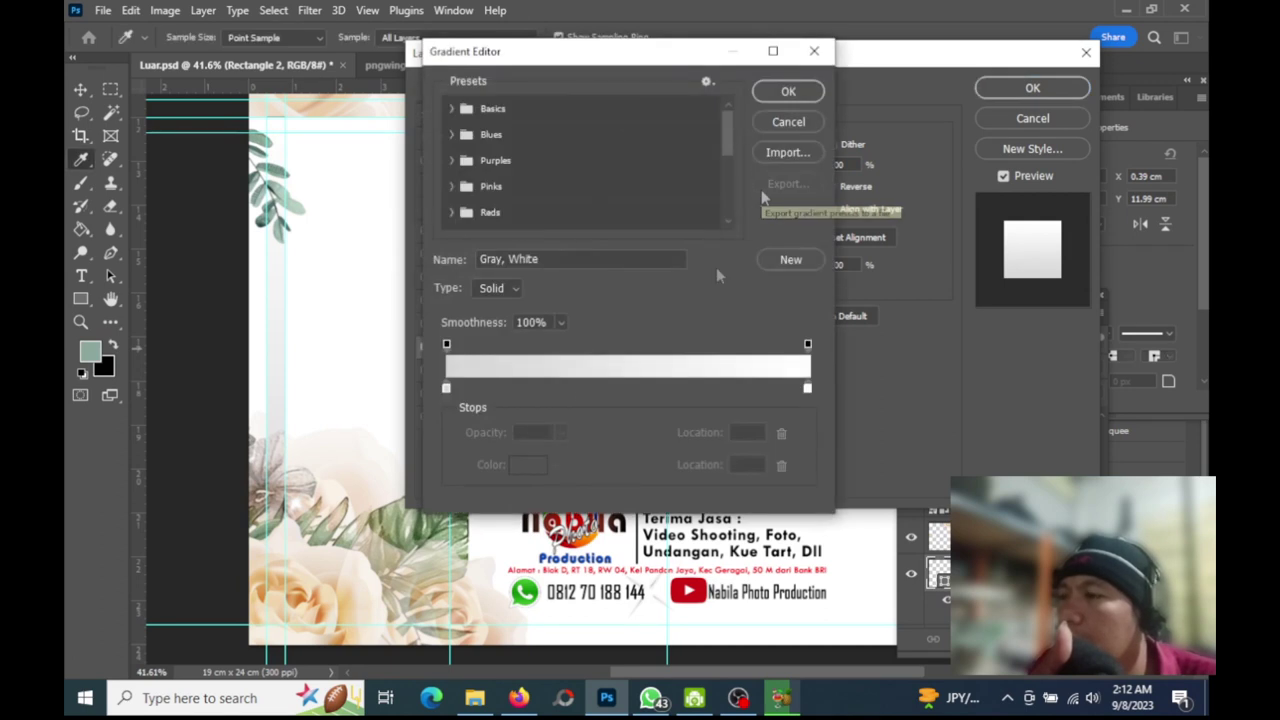
pyautogui.click(446, 389)
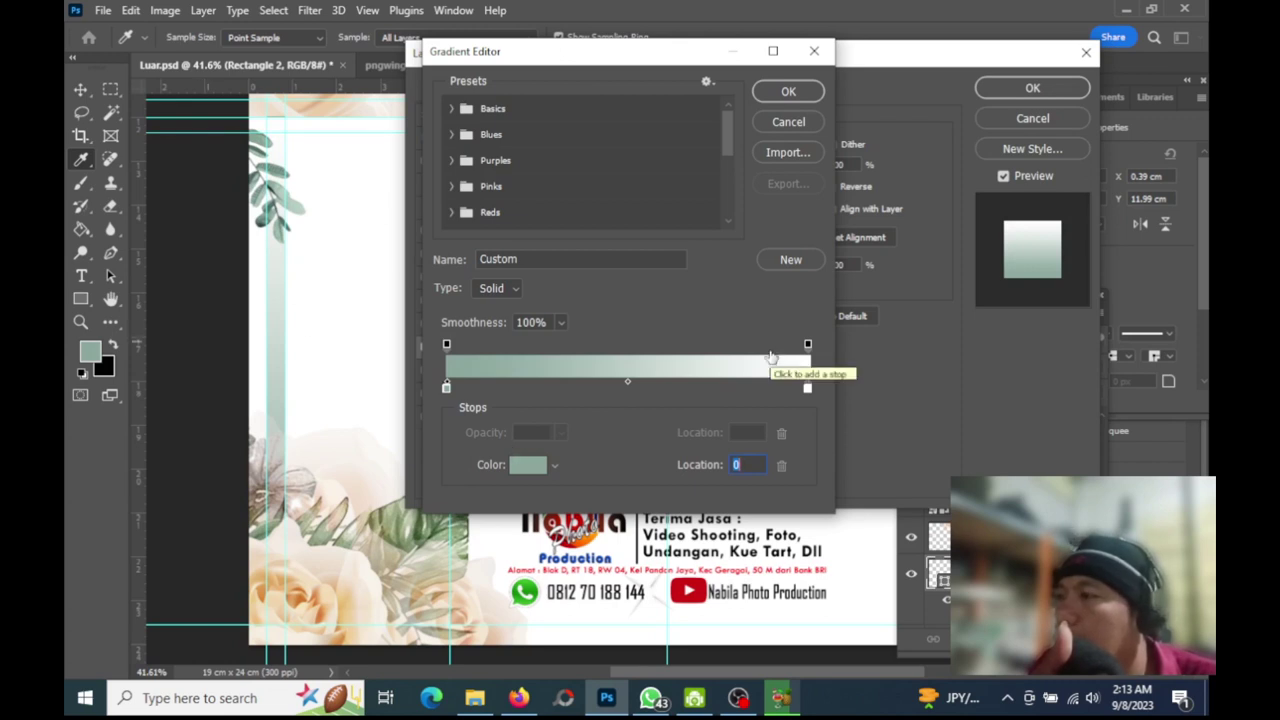
pyautogui.click(789, 92)
pyautogui.click(1035, 88)
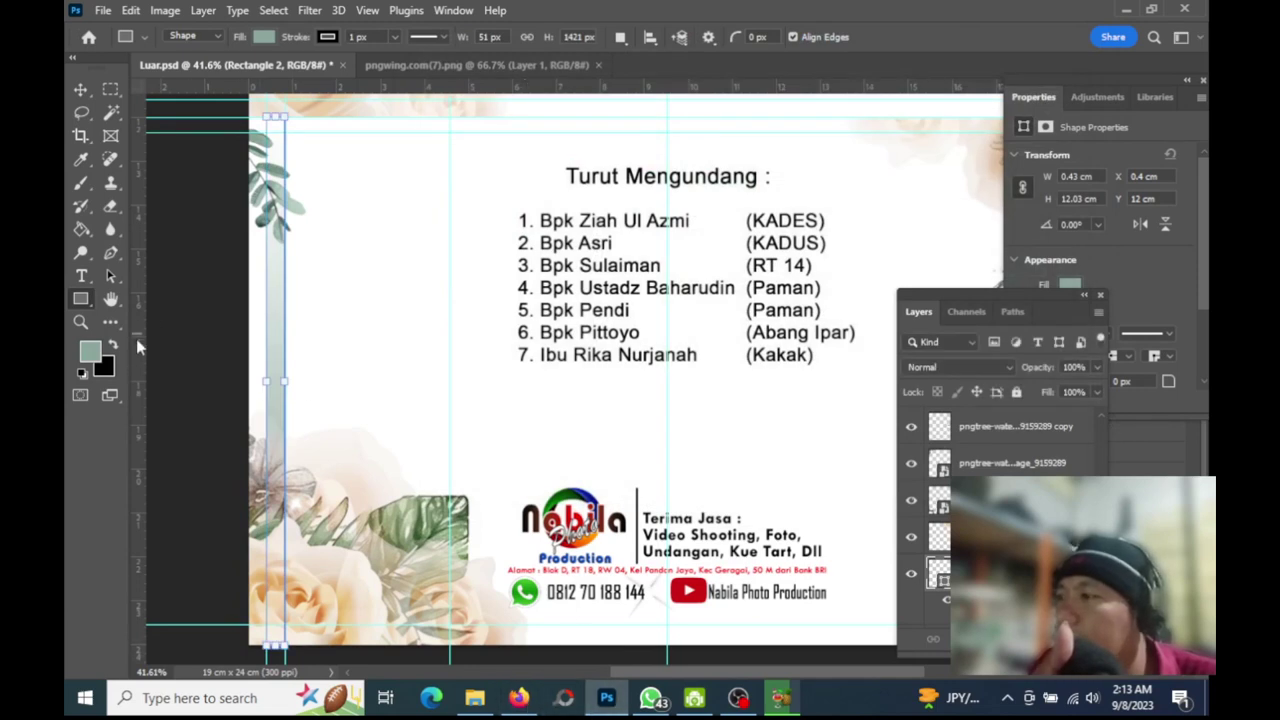
# Duplicate the gradient strip with Ctrl+J and place the copy against the panel's right edge
pyautogui.click(81, 322)
pyautogui.moveTo(451, 360); pyautogui.dragTo(415, 357)
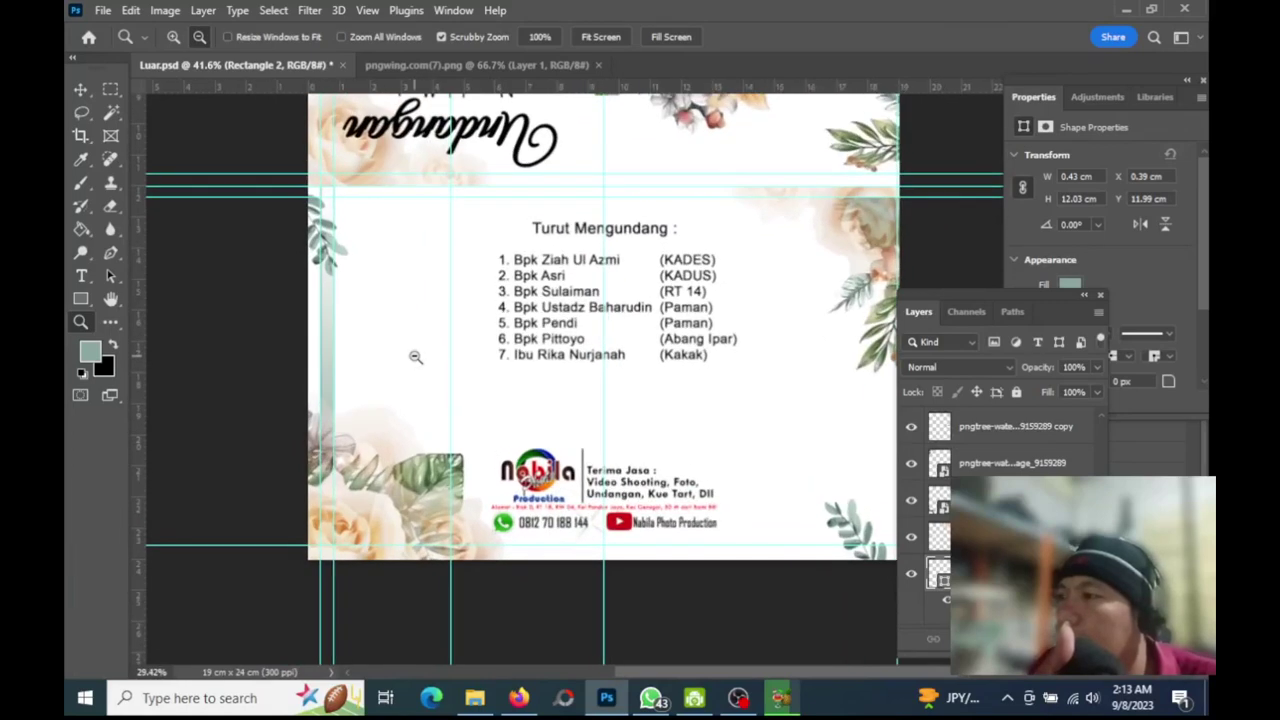
pyautogui.click(81, 90)
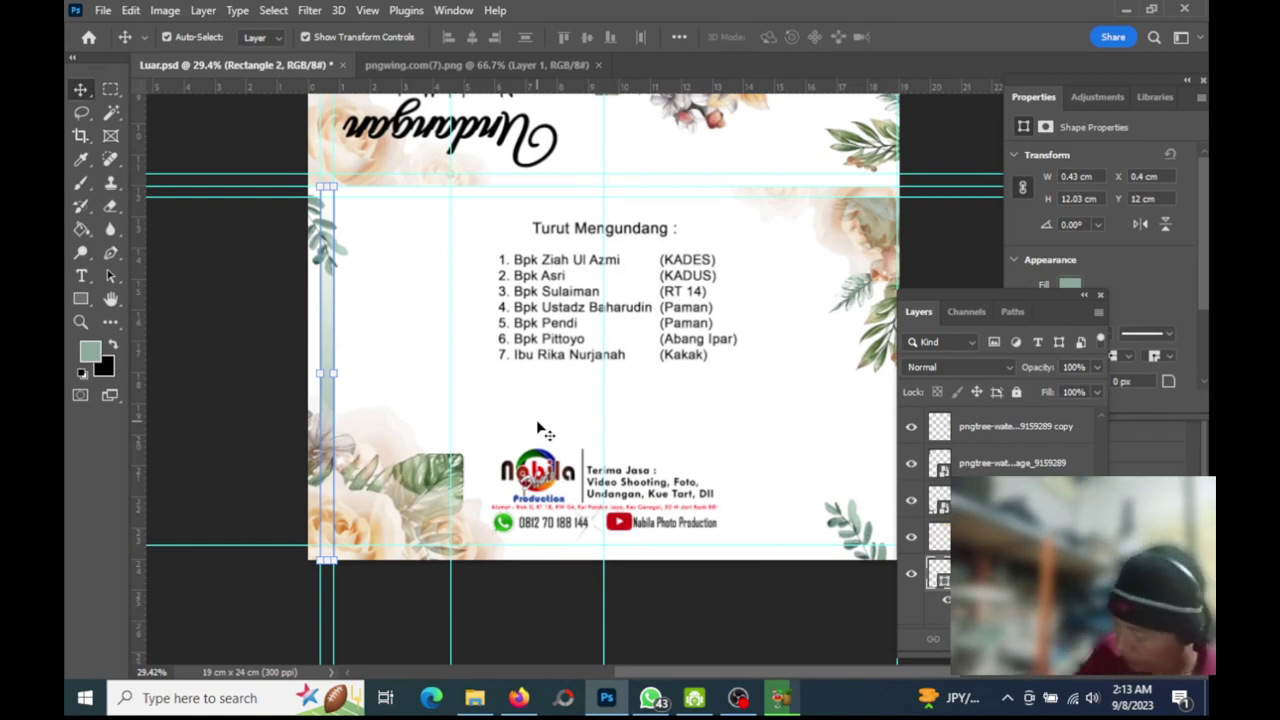
pyautogui.hotkey('ctrl', 'j')
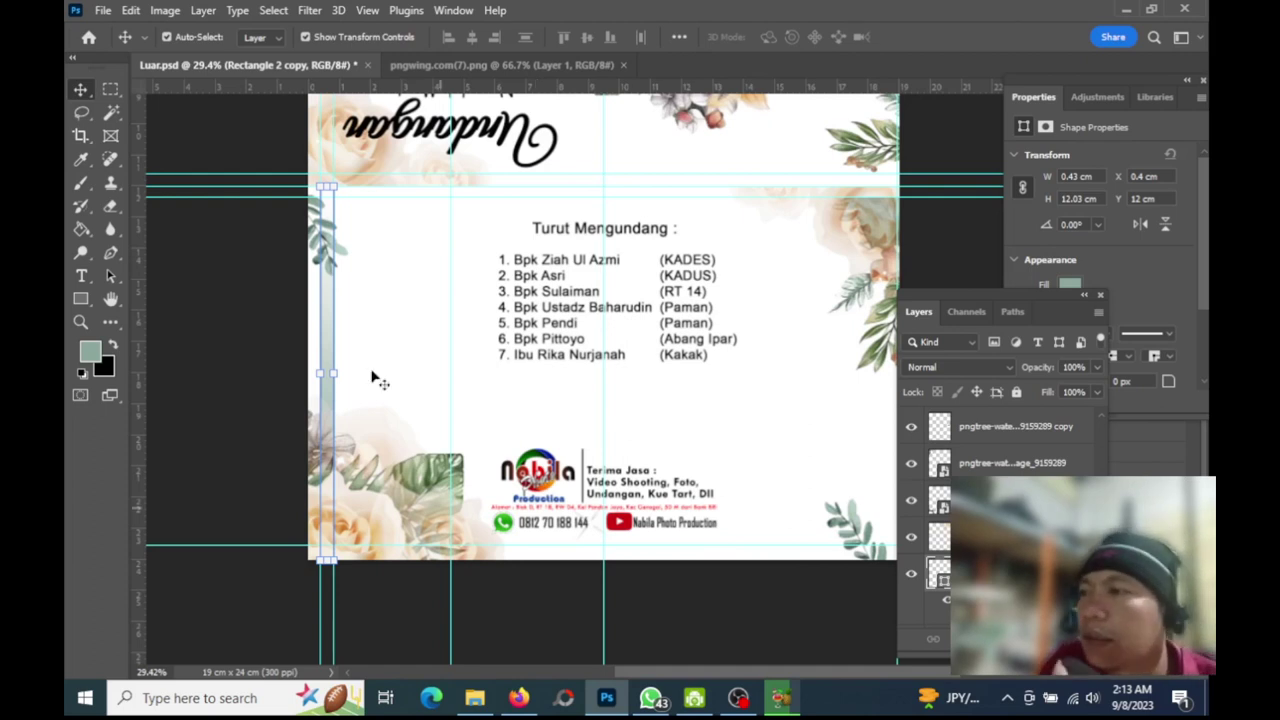
pyautogui.moveTo(331, 351)
pyautogui.mouseDown()
pyautogui.moveTo(878, 318)
pyautogui.moveTo(893, 348)
pyautogui.mouseUp()
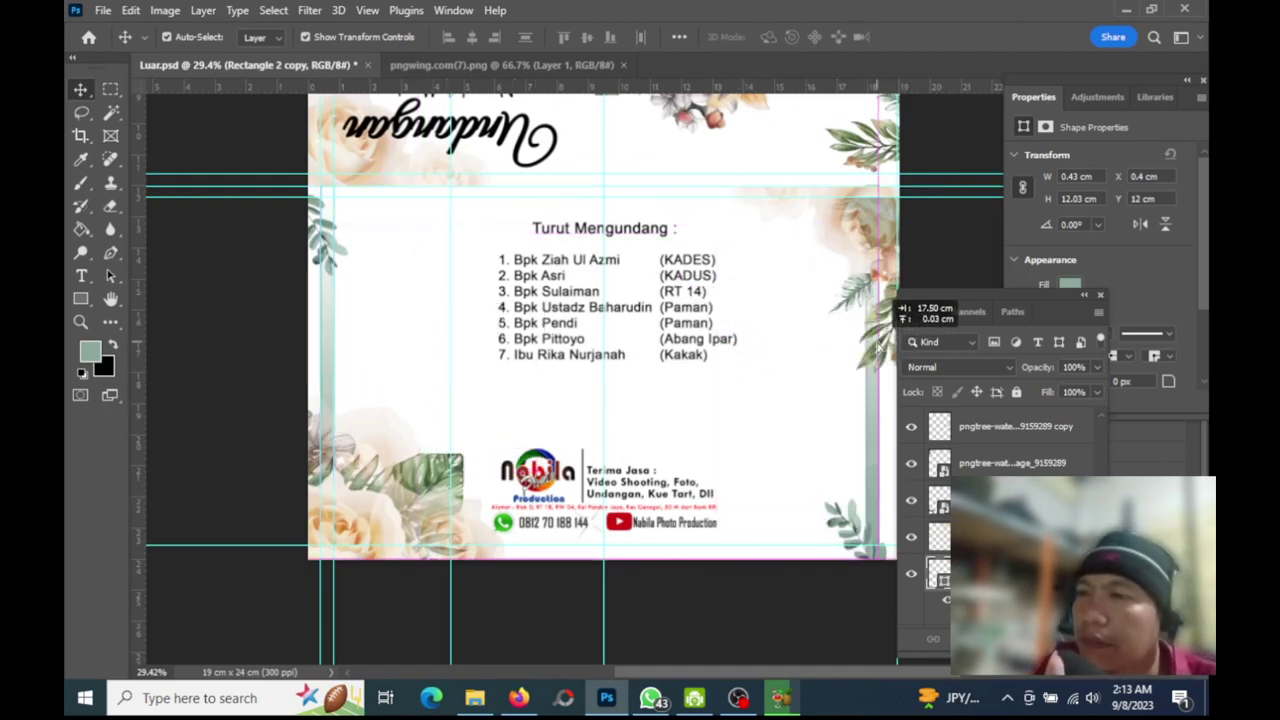
pyautogui.moveTo(894, 348); pyautogui.dragTo(889, 348)
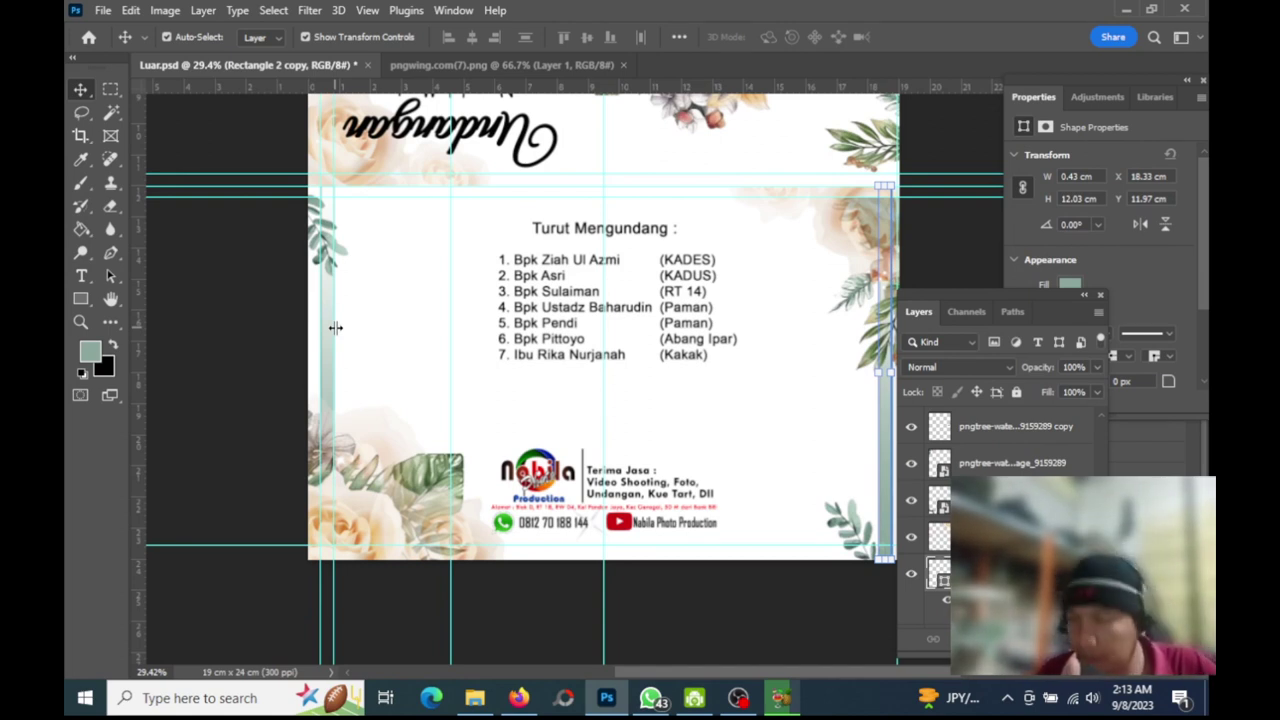
pyautogui.press('Left')
pyautogui.press('Left')
pyautogui.press('Left')
pyautogui.press('Left')
pyautogui.press('Left')
pyautogui.press('Left')
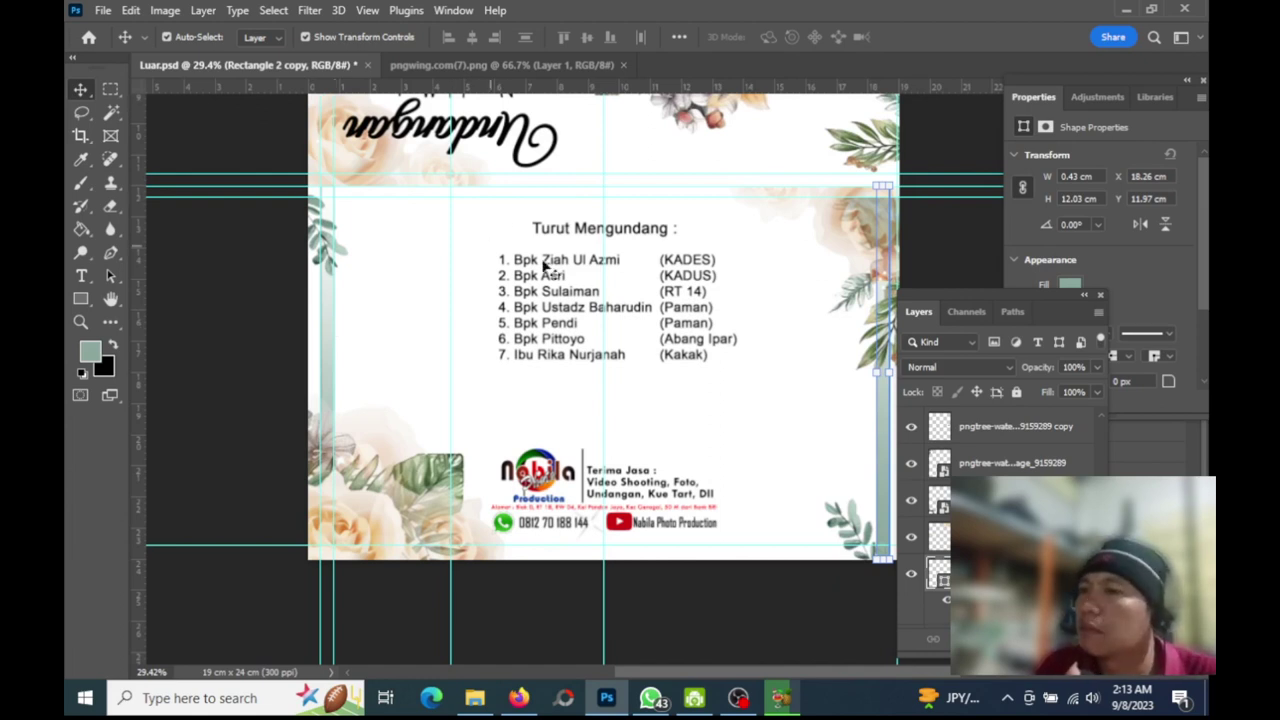
# Zoom out and in until the whole two-panel invitation with both side strips fits
pyautogui.click(81, 112)
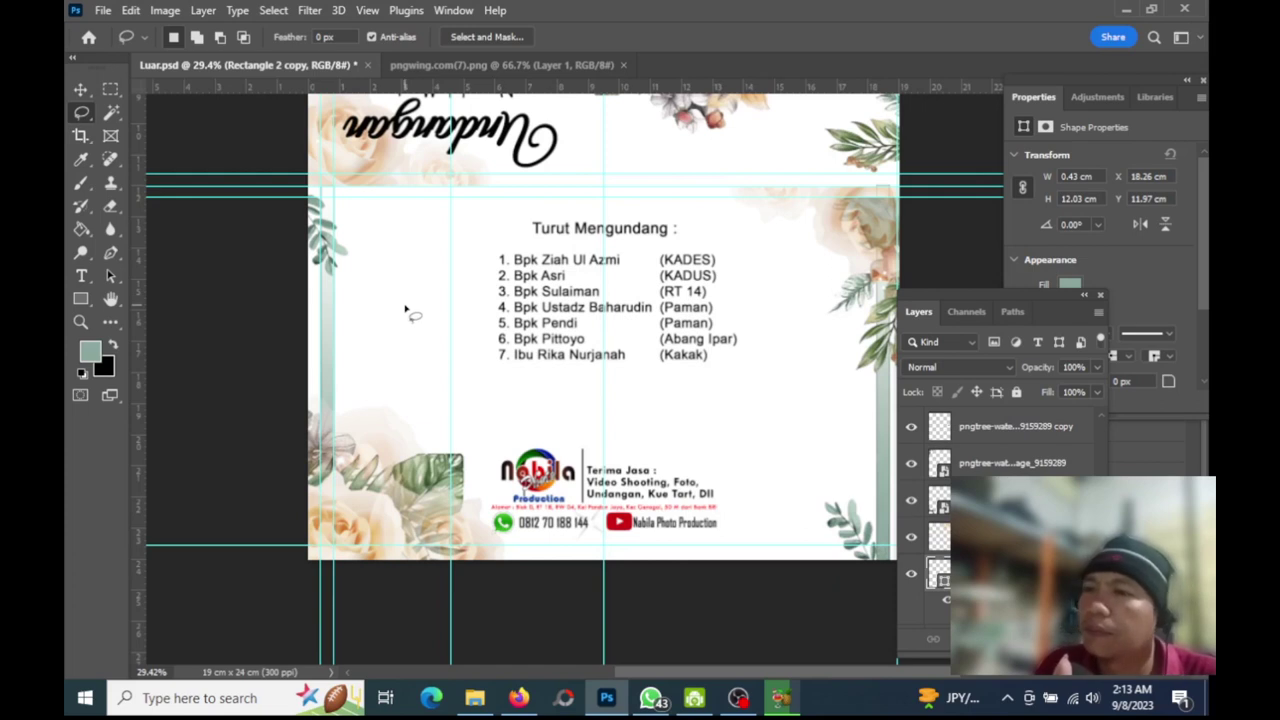
pyautogui.scroll(-2, 512, 357)
pyautogui.scroll(2, 517, 354)
pyautogui.click(81, 321)
pyautogui.keyDown('alt'); pyautogui.click(562, 313); pyautogui.keyUp('alt')
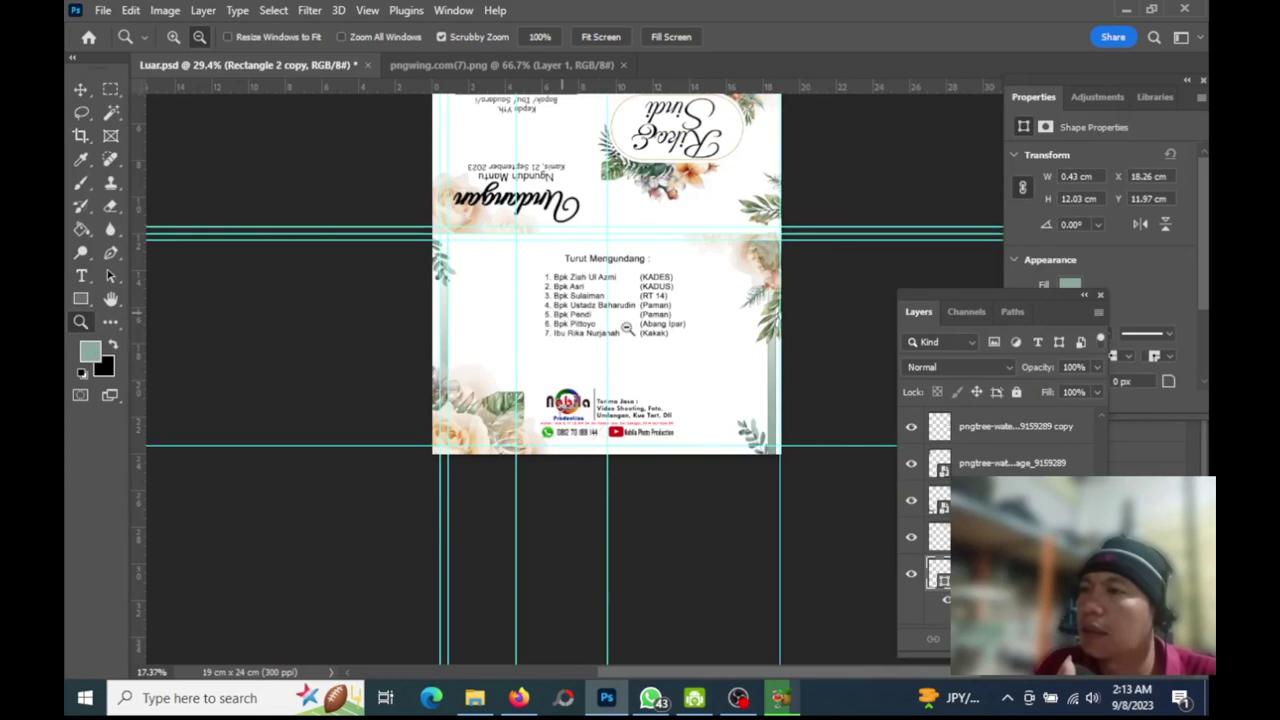
pyautogui.scroll(2, 626, 327)
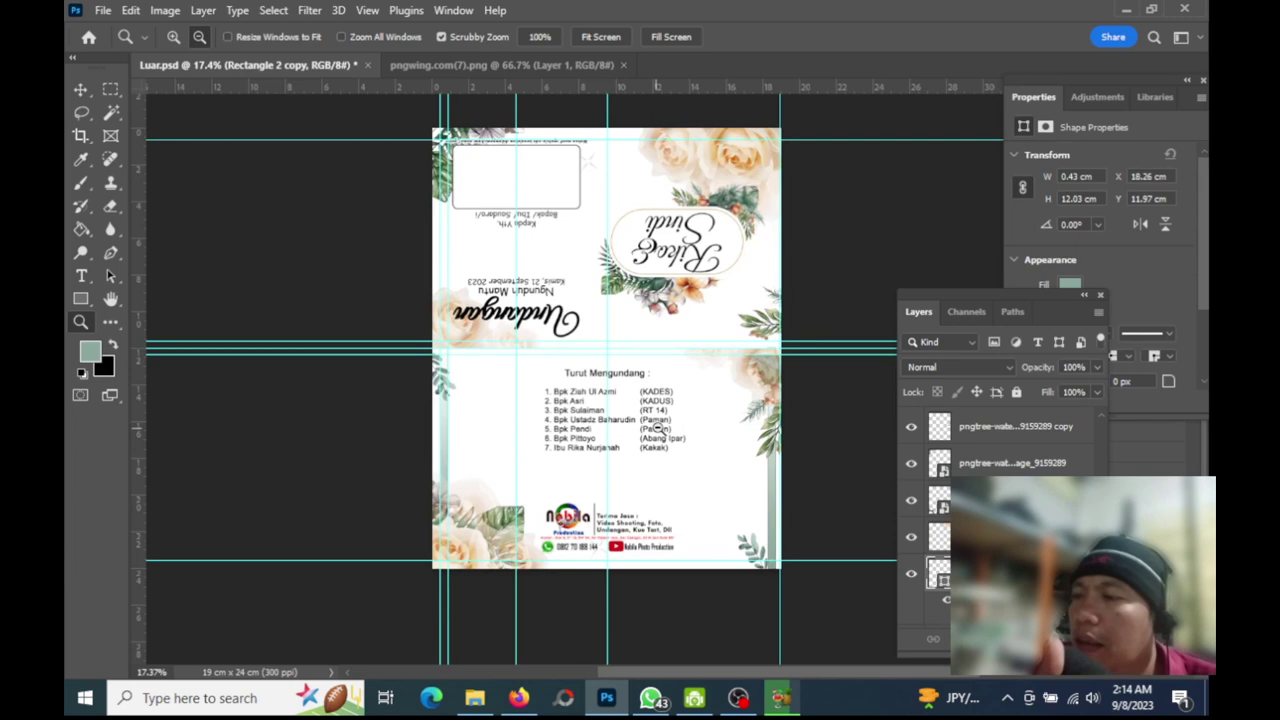
pyautogui.moveTo(660, 425); pyautogui.dragTo(667, 428)
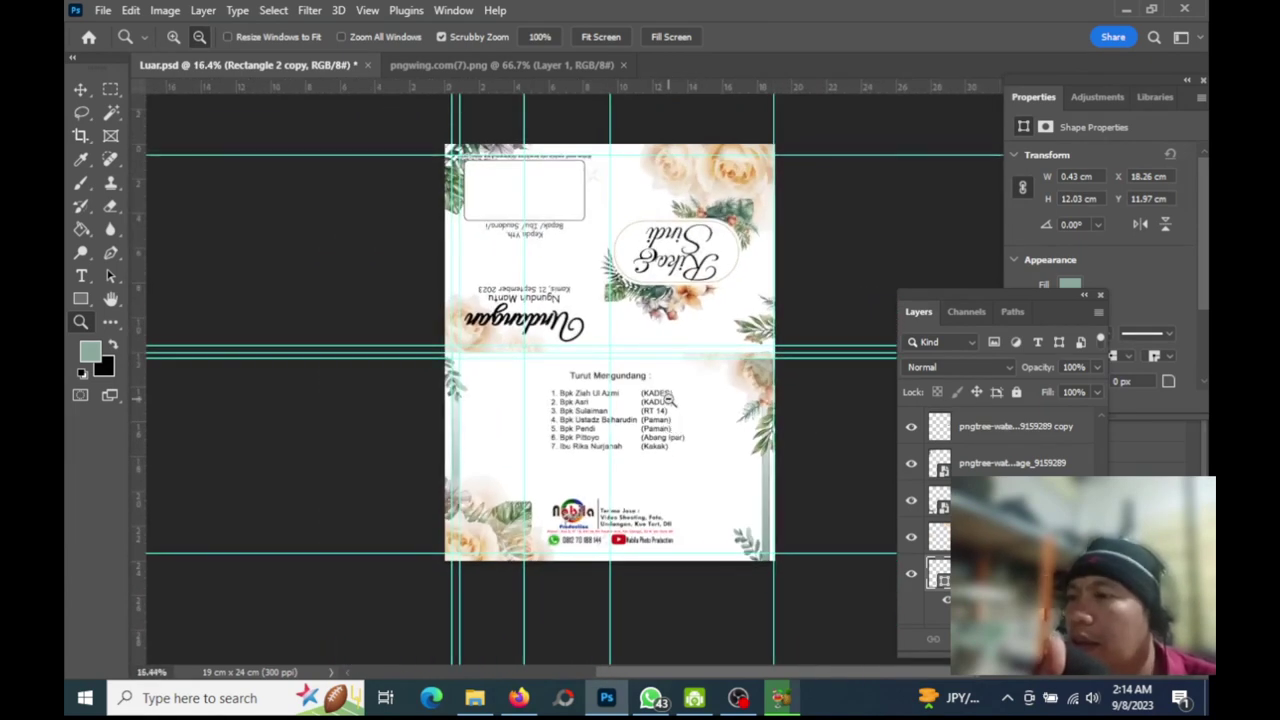
pyautogui.keyDown('alt'); pyautogui.click(667, 428); pyautogui.keyUp('alt')
pyautogui.click(695, 421)
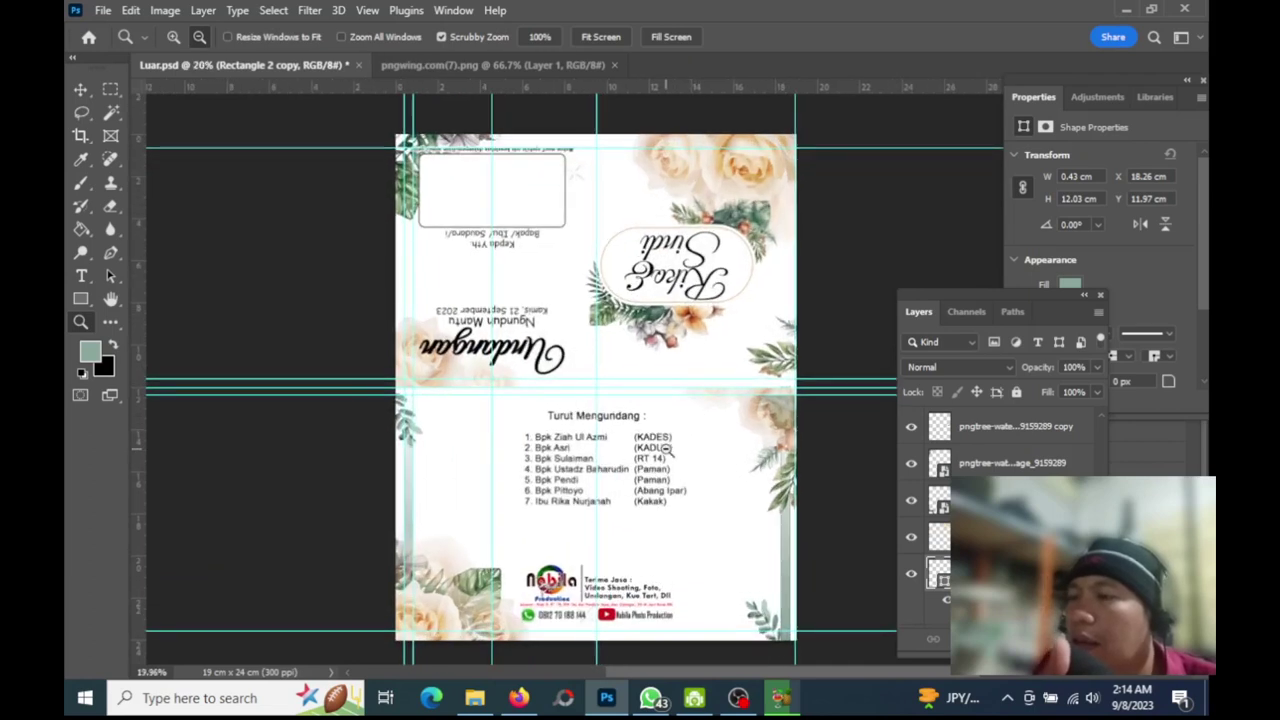
pyautogui.moveTo(665, 450)
pyautogui.mouseDown()
pyautogui.moveTo(678, 440)
pyautogui.moveTo(665, 438)
pyautogui.mouseUp()
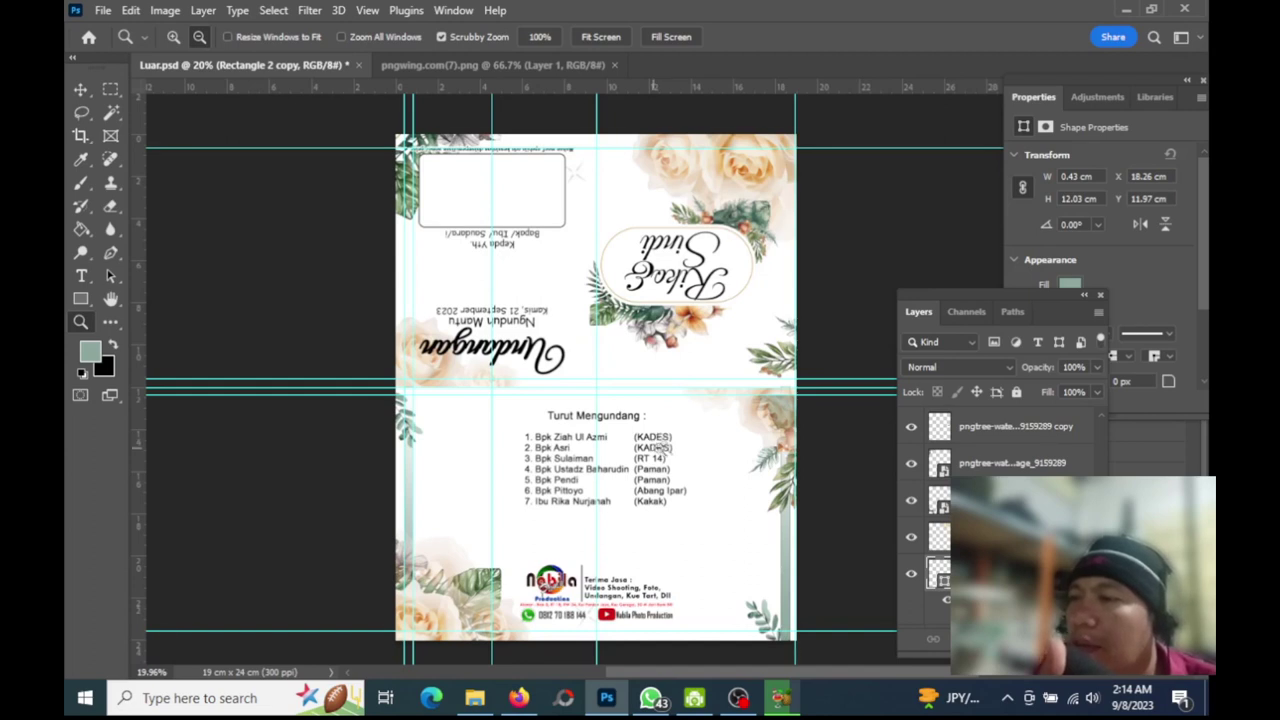
pyautogui.moveTo(665, 449); pyautogui.dragTo(669, 450)
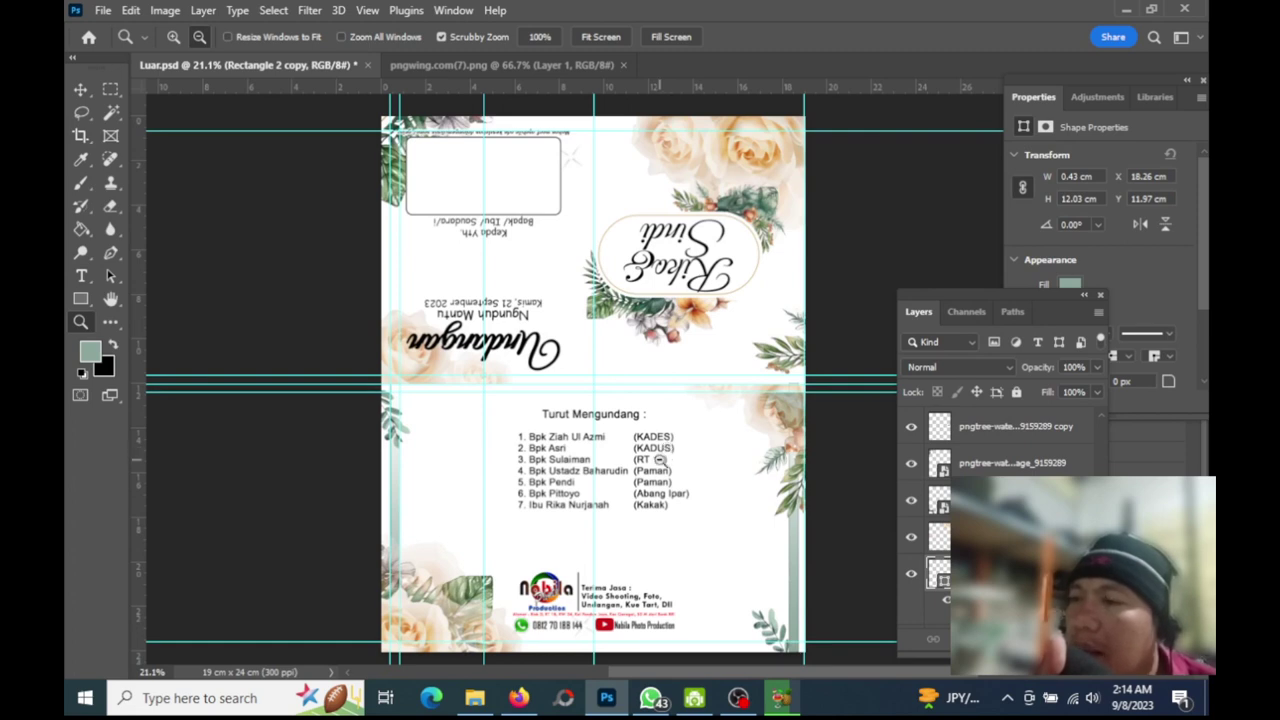
pyautogui.keyDown('alt'); pyautogui.click(660, 459); pyautogui.keyUp('alt')
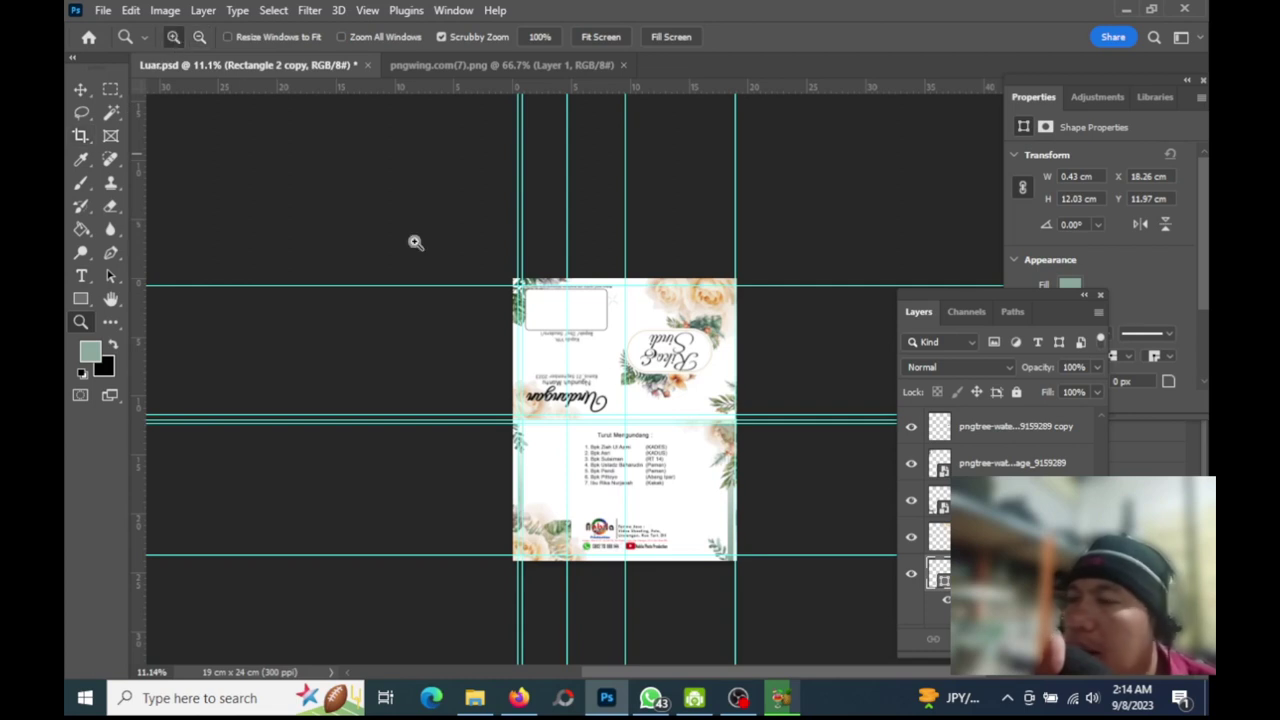
pyautogui.moveTo(636, 418); pyautogui.dragTo(664, 404)
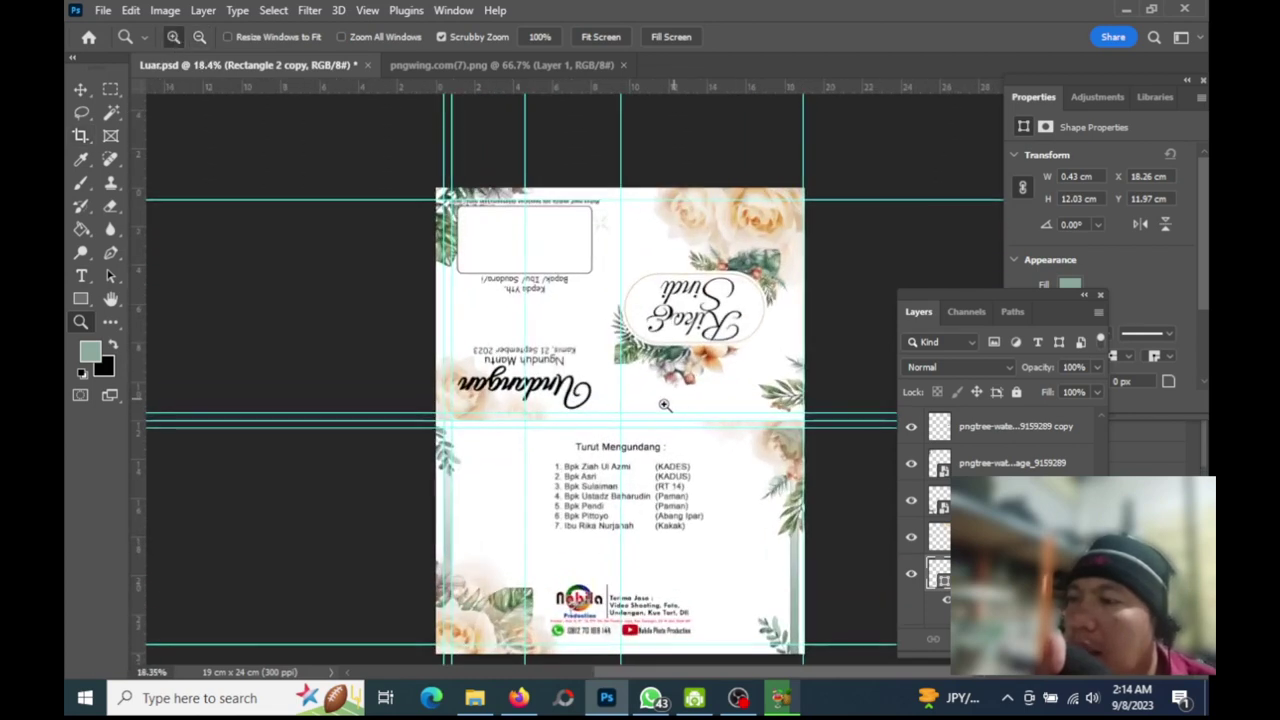
pyautogui.scroll(-2, 664, 404)
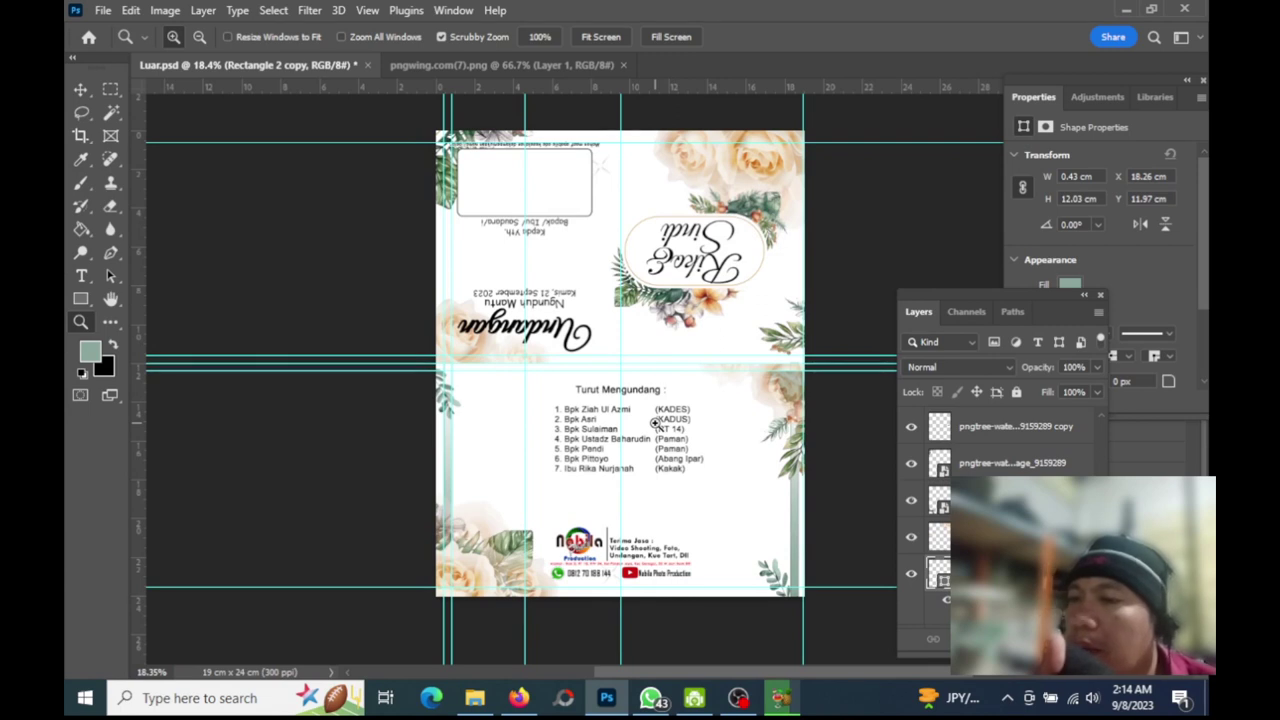
# Rotate the canvas 180° via Image Rotation so the Undangan cover reads upright
pyautogui.click(165, 10)
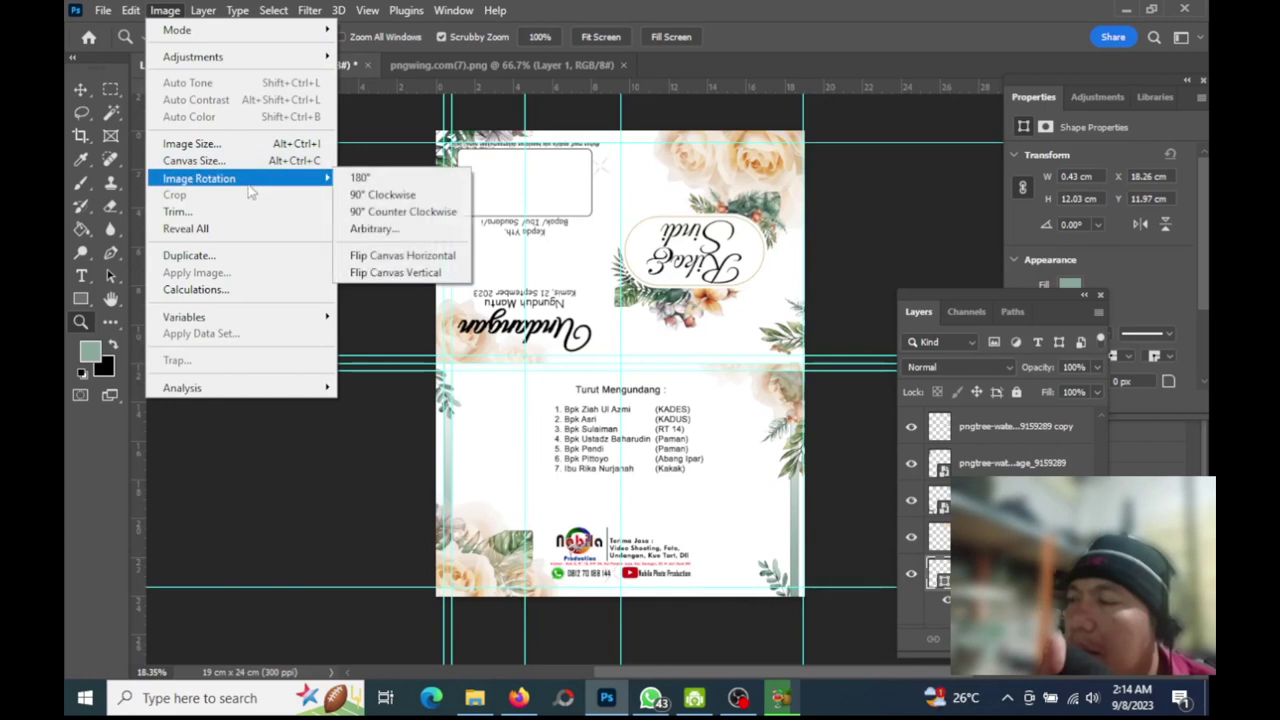
pyautogui.moveTo(199, 178)
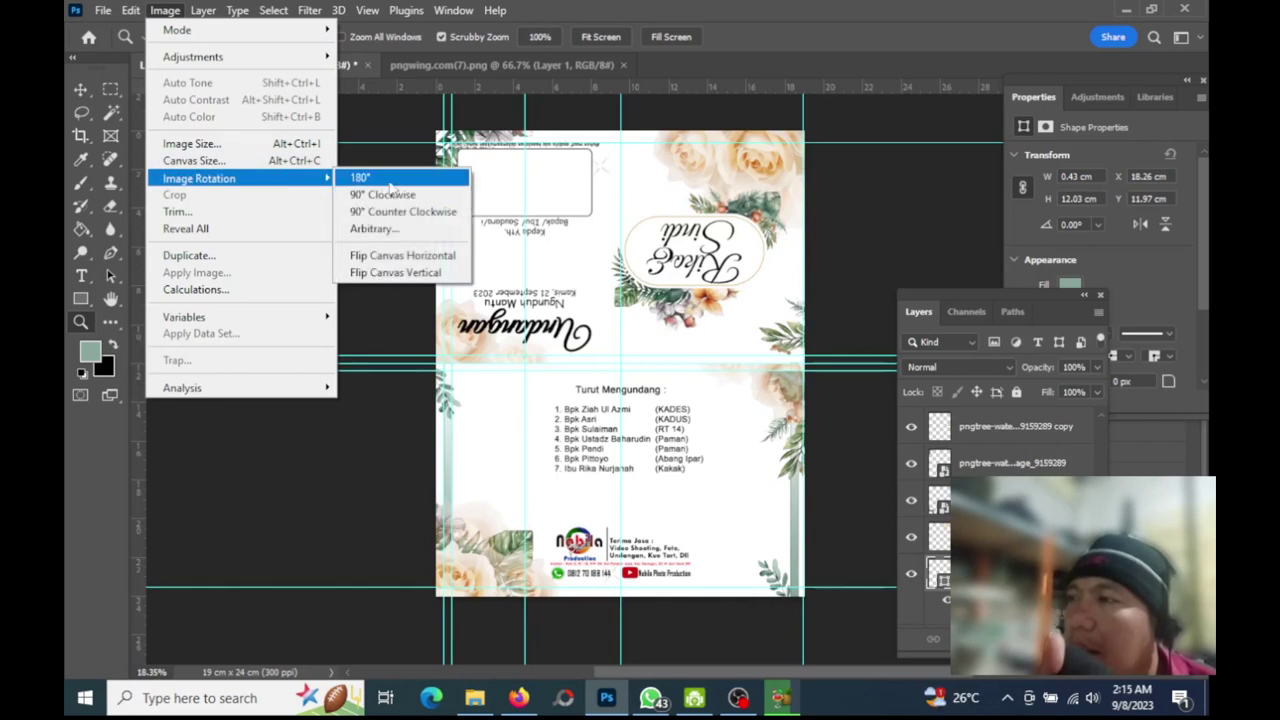
pyautogui.click(390, 182)
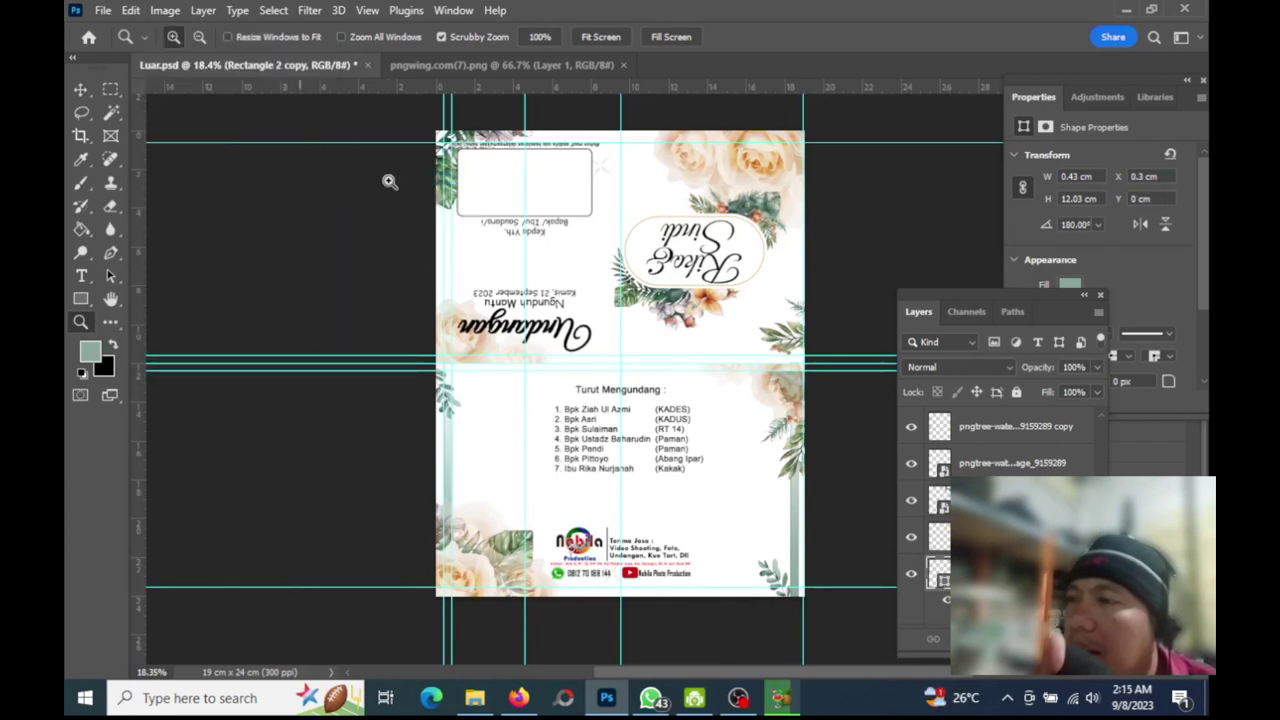
pyautogui.scroll(-2, 581, 416)
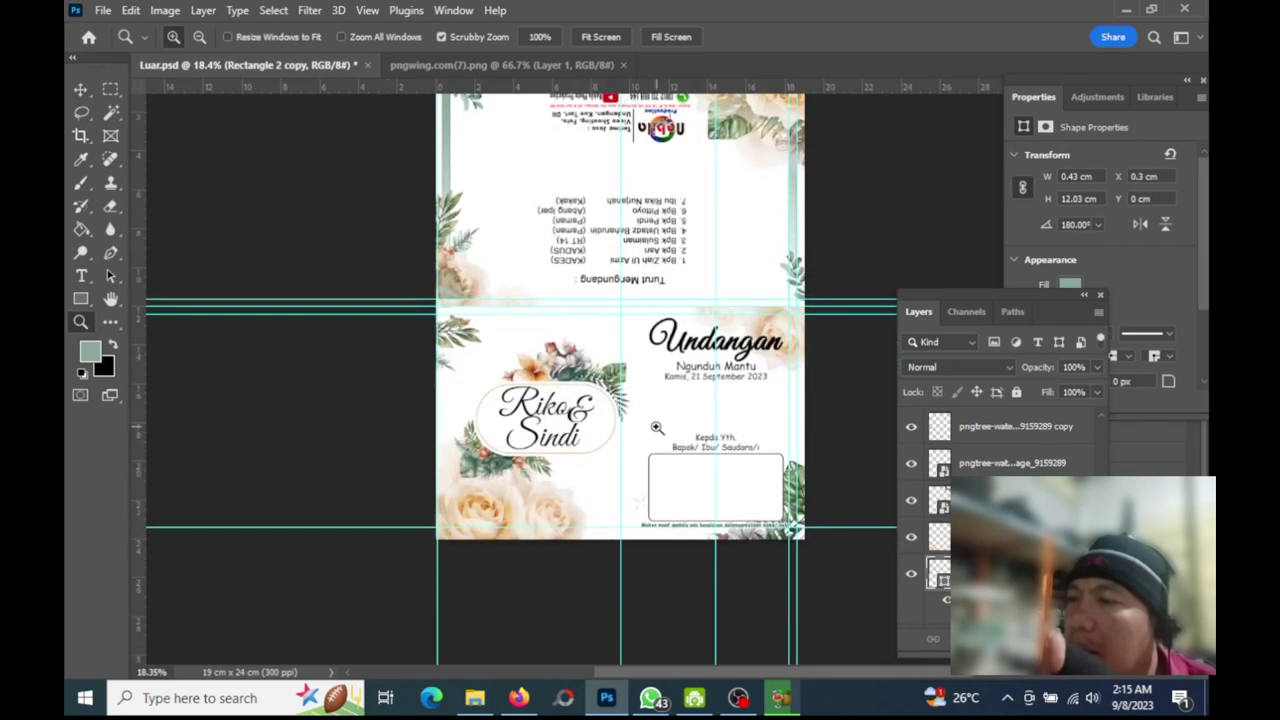
pyautogui.moveTo(581, 416); pyautogui.dragTo(694, 417)
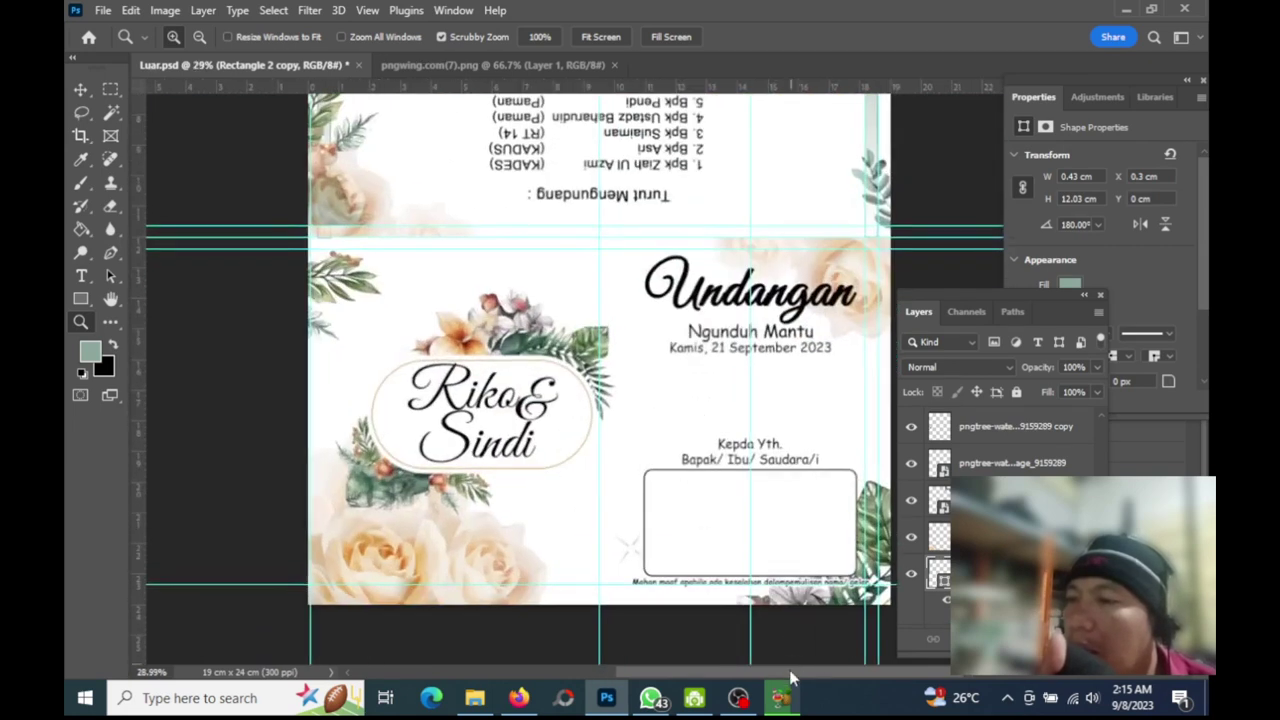
pyautogui.moveTo(790, 678); pyautogui.dragTo(808, 674)
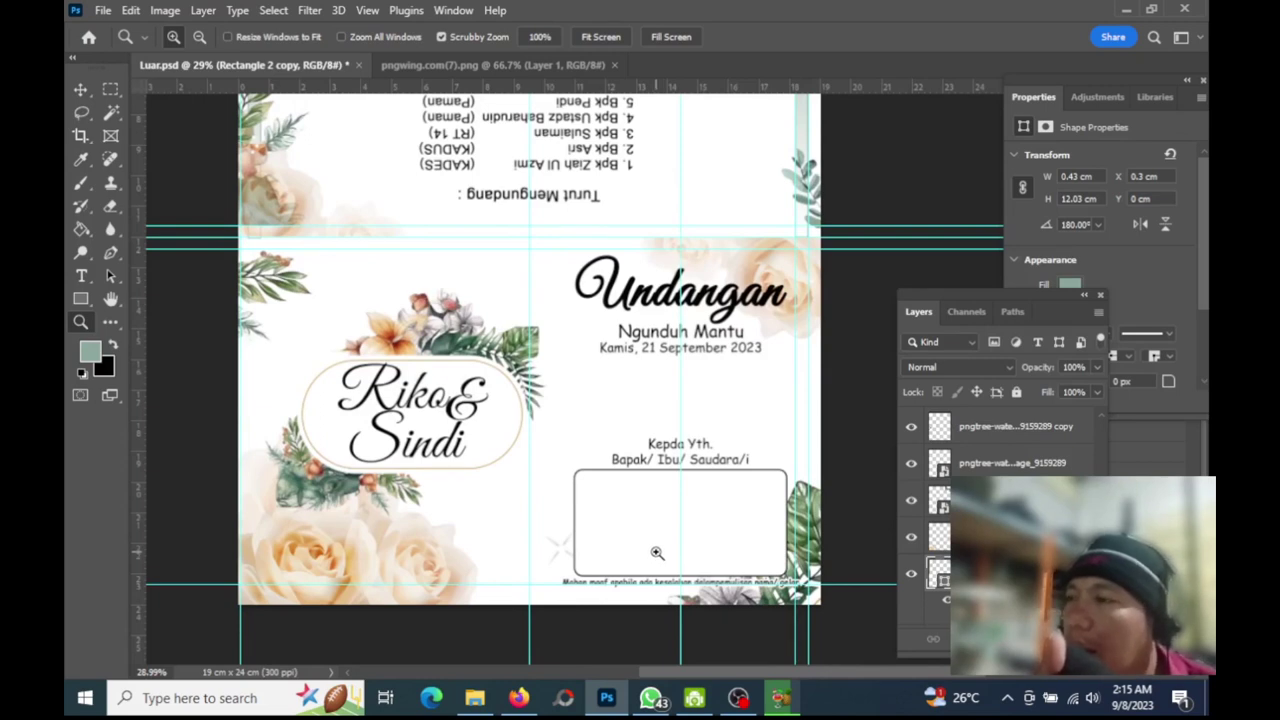
pyautogui.scroll(1, 657, 552)
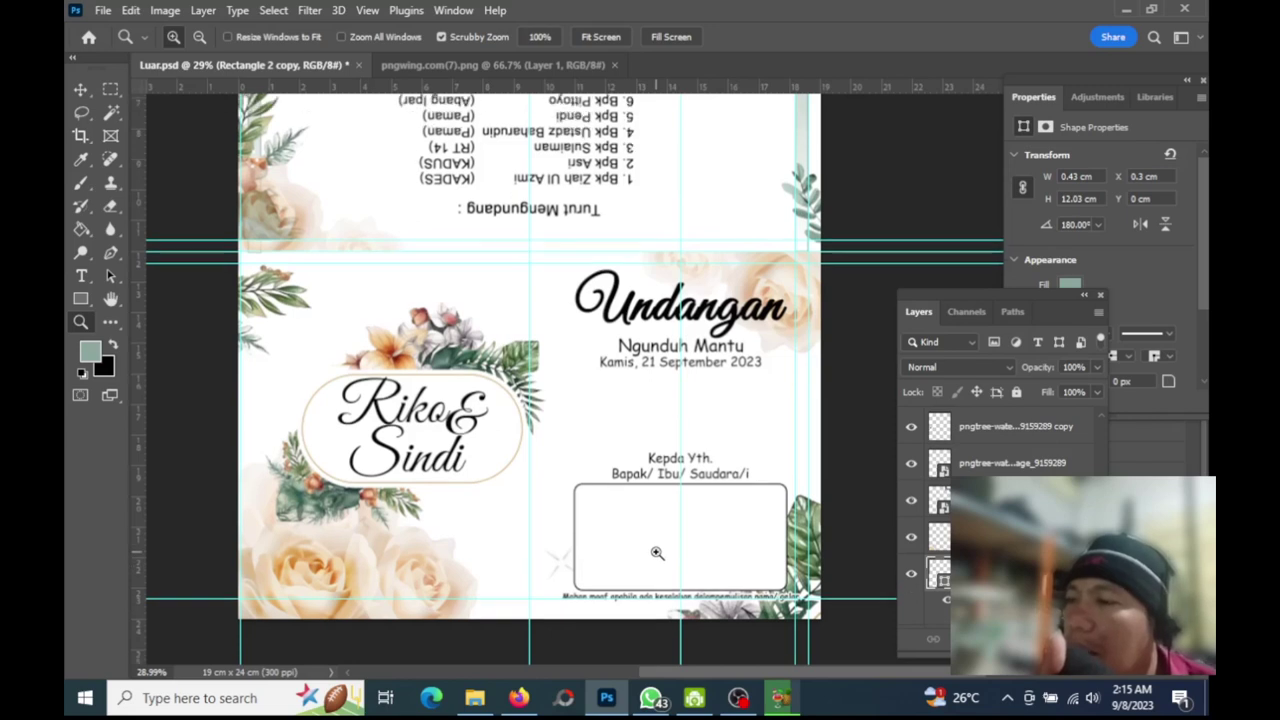
pyautogui.scroll(1, 657, 552)
pyautogui.scroll(1, 657, 552)
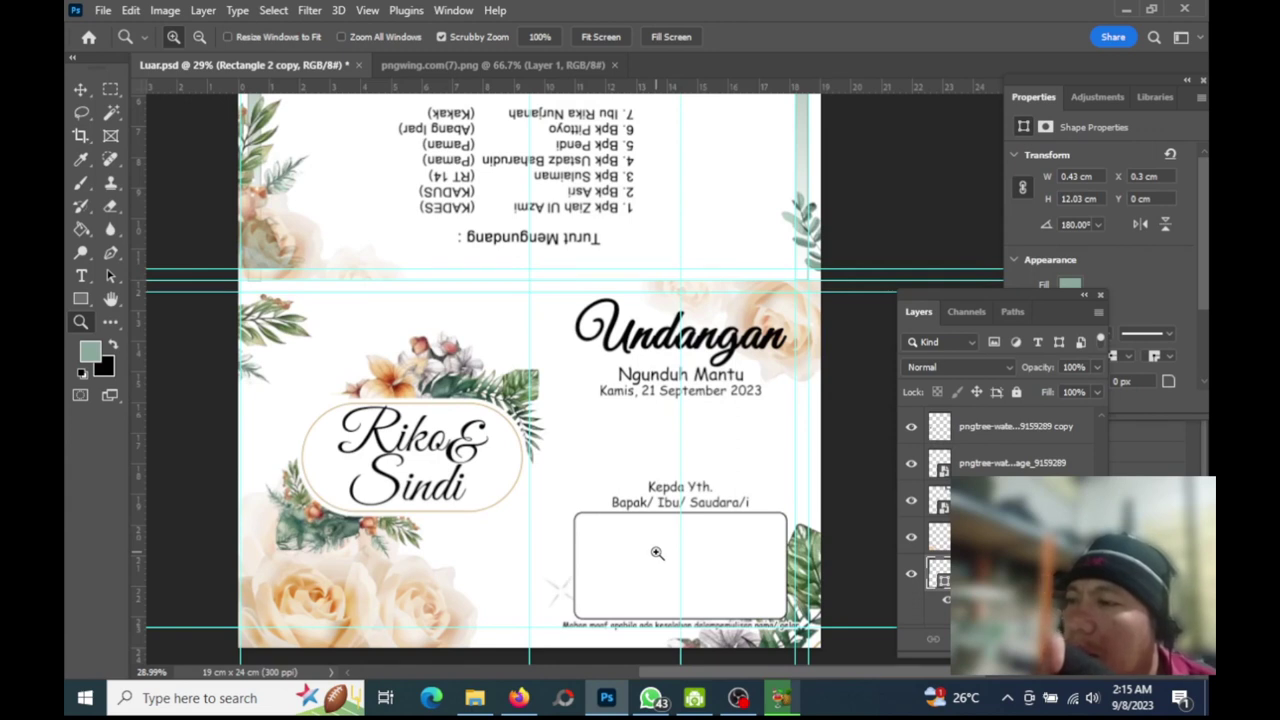
pyautogui.scroll(-1, 657, 552)
pyautogui.scroll(1, 566, 405)
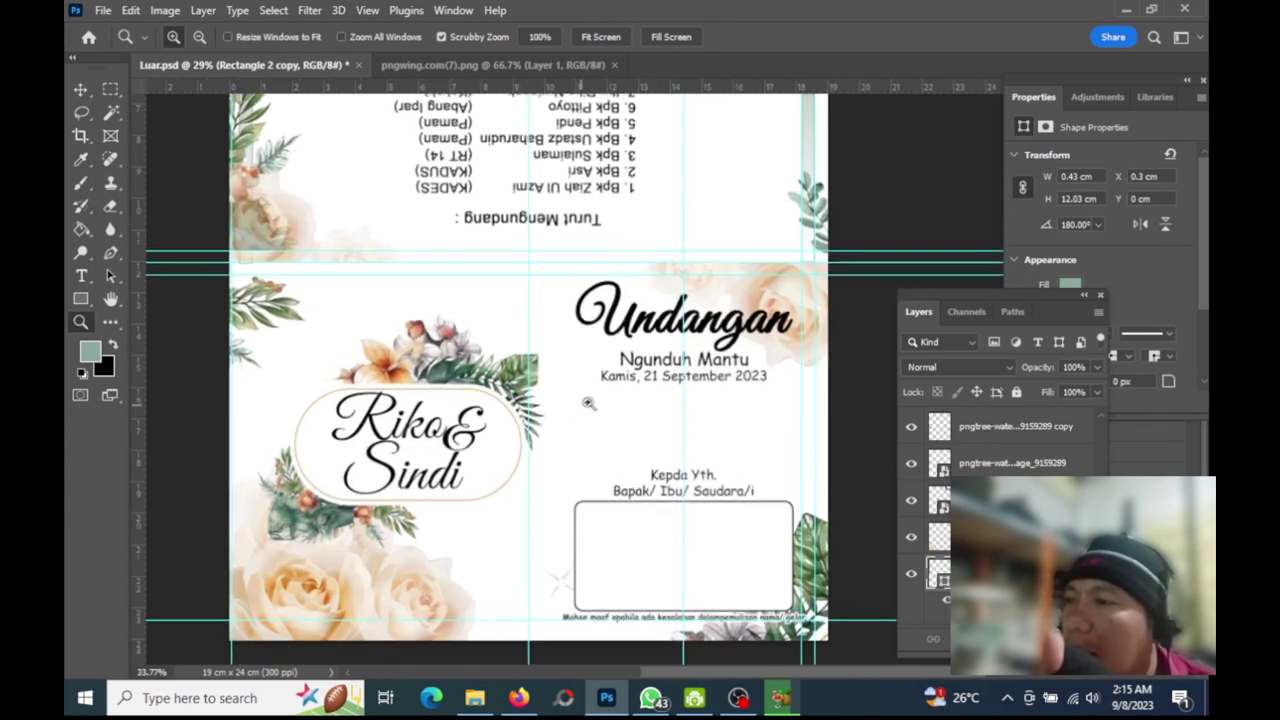
pyautogui.scroll(1, 588, 402)
pyautogui.scroll(-1, 582, 403)
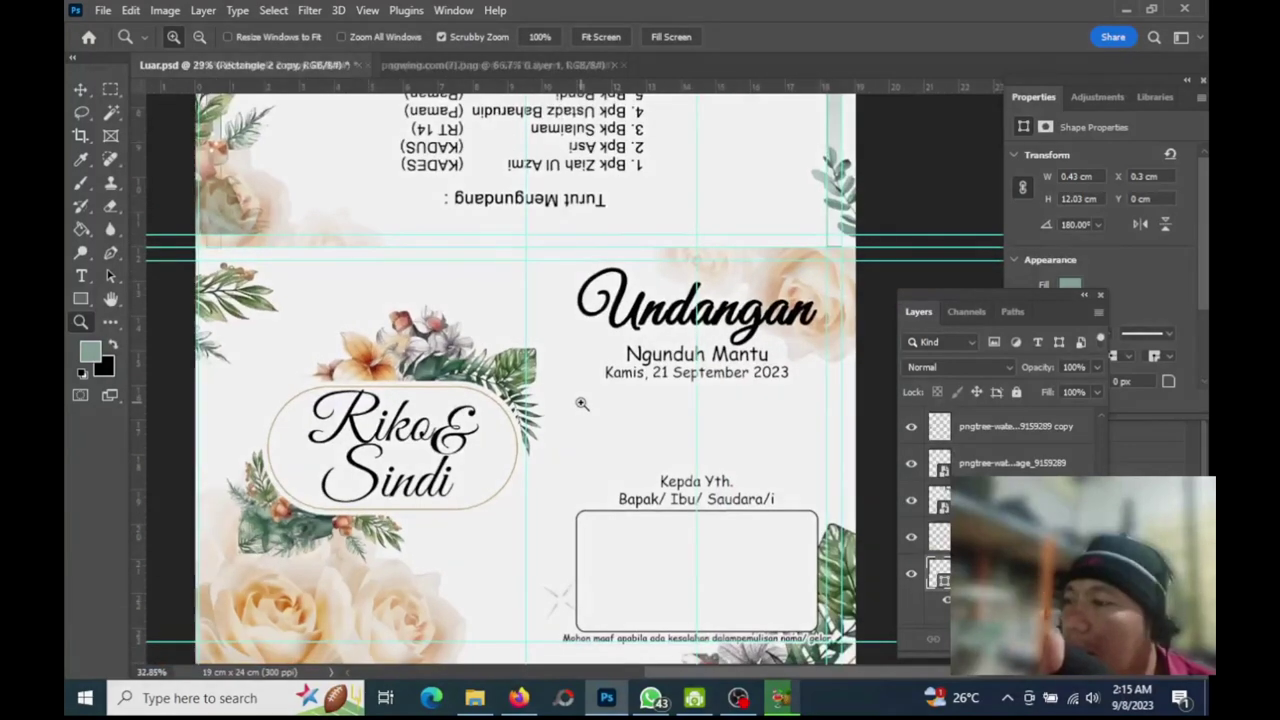
pyautogui.scroll(-1, 582, 403)
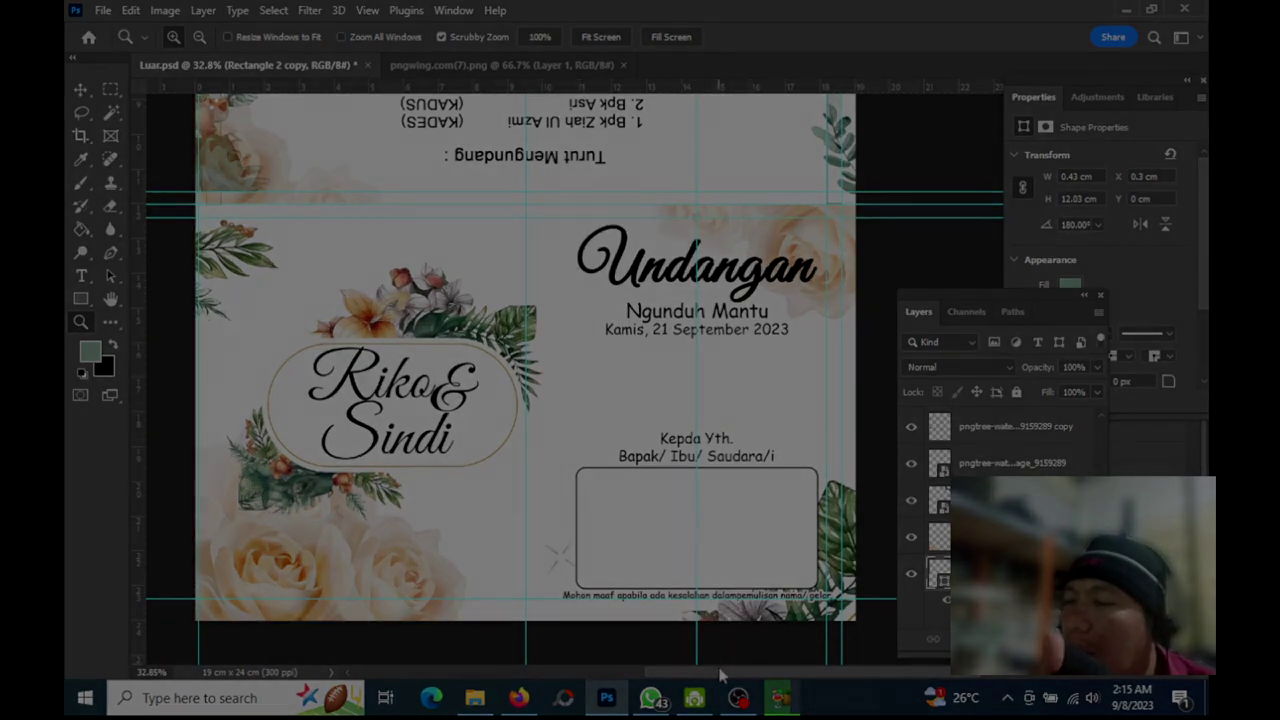
pyautogui.moveTo(720, 676); pyautogui.dragTo(714, 676)
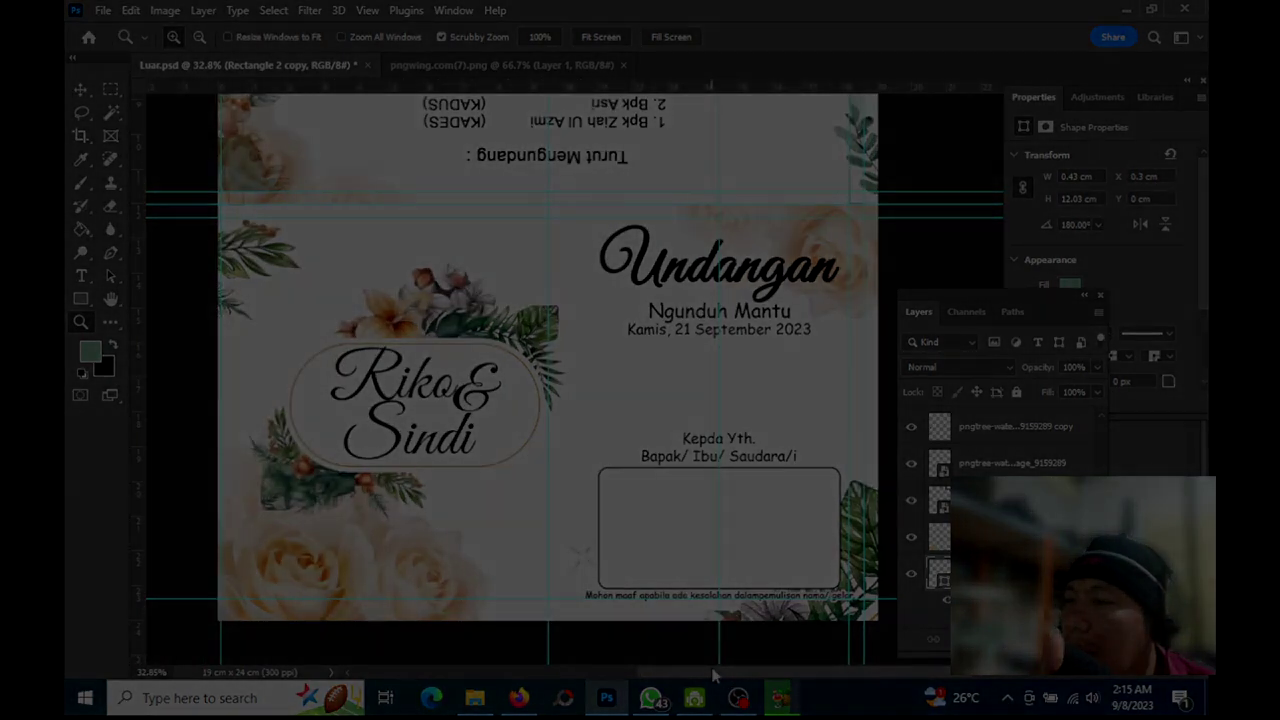